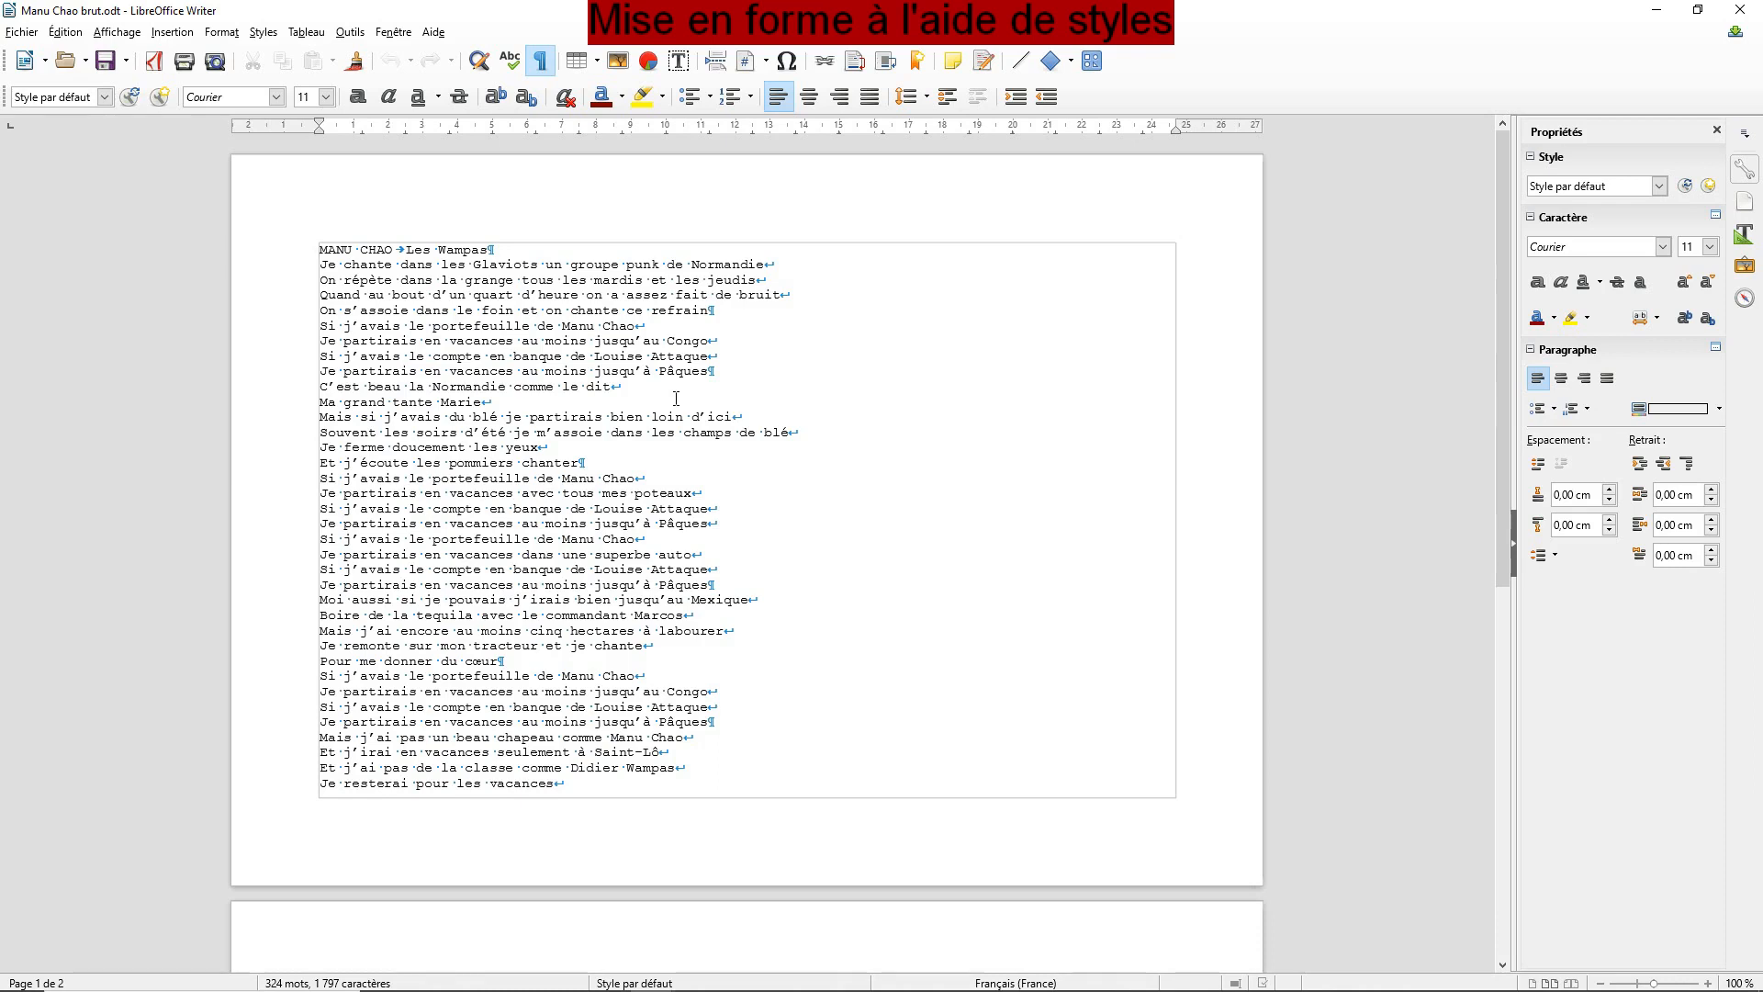
Step: Change the default page style's orientation to portrait
click(223, 31)
click(284, 263)
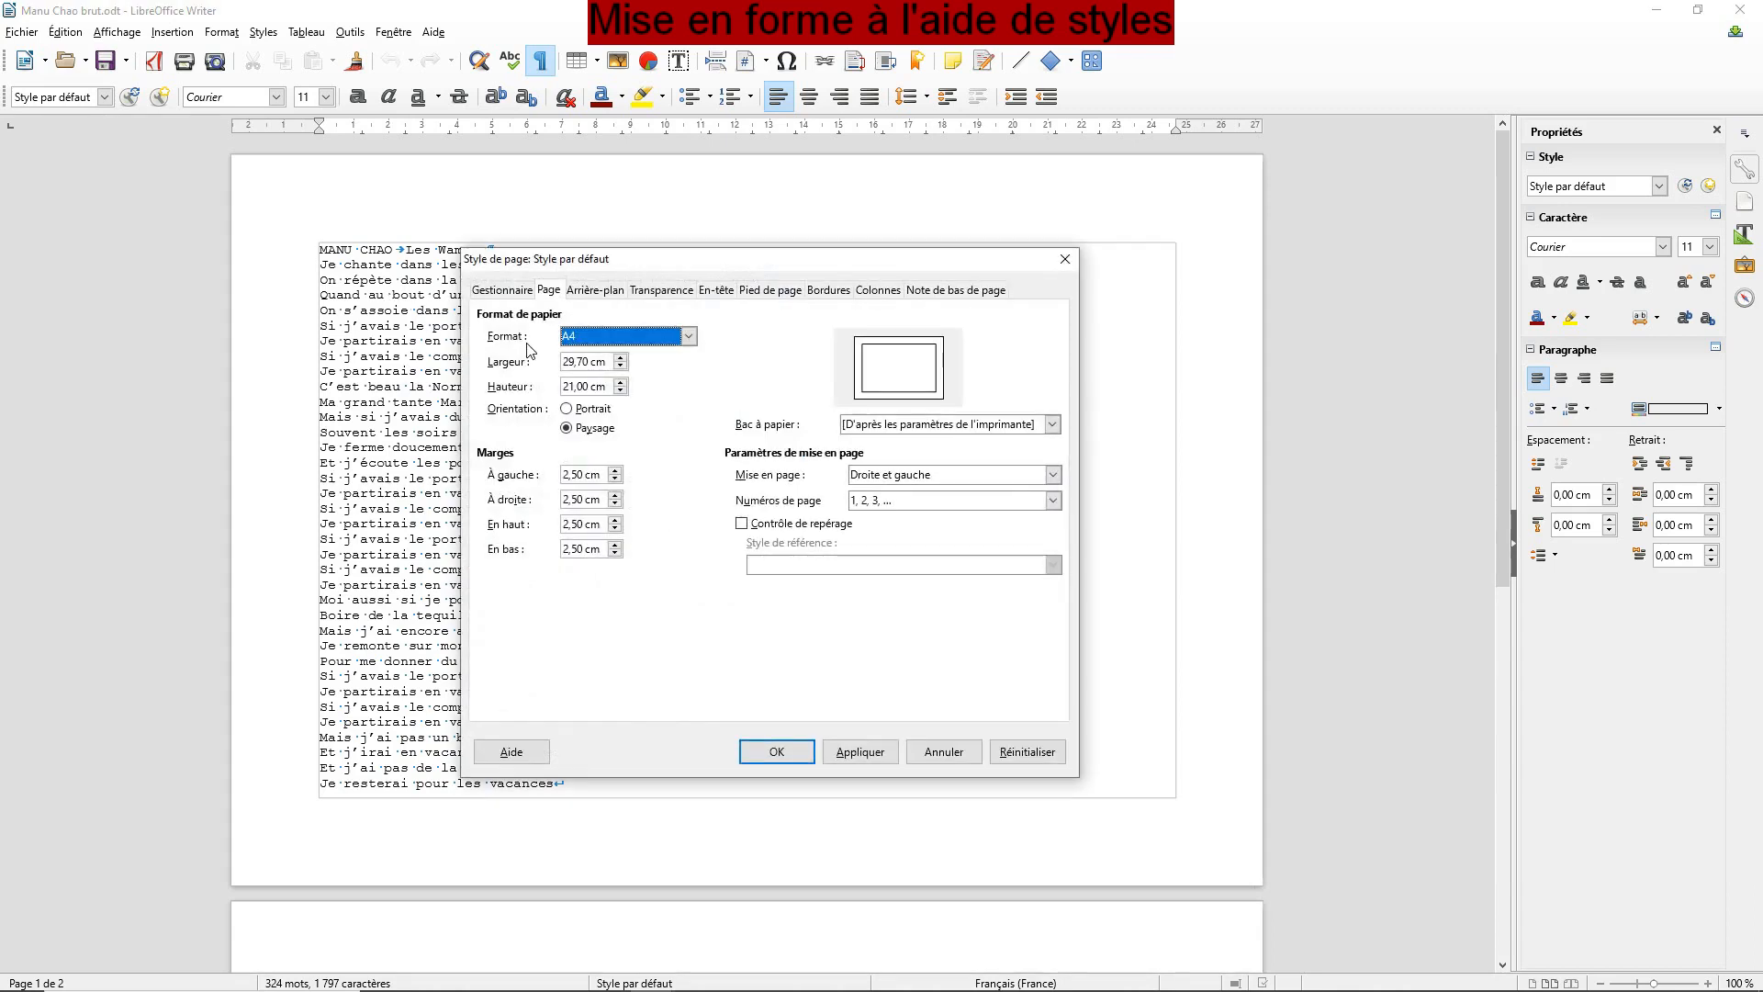
click(582, 412)
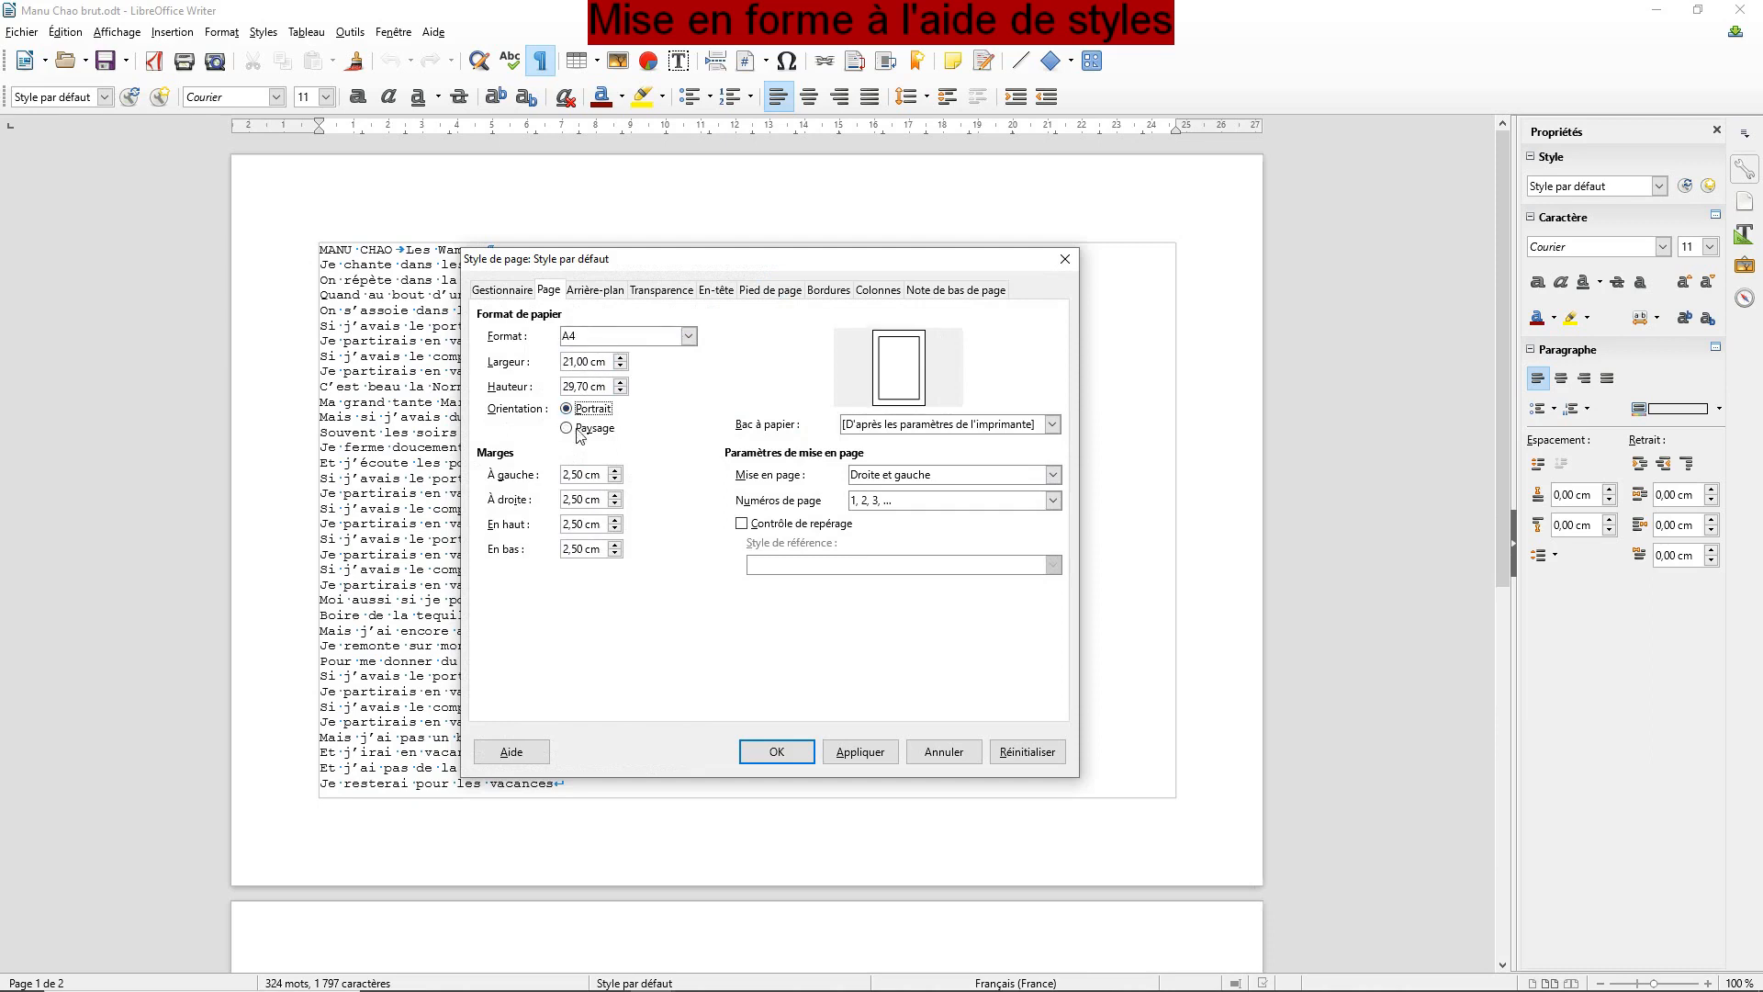
Step: Set the default page style's top and bottom margins to 2 cm and its left and right margins to 5 cm
double_click(582, 525)
text(2)
key(Tab)
text(2)
double_click(582, 475)
text(5)
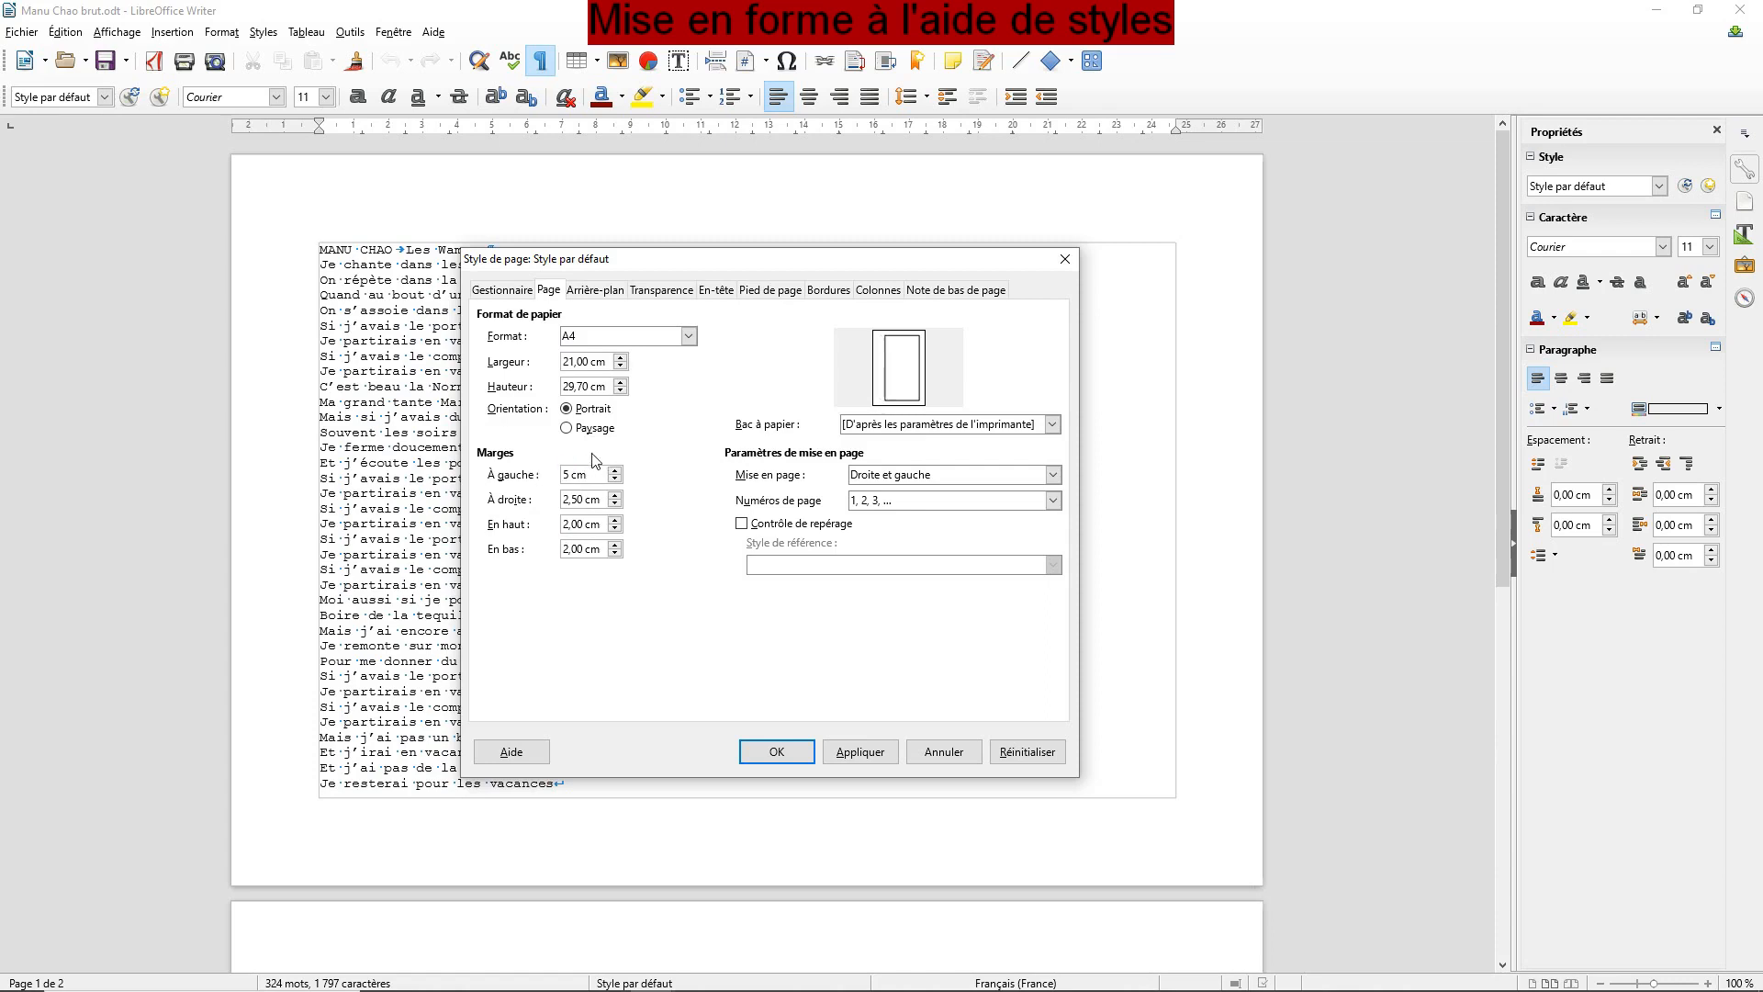
click(569, 500)
double_click(569, 499)
text(5)
click(799, 753)
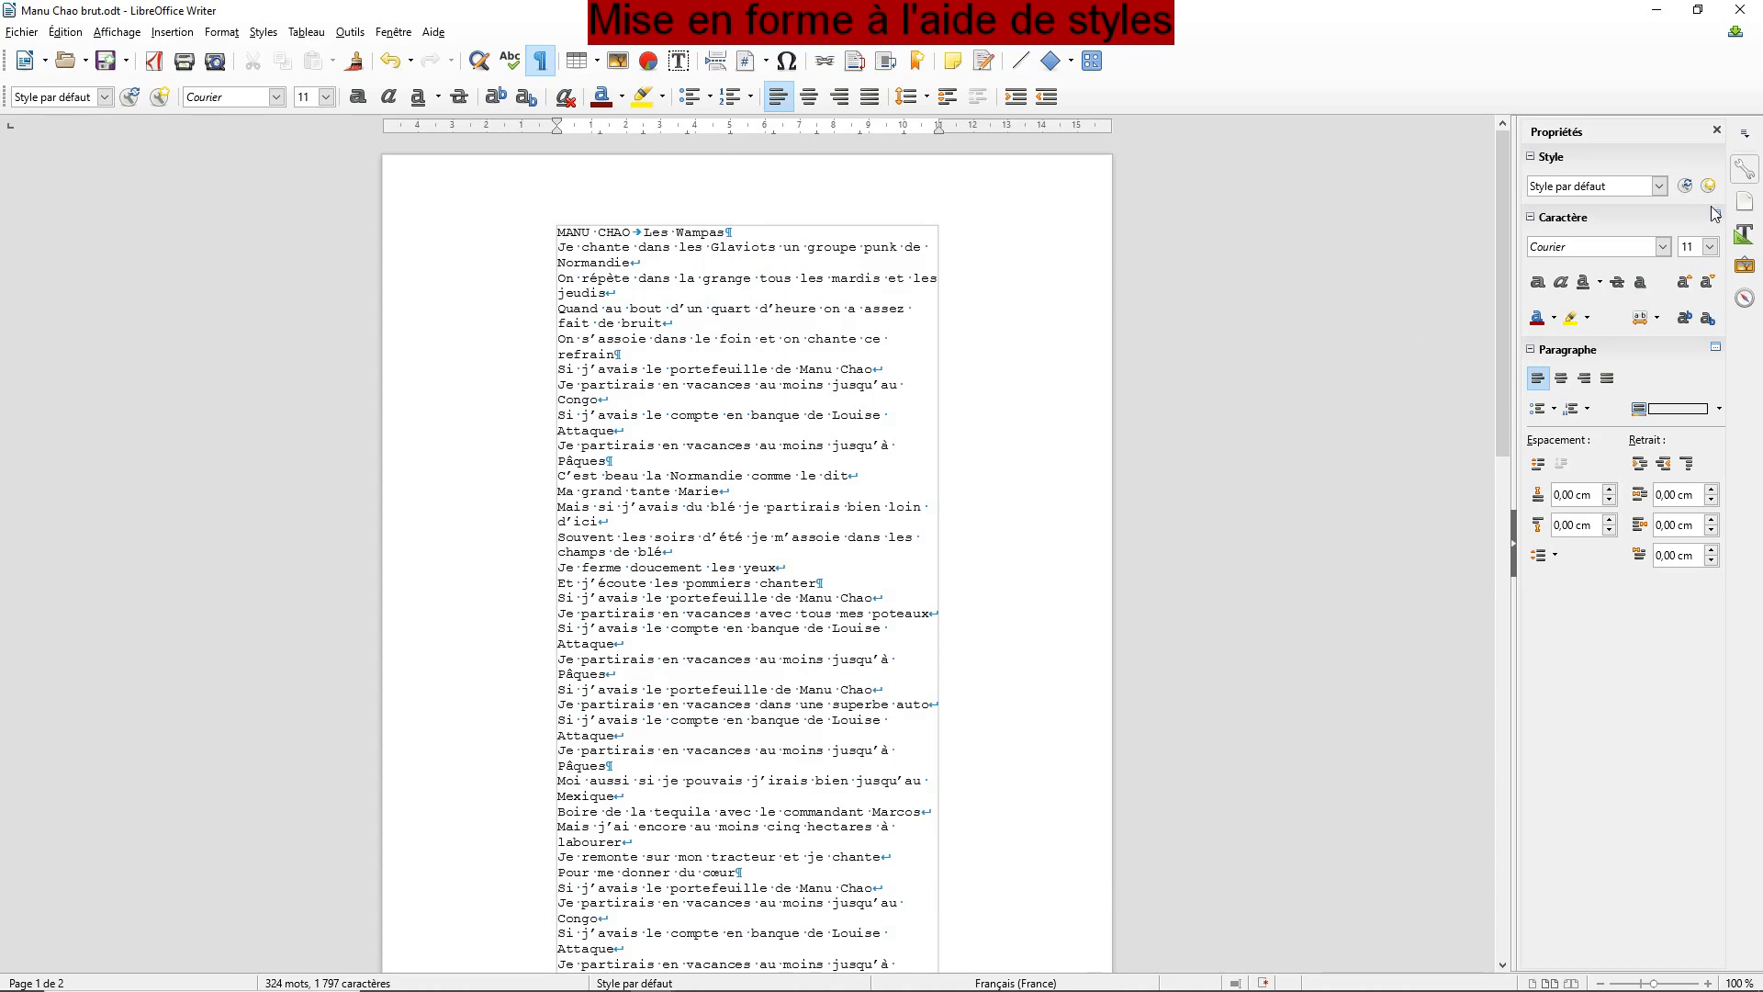
Step: Show Styles et formatage in the sidebar and list all paragraph styles (Tous les styles)
click(1747, 138)
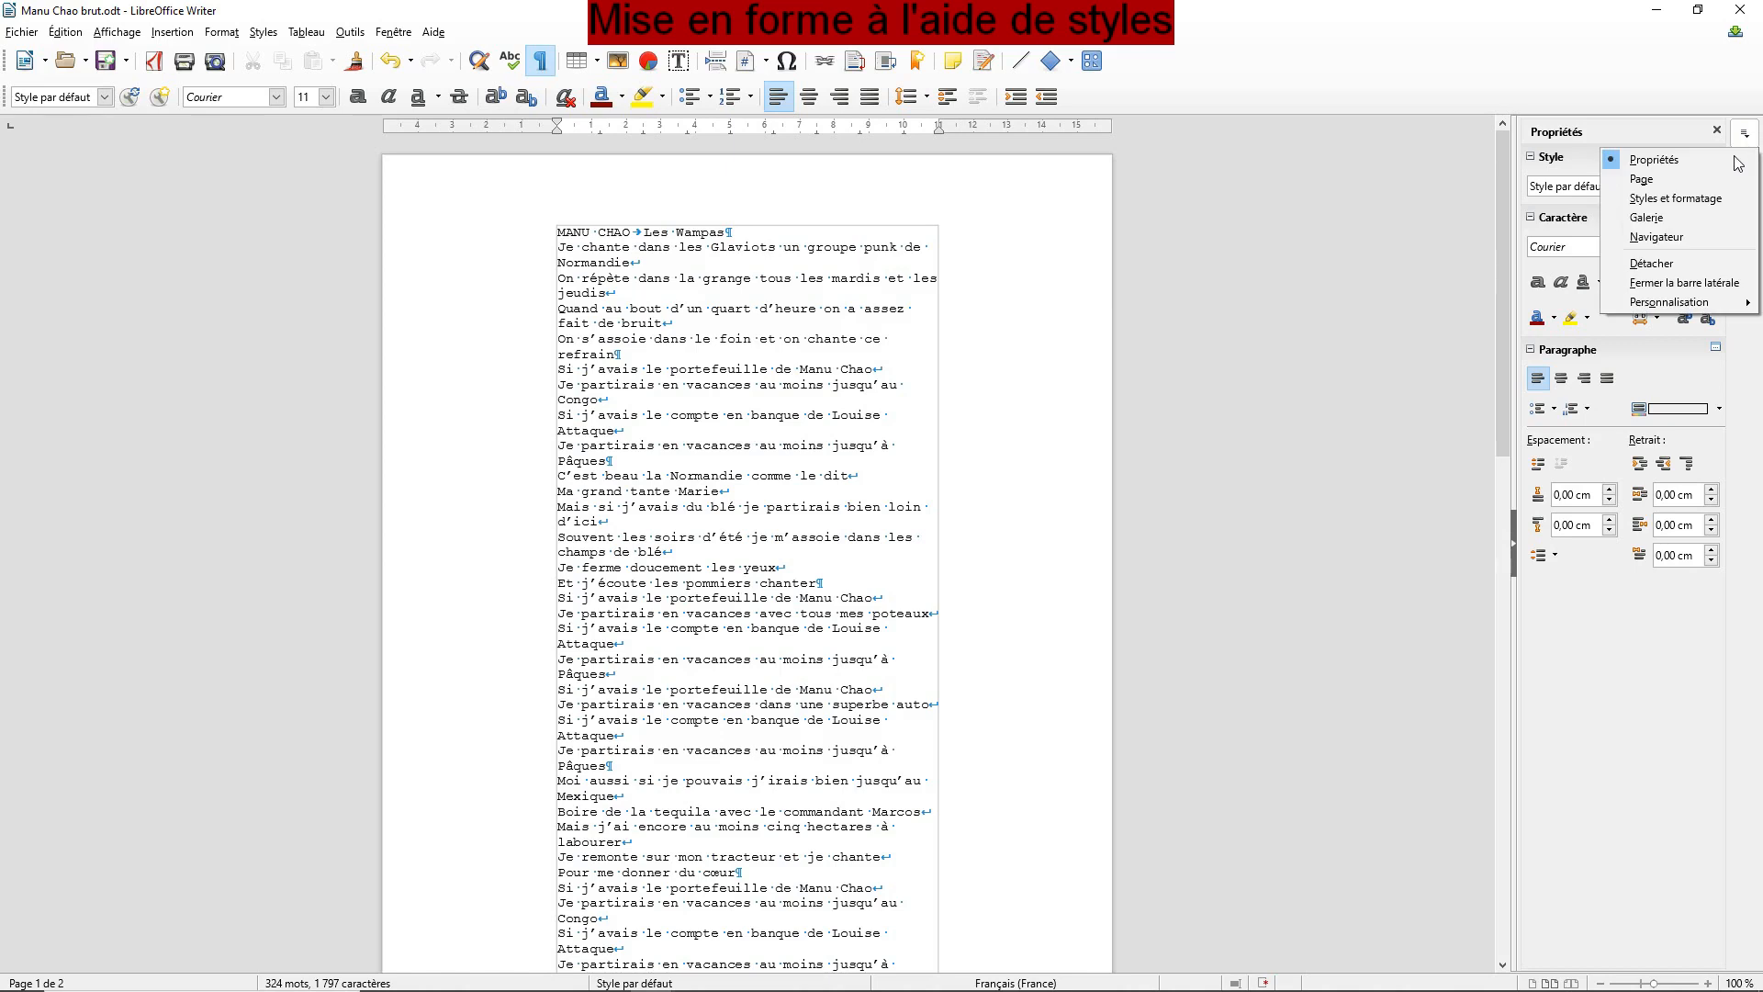
click(1710, 200)
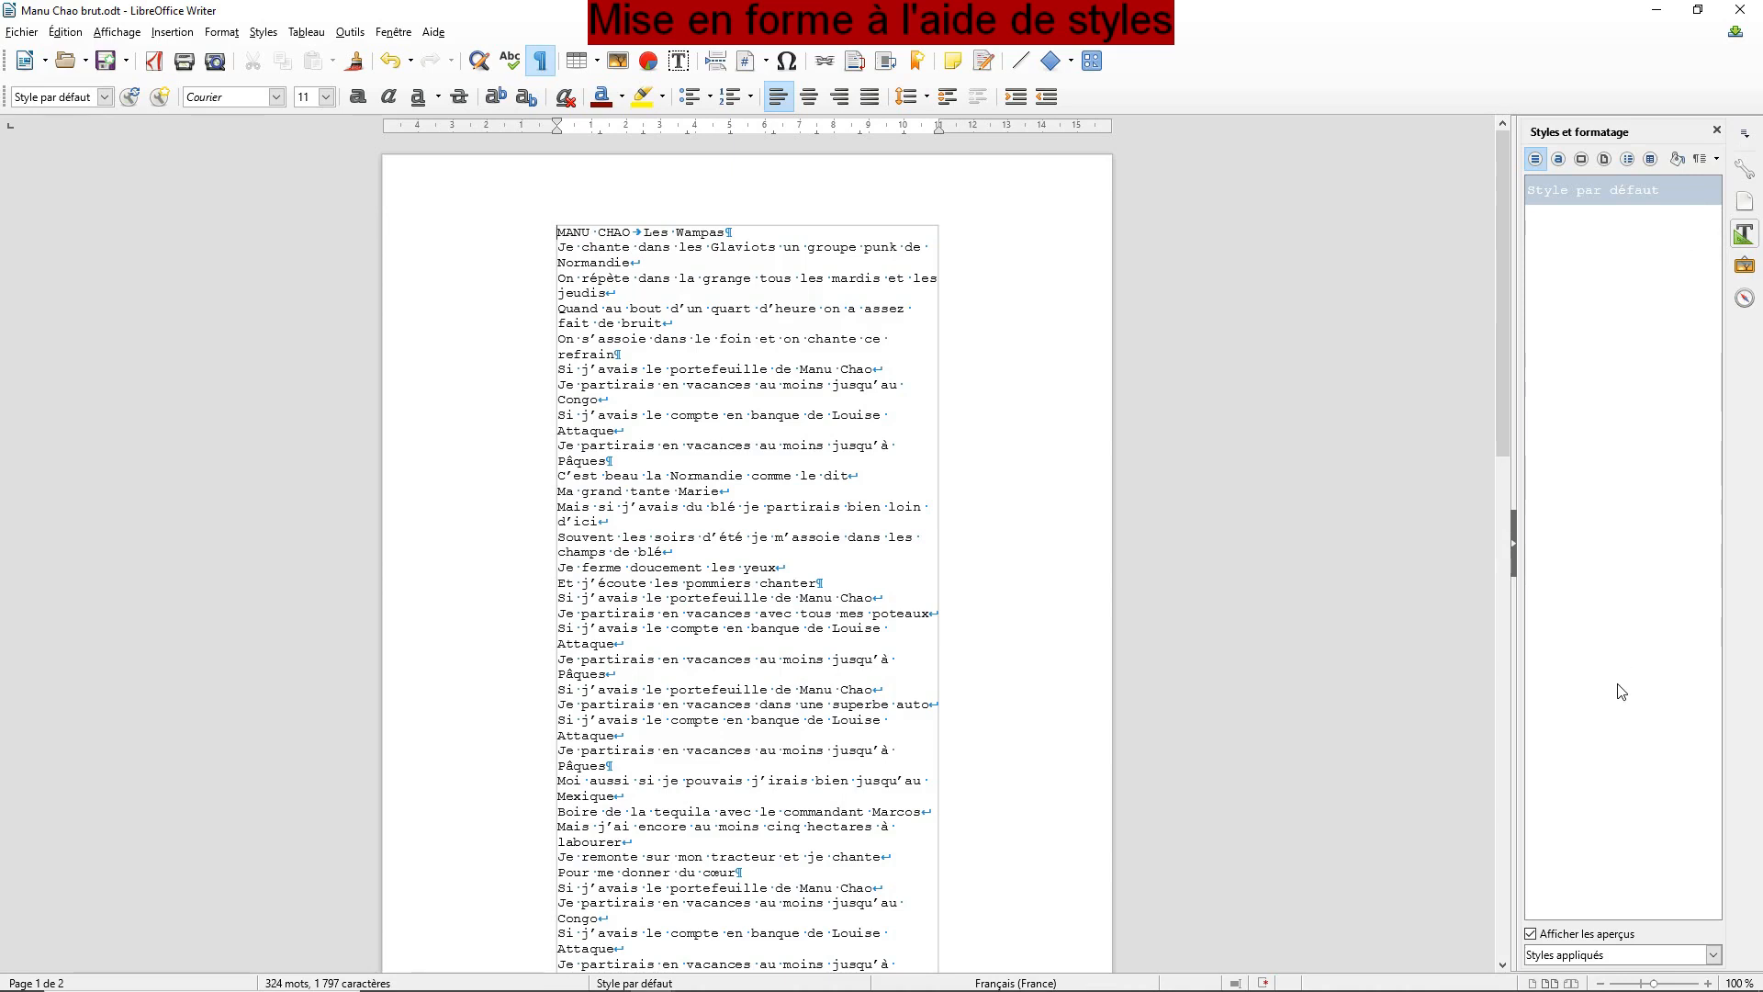
click(1713, 954)
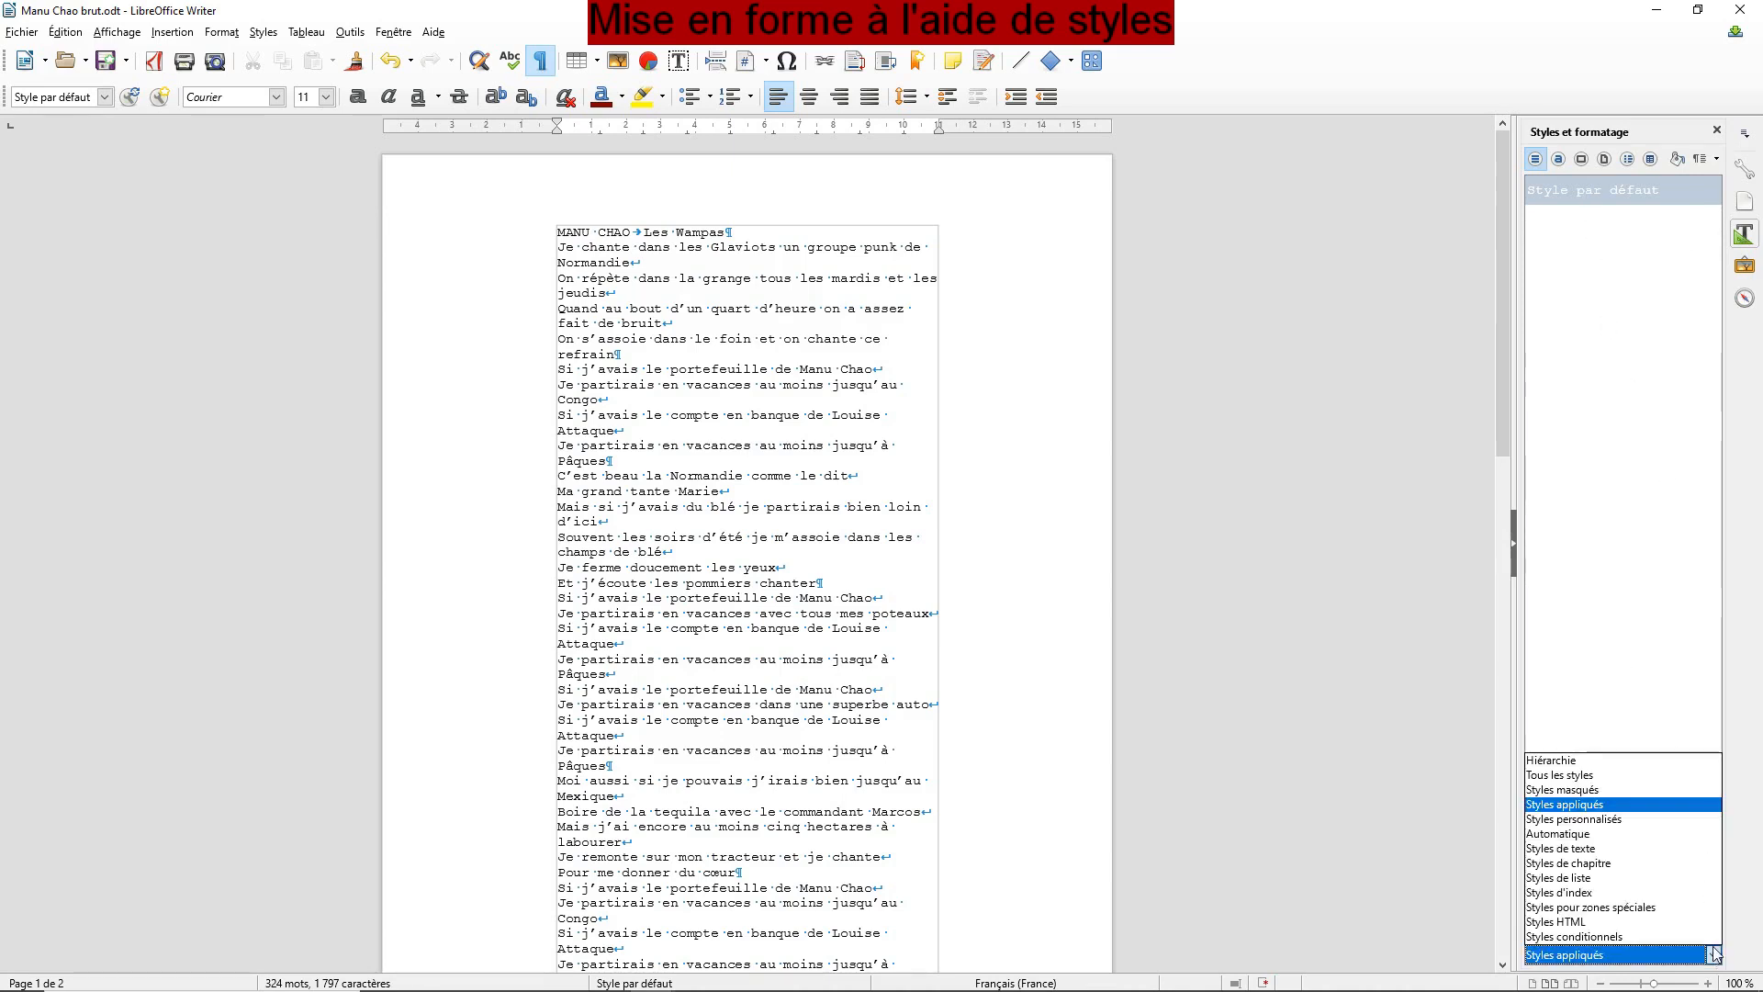
click(1568, 775)
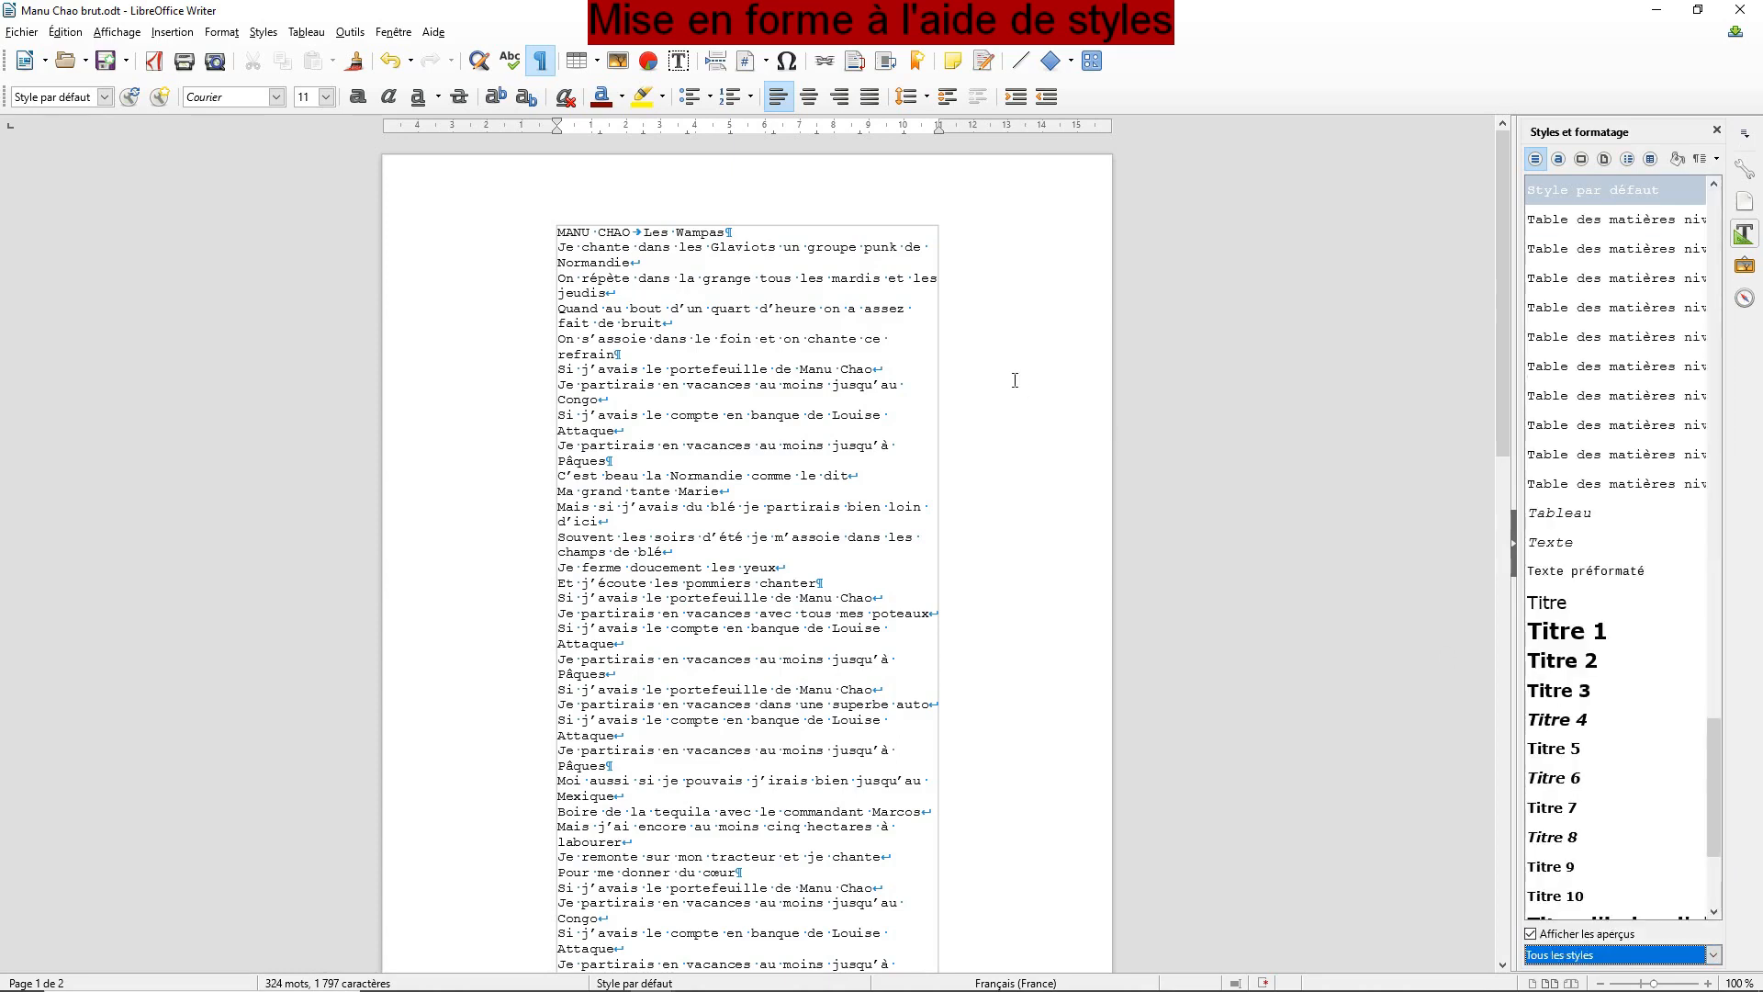
Step: Apply the Titre paragraph style to the heading line "MANU CHAO Les Wampas"
click(739, 228)
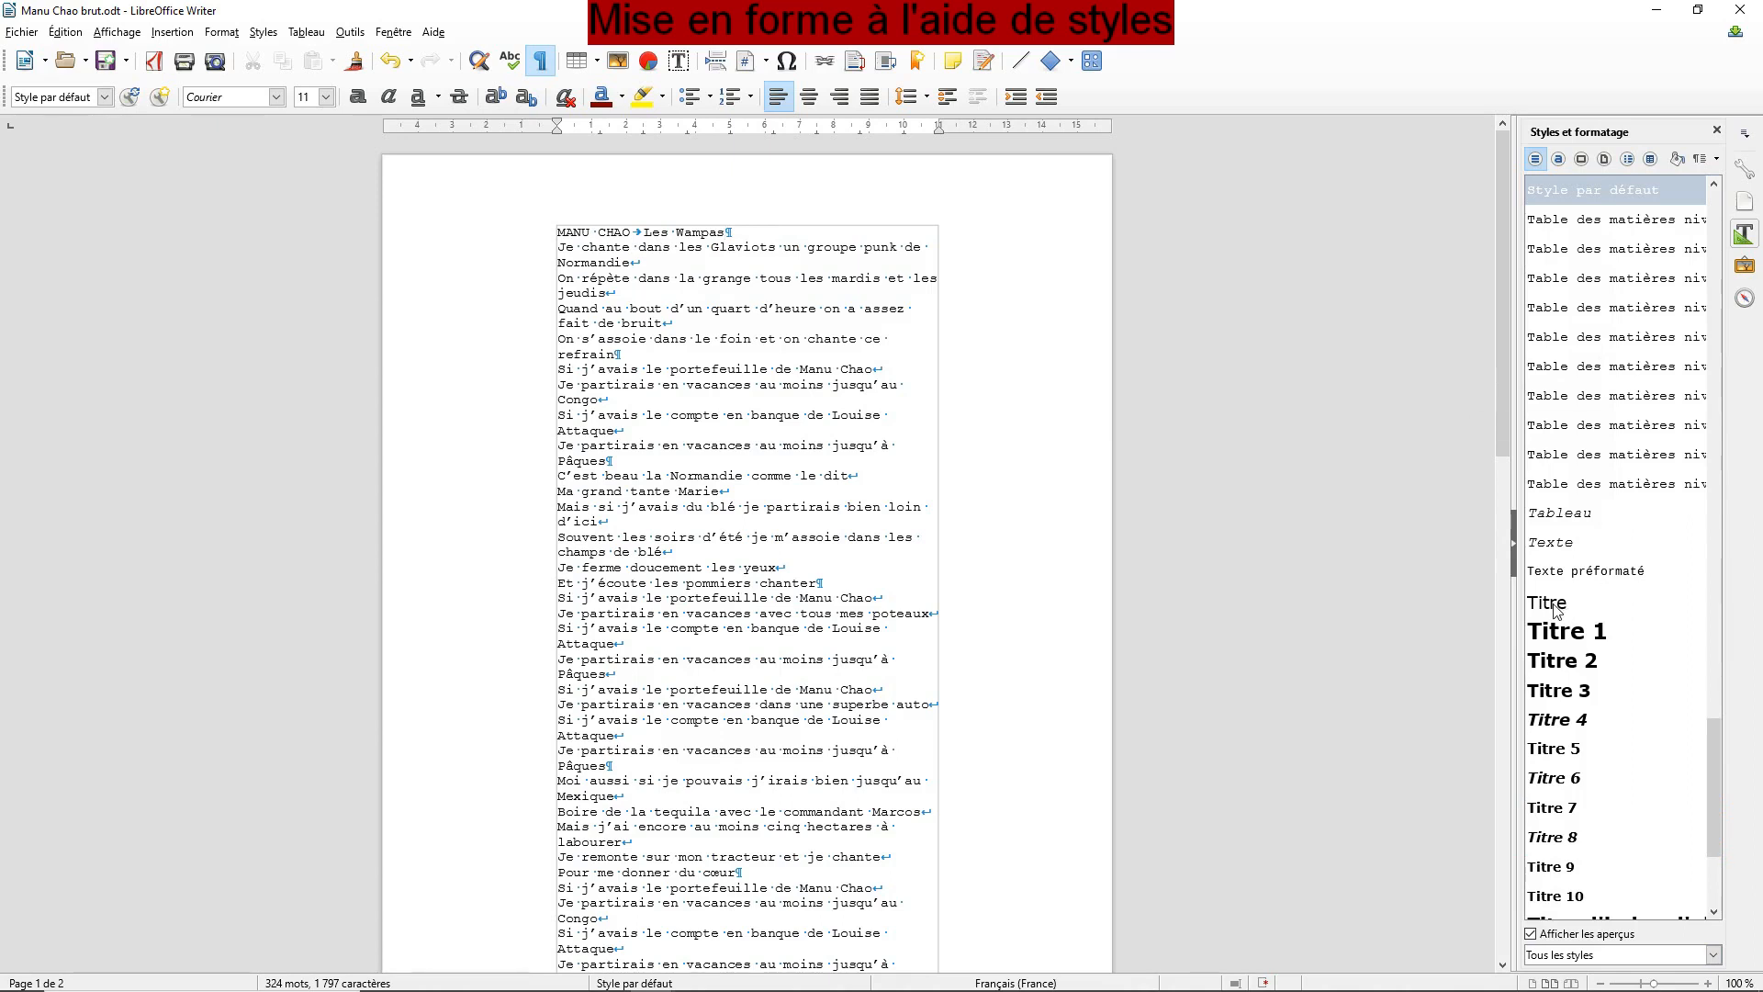
click(1556, 606)
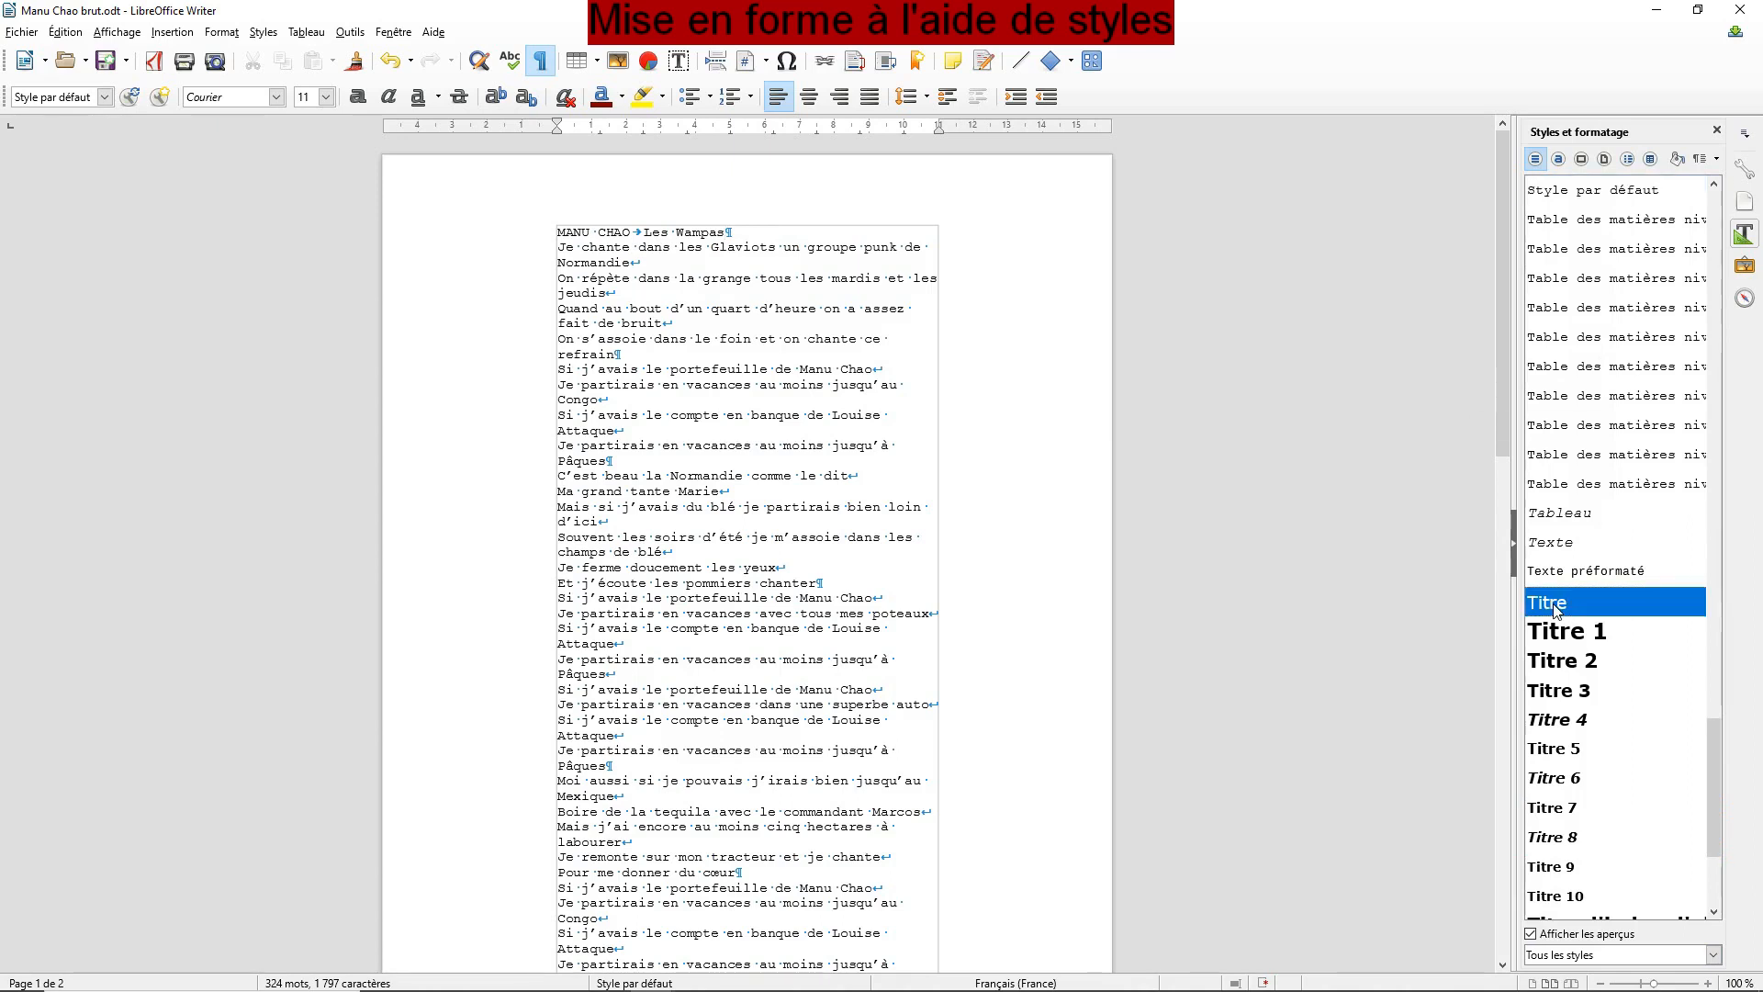
double_click(1556, 606)
key(ctrl+r)
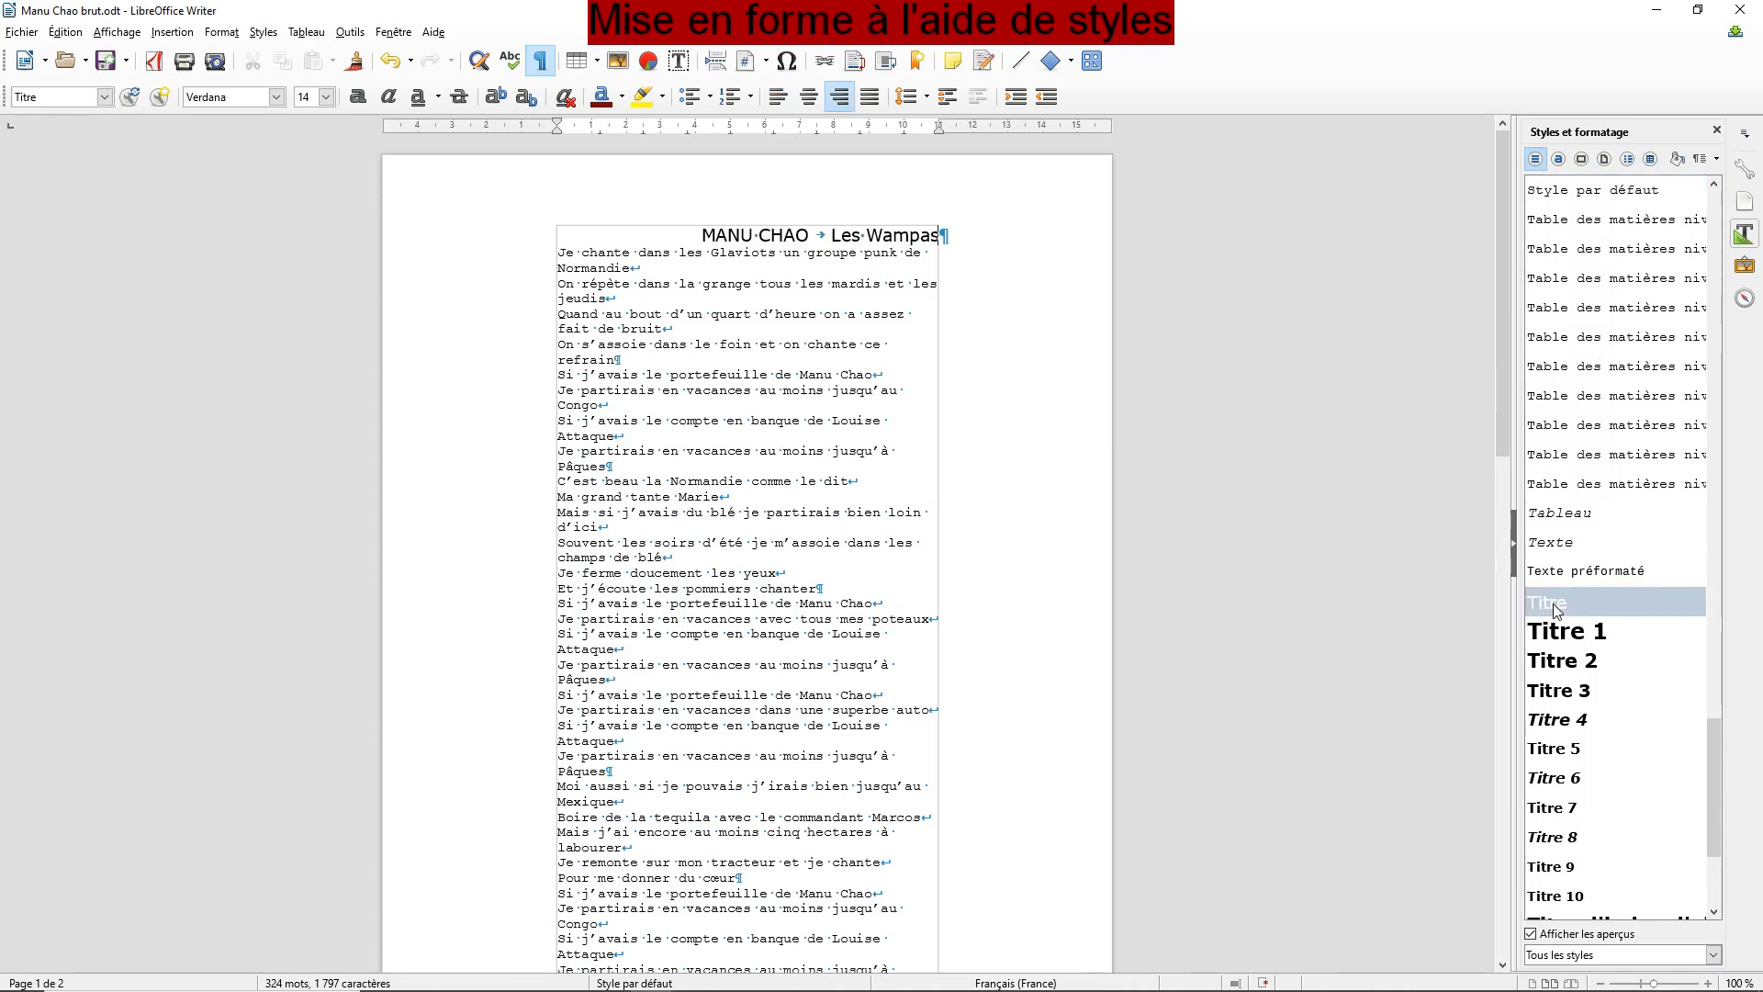
Step: Apply the Couplet paragraph style to the first verse, starting "Je chante dans les Glaviots"
click(910, 254)
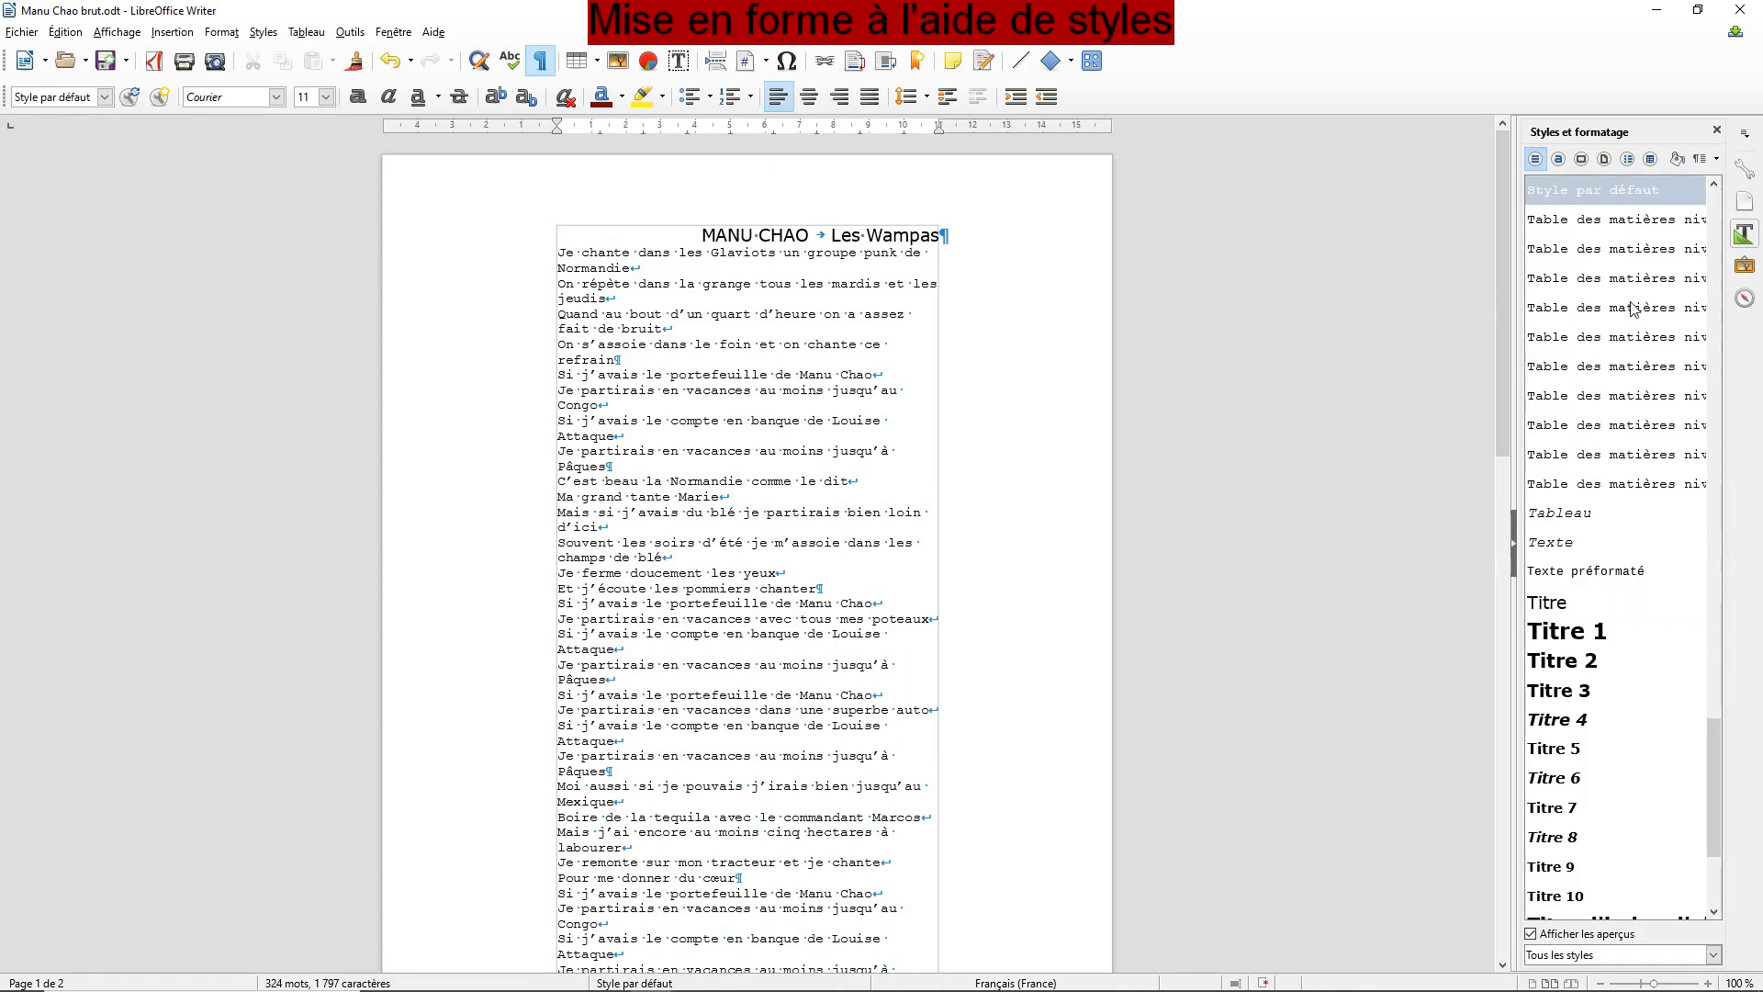
scroll(1719, 735, up, 1)
drag(1720, 735, 1728, 249)
double_click(1551, 367)
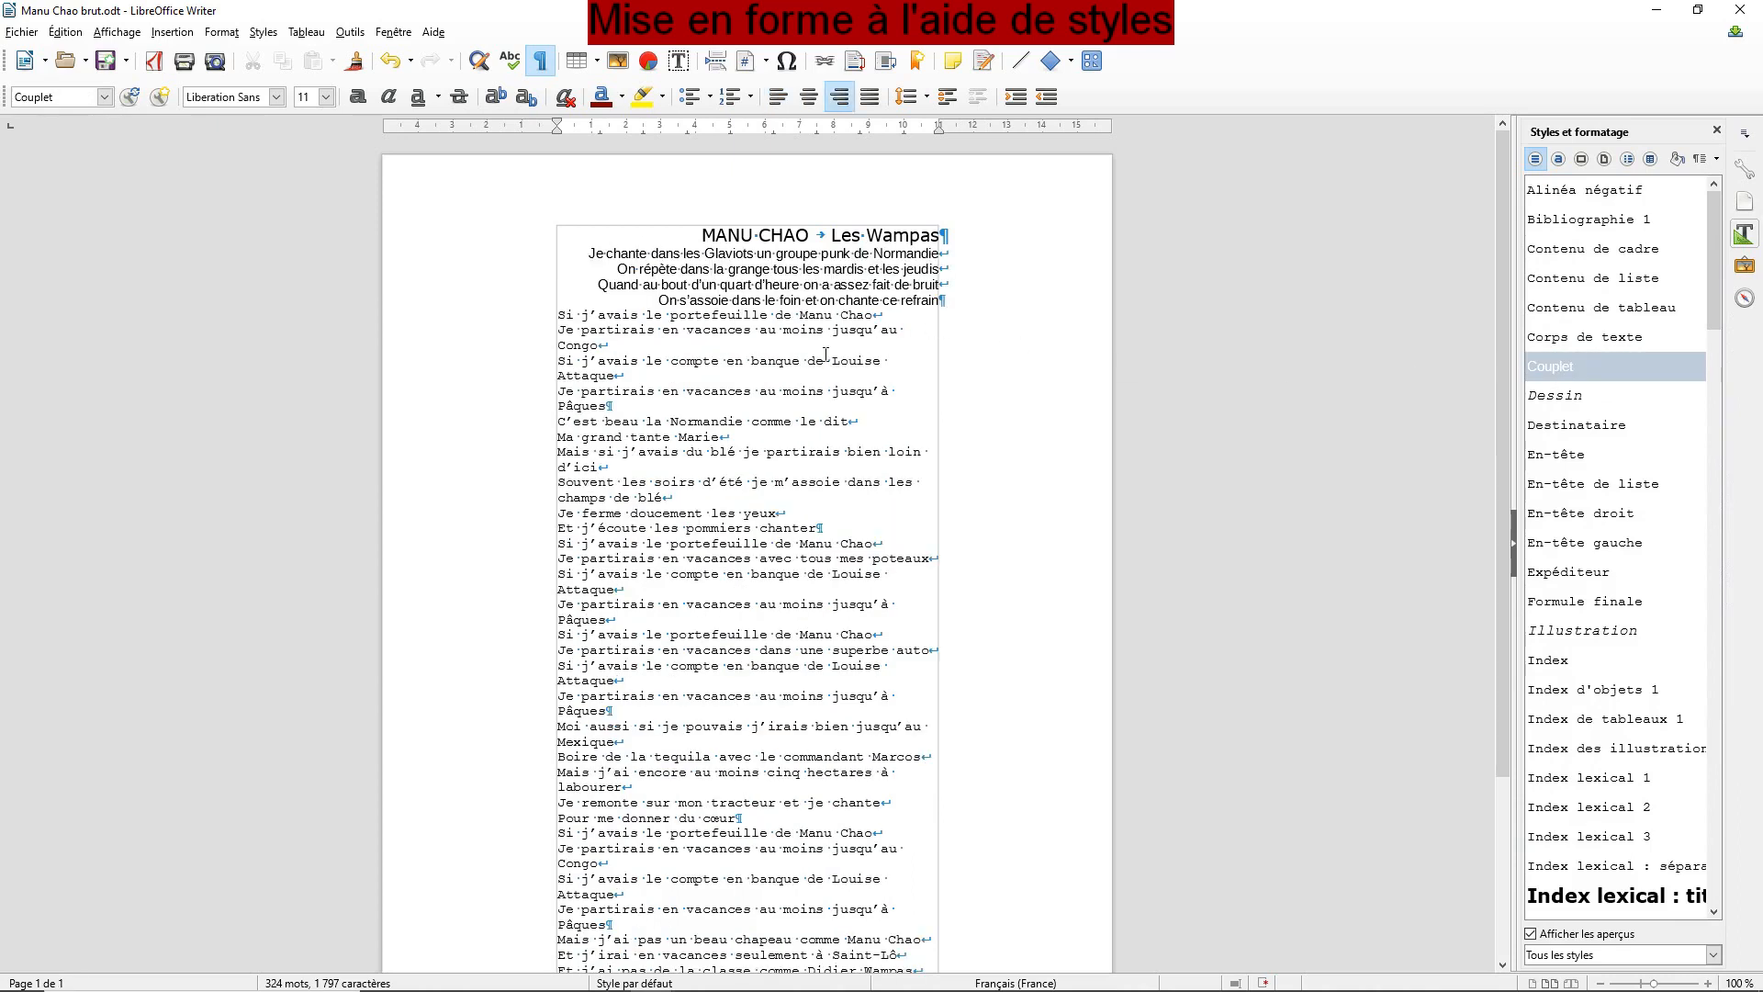
Step: Apply the Refrain paragraph style to the first chorus, starting "Si j'avais le portefeuille de Manu Chao"
click(824, 331)
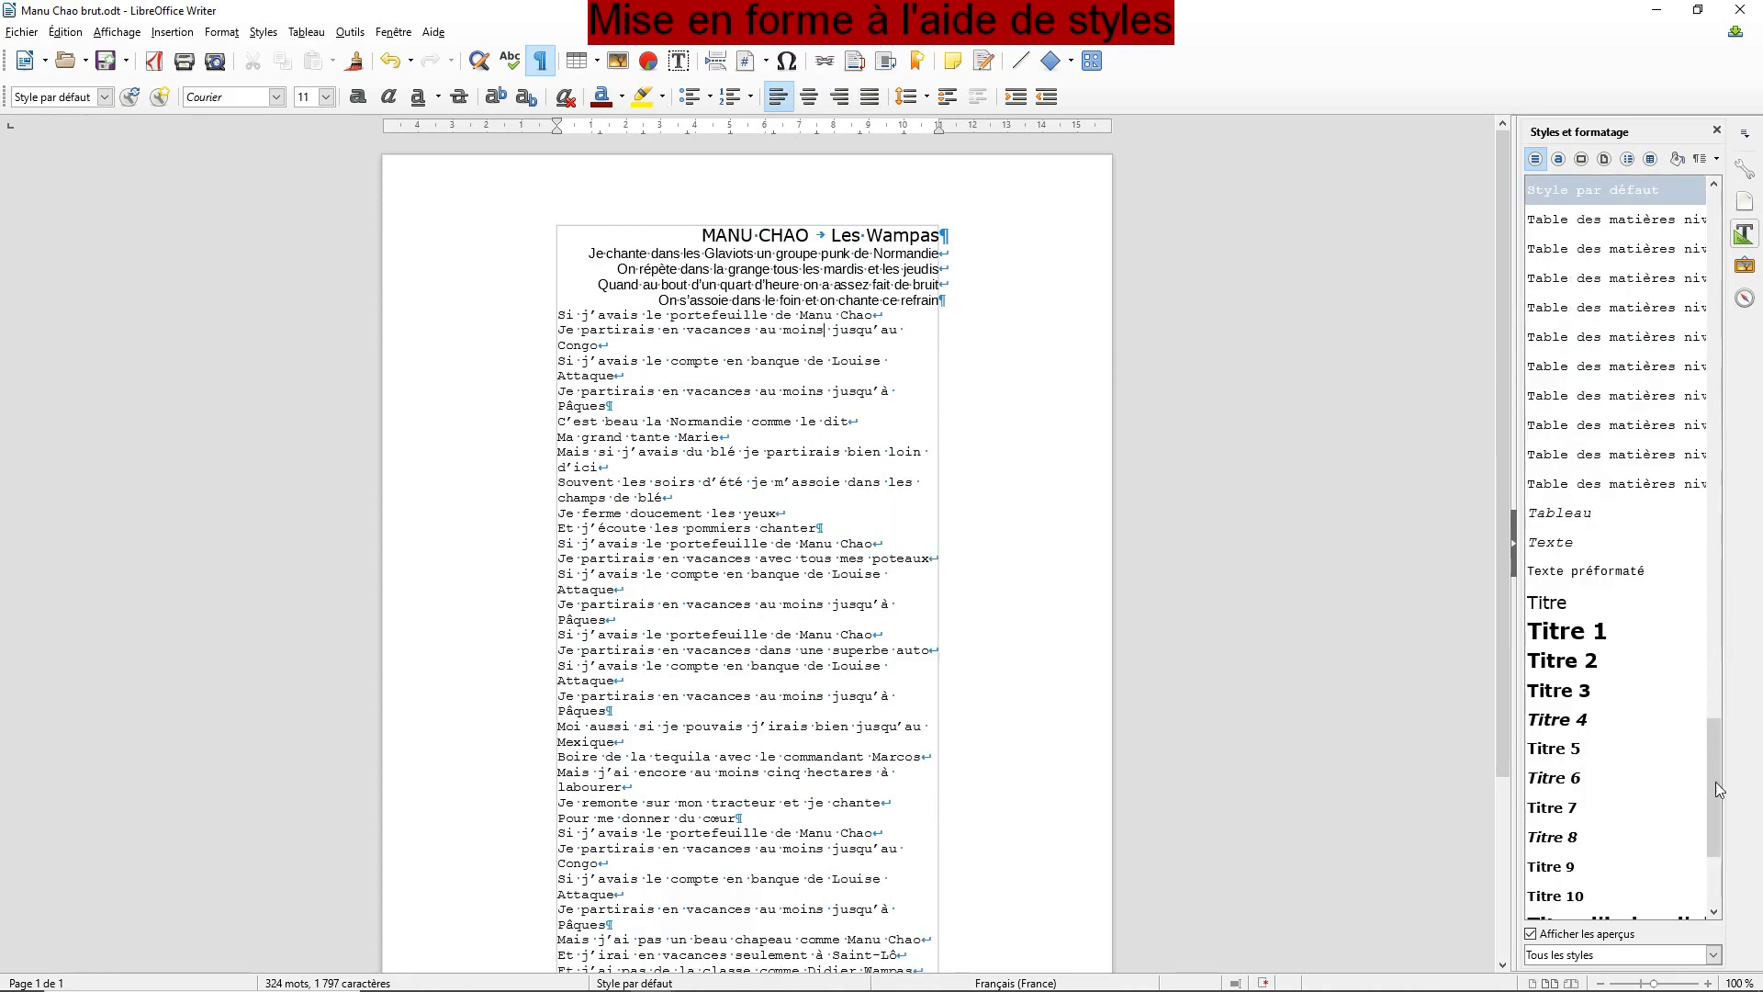
drag(1716, 761, 1716, 685)
double_click(1561, 397)
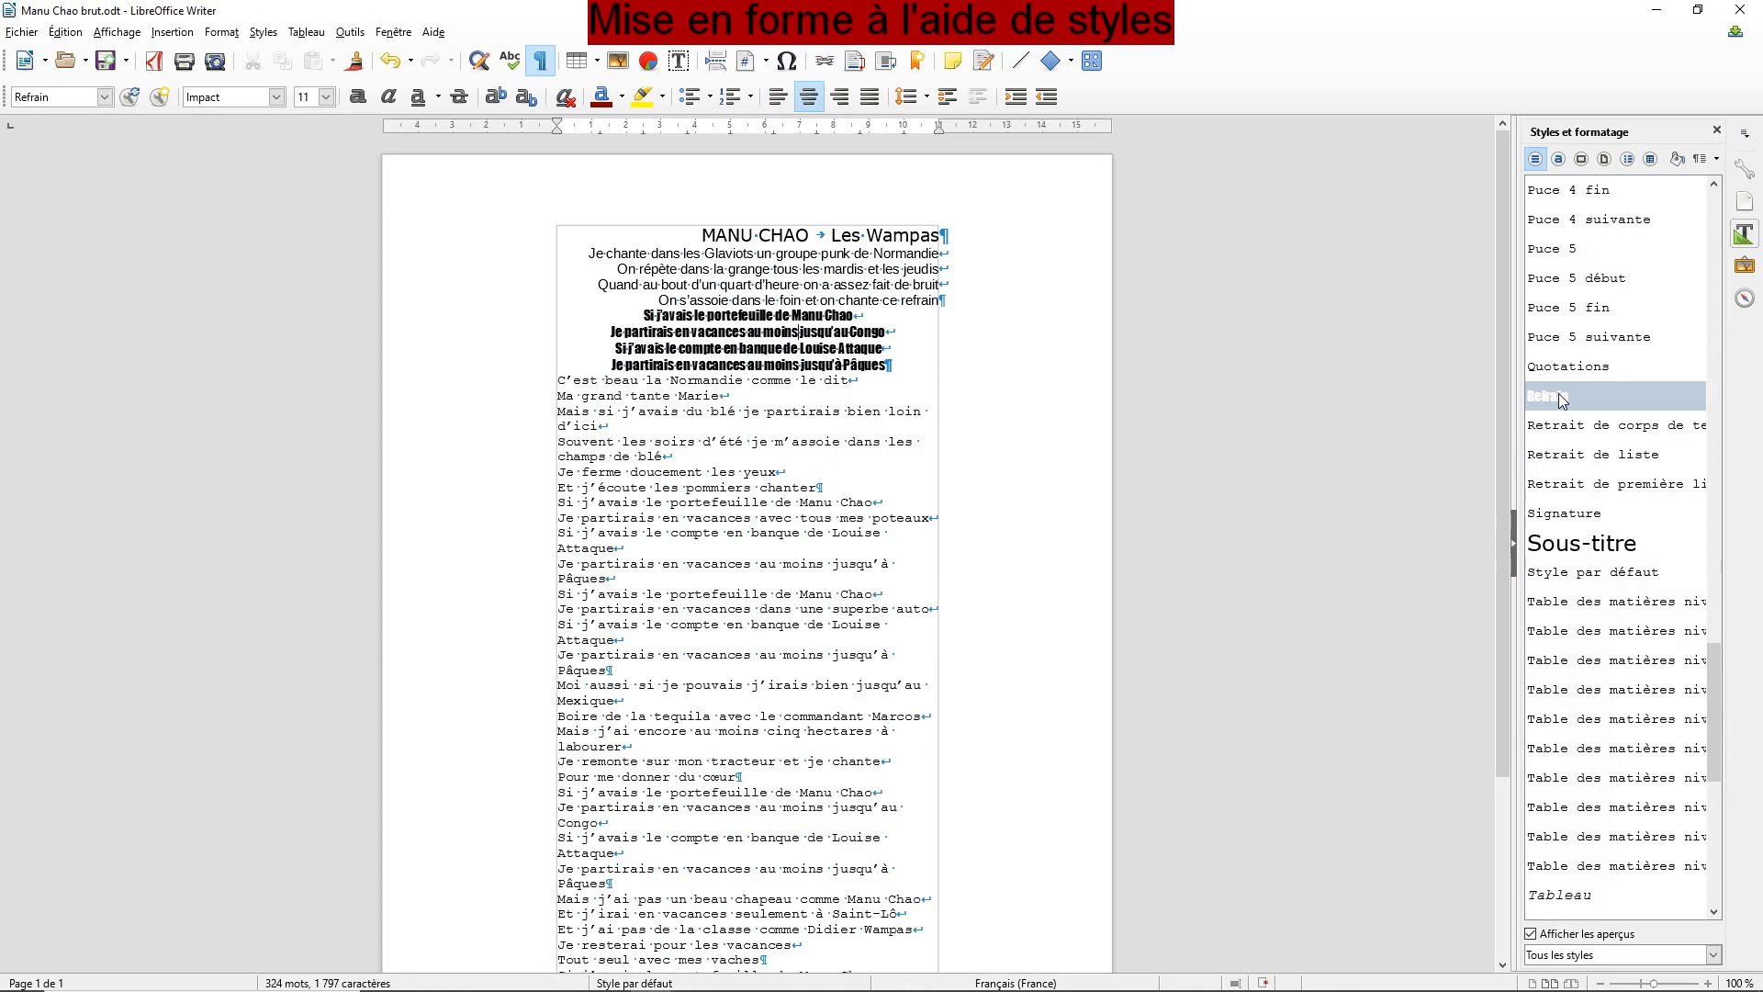
Step: Limit the style list to Styles appliqués and apply Couplet to the second verse, starting "C'est beau la Normandie"
click(1713, 955)
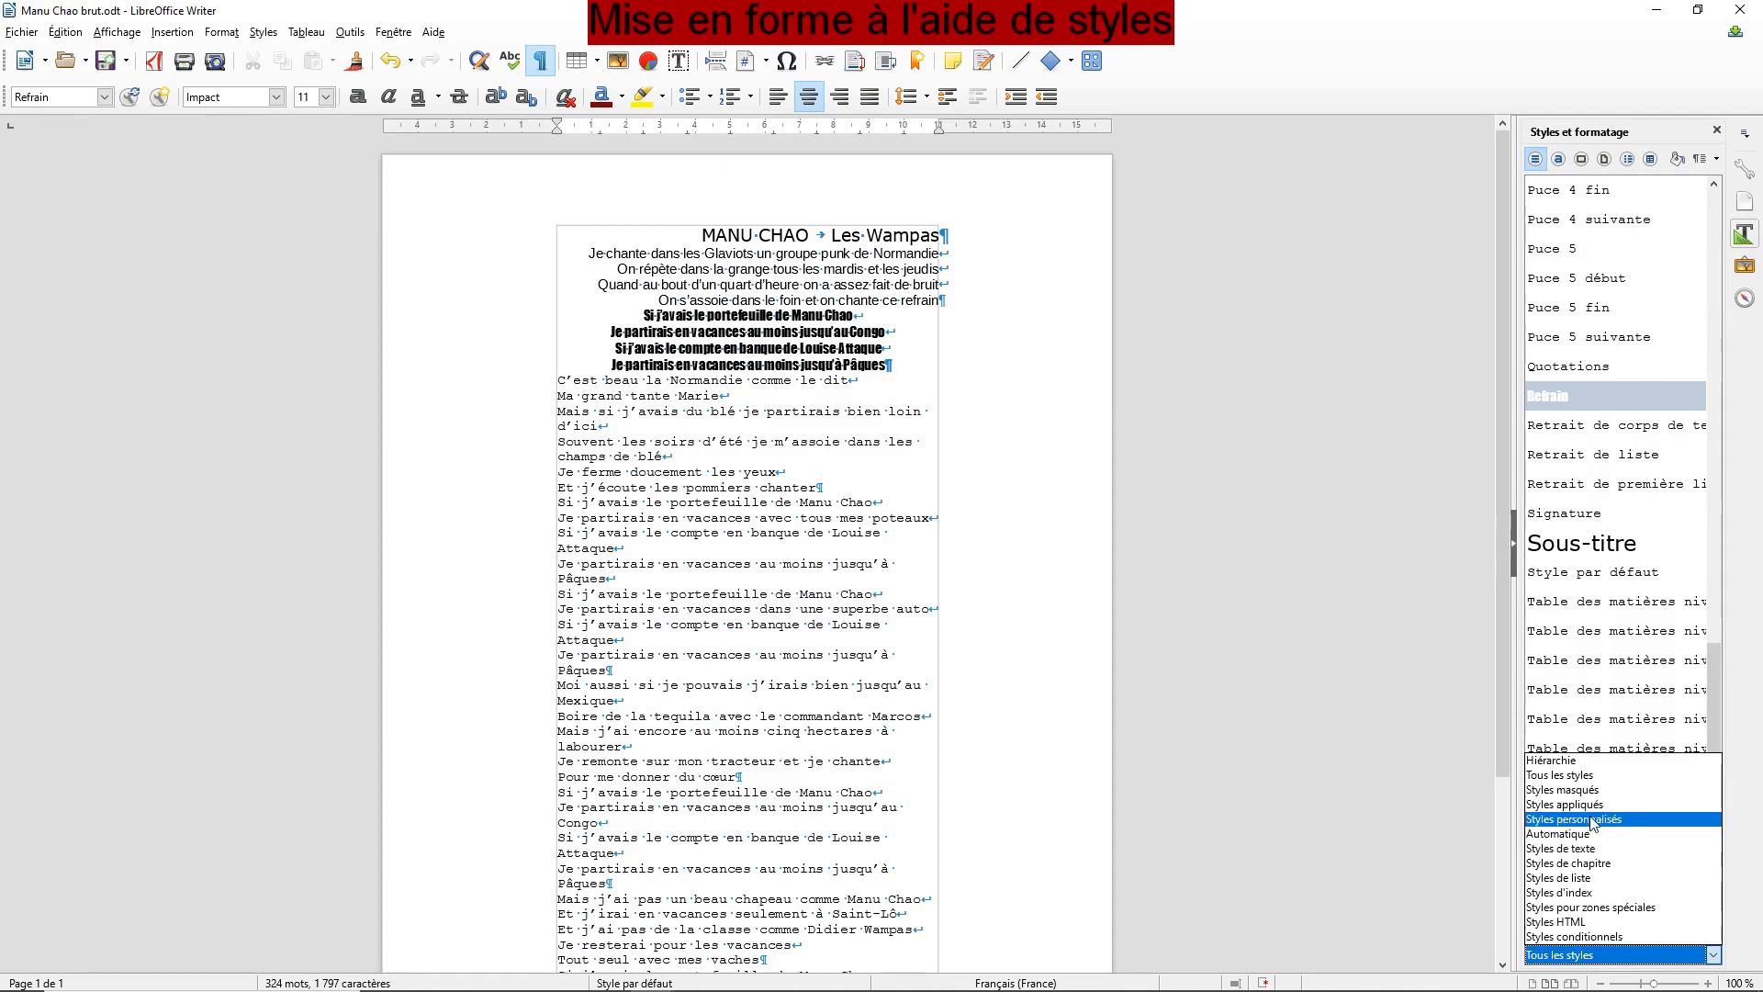
click(1593, 806)
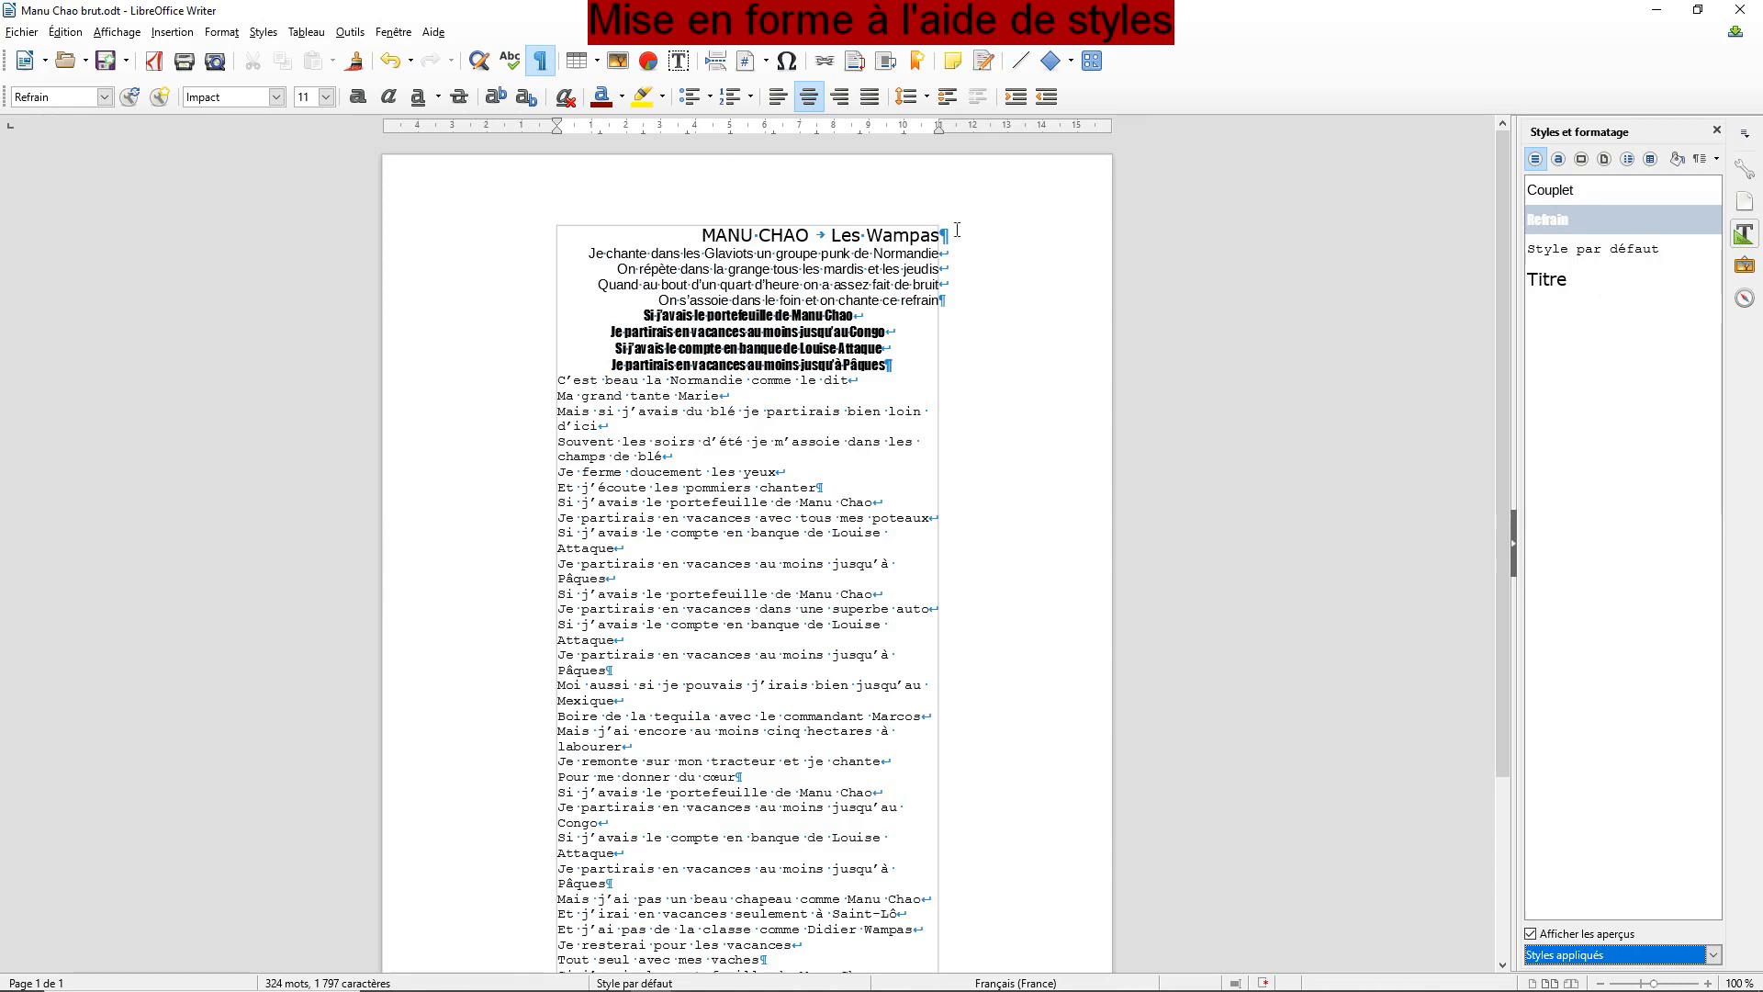
click(702, 397)
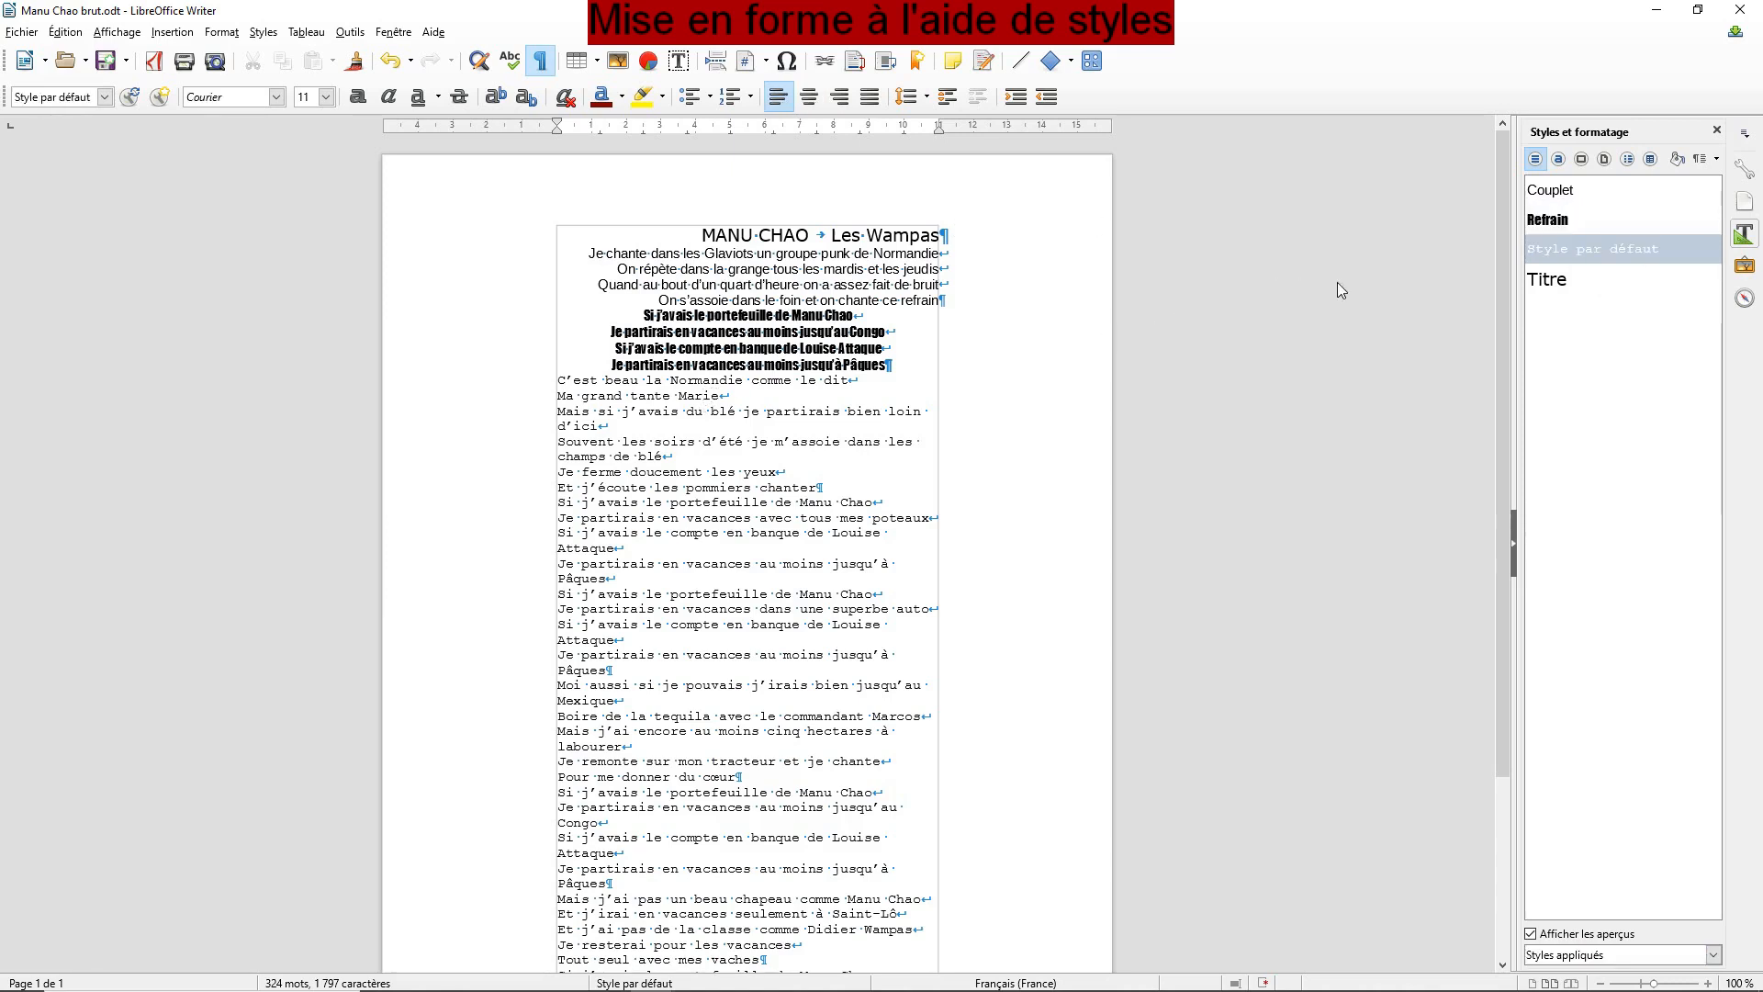
double_click(1561, 190)
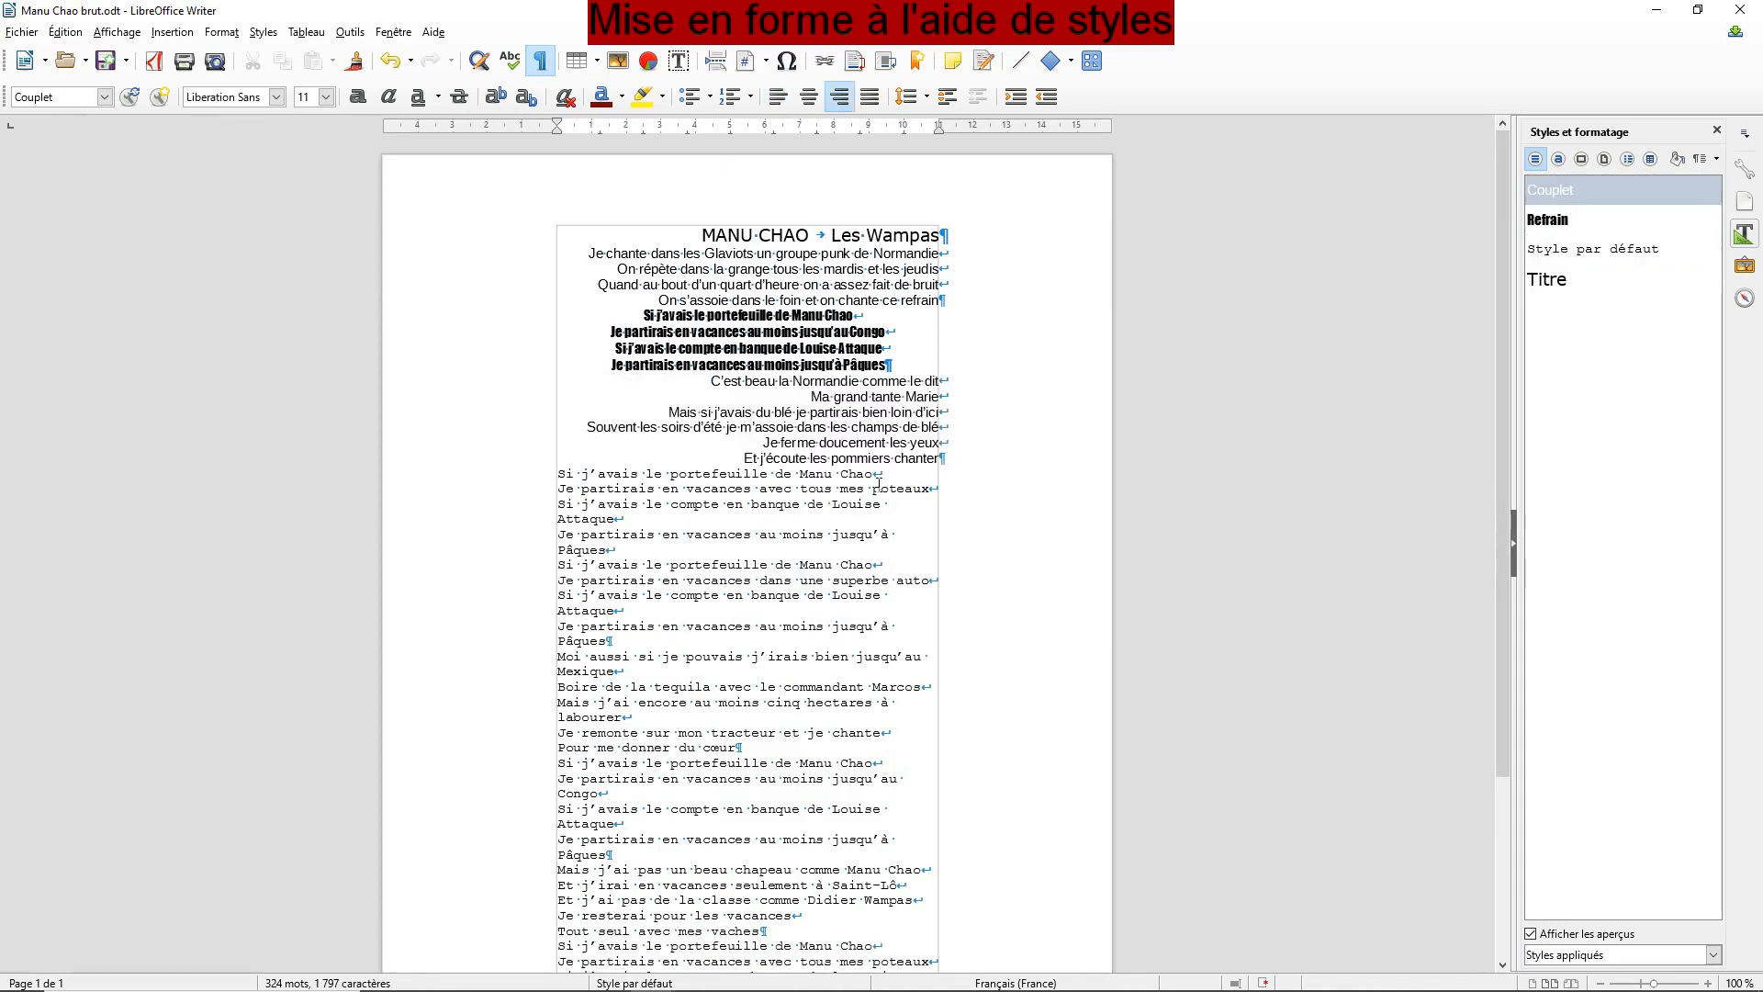
Step: Apply Refrain to the second chorus and Couplet to the verse starting "Moi aussi si je pouvais"
click(878, 484)
double_click(1552, 221)
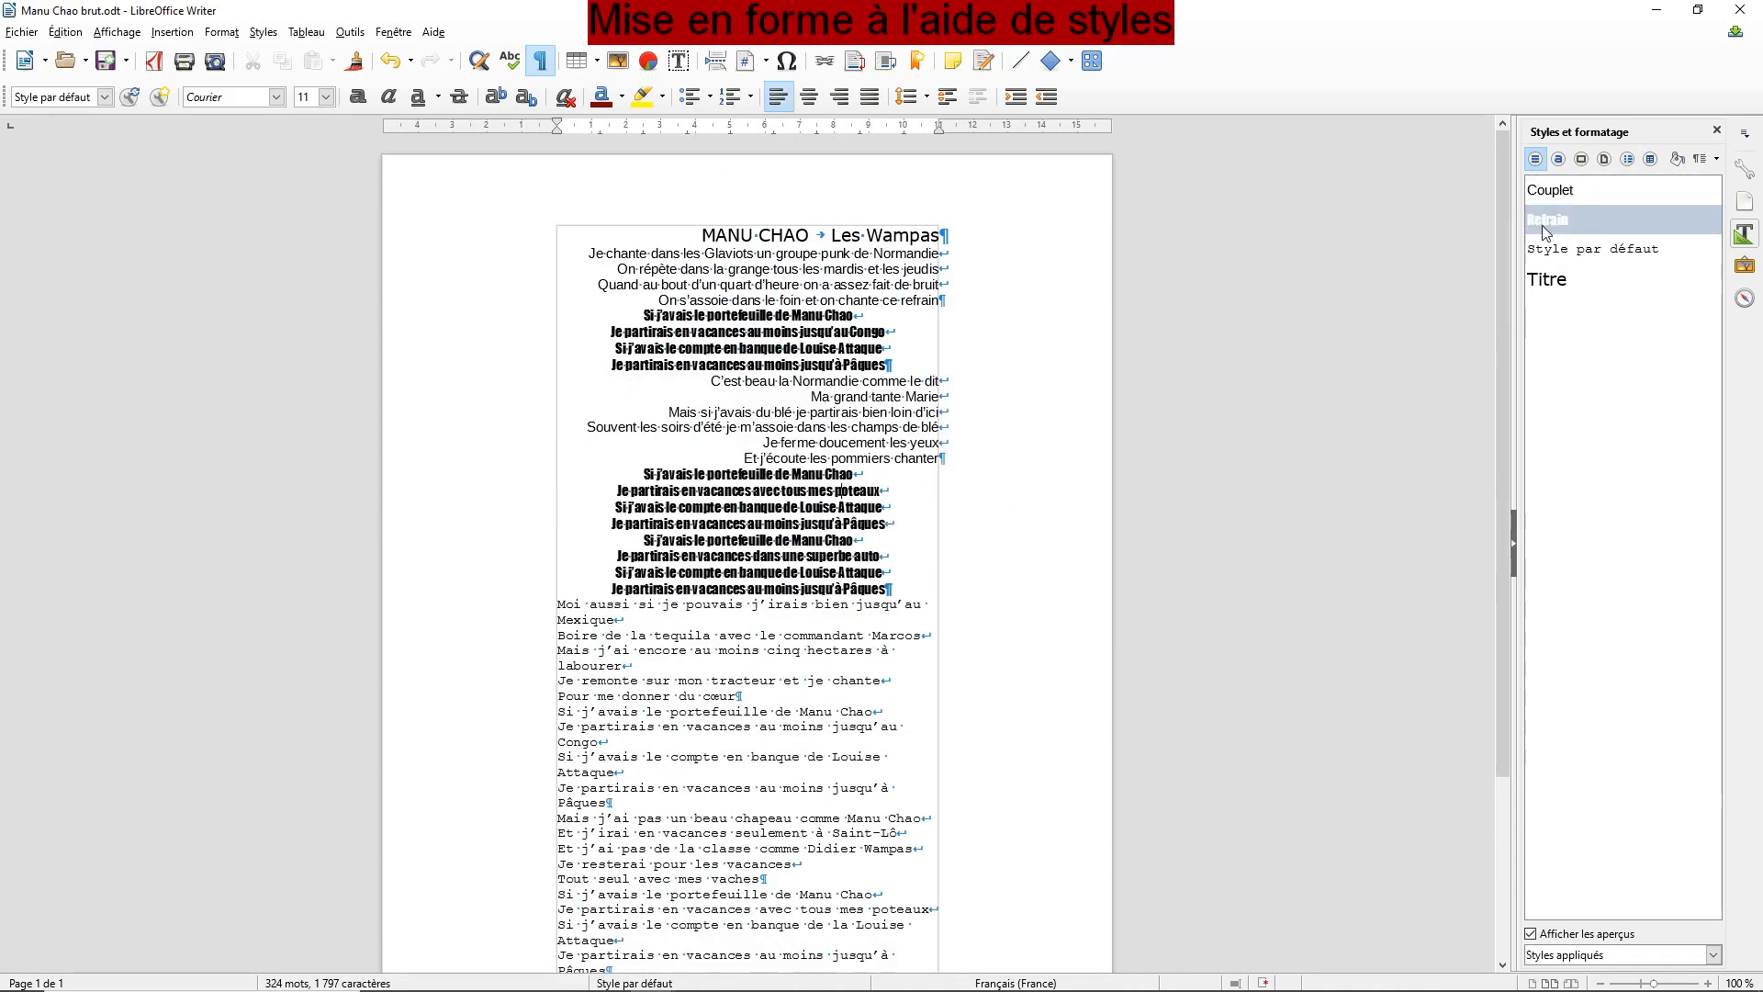
click(886, 606)
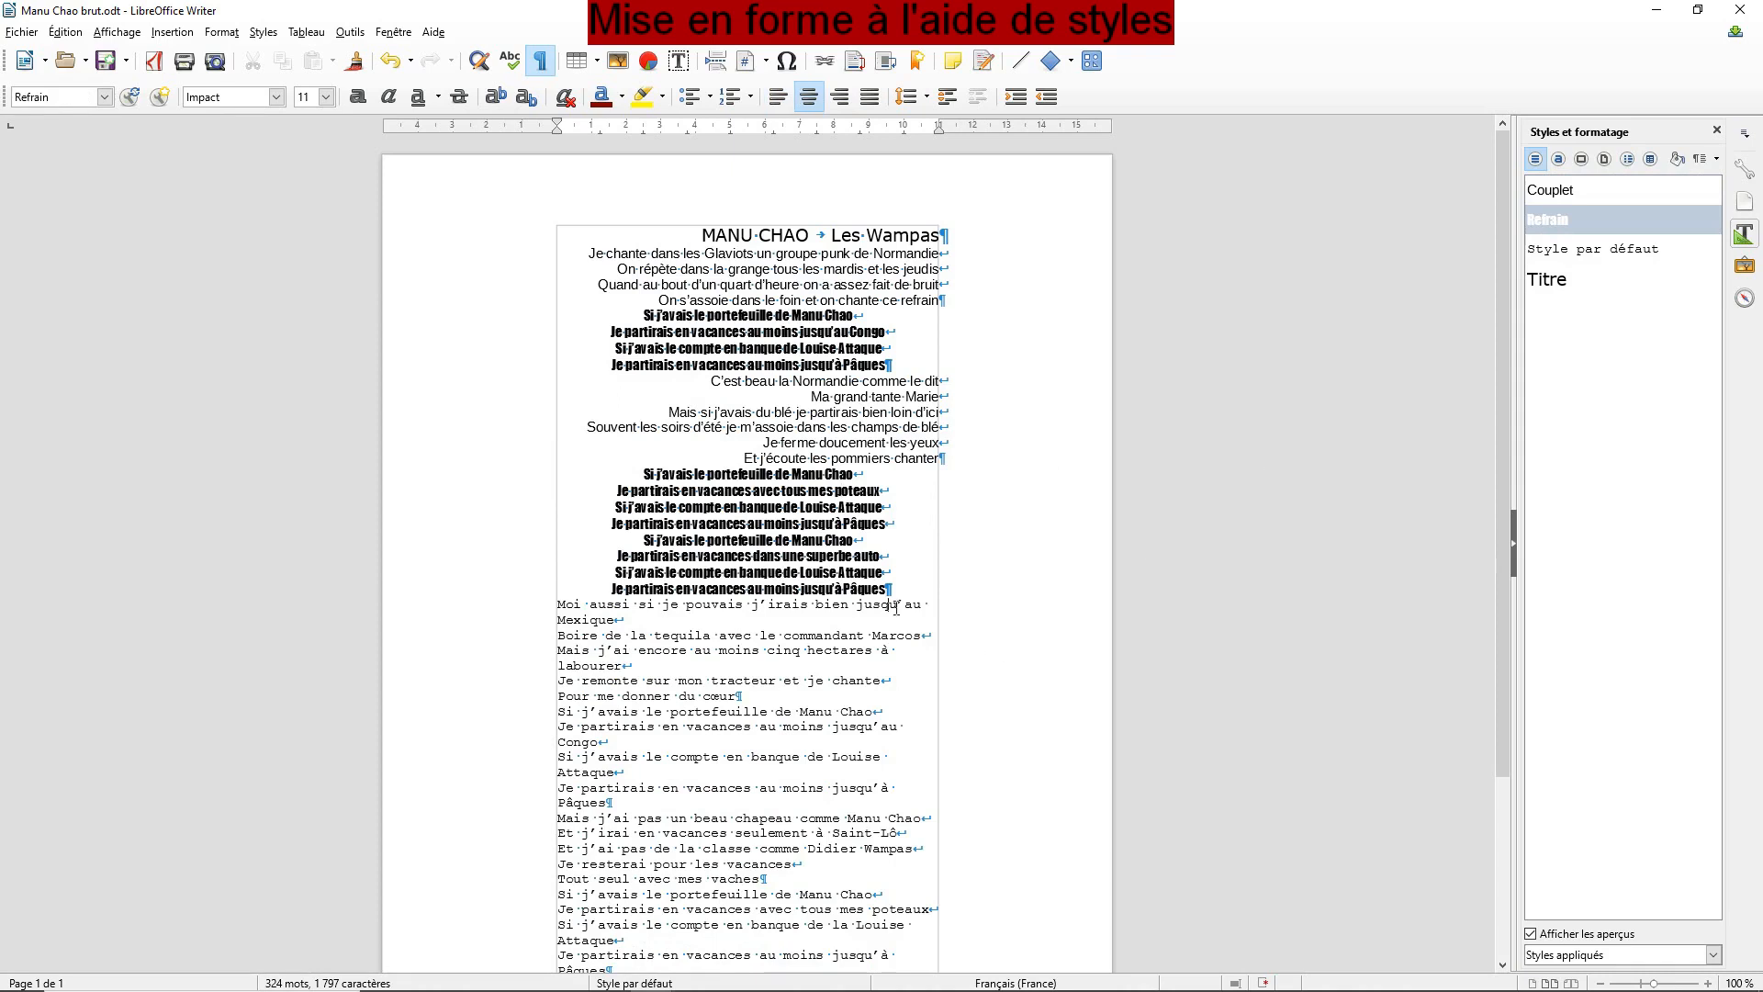
double_click(1570, 191)
Step: Apply Refrain to the last two choruses and Couplet to the verse between them, starting "Mais j'ai pas un beau chapeau"
click(864, 697)
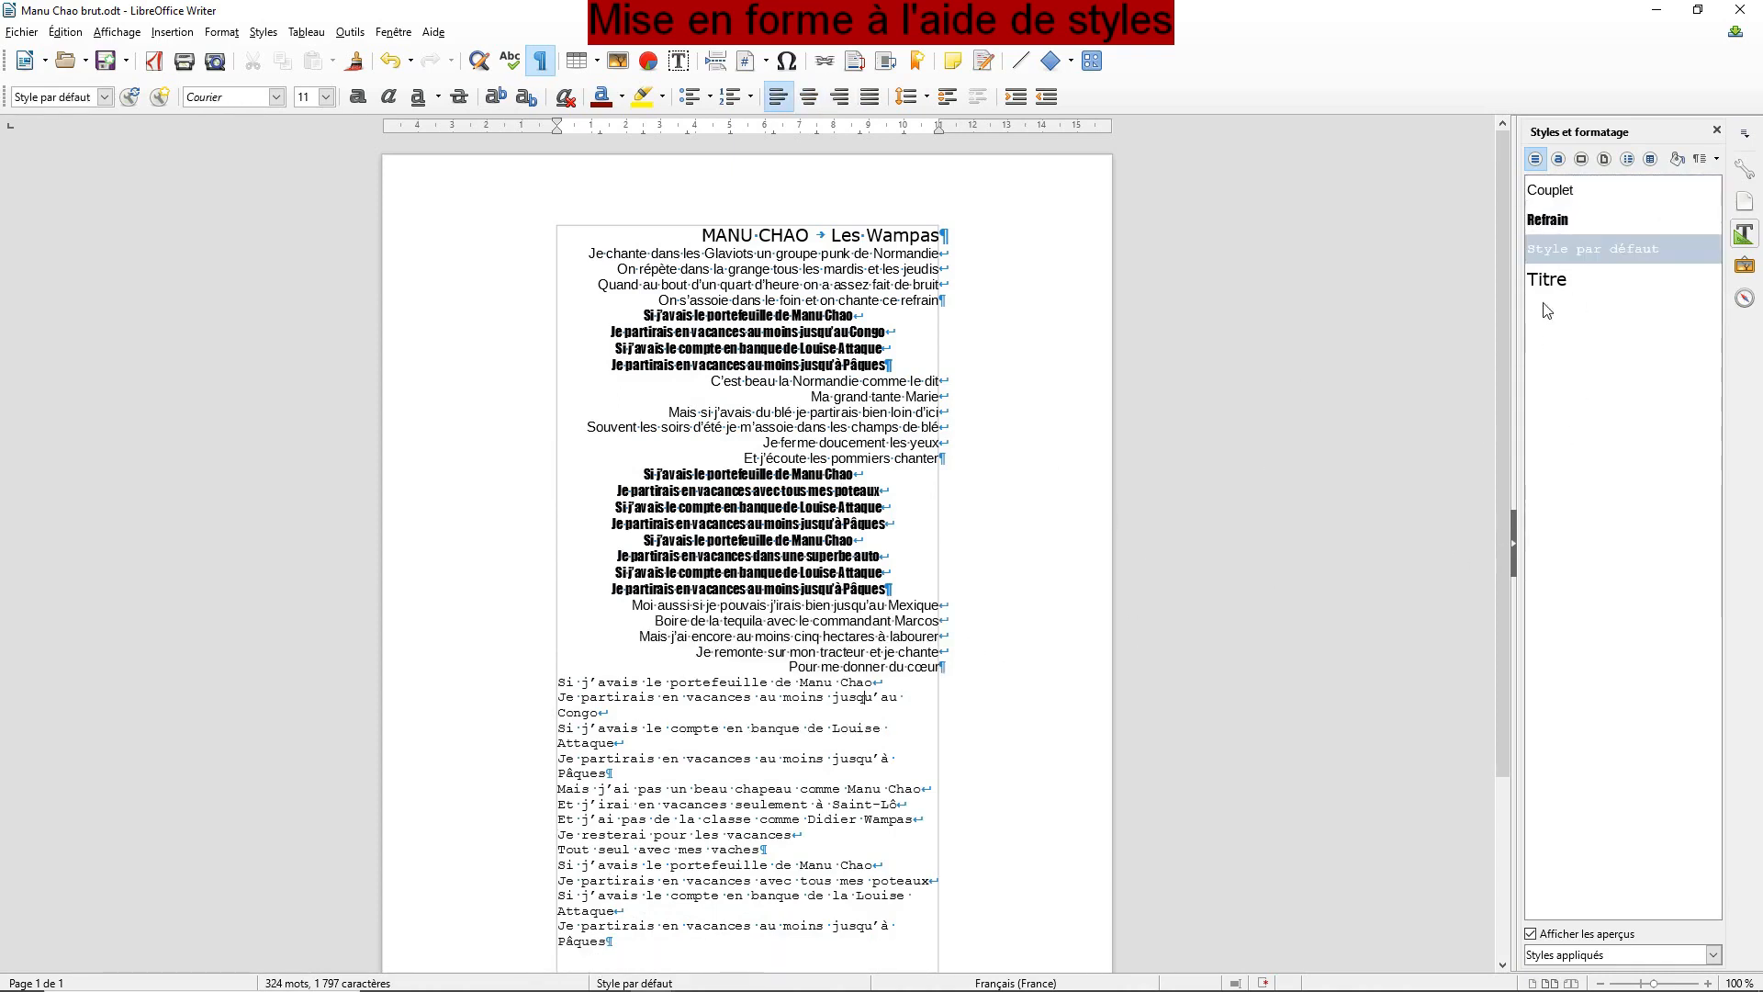
double_click(1549, 222)
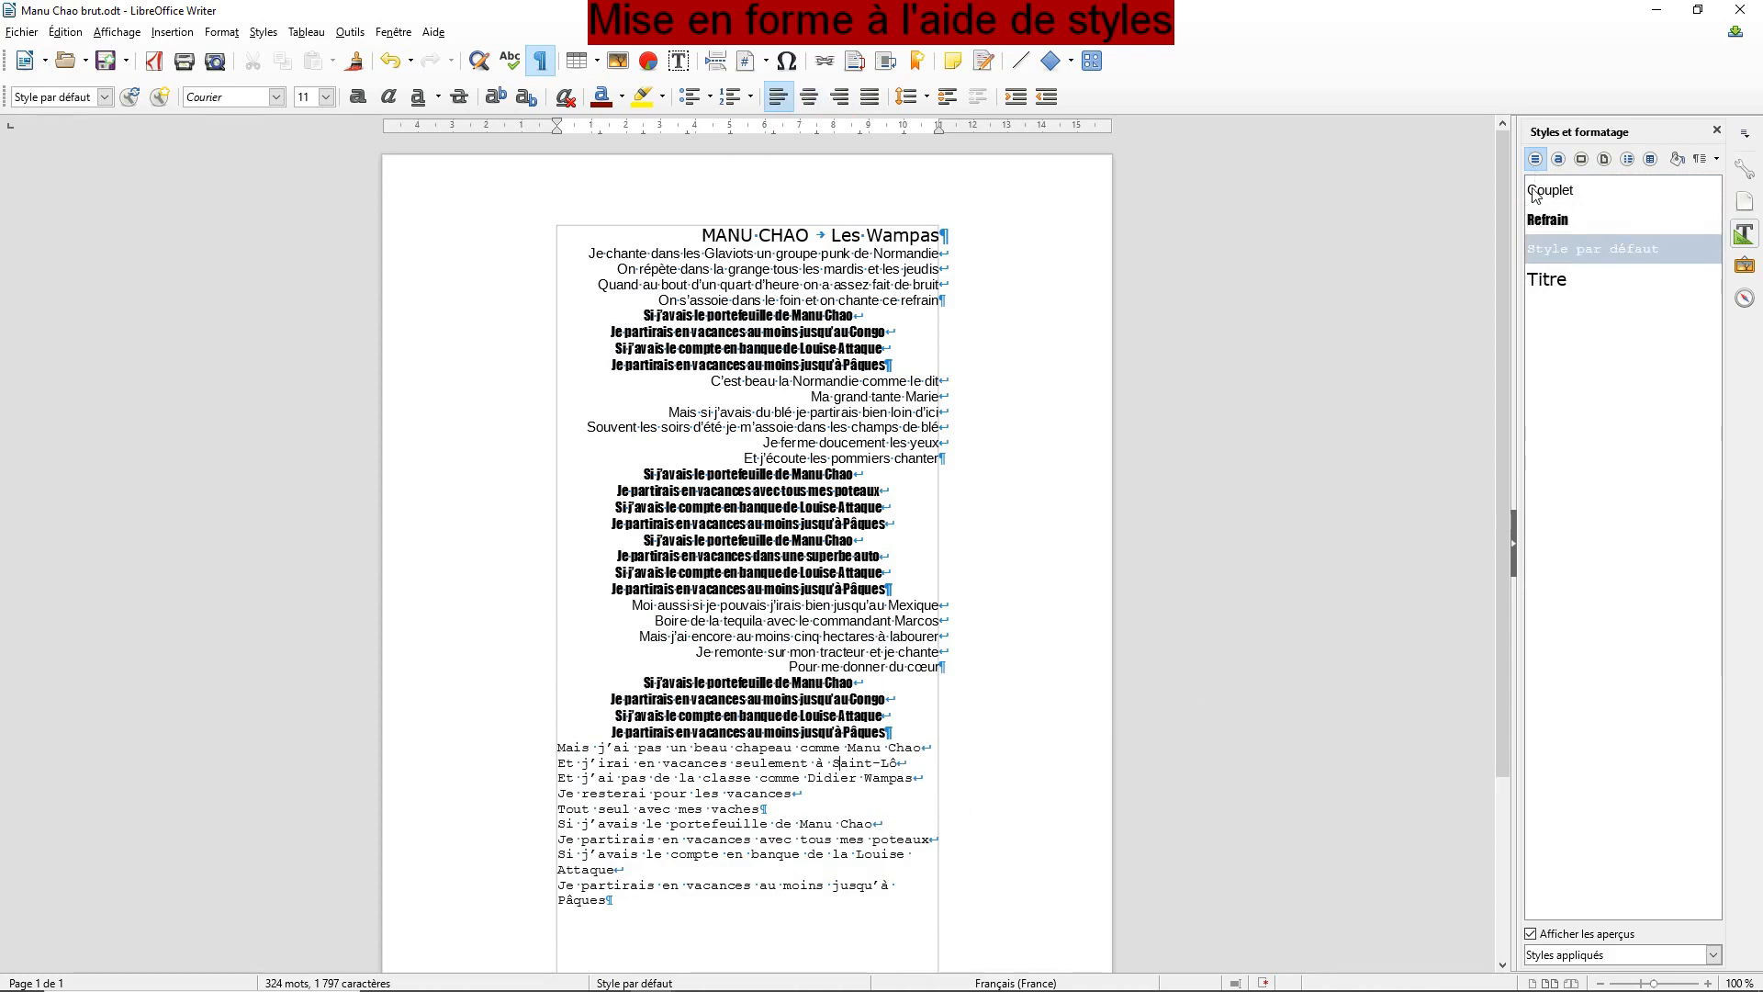
double_click(1560, 190)
click(811, 844)
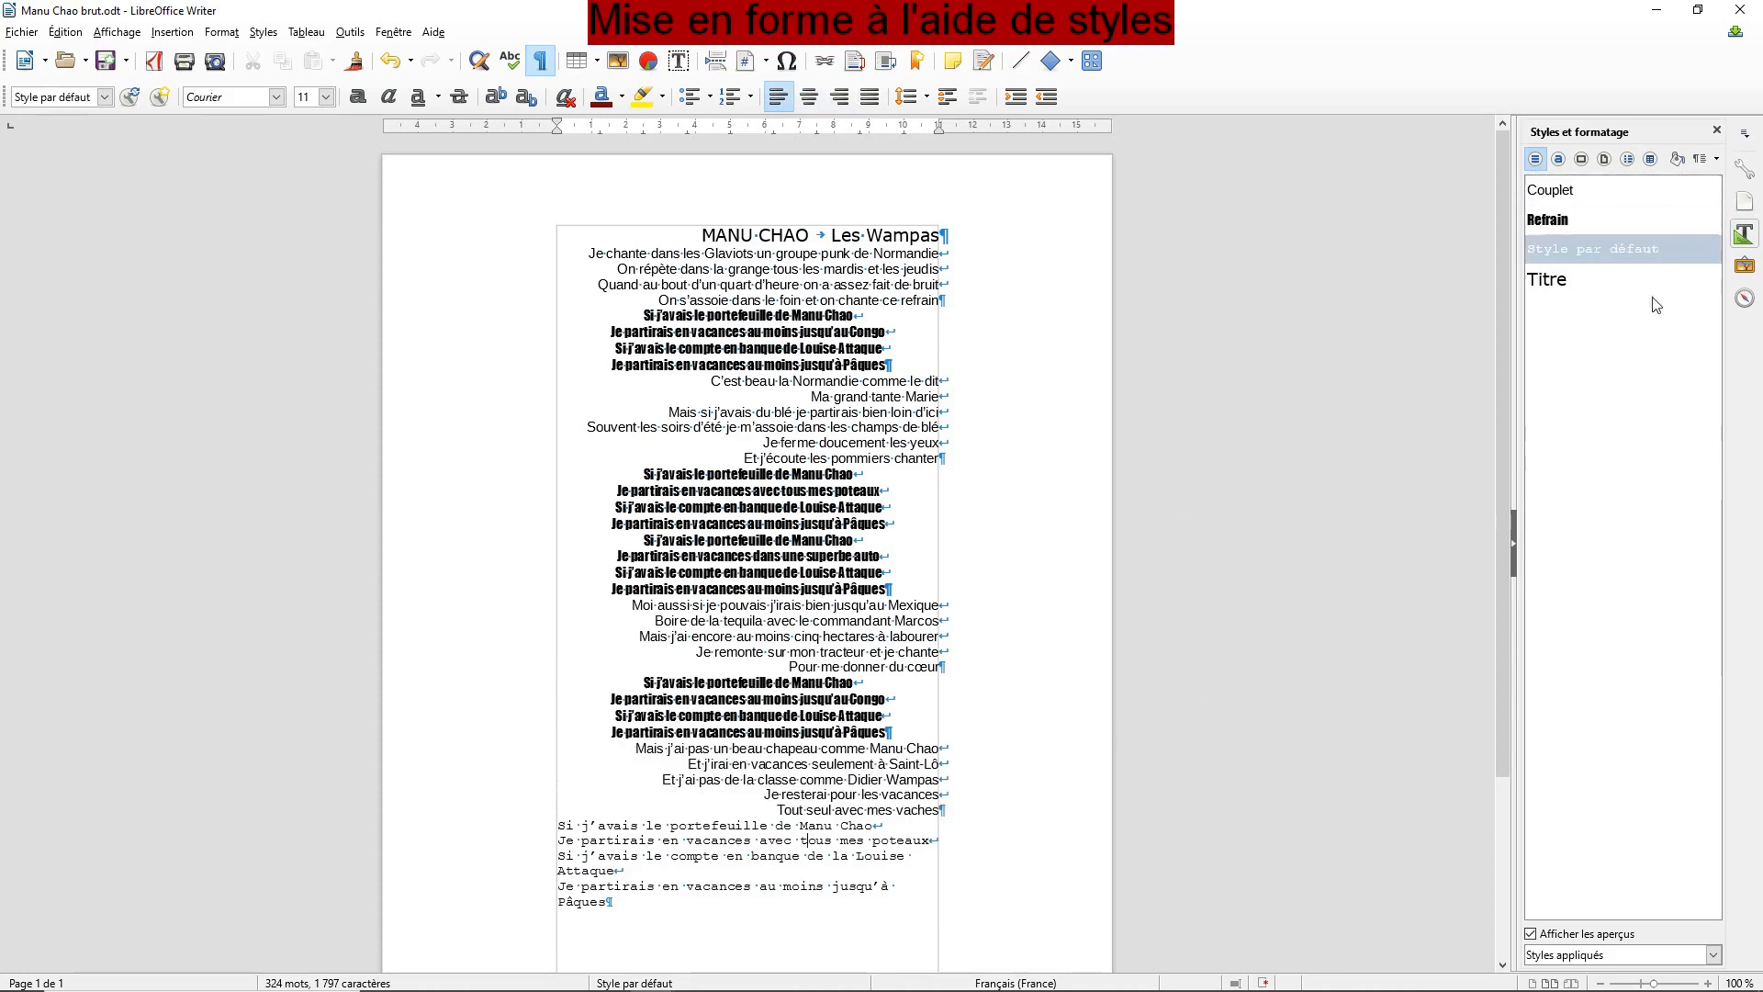
double_click(1555, 222)
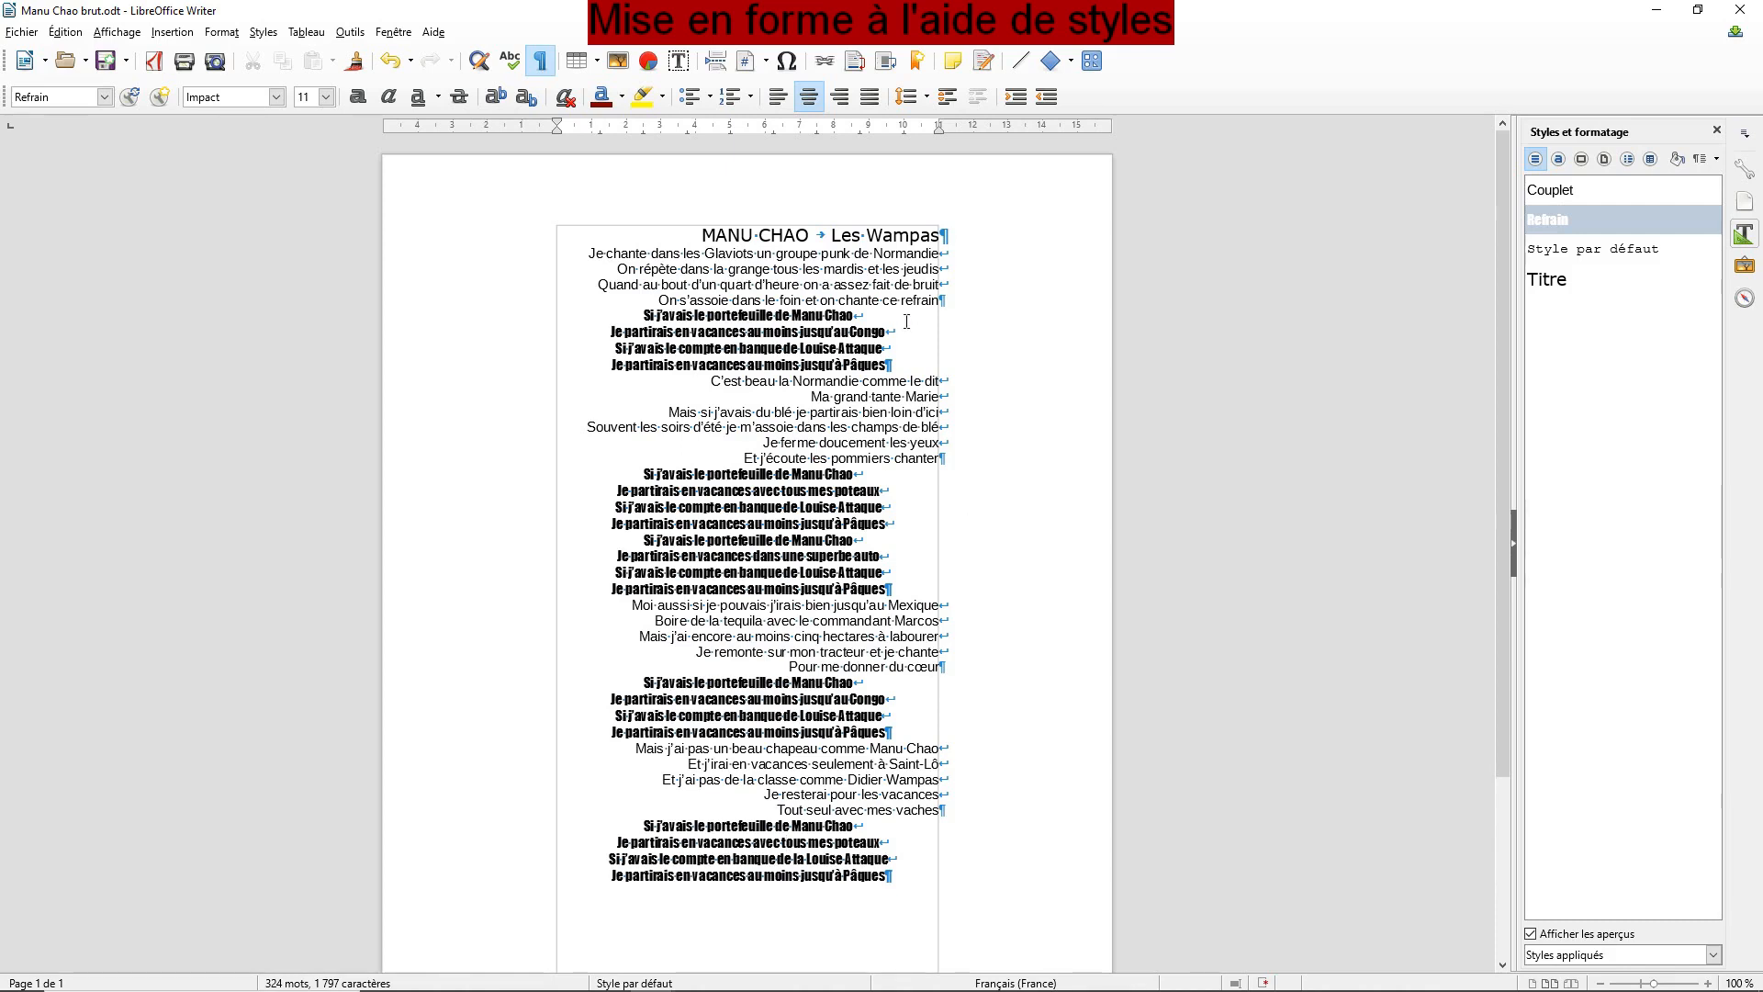
Step: Modify the Titre paragraph style to use Comic Sans MS, Gras, 18 pt, with centred alignment
click(918, 236)
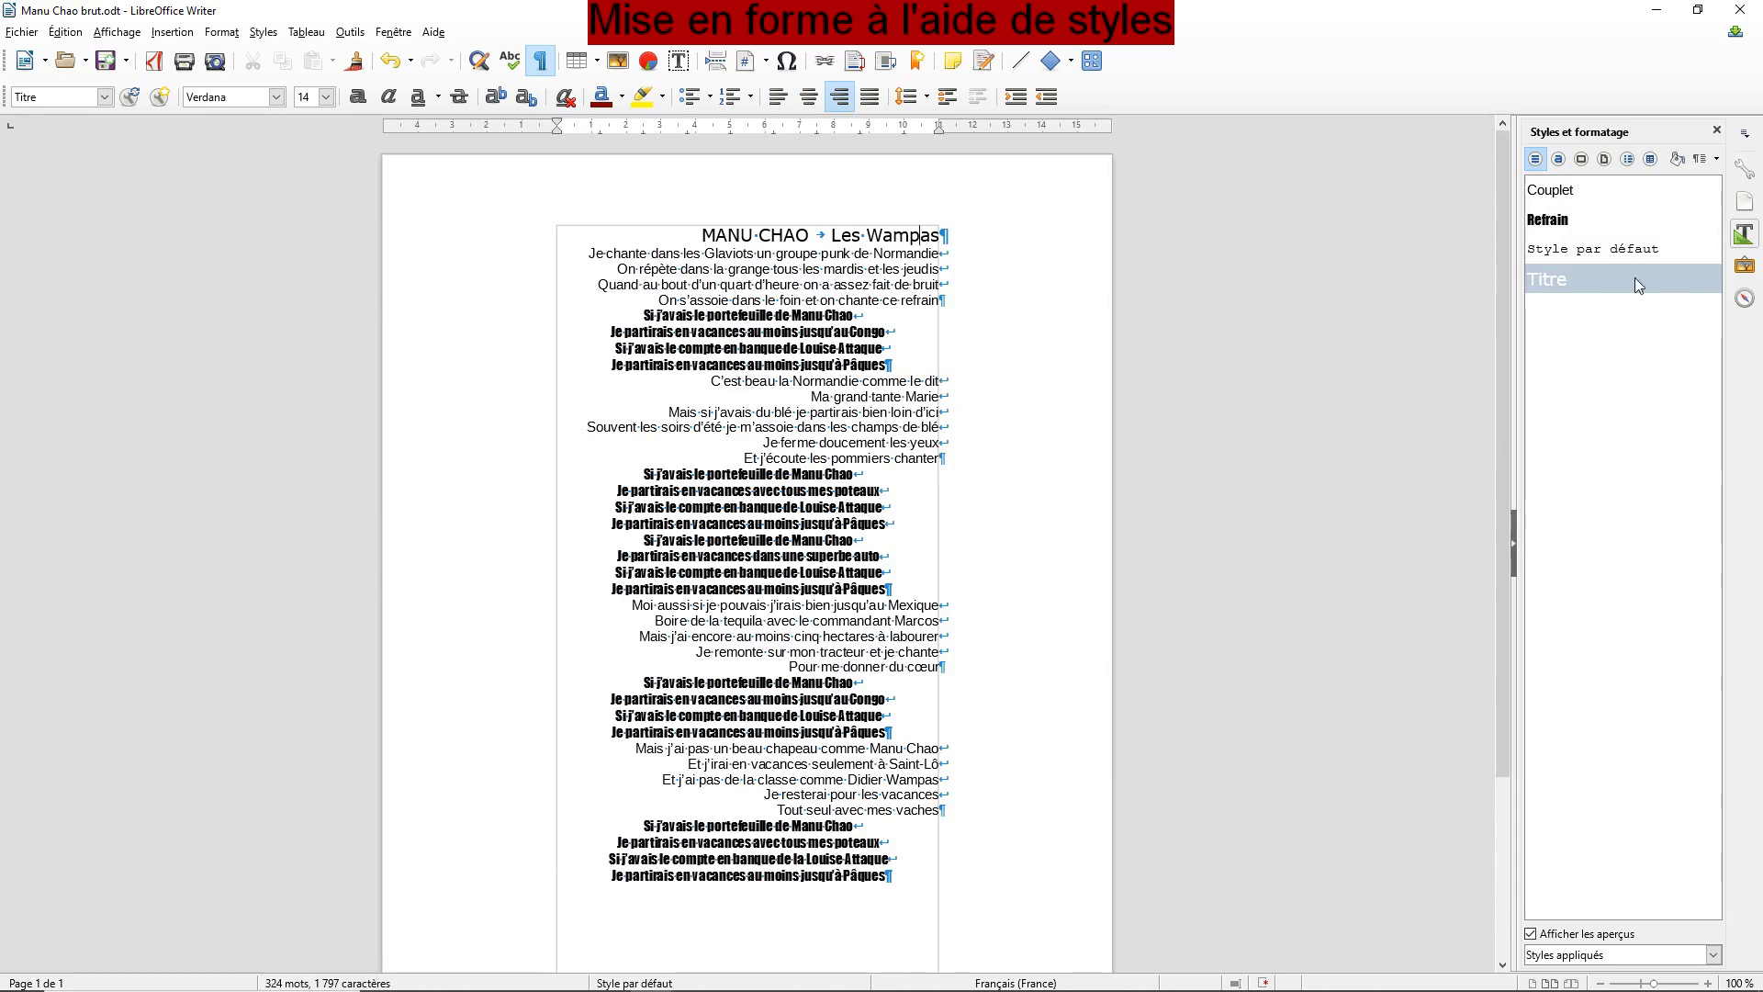
right_click(1542, 293)
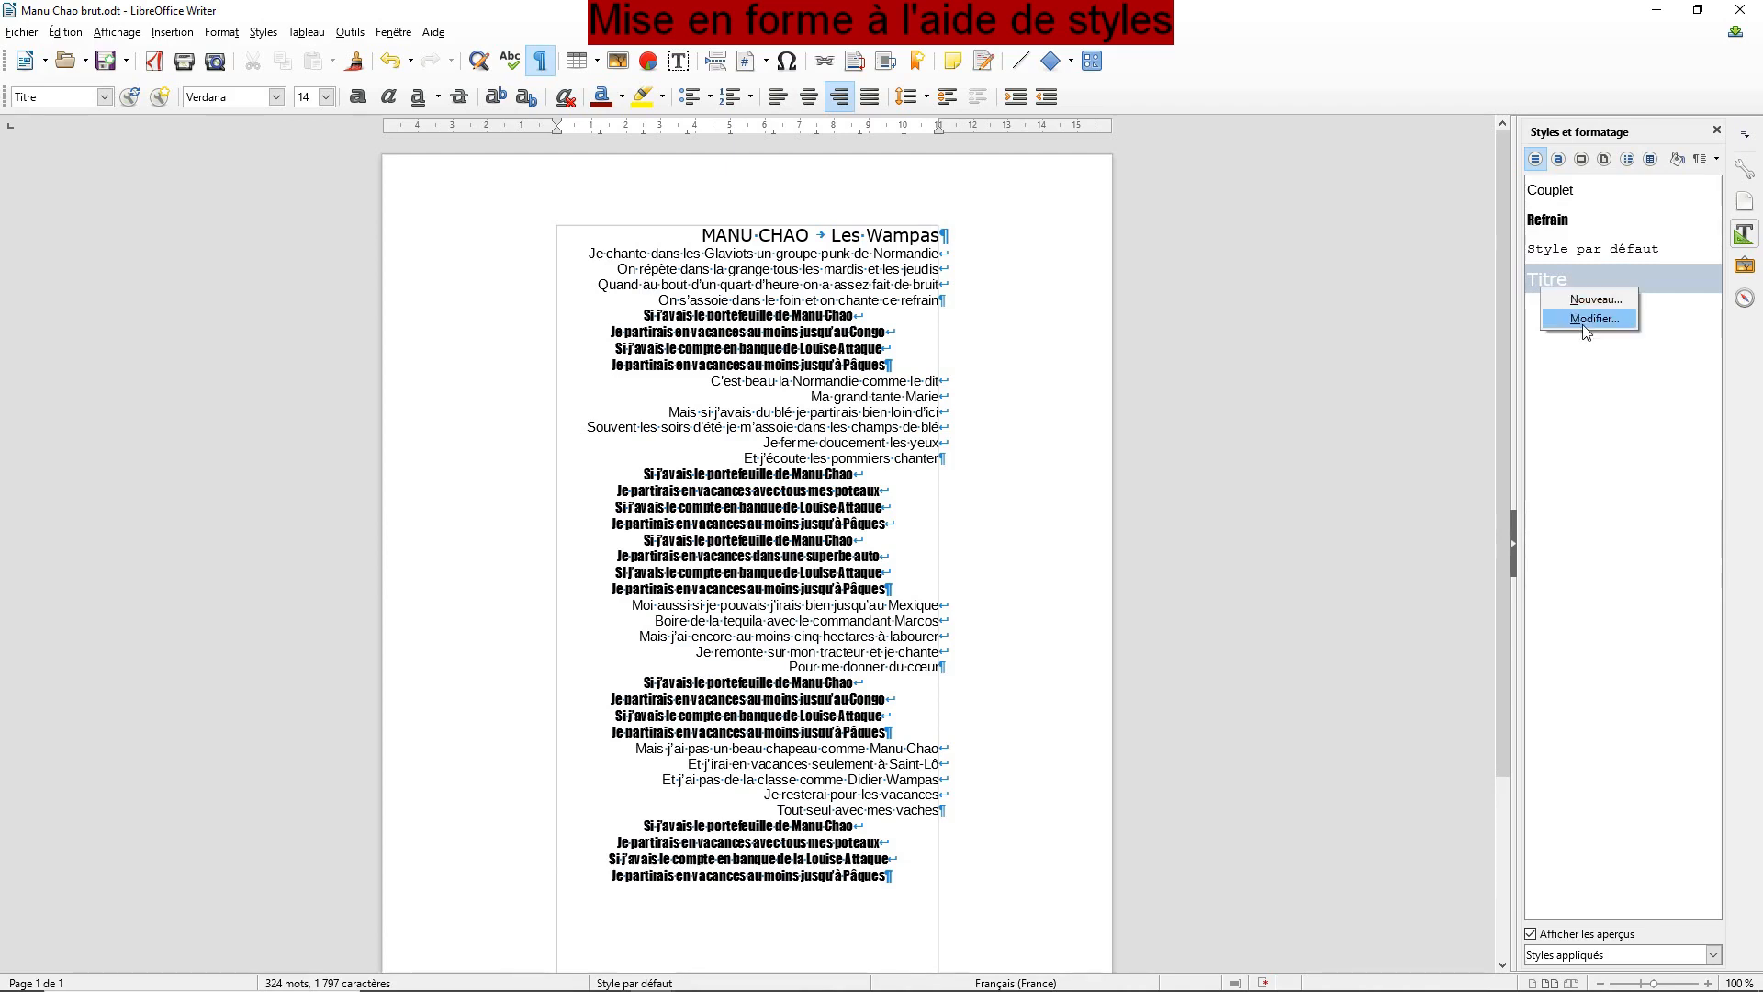
click(1583, 319)
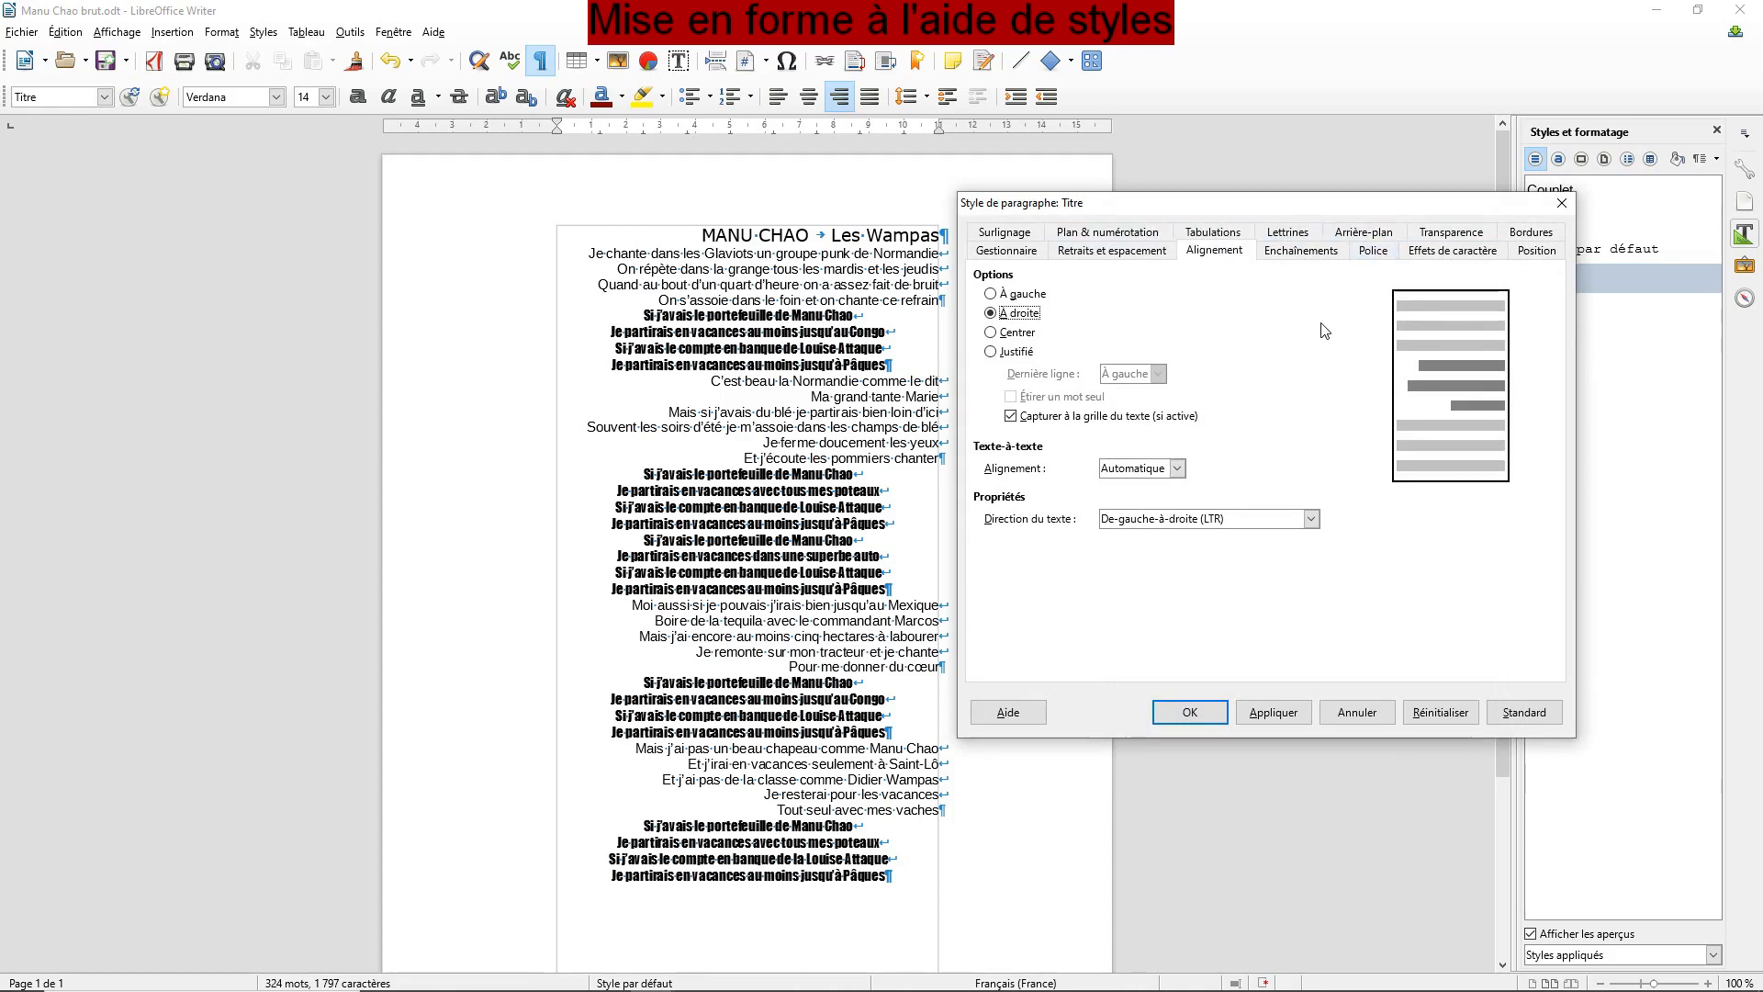
click(1379, 257)
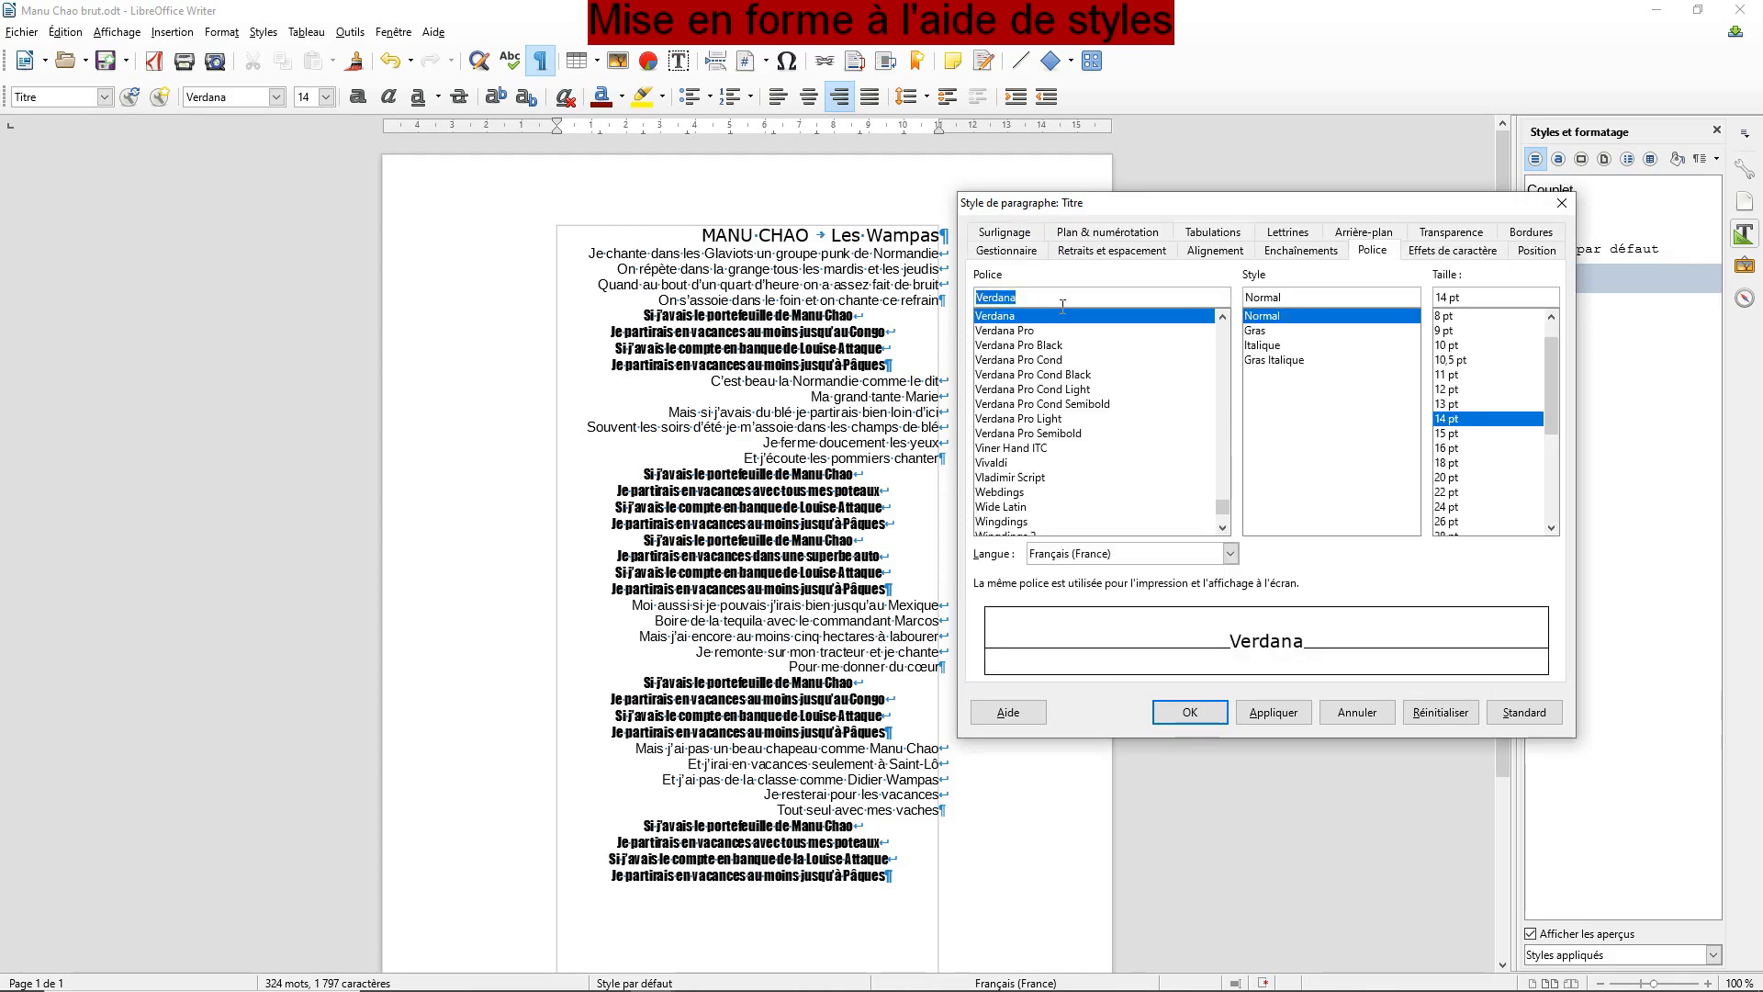
drag(1222, 506, 1219, 367)
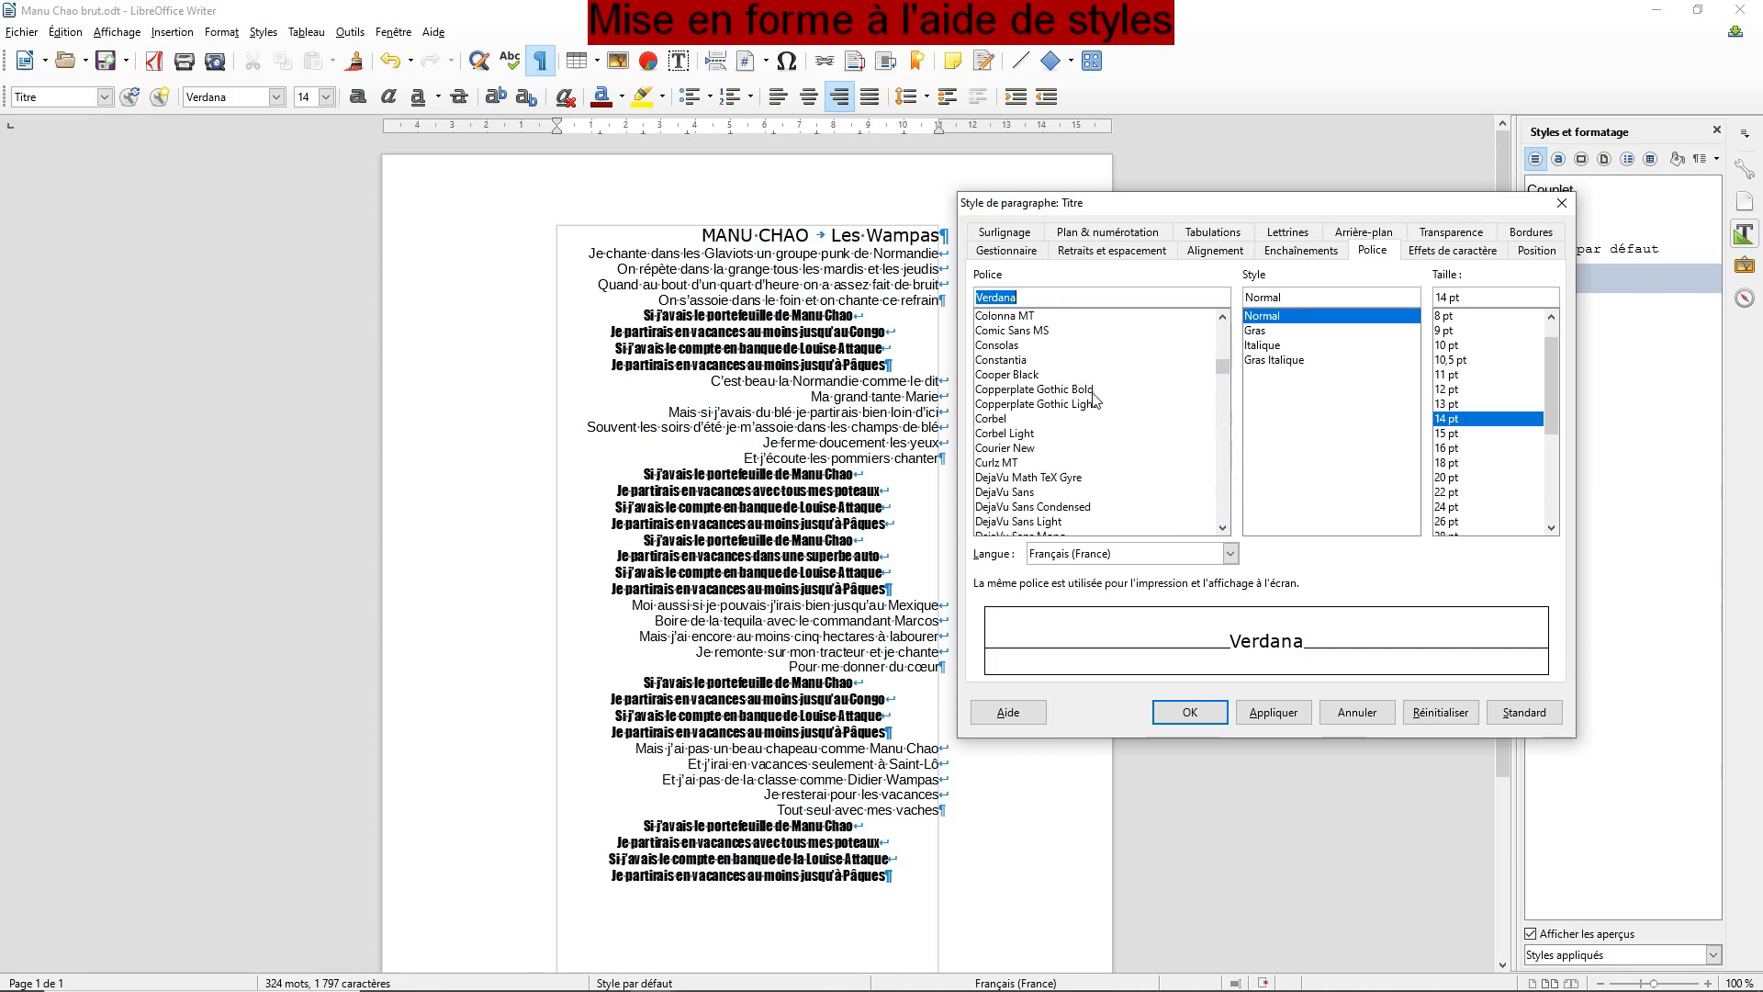
click(1014, 330)
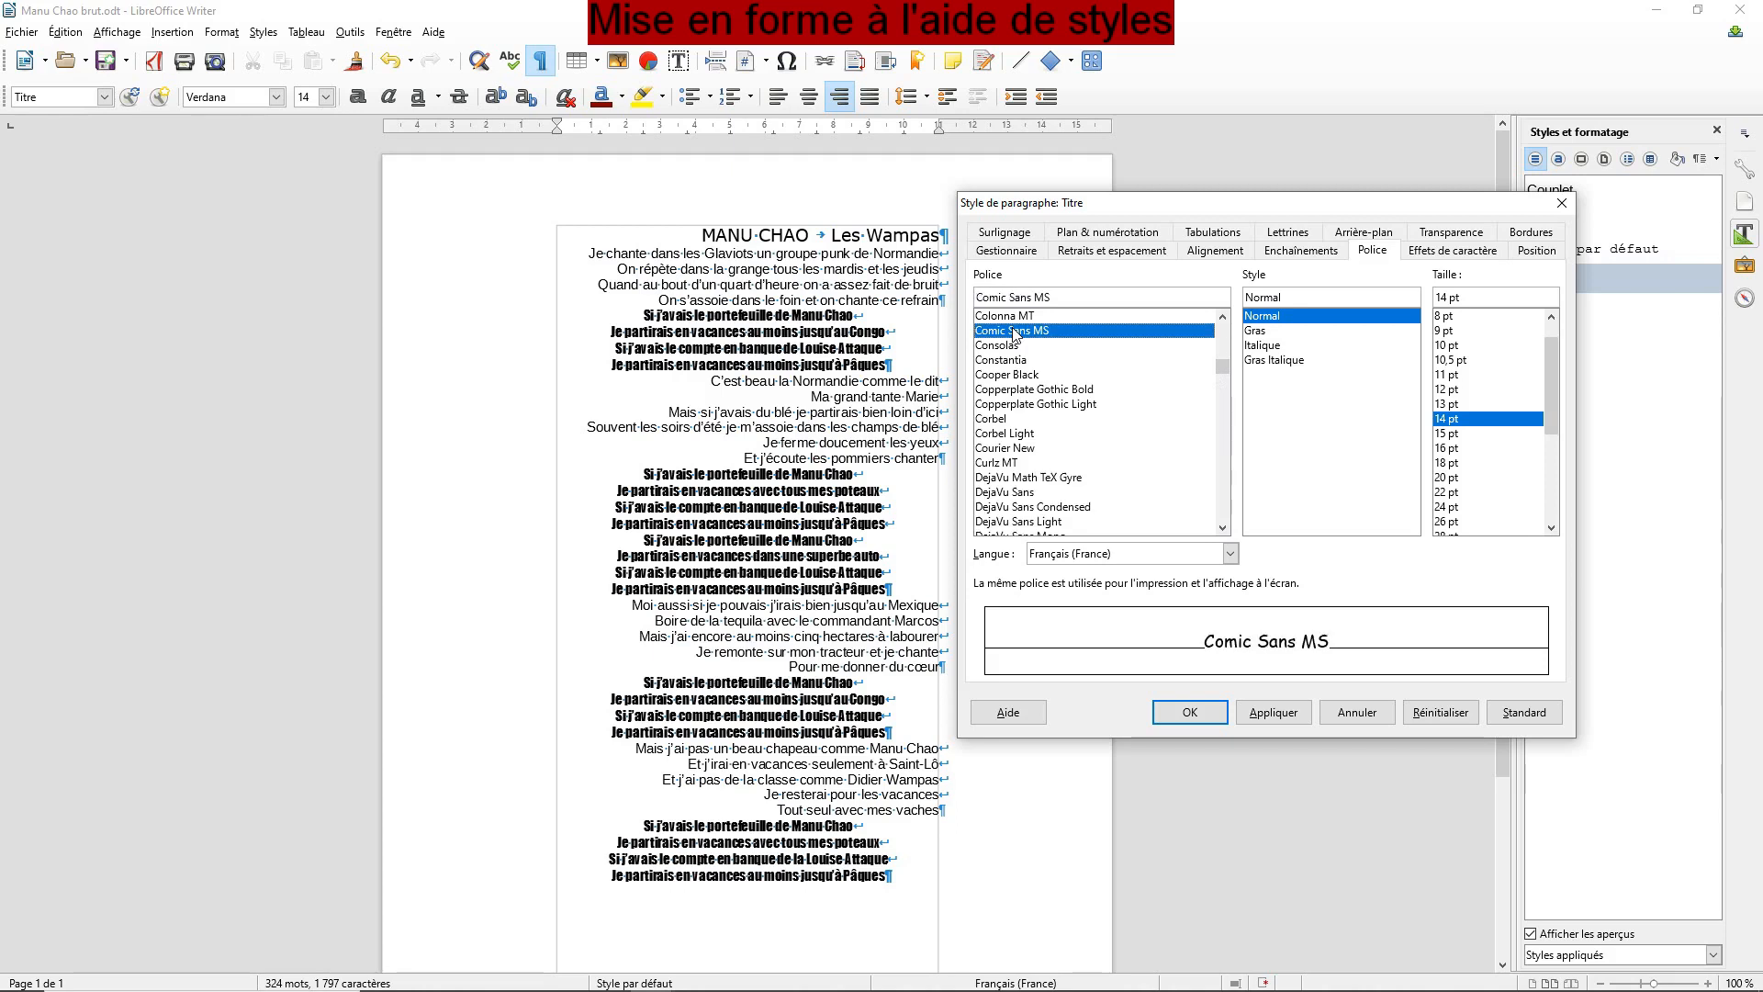
click(1272, 331)
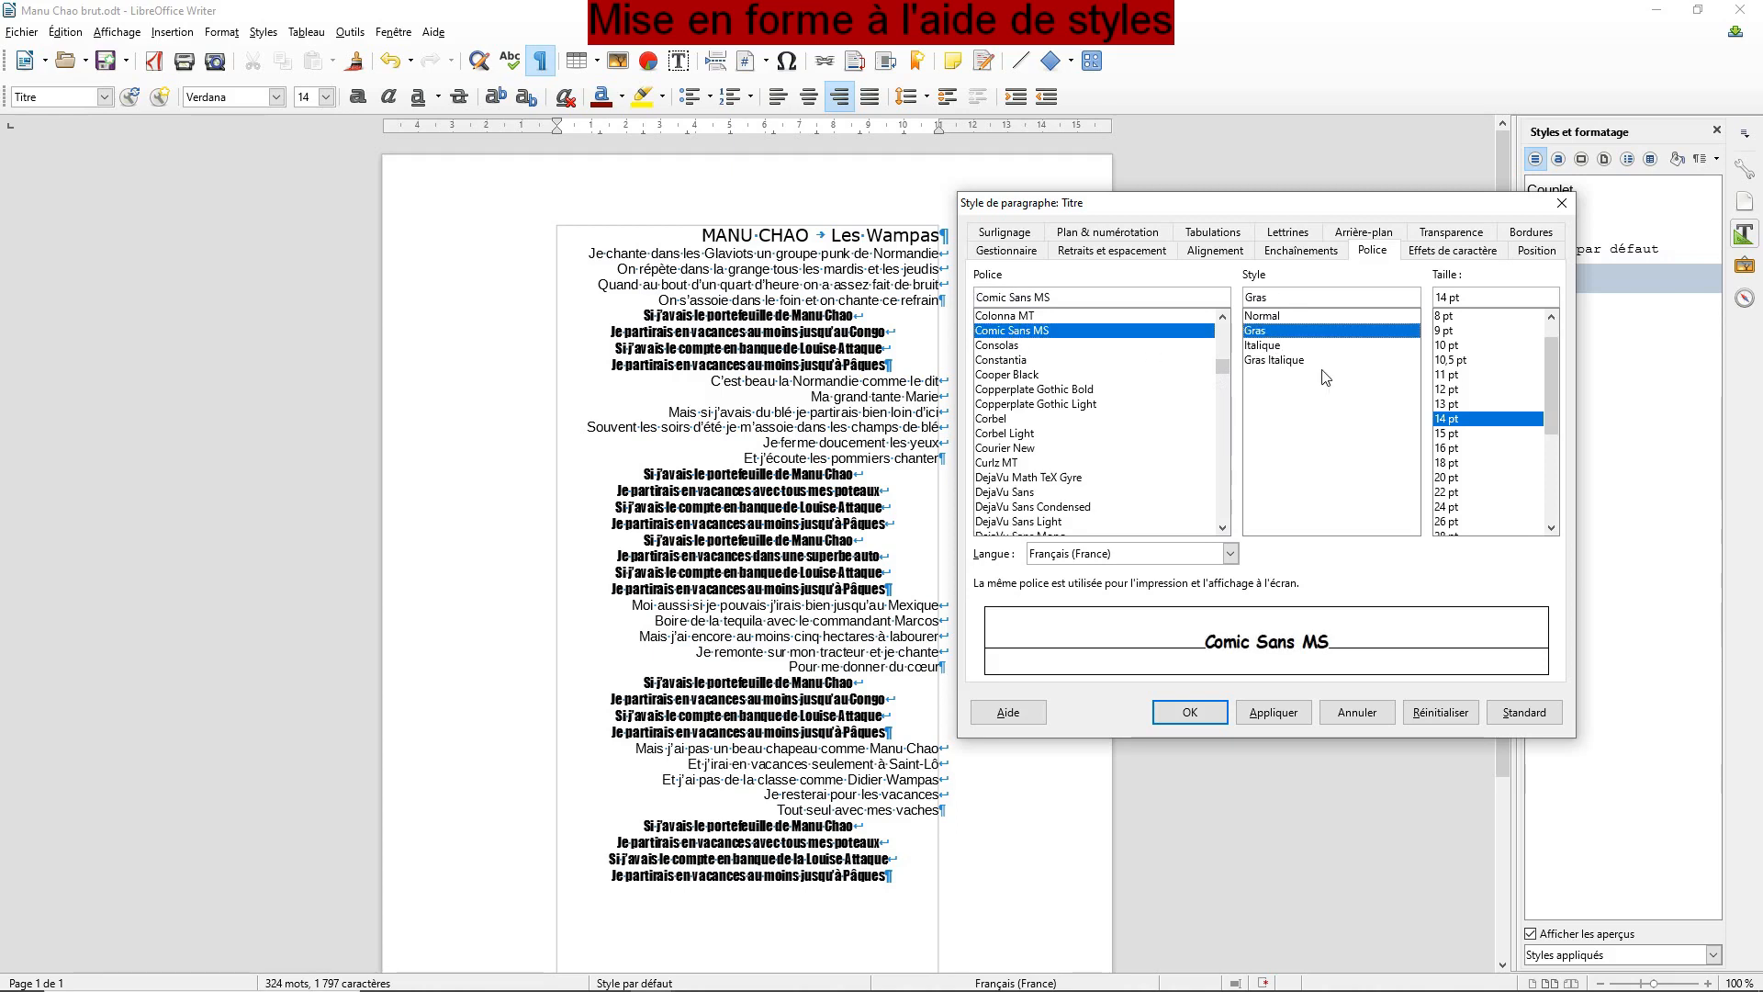
click(1449, 464)
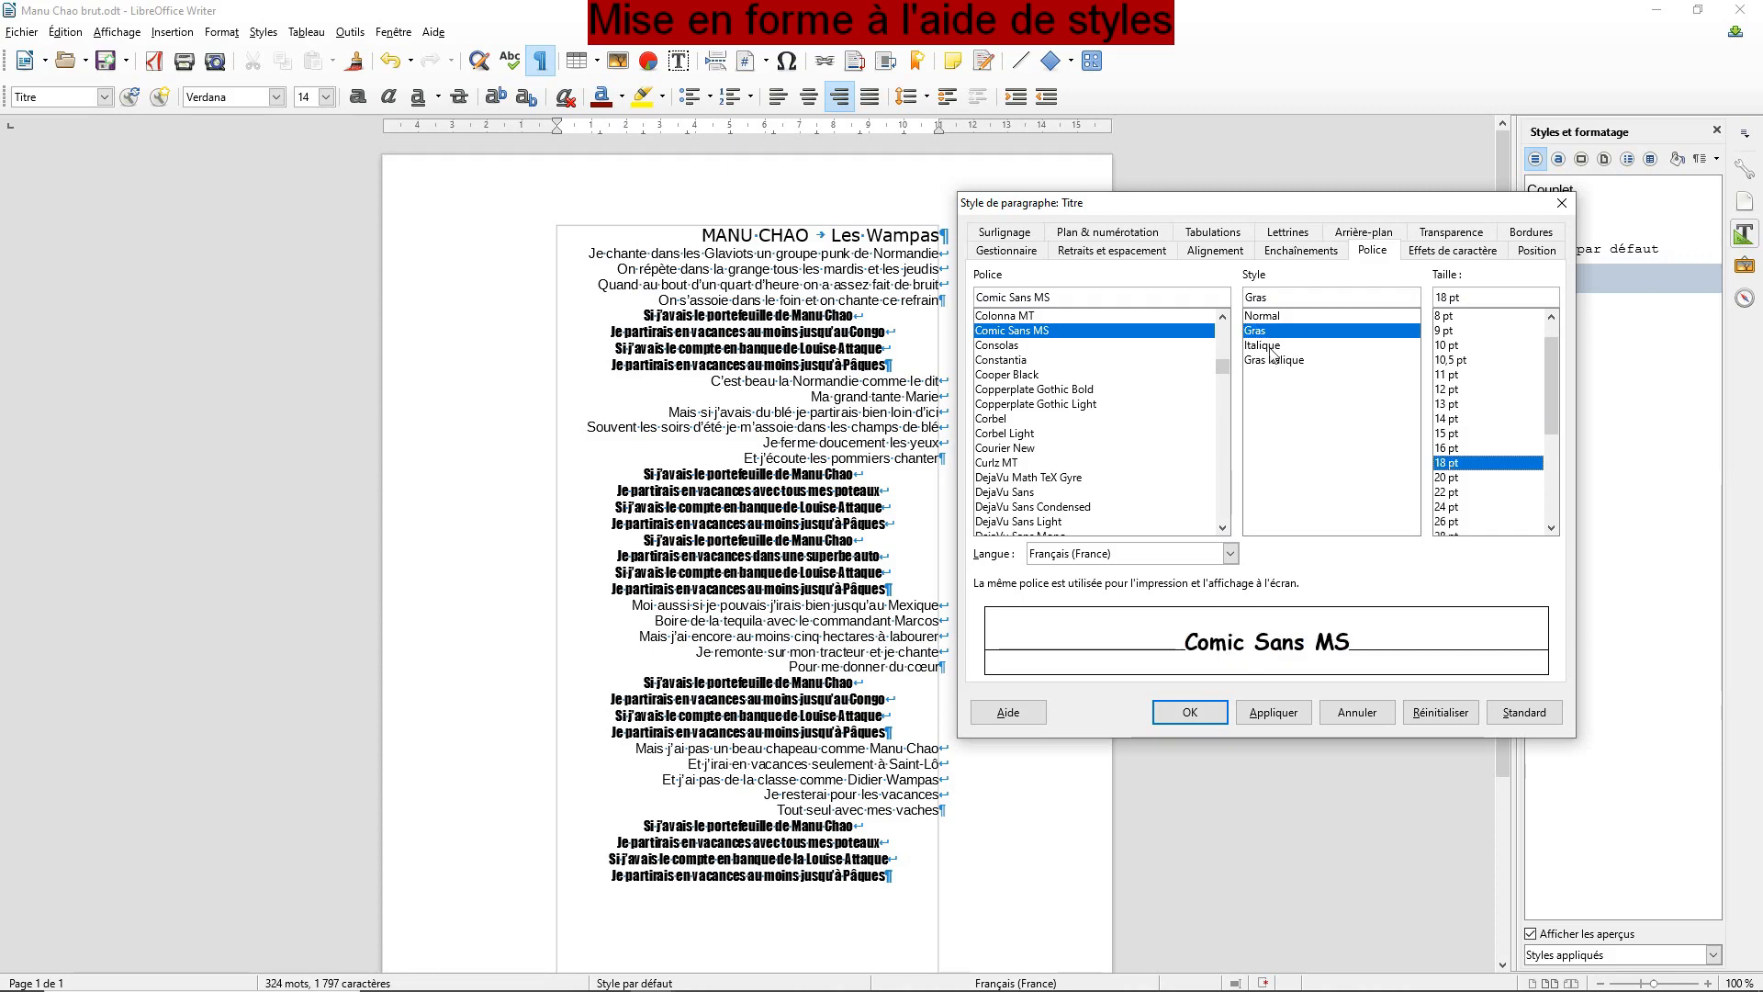
click(1215, 251)
click(1027, 340)
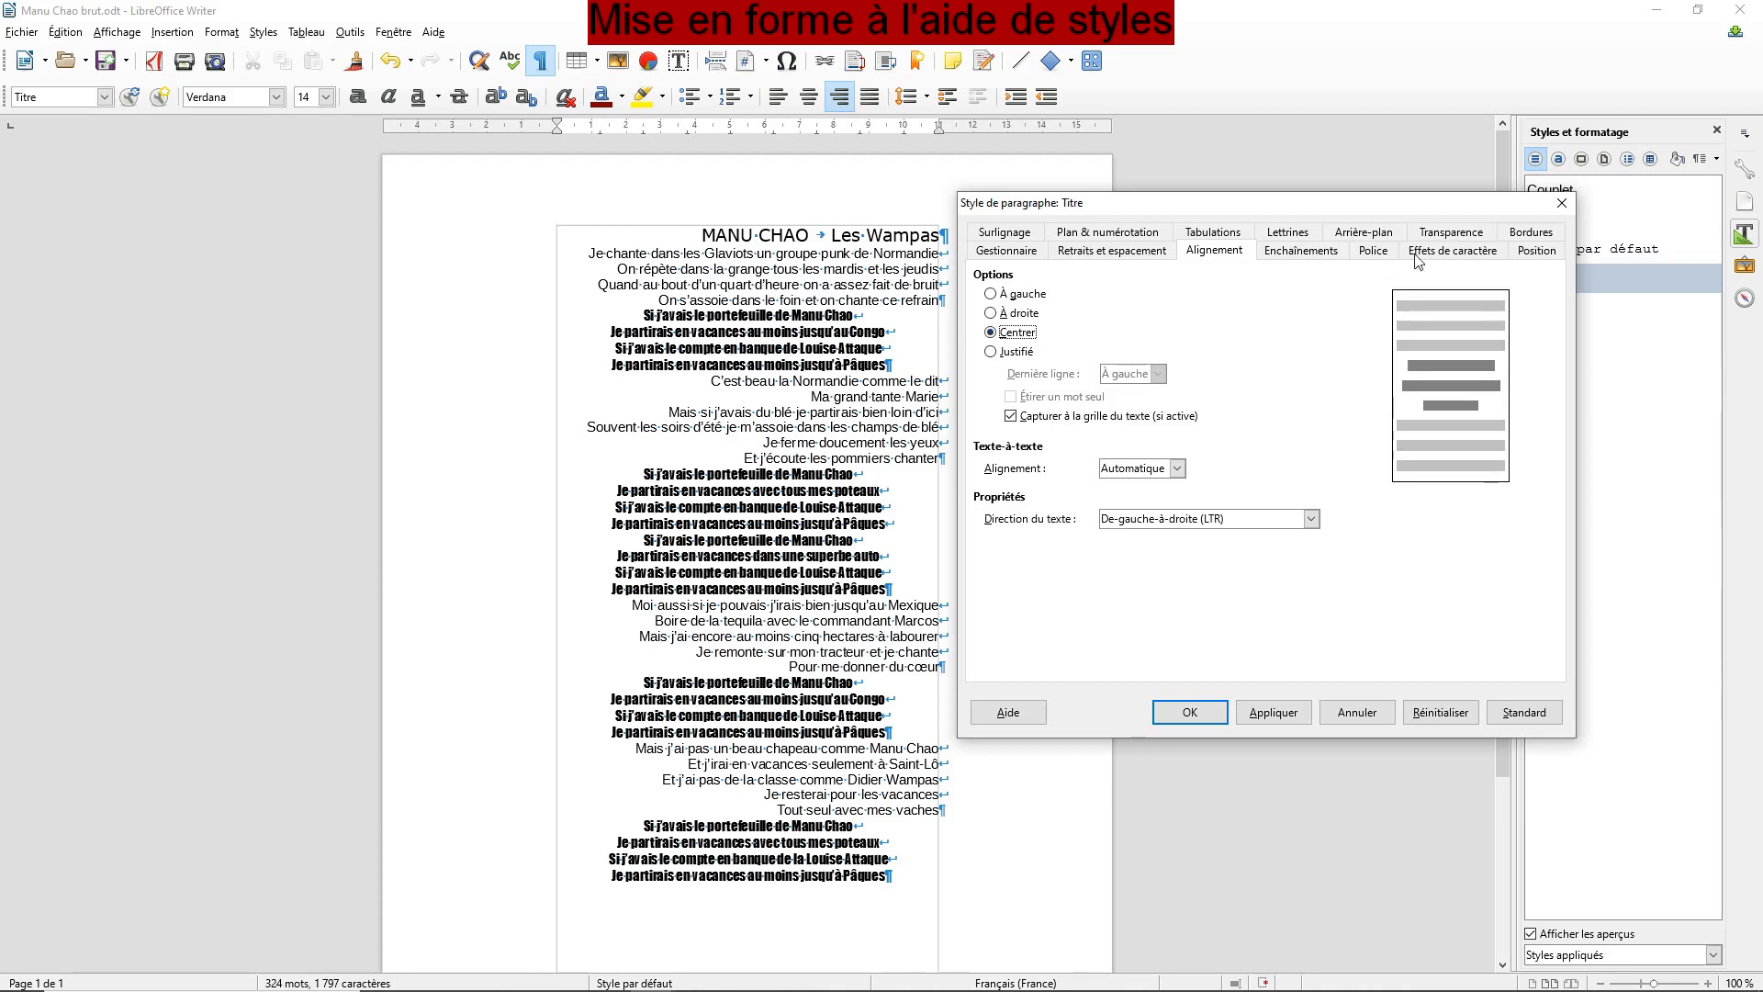
Step: Set the Titre paragraph style's font colour to Rouge and confirm the style changes
click(1485, 256)
click(1114, 302)
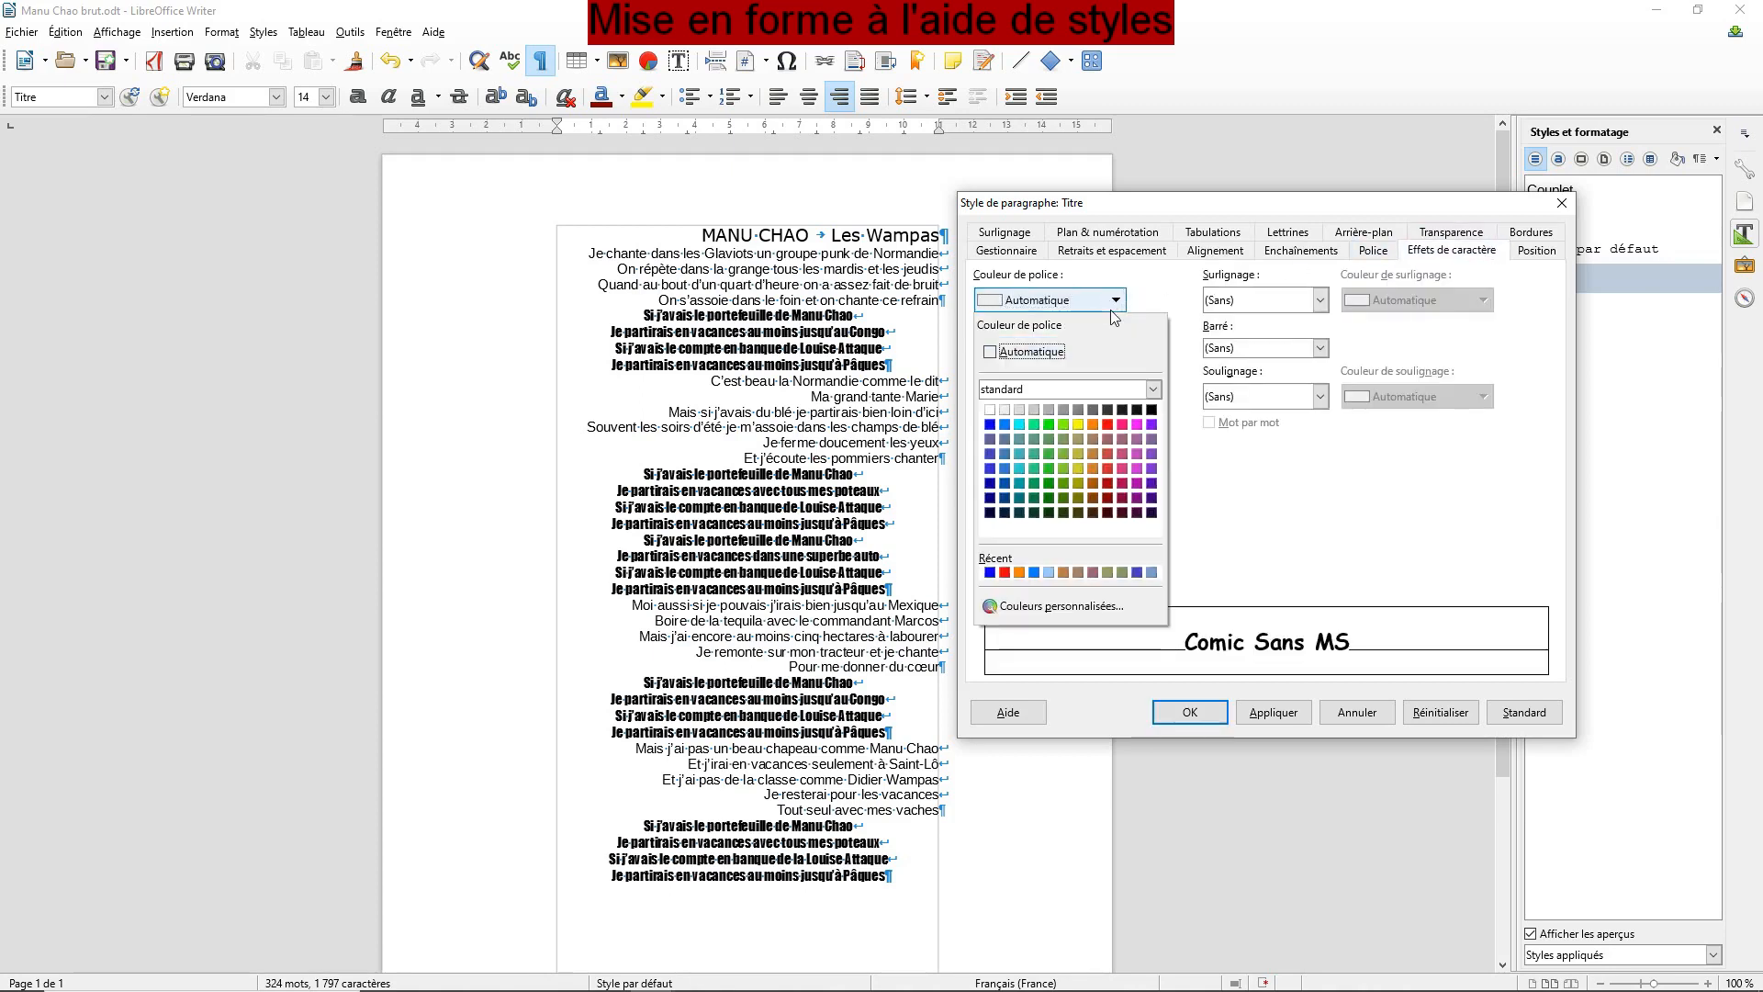
click(1107, 425)
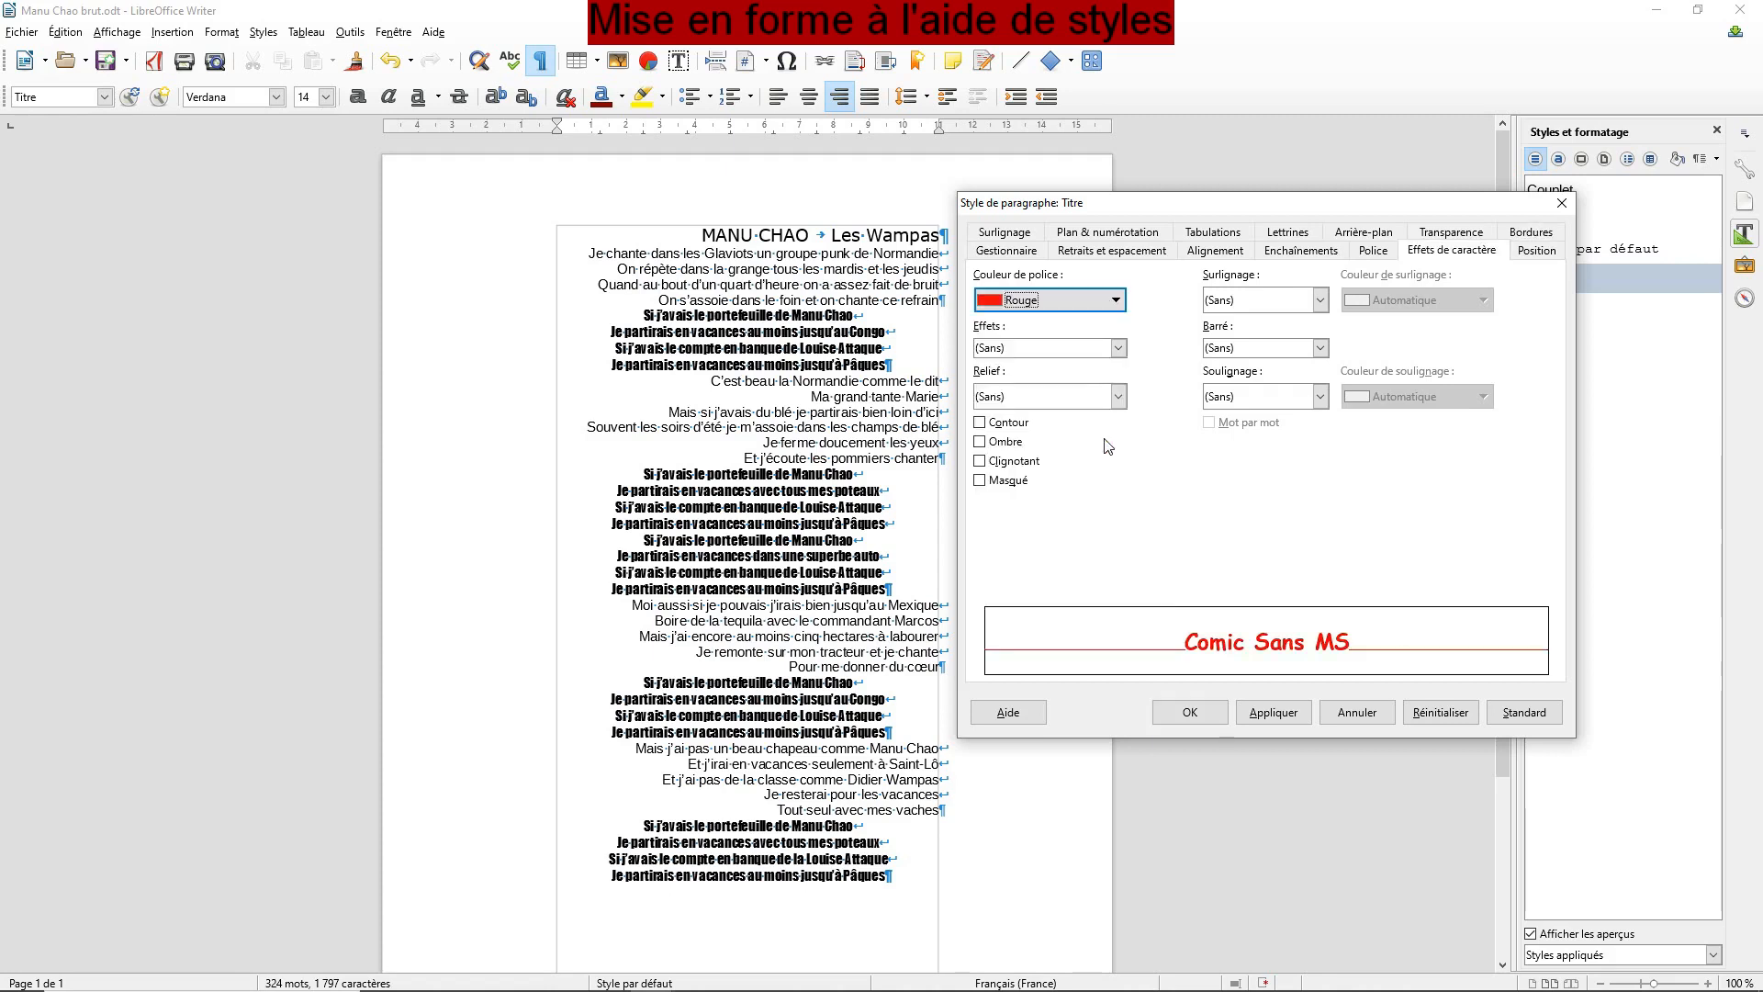
click(1194, 712)
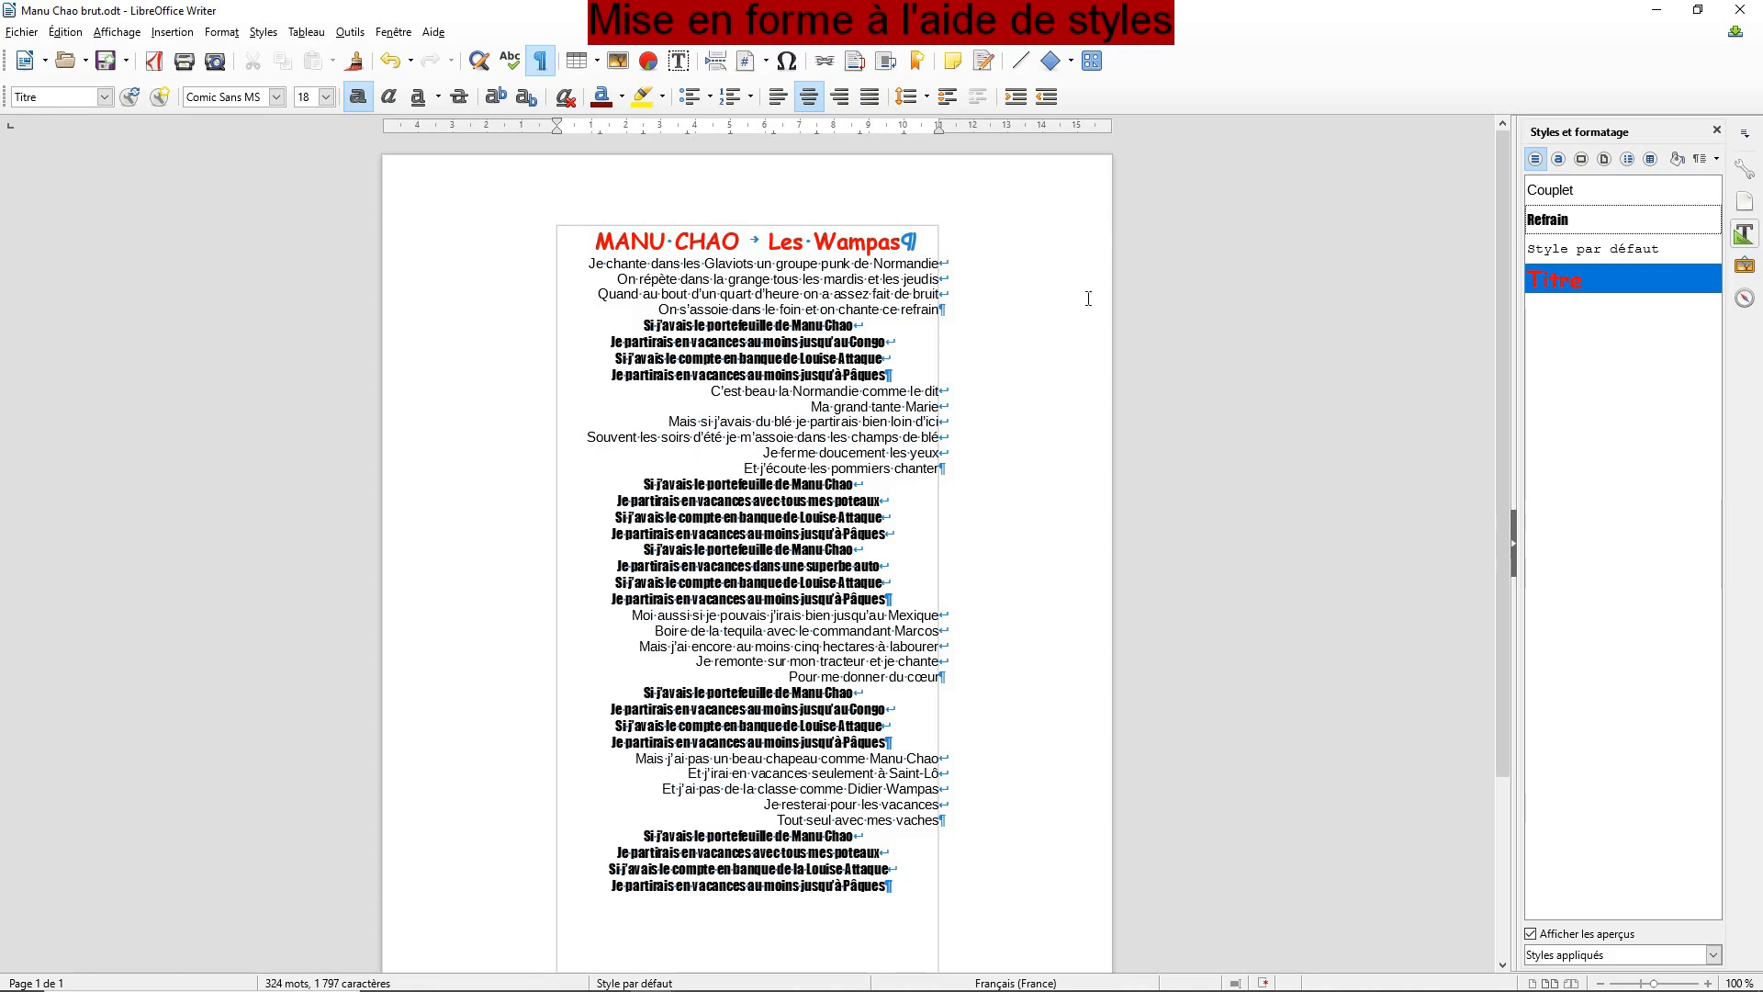
Step: Modify the Couplet paragraph style to use Times New Roman at 13 pt
click(1575, 189)
right_click(1575, 189)
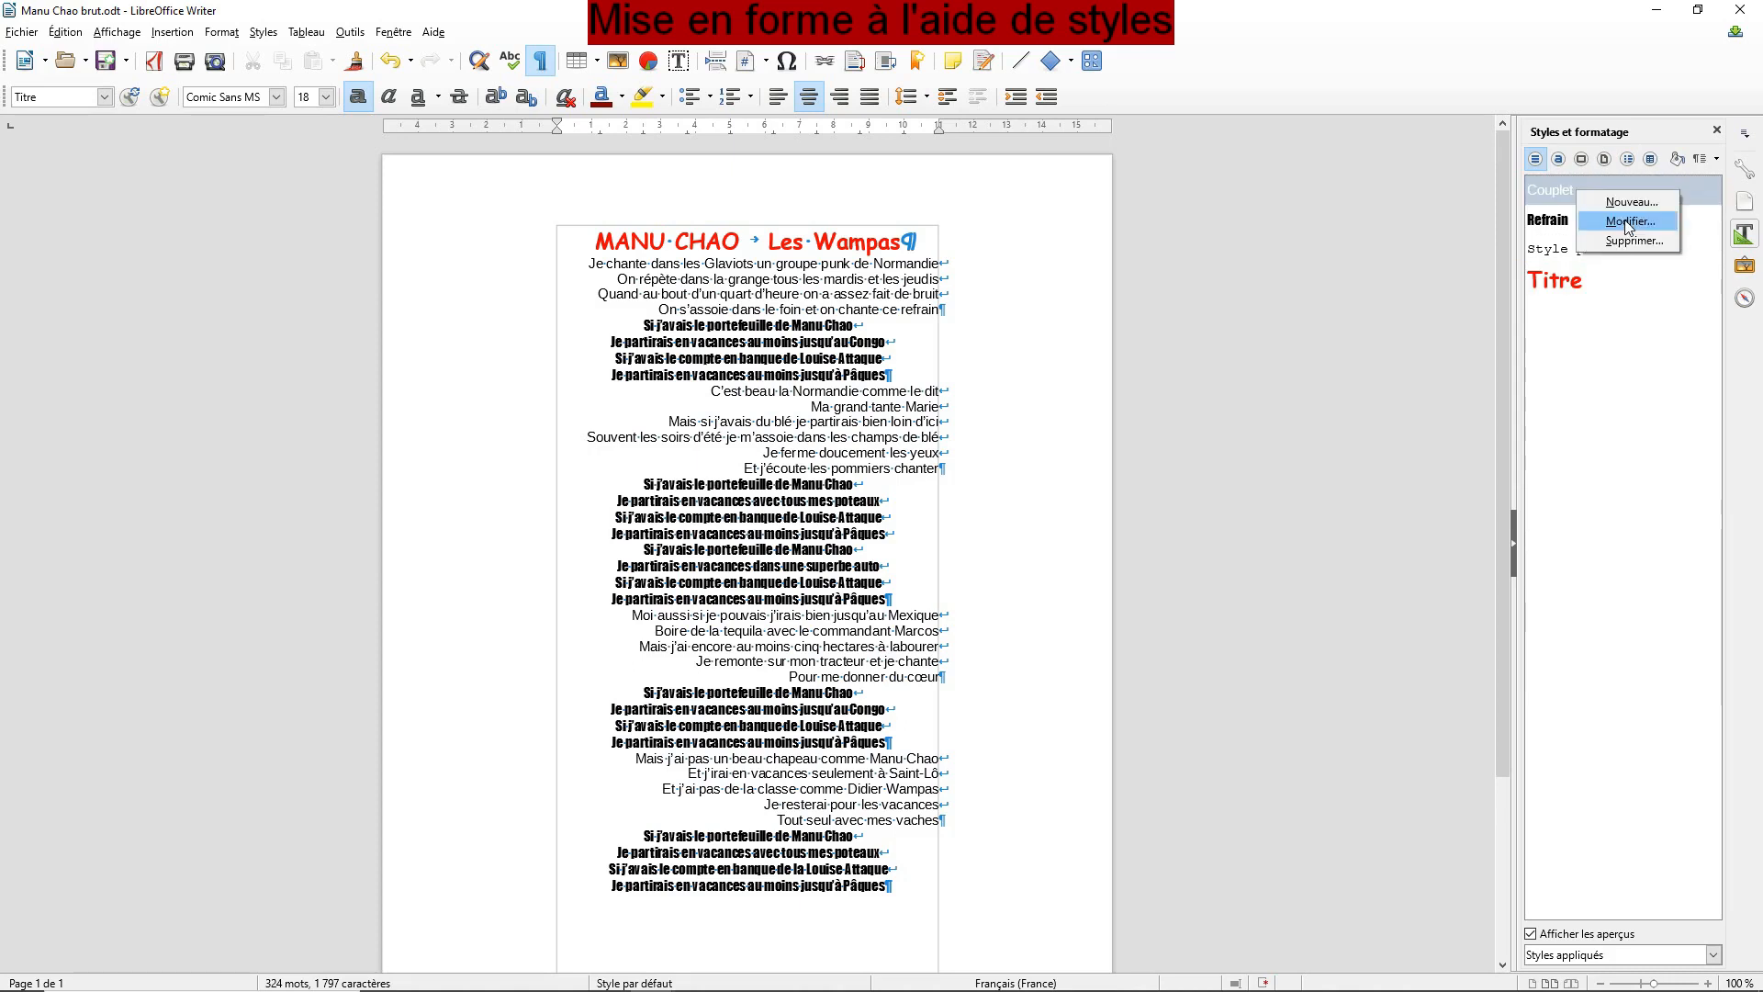
click(1628, 223)
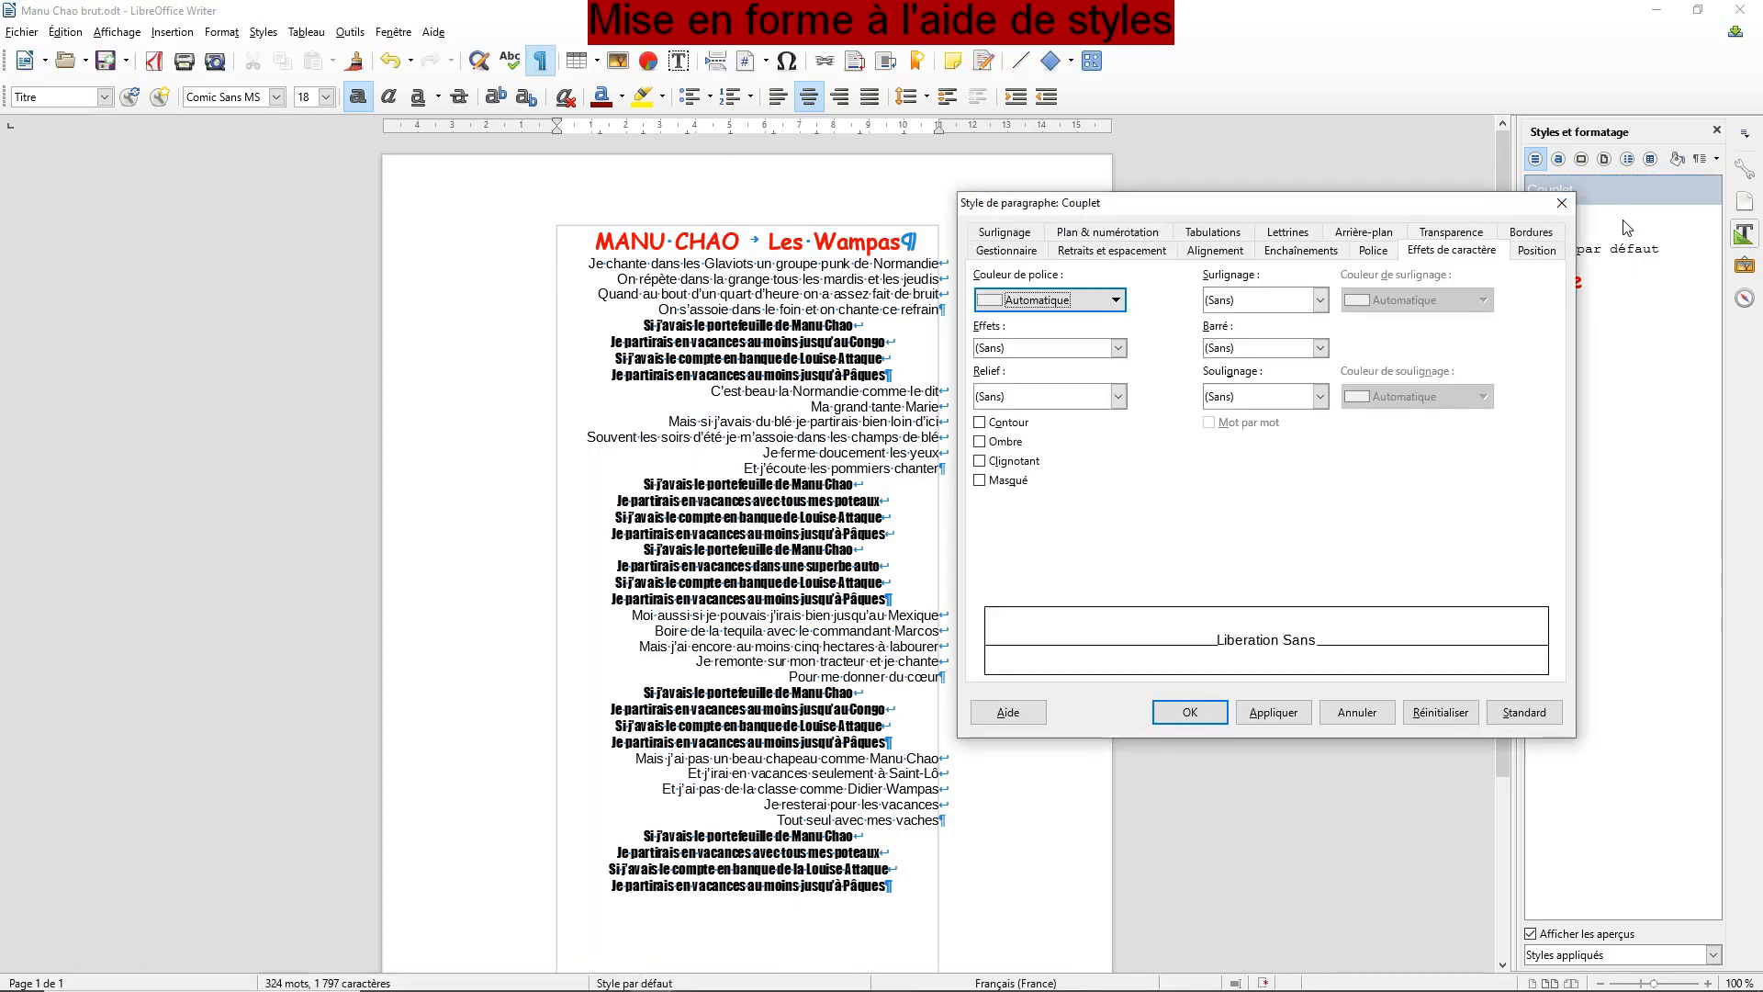
click(1375, 253)
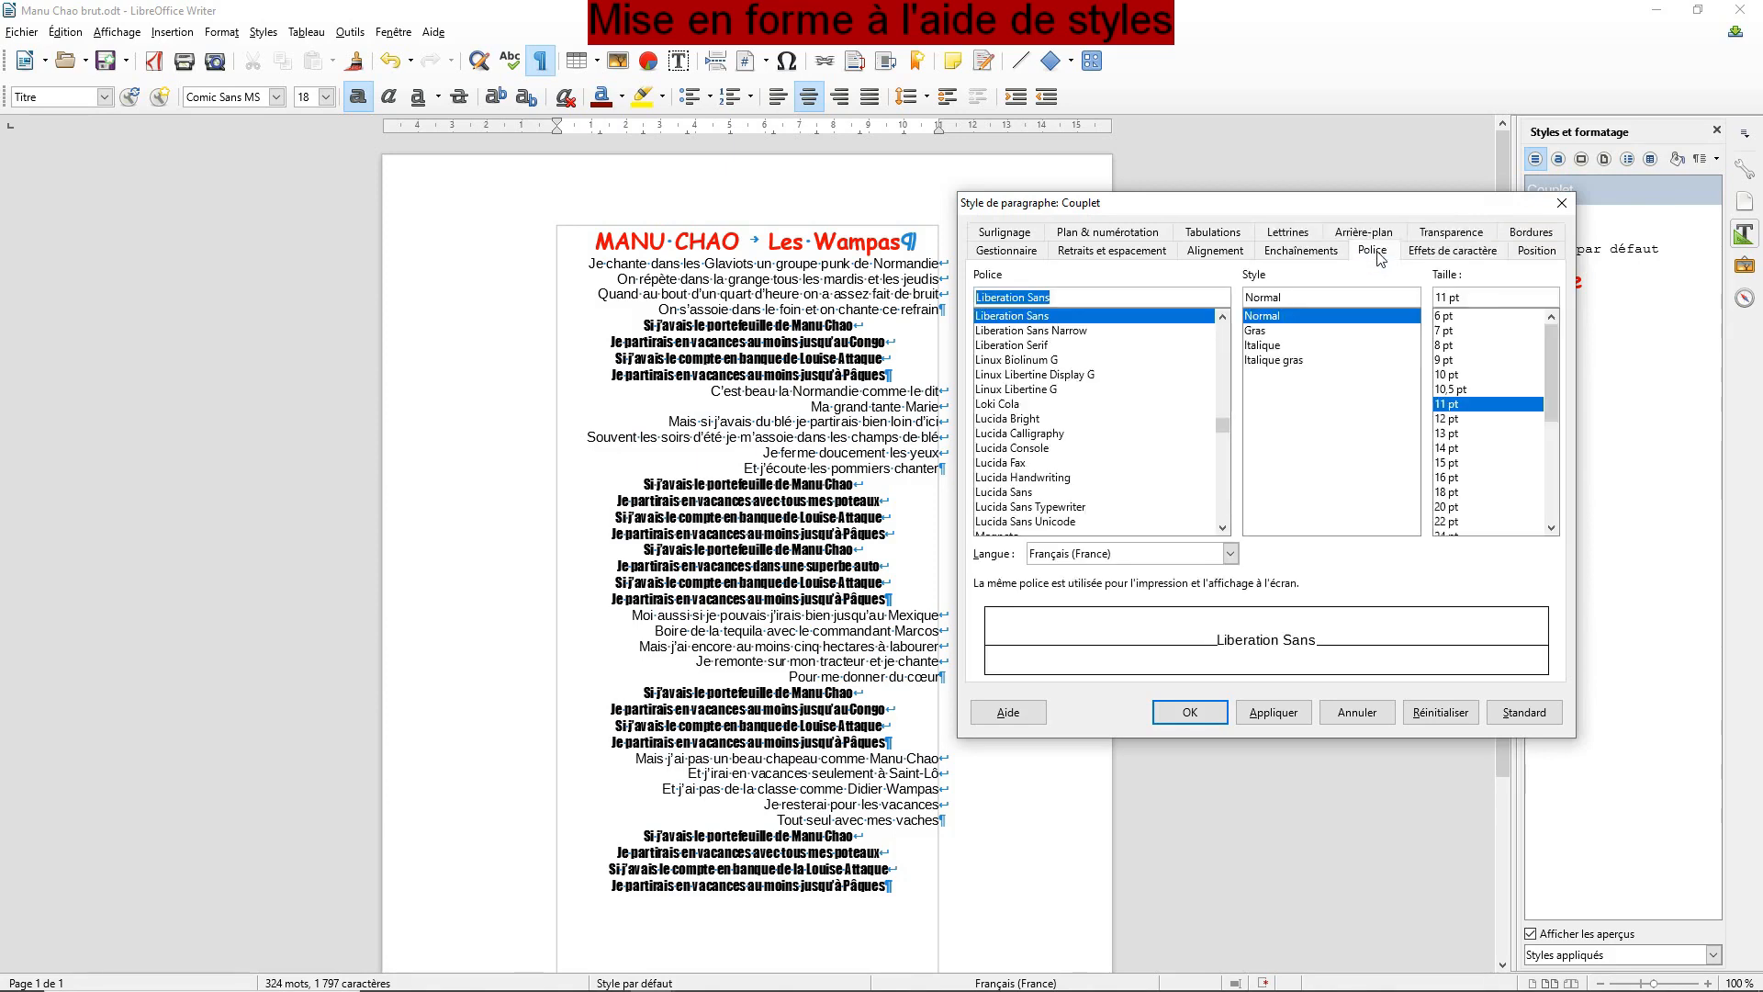
text(Times New Roman)
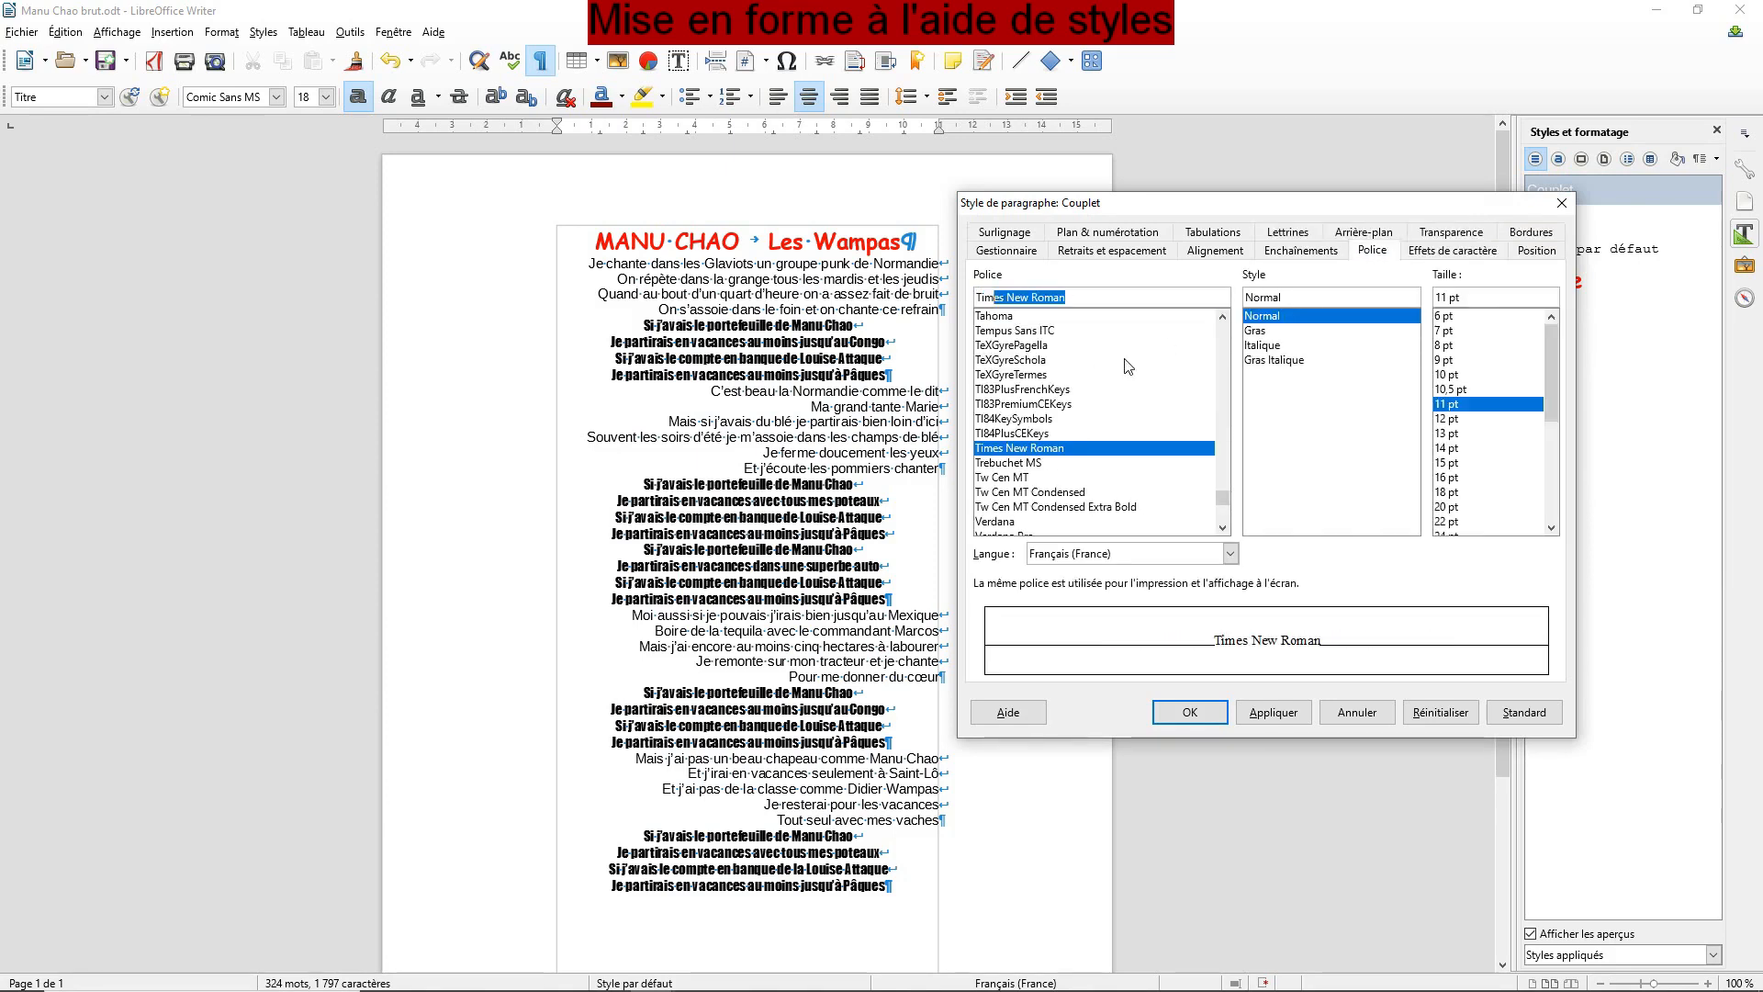
click(1058, 448)
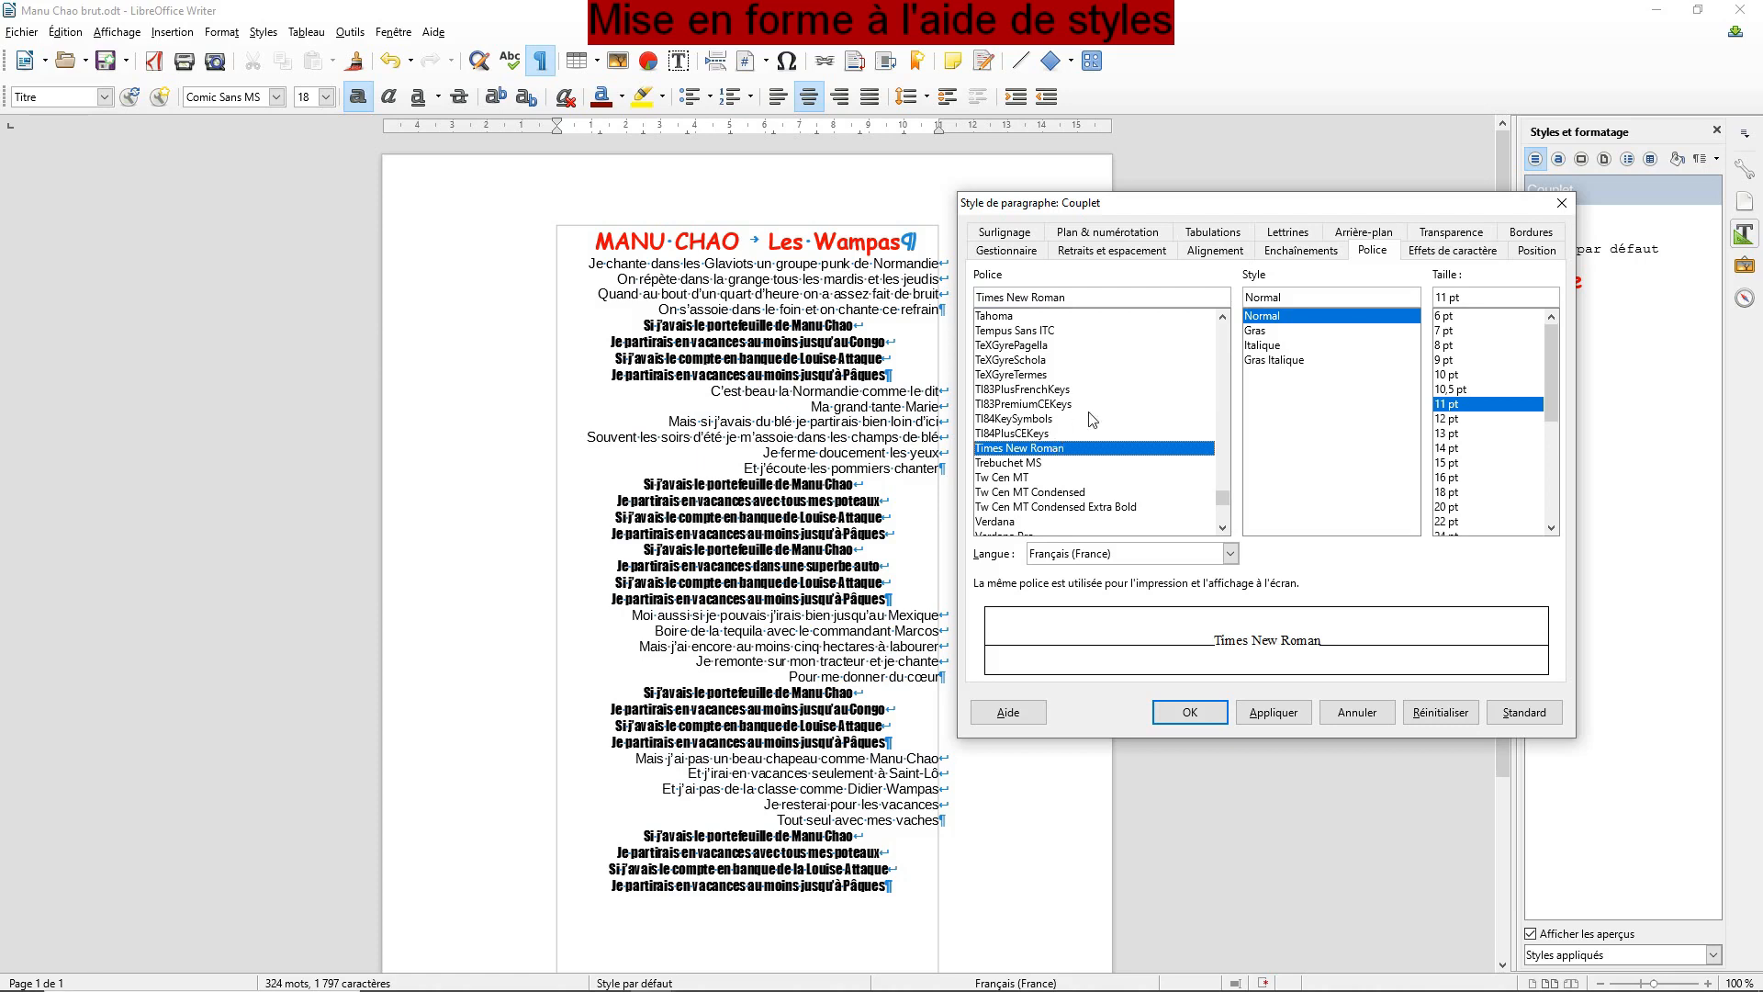
click(1443, 435)
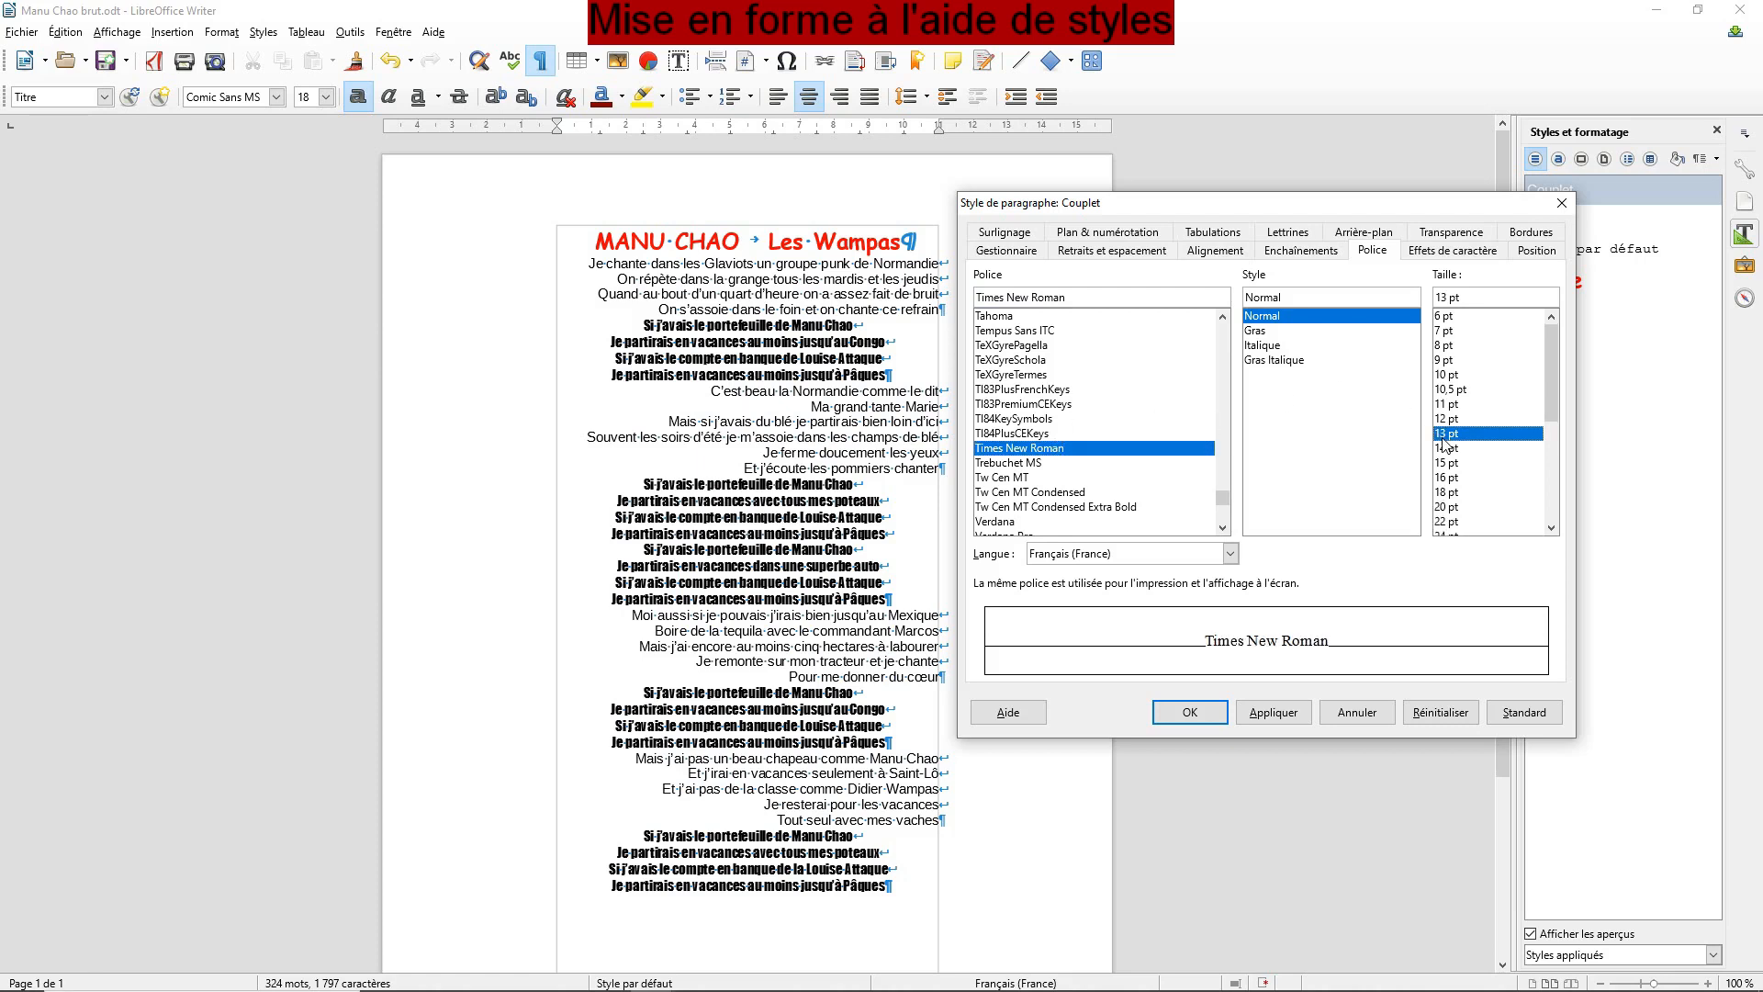
Step: Align the Couplet style to the left with 0,50 cm spacing above the paragraph, and confirm the style changes
click(1233, 252)
click(1021, 295)
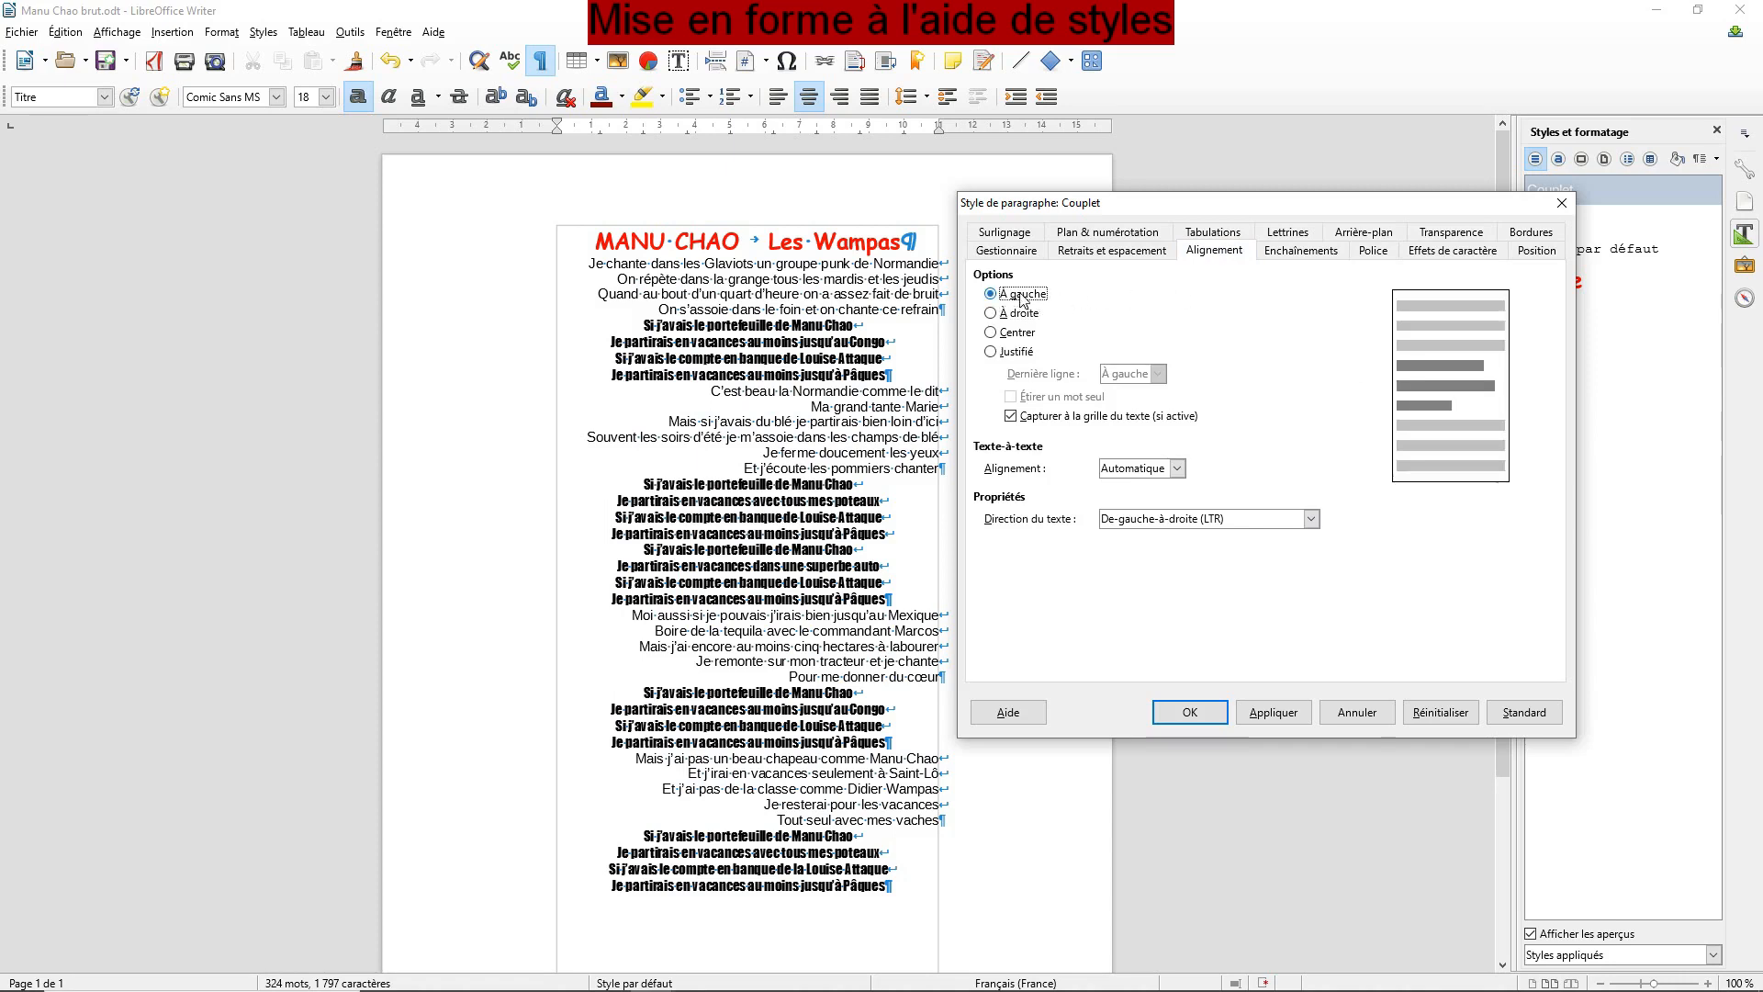
click(1121, 252)
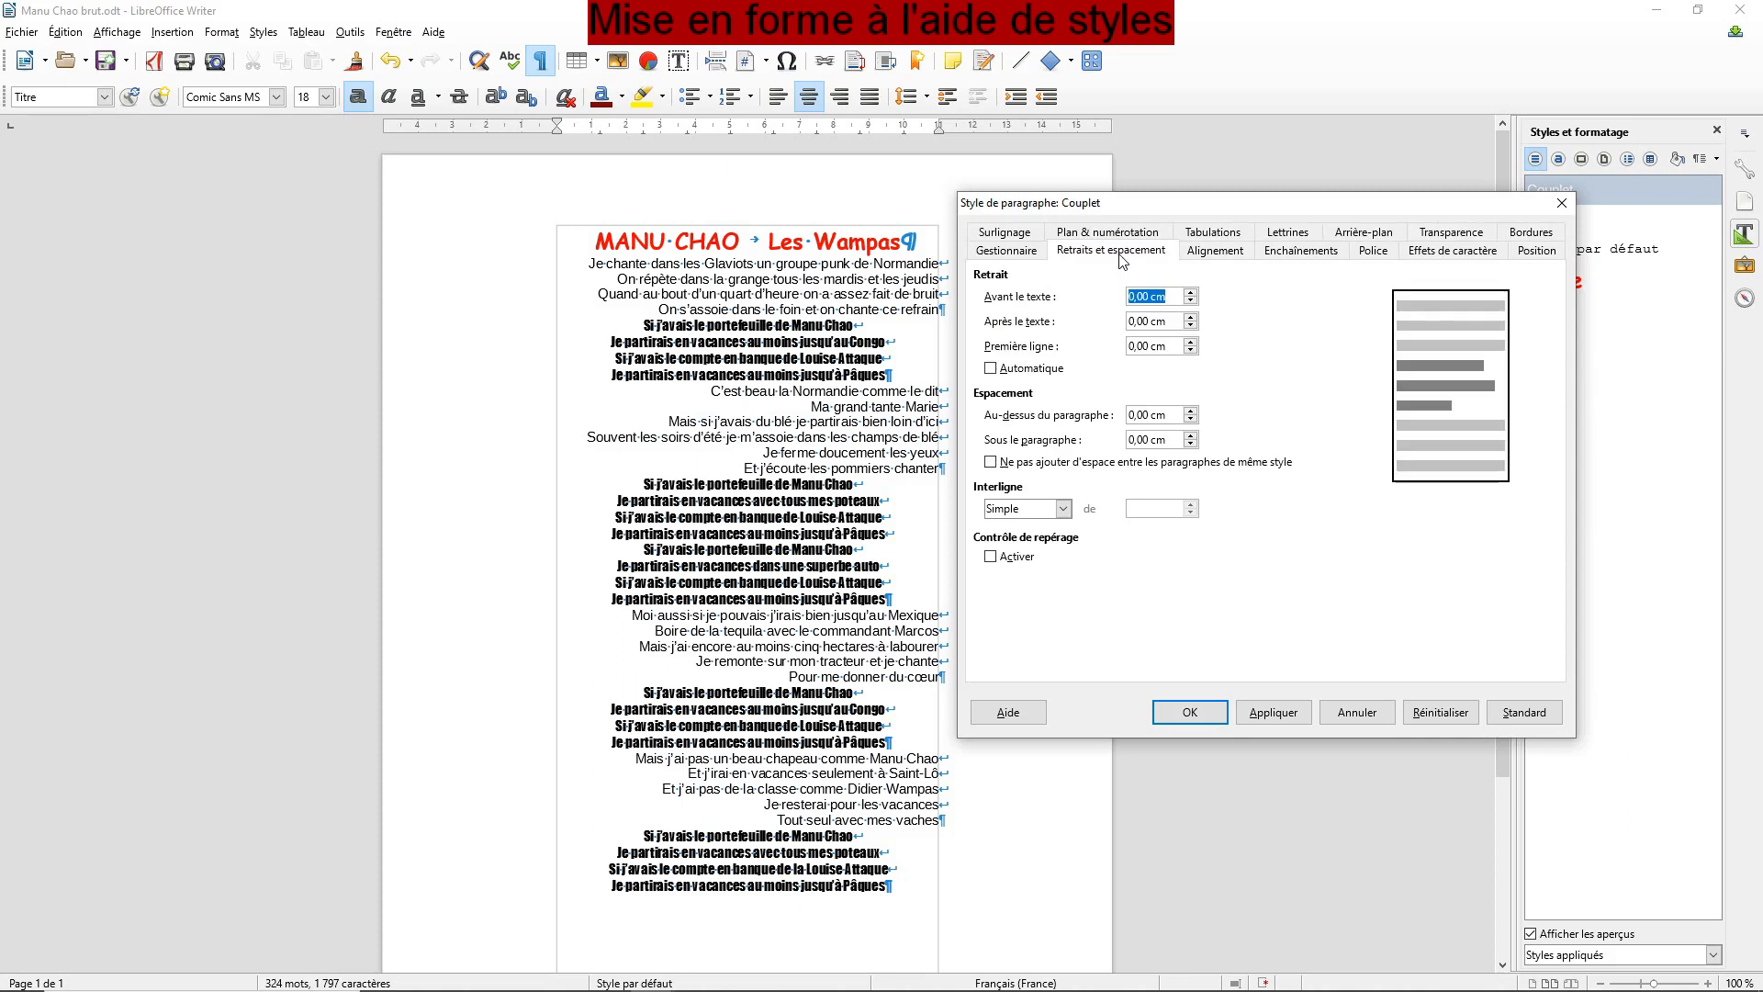
click(1191, 415)
click(1189, 409)
click(1188, 409)
click(1189, 409)
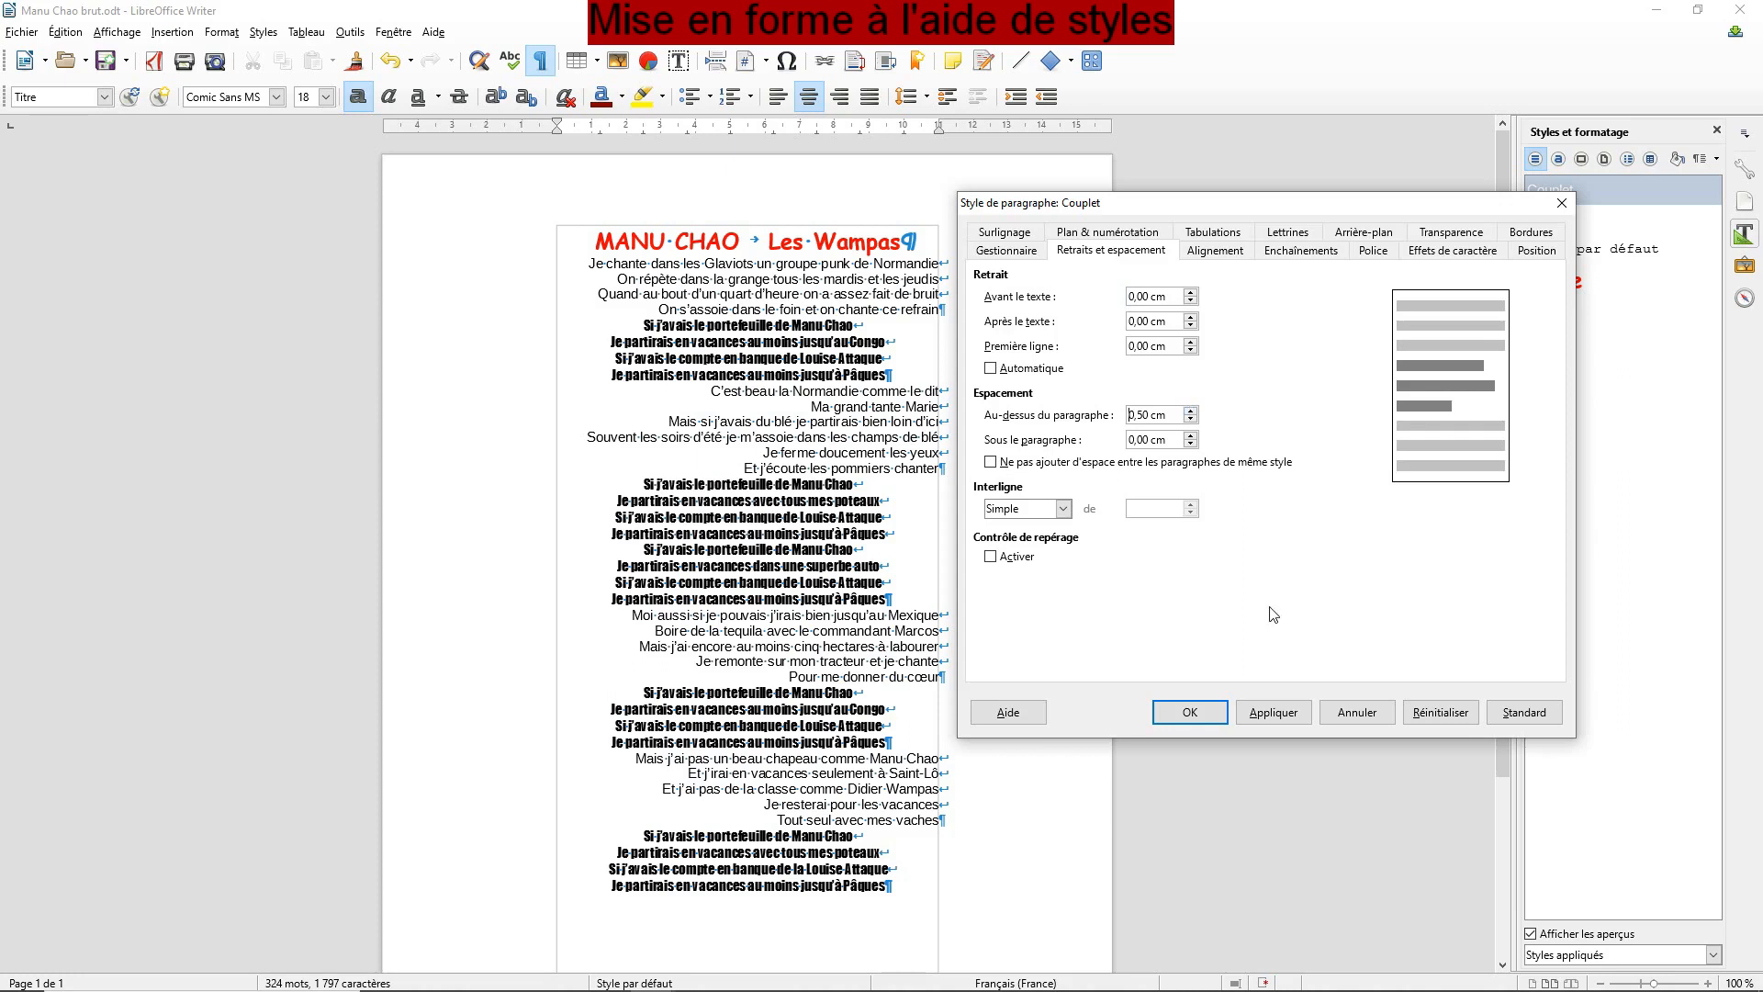
click(1215, 711)
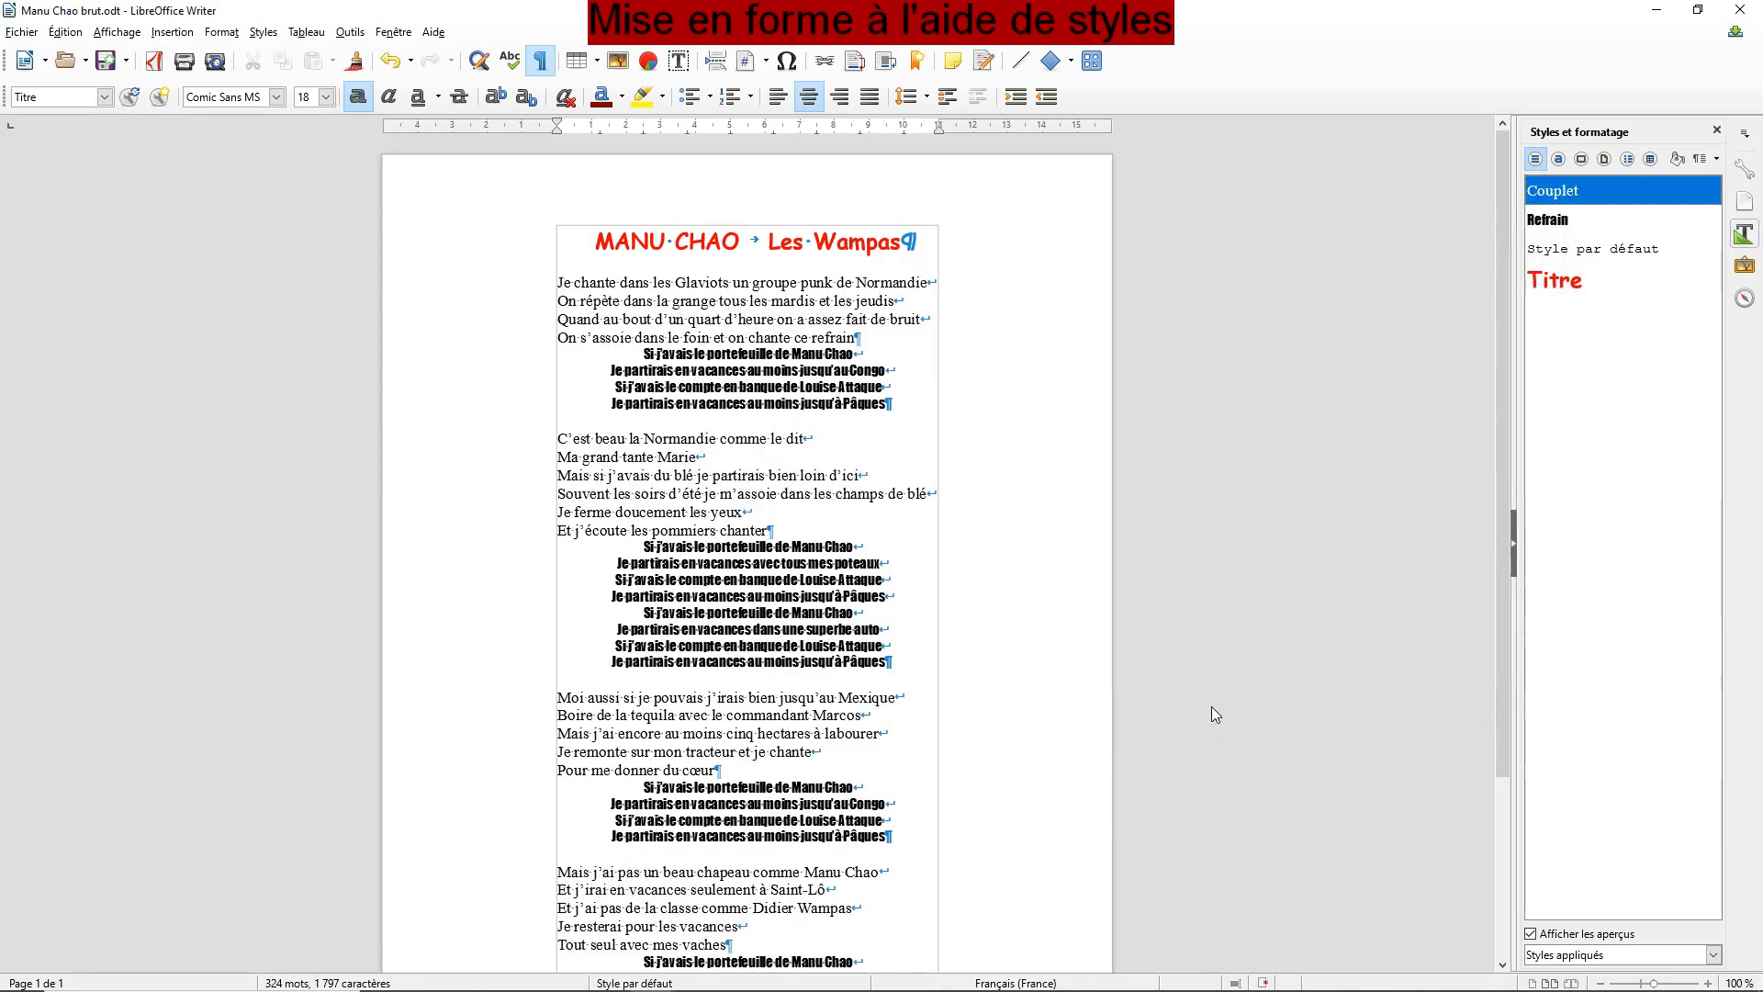
Step: Modify the Refrain paragraph style to use Arial, Italique, 12 pt
click(1554, 221)
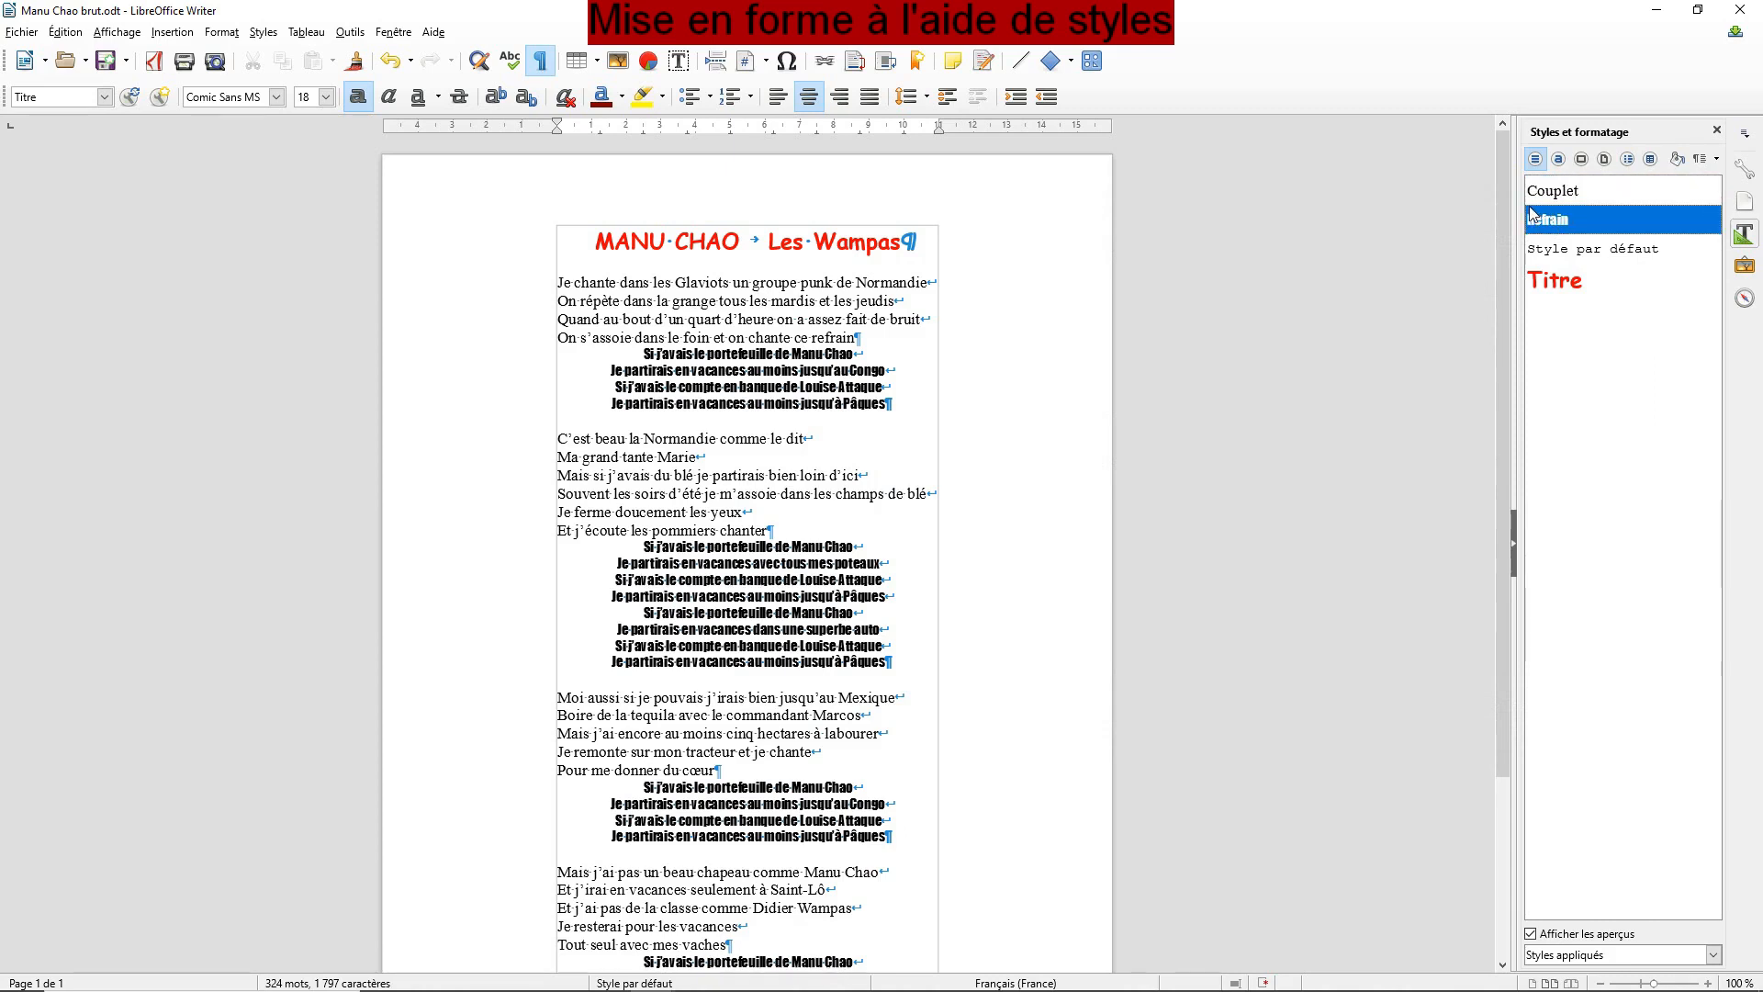
right_click(1594, 231)
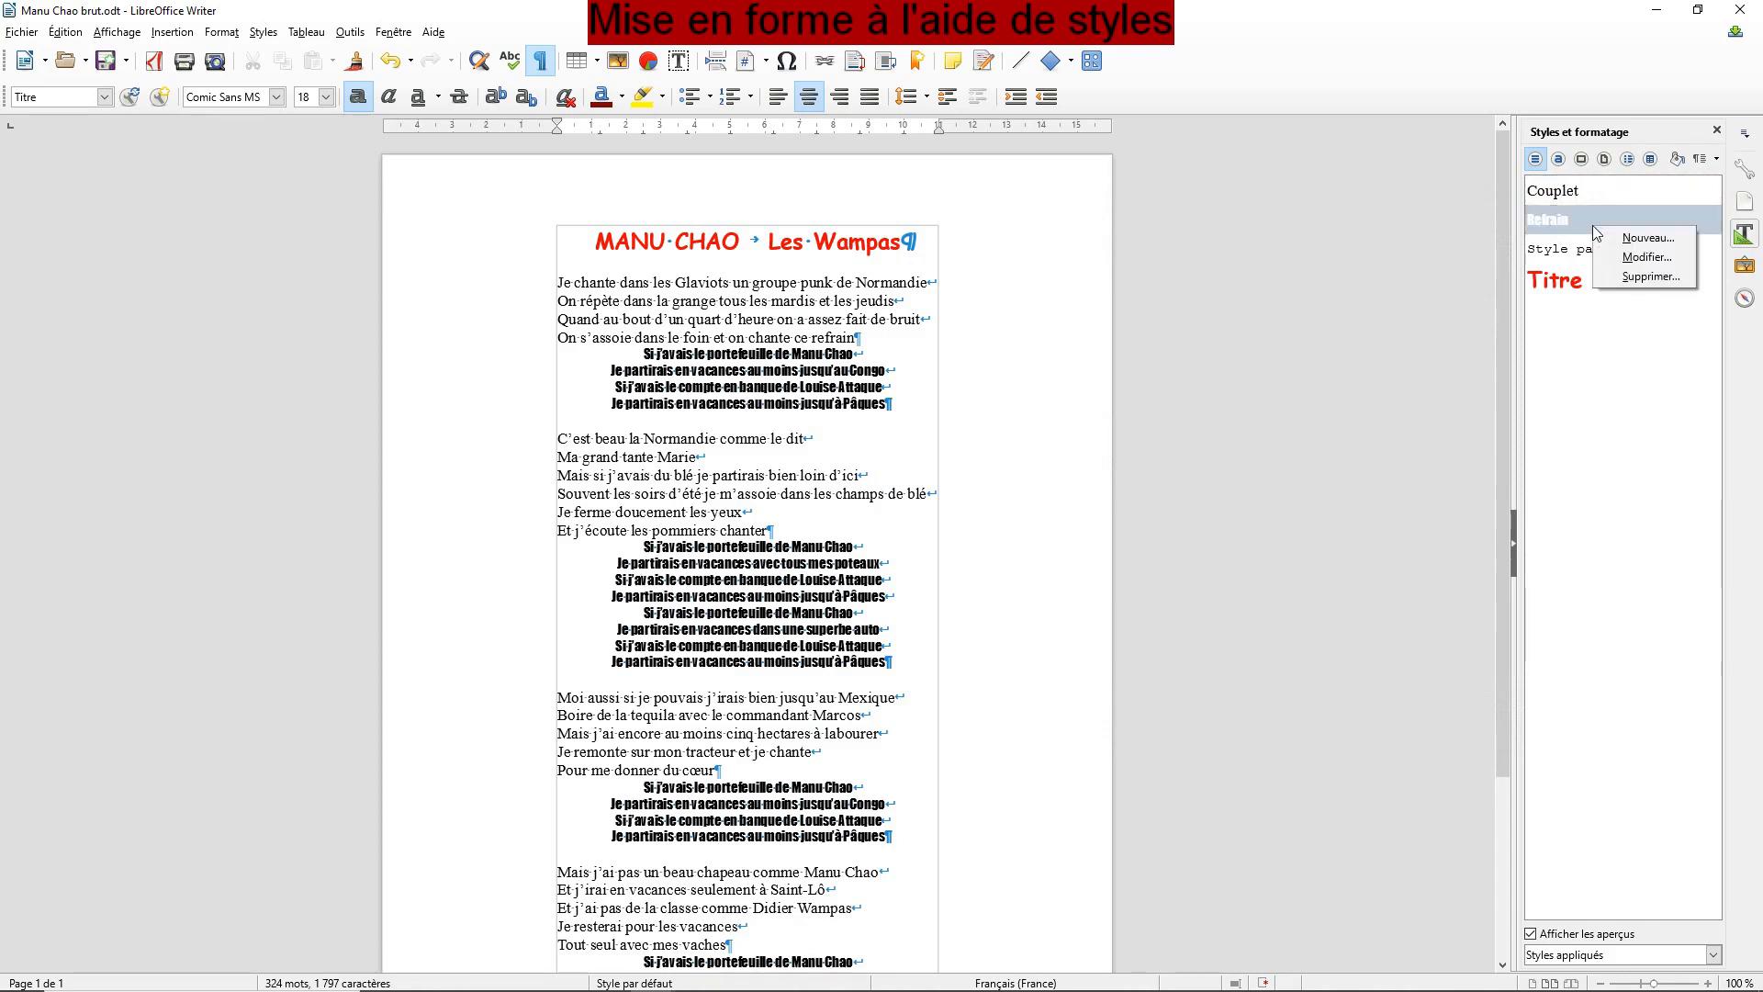
click(1643, 258)
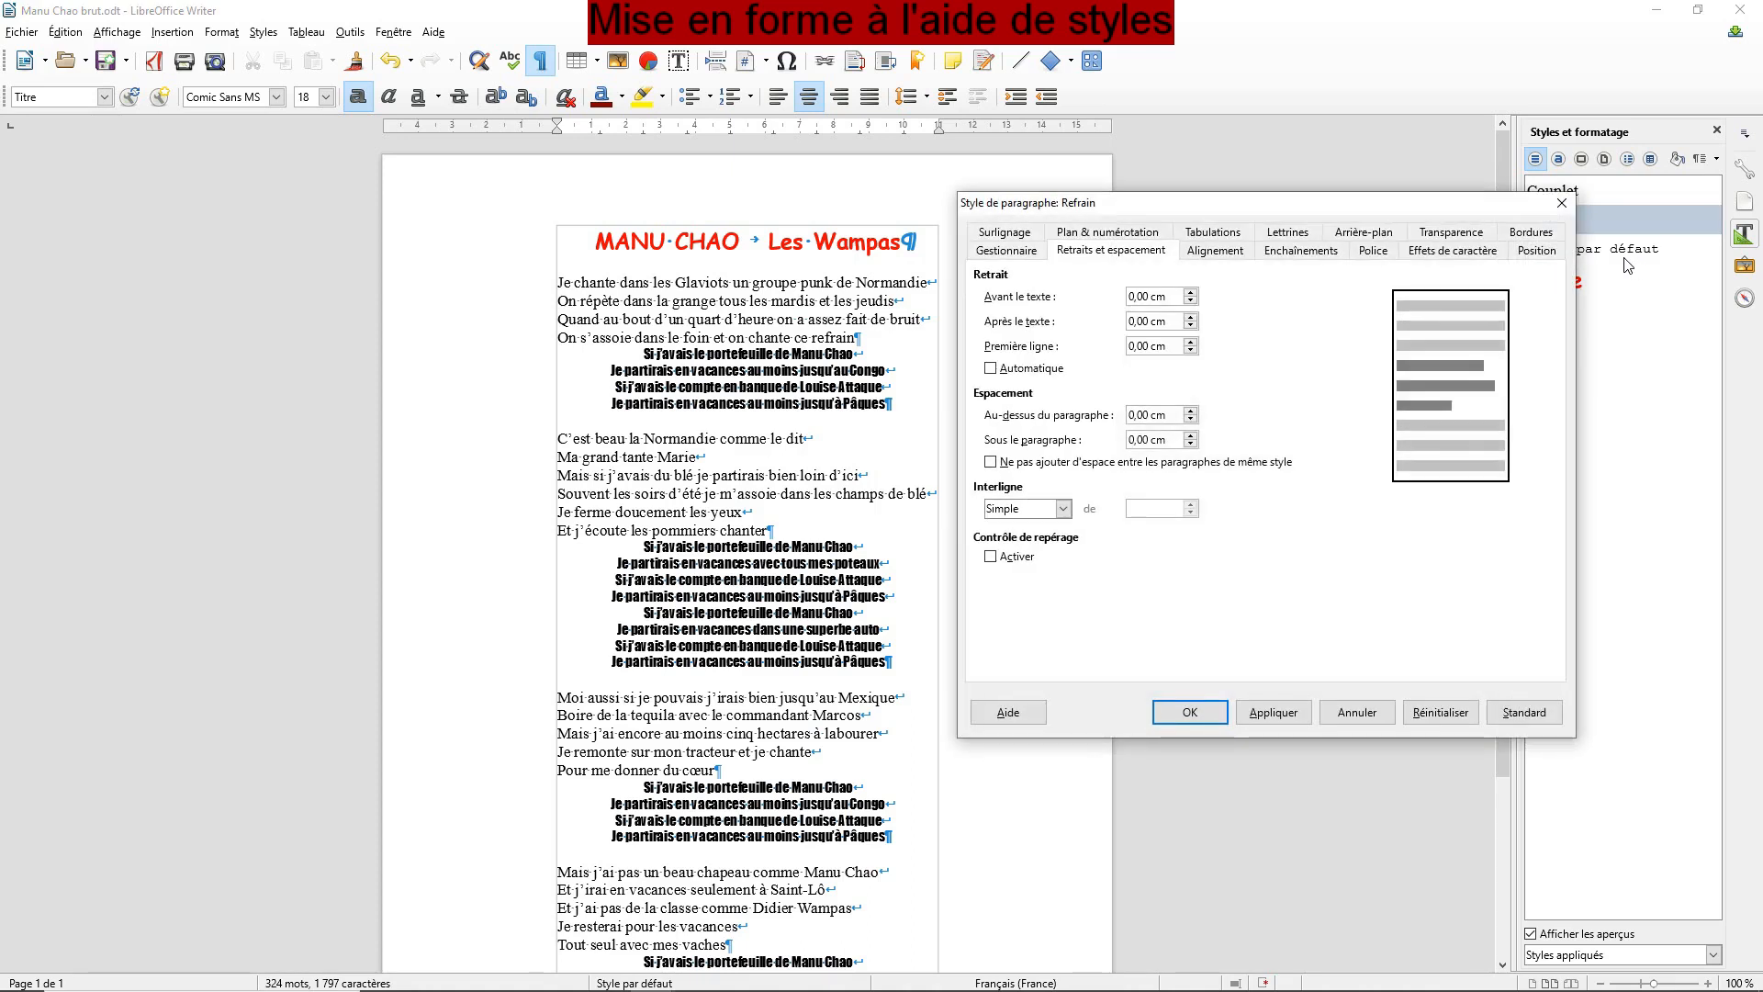
click(1394, 256)
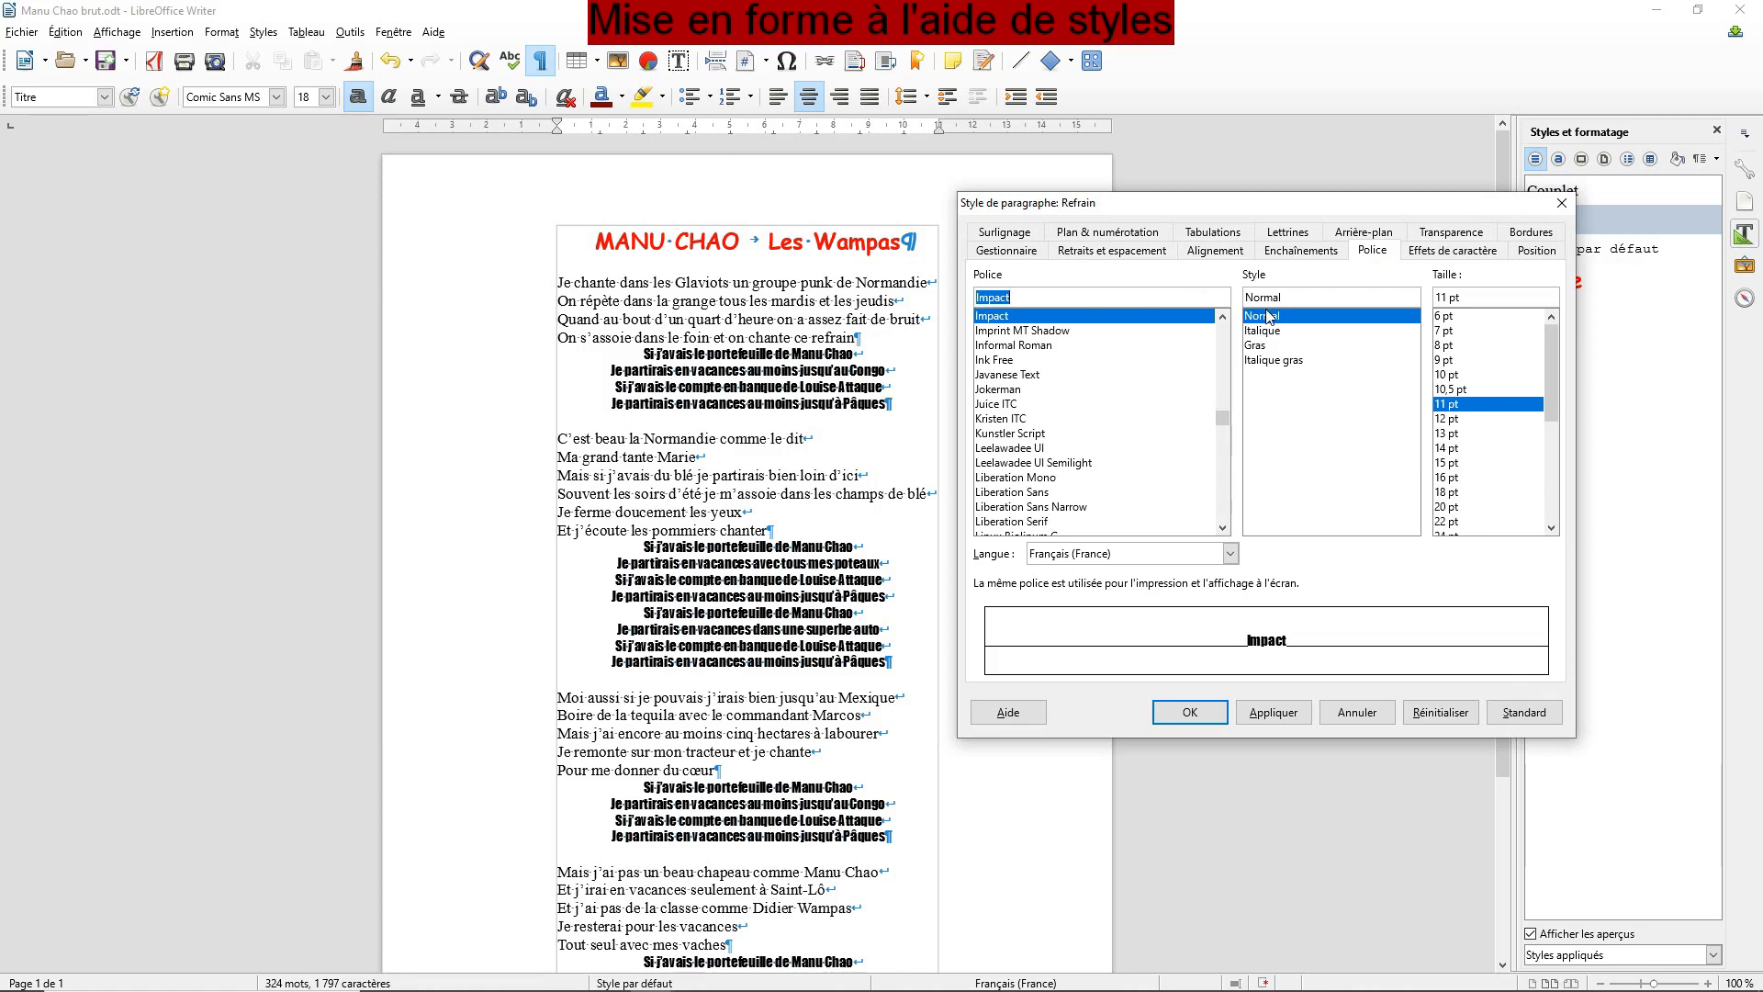
text(Arial)
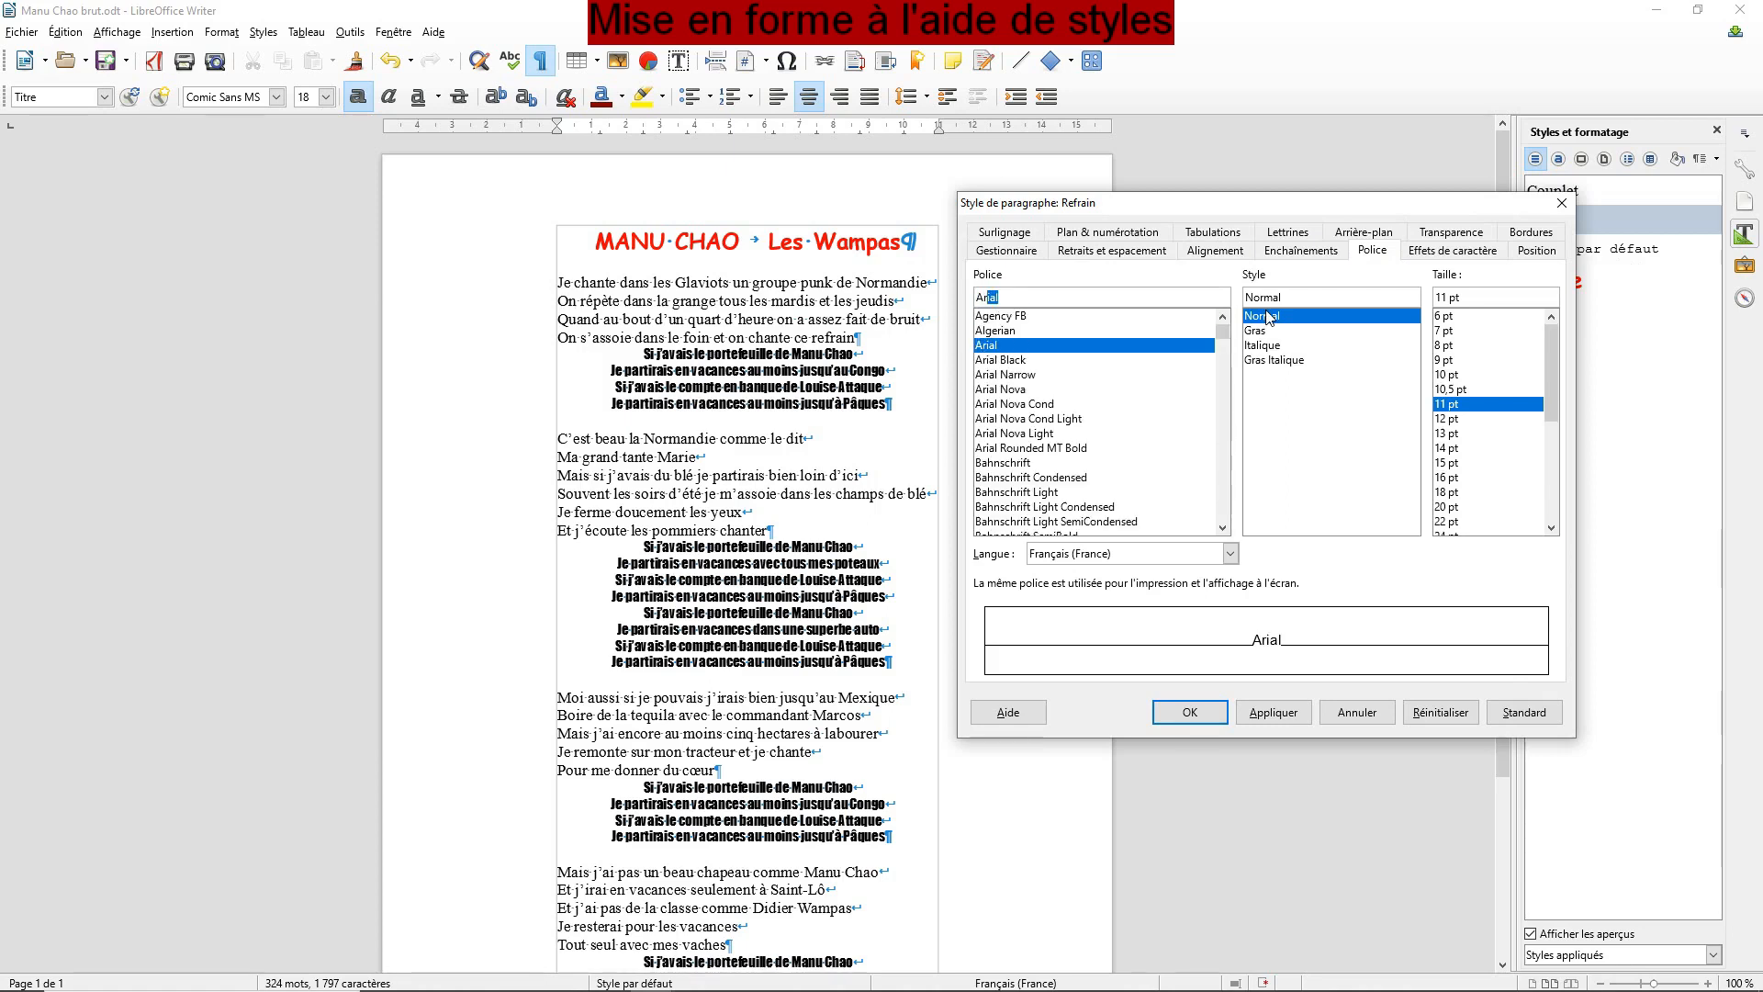
click(996, 349)
click(1269, 346)
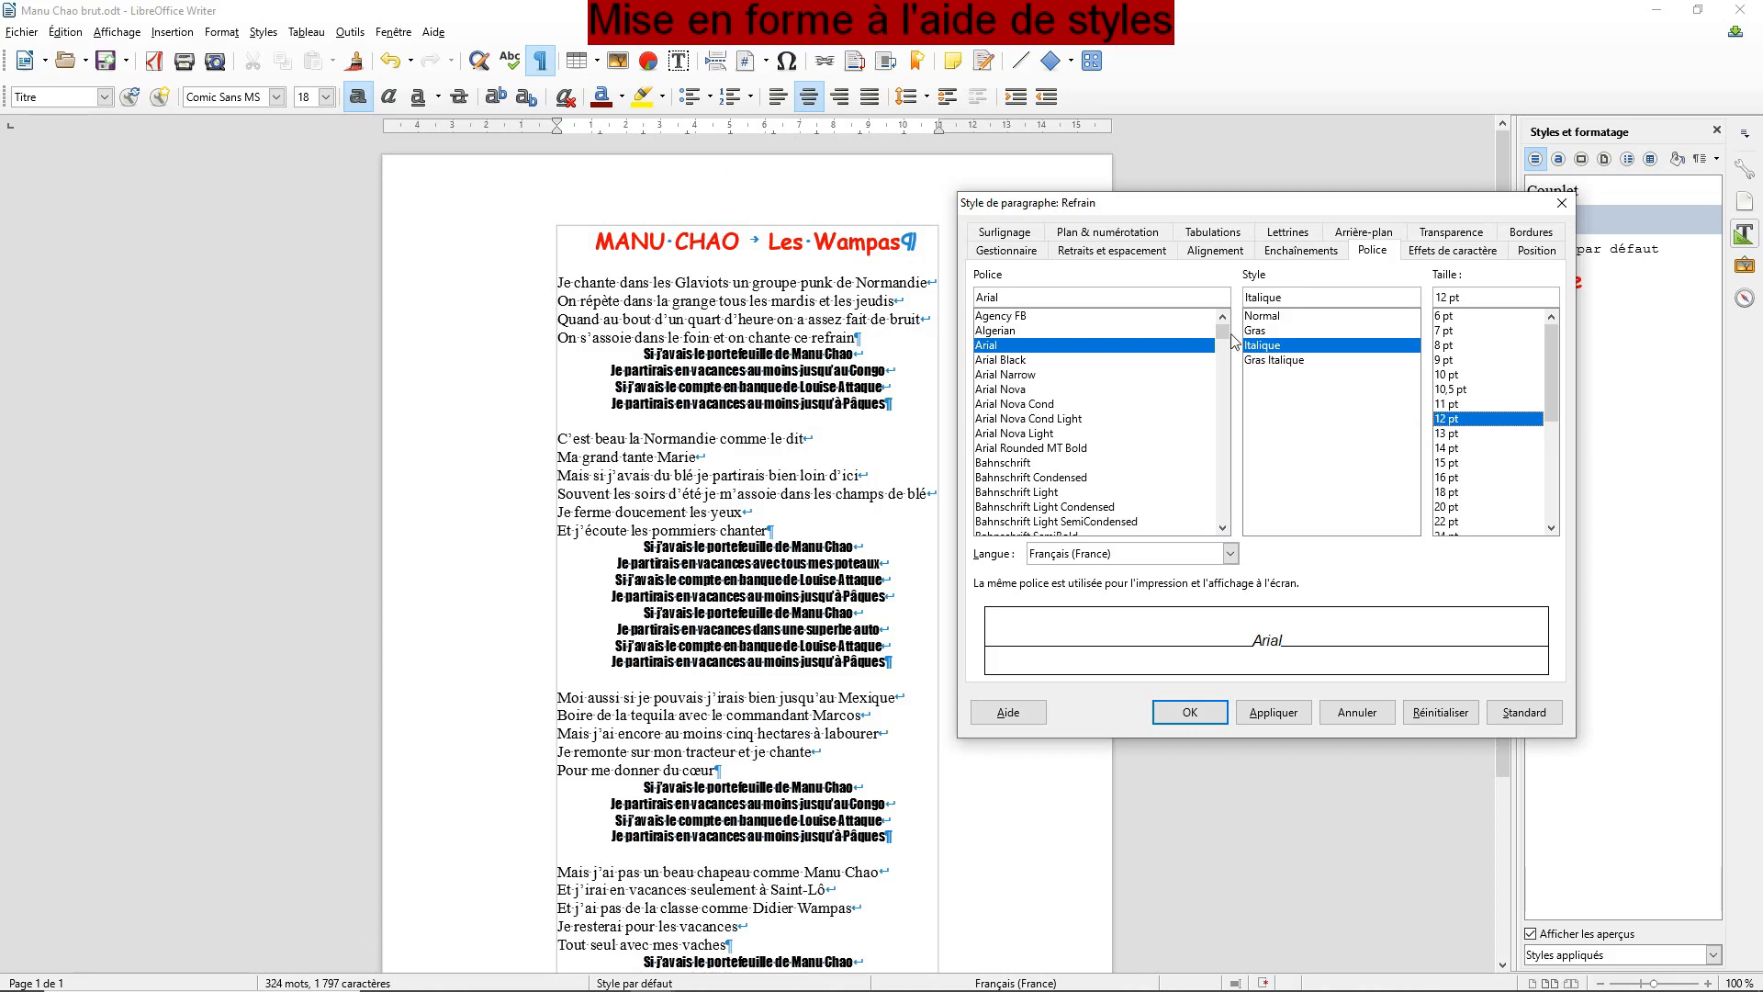
Step: Align the Refrain style to the left, with a 1,00 cm indent before the text and 0,50 cm spacing above the paragraph
click(1220, 258)
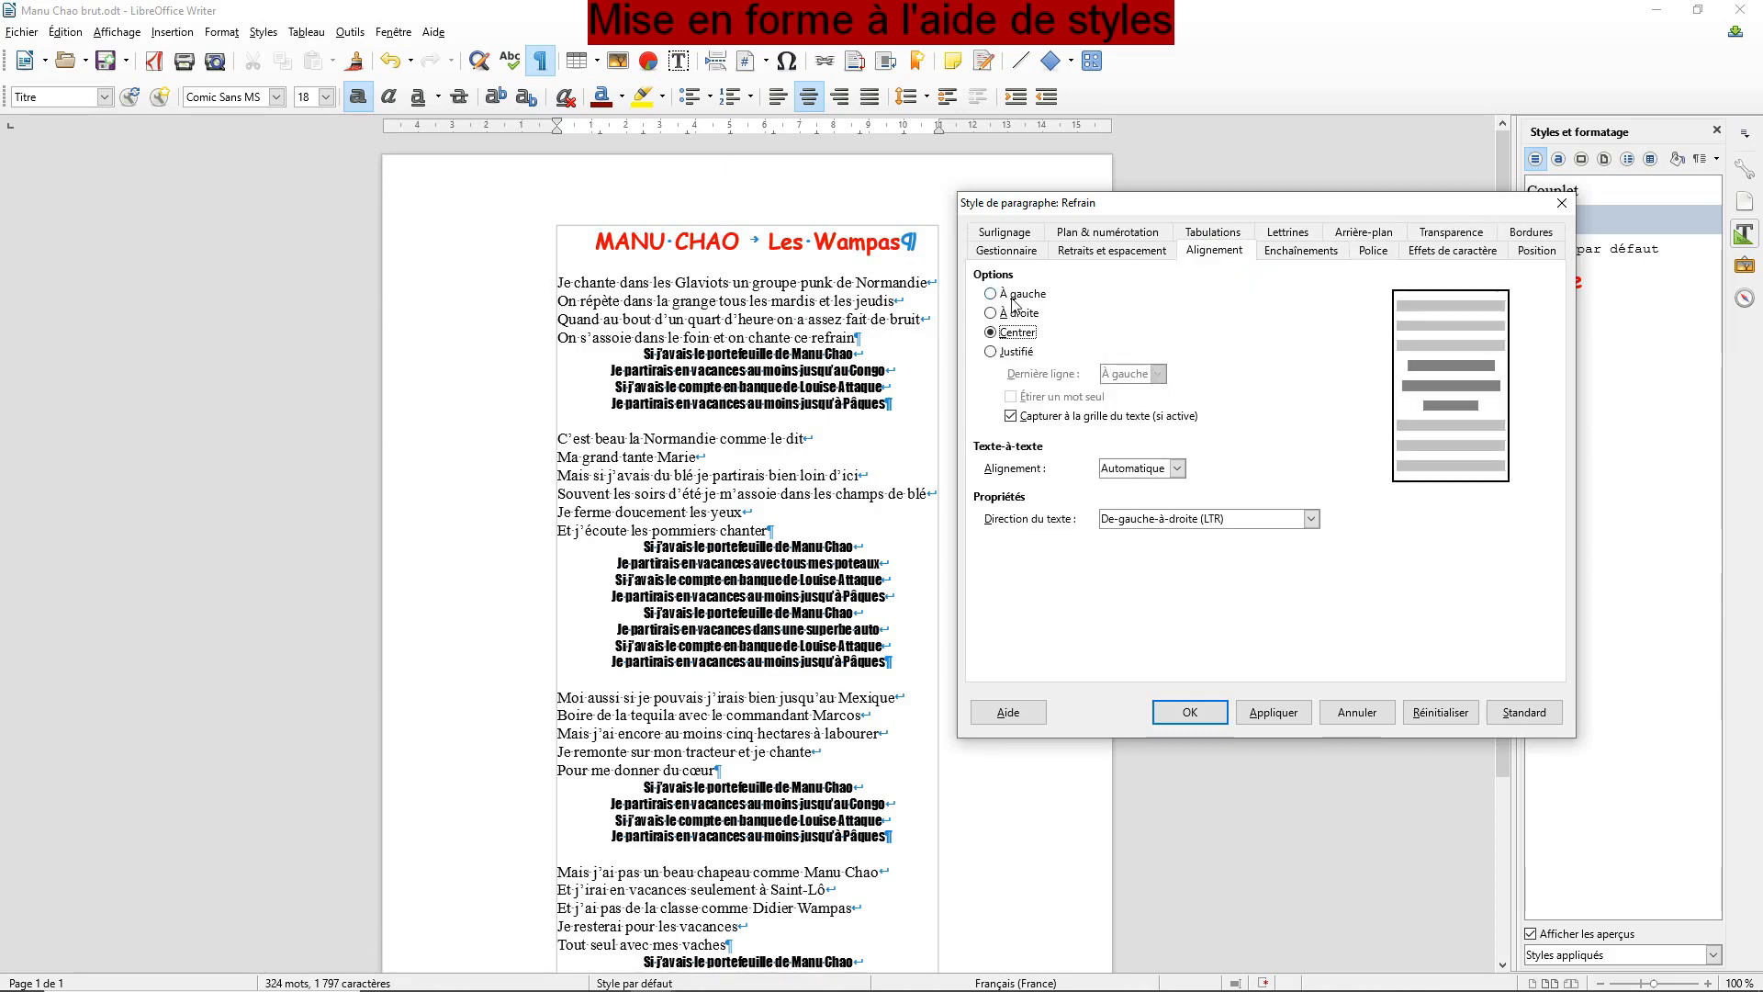
click(1016, 295)
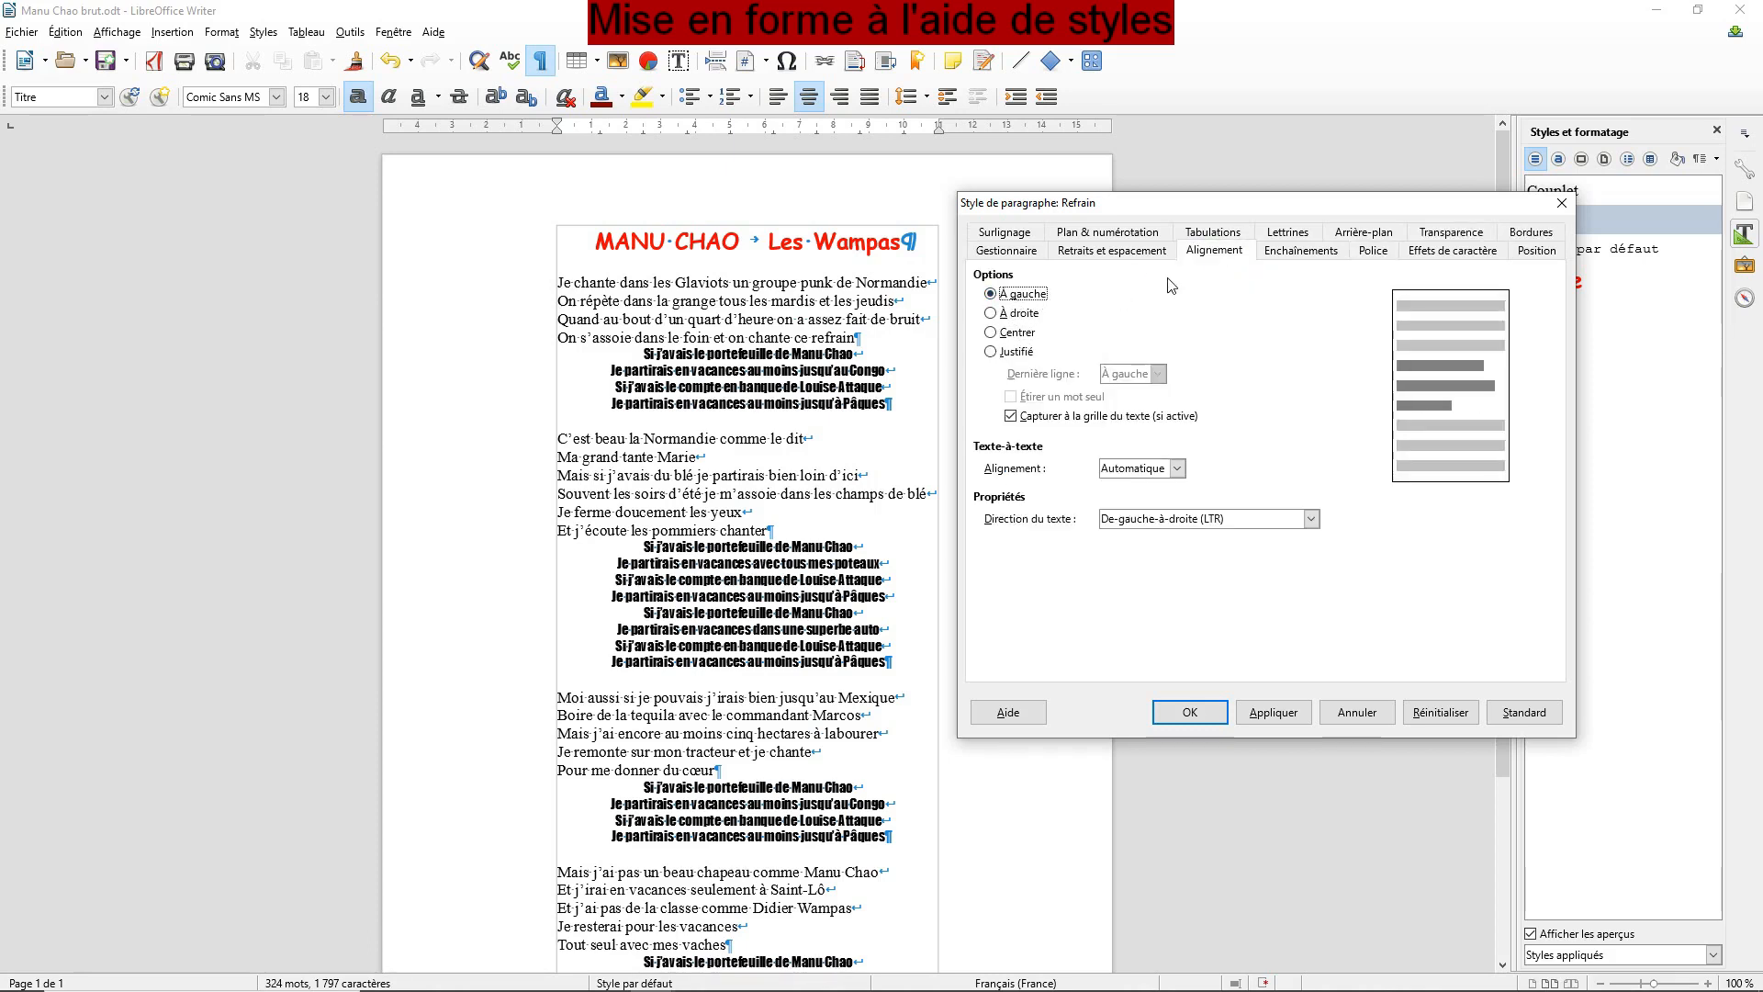
click(1126, 257)
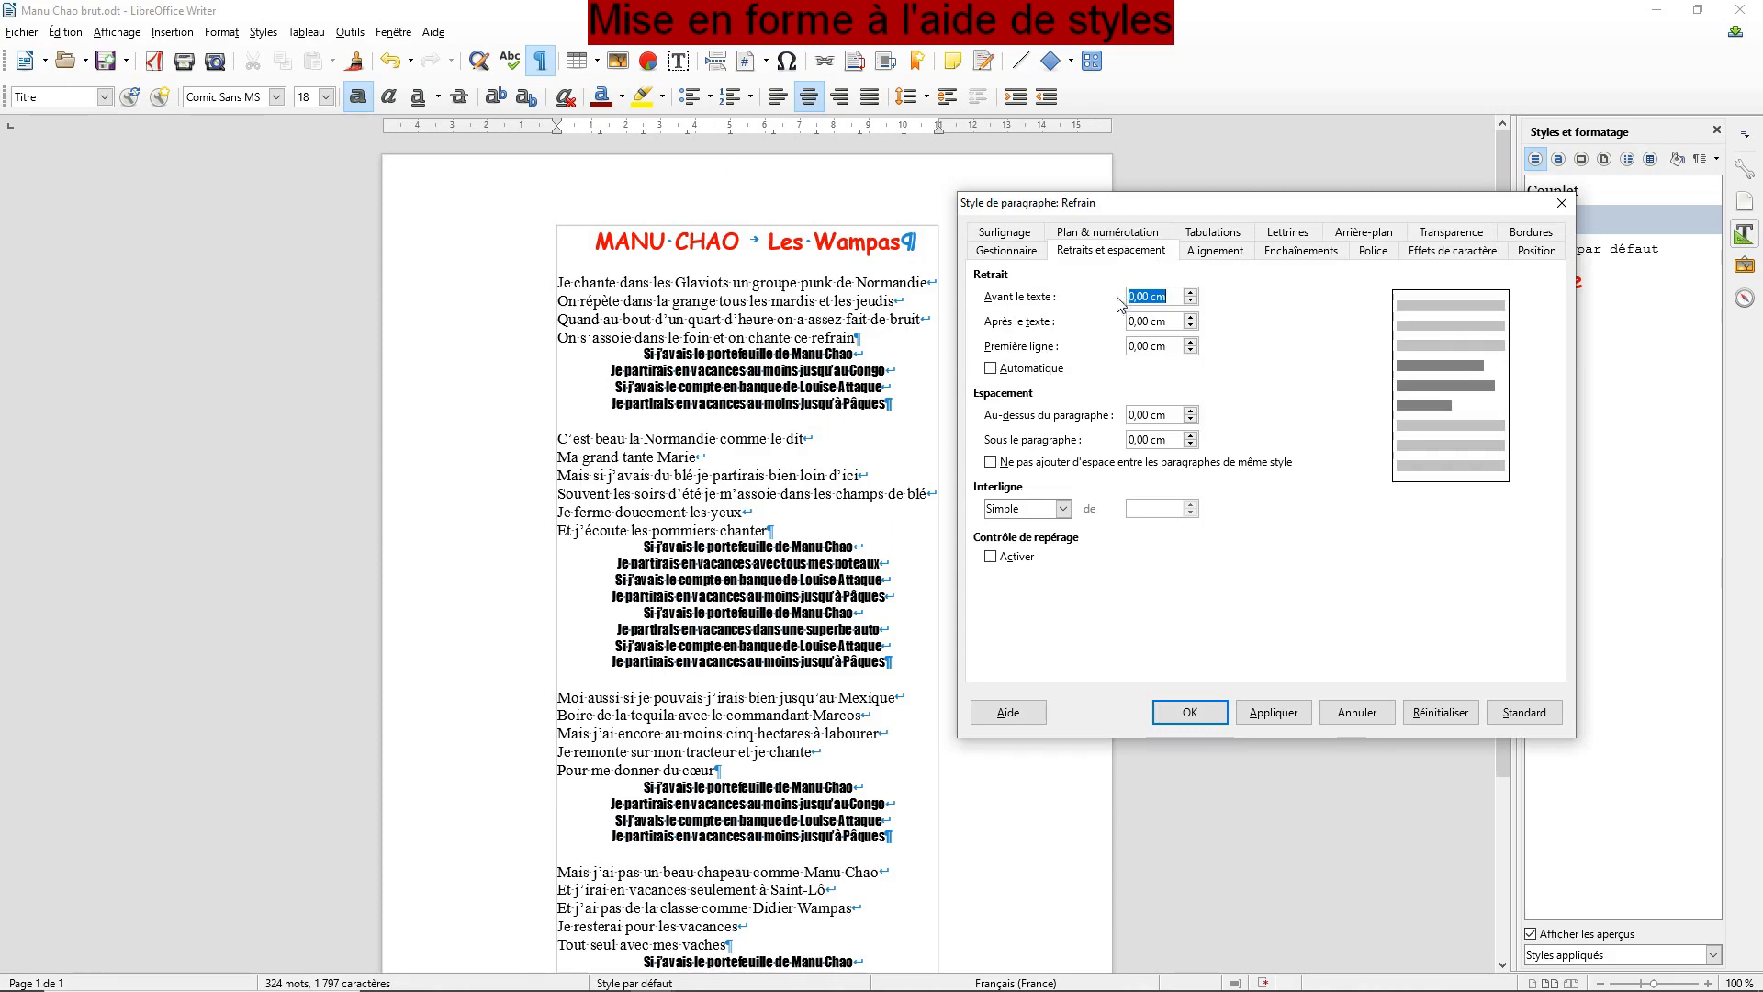
text(1)
click(1190, 411)
click(1190, 412)
click(1190, 412)
click(1190, 411)
click(1190, 411)
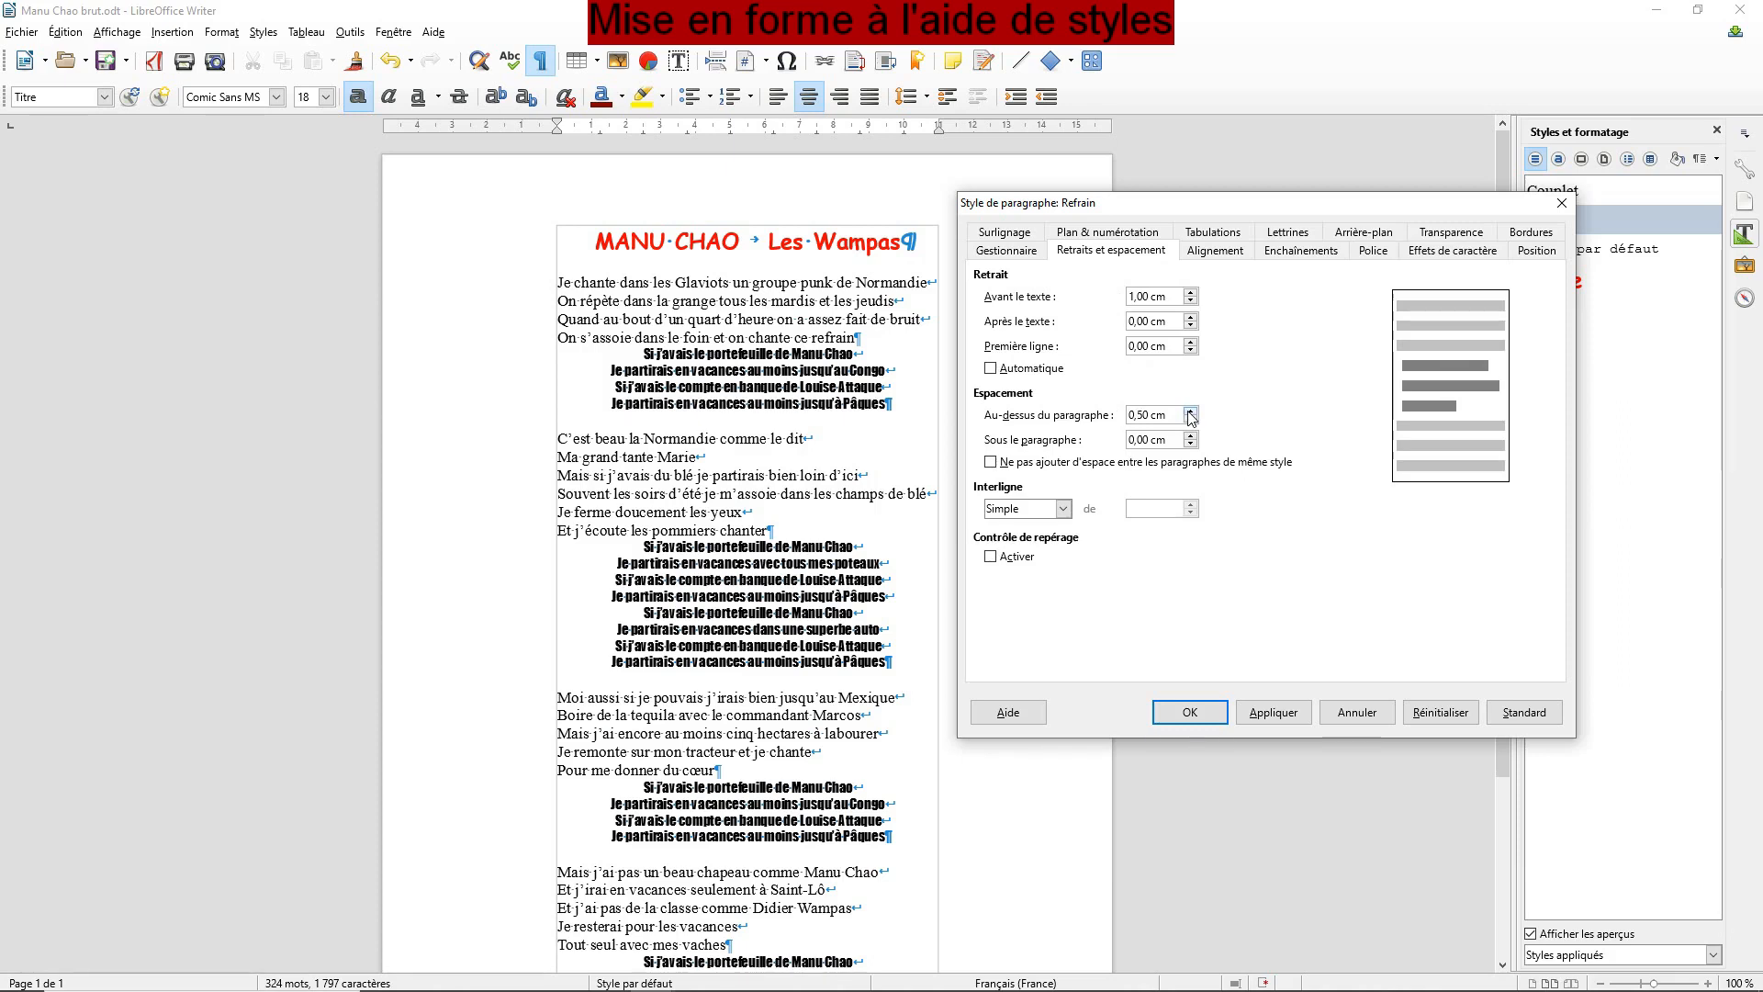
Step: Set the Refrain style's font colour to blue and confirm the style changes
click(1449, 252)
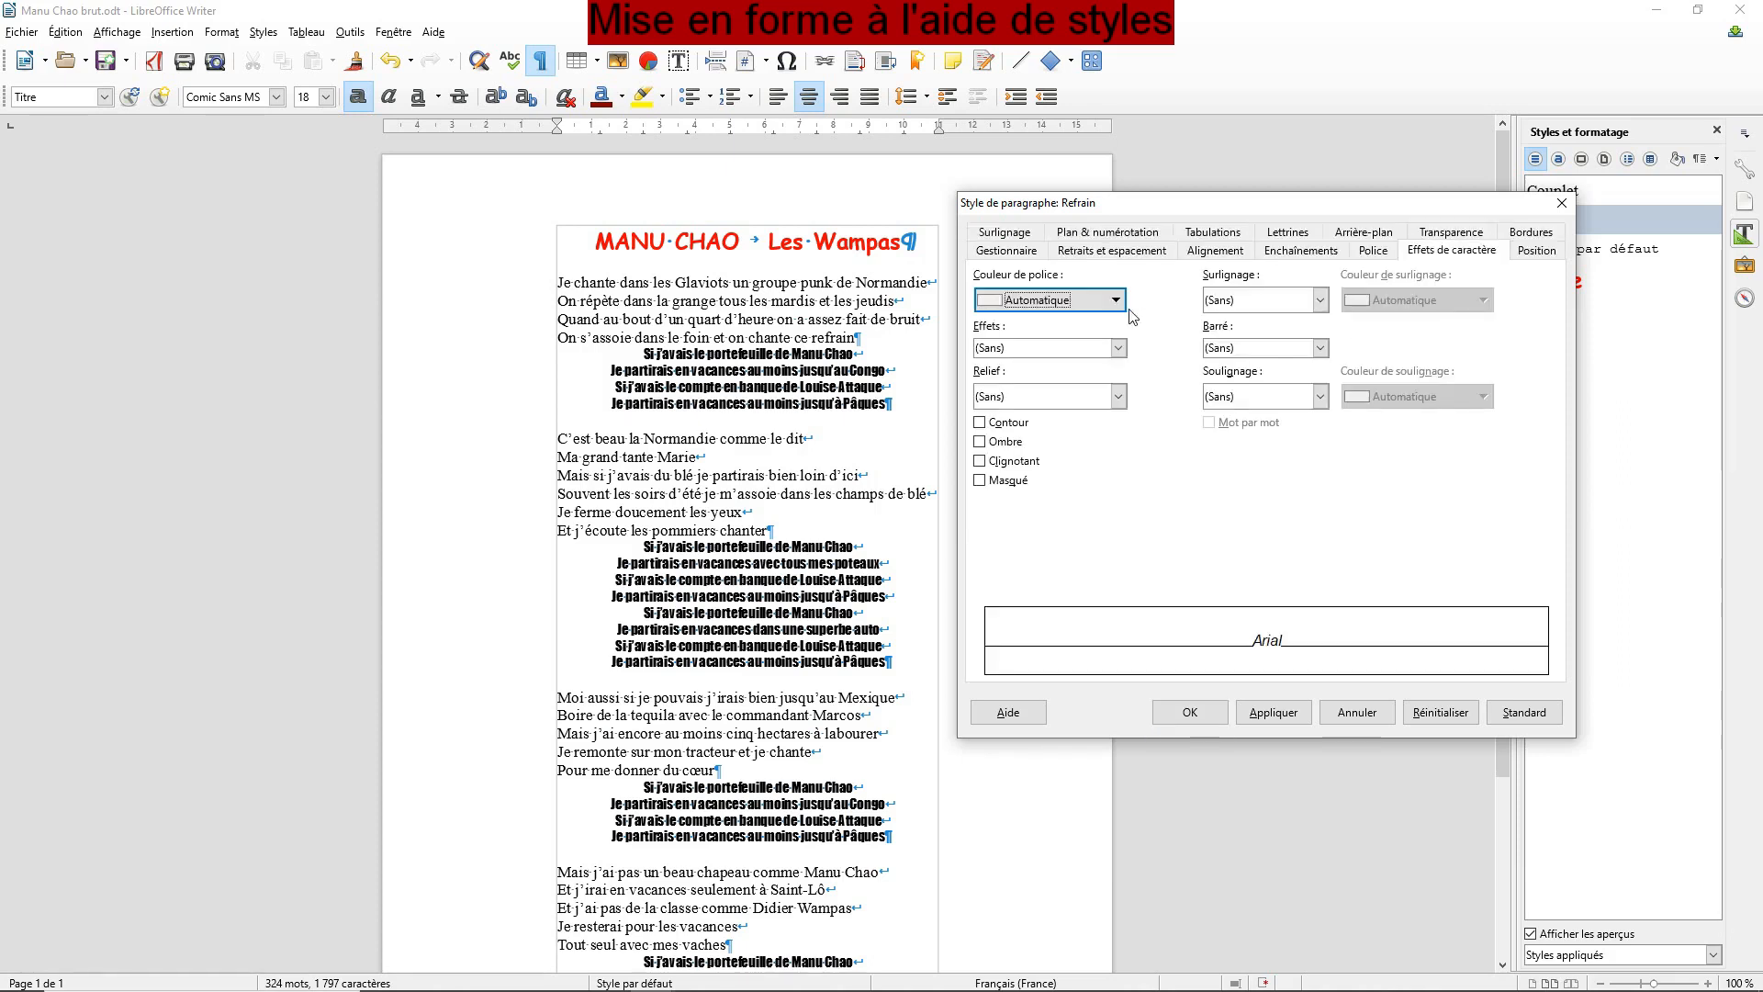
click(1115, 300)
click(996, 429)
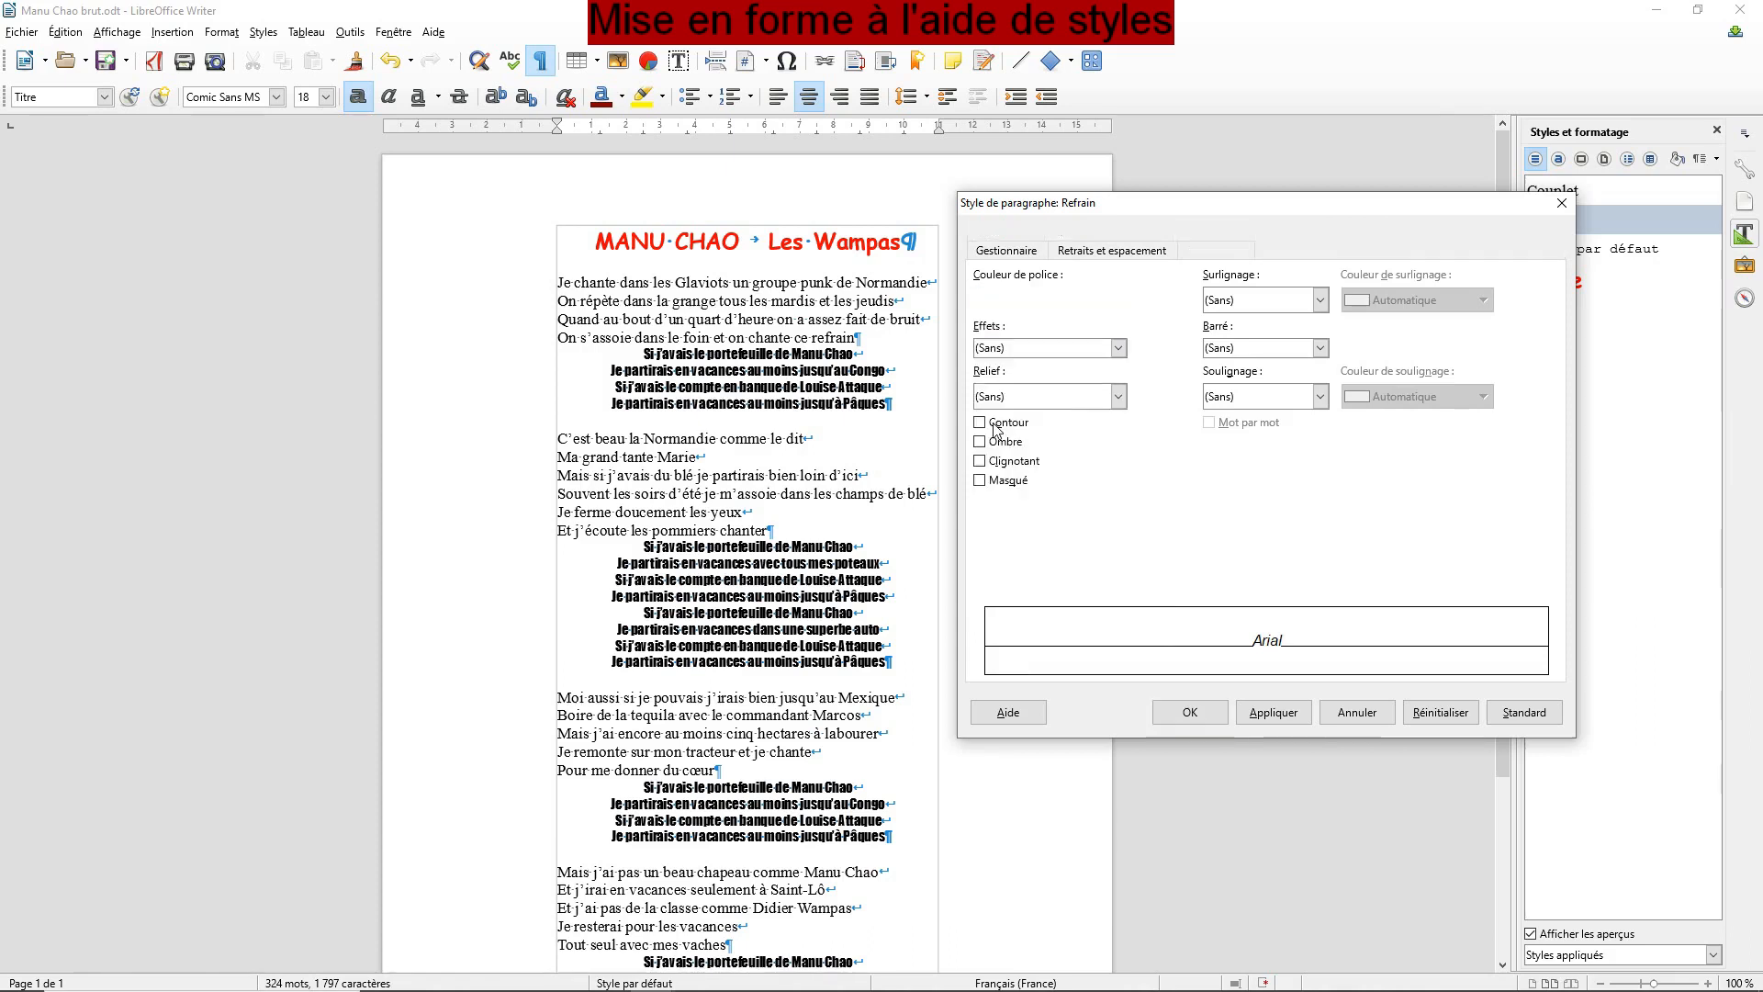
click(1202, 714)
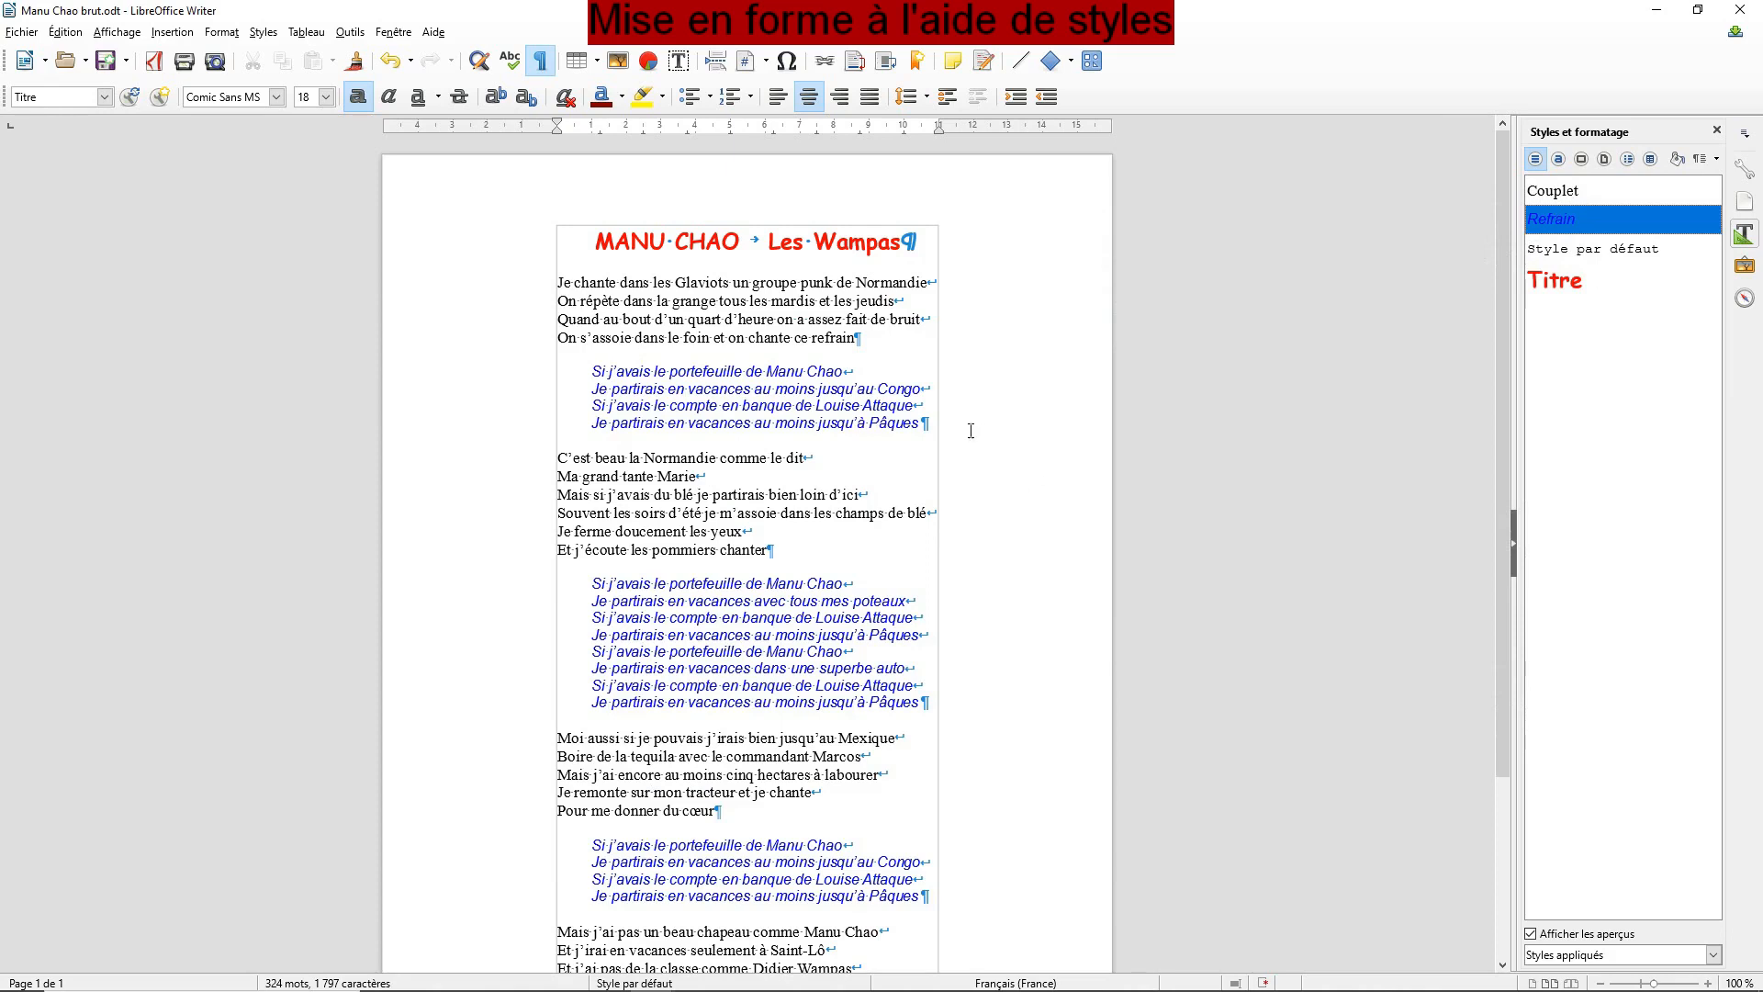
scroll(892, 366, down, 5)
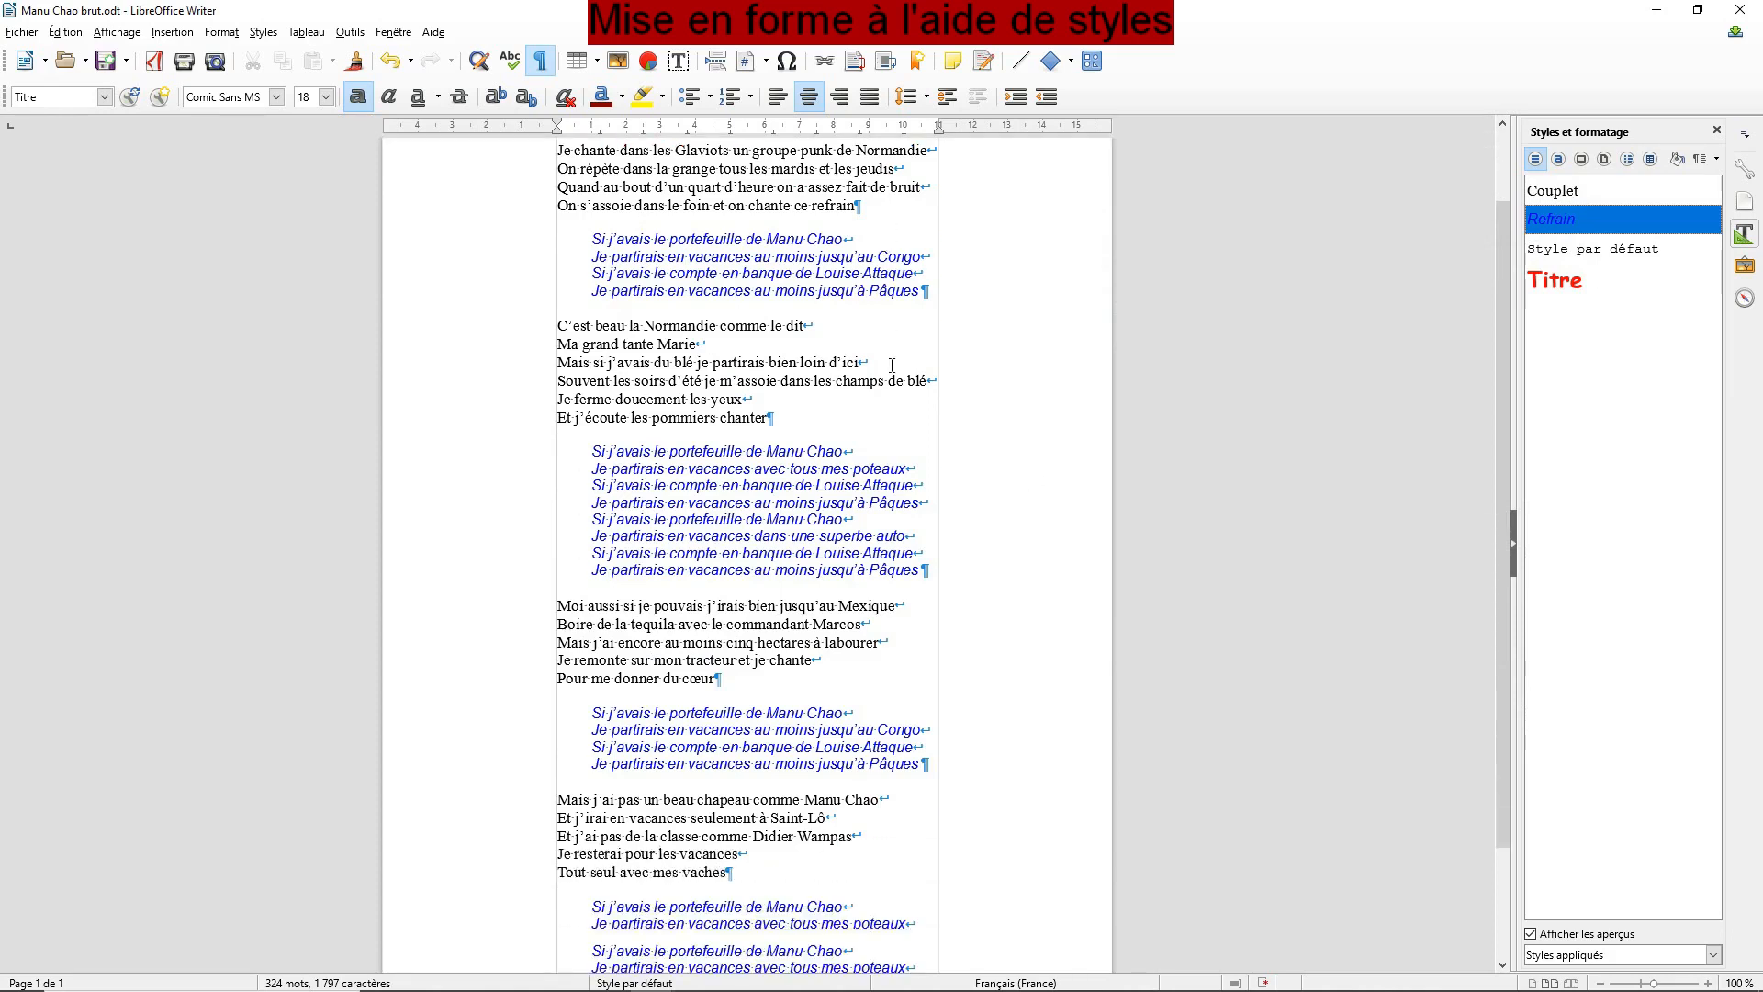
scroll(892, 366, up, 3)
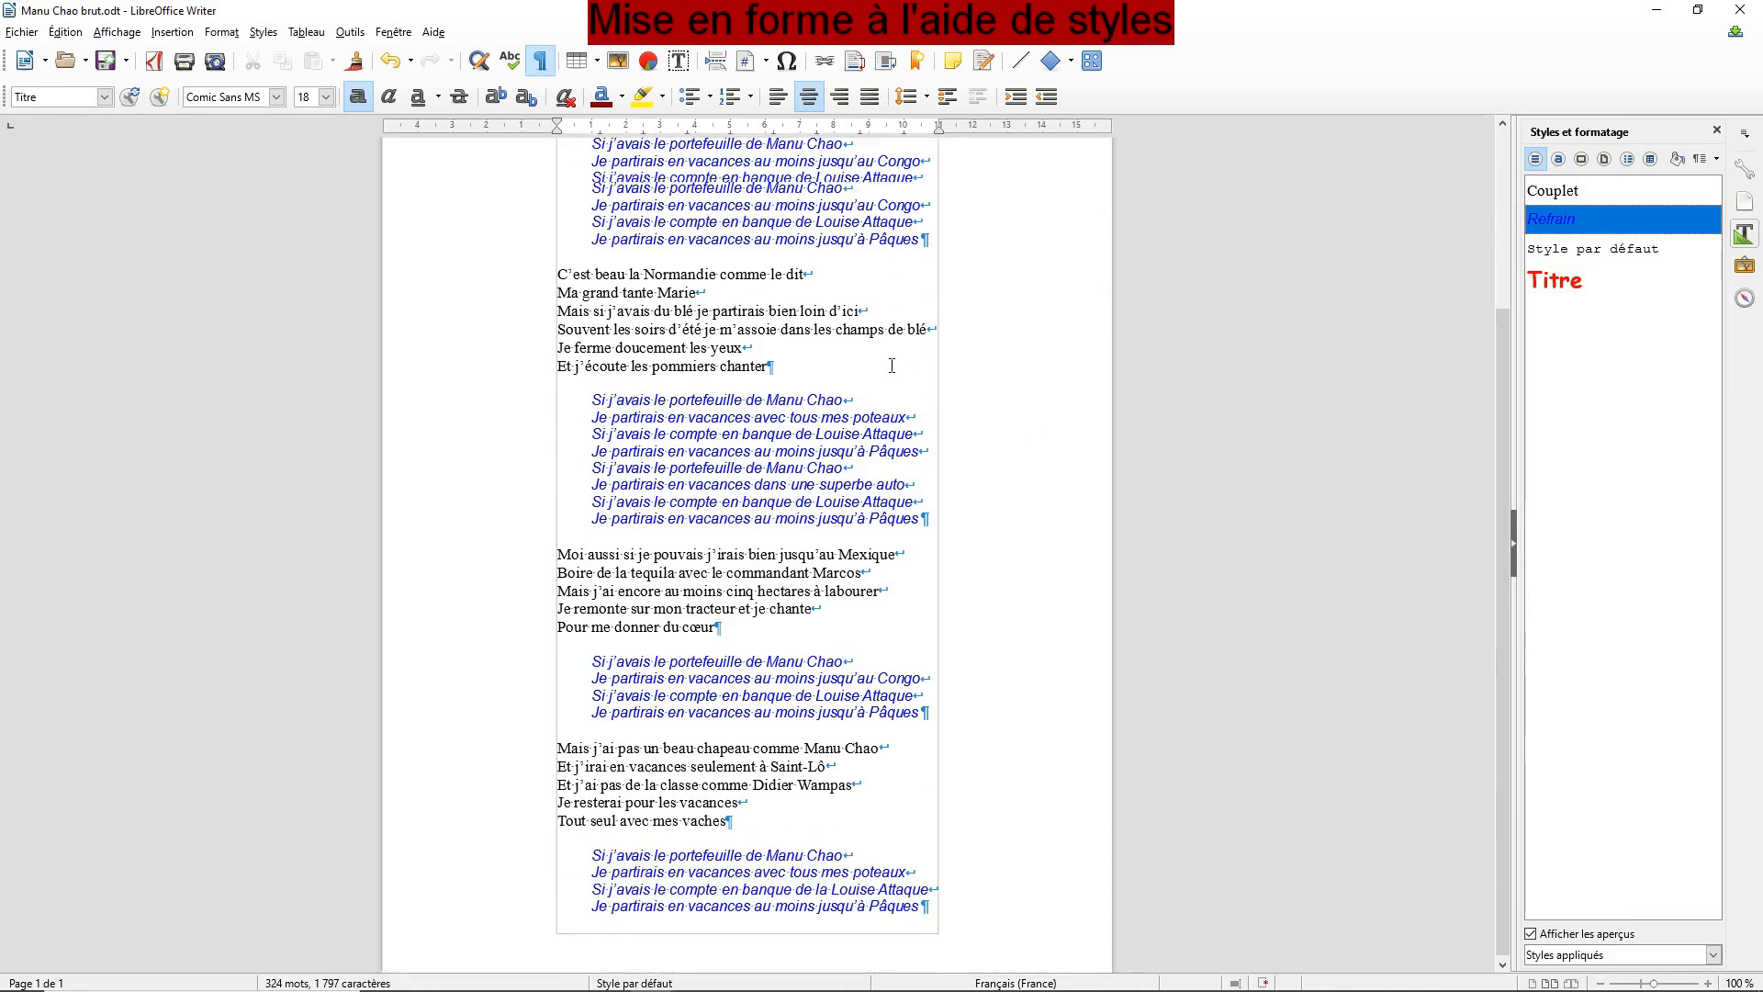
scroll(891, 365, up, 2)
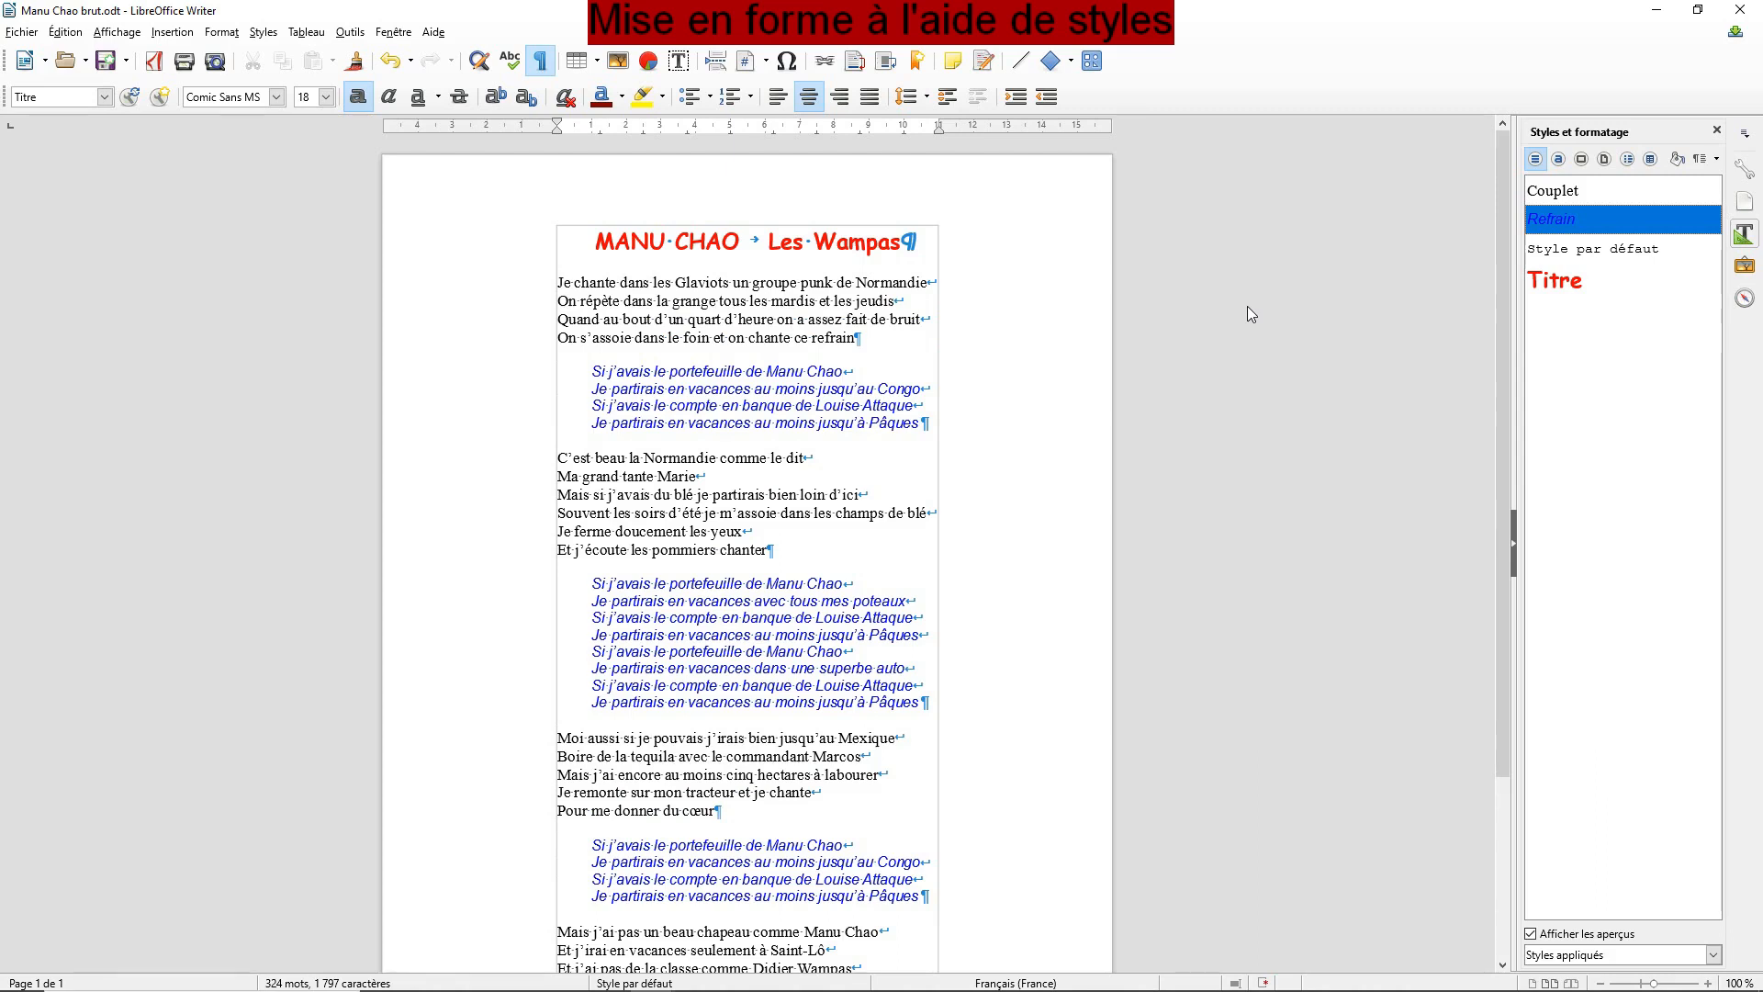
Step: Modify the Images frame style, listed among all frame styles, to use Continu text wrap placed À l'arrière-plan, and confirm
click(1580, 161)
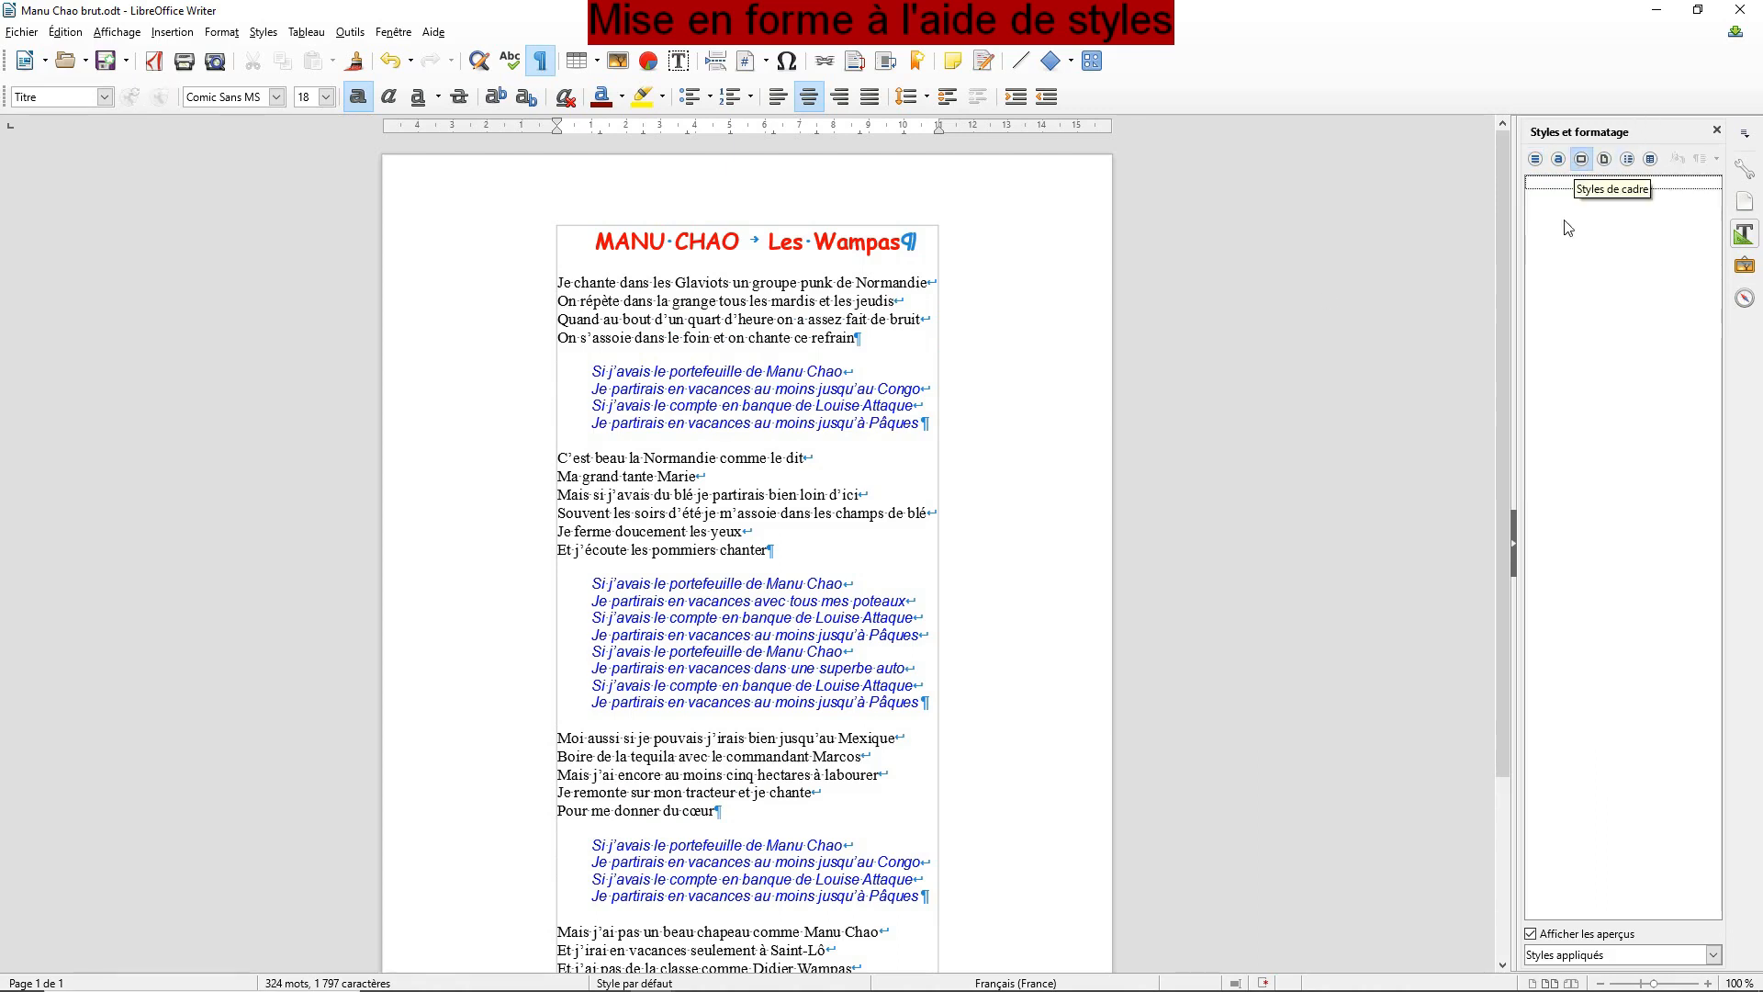
click(1709, 955)
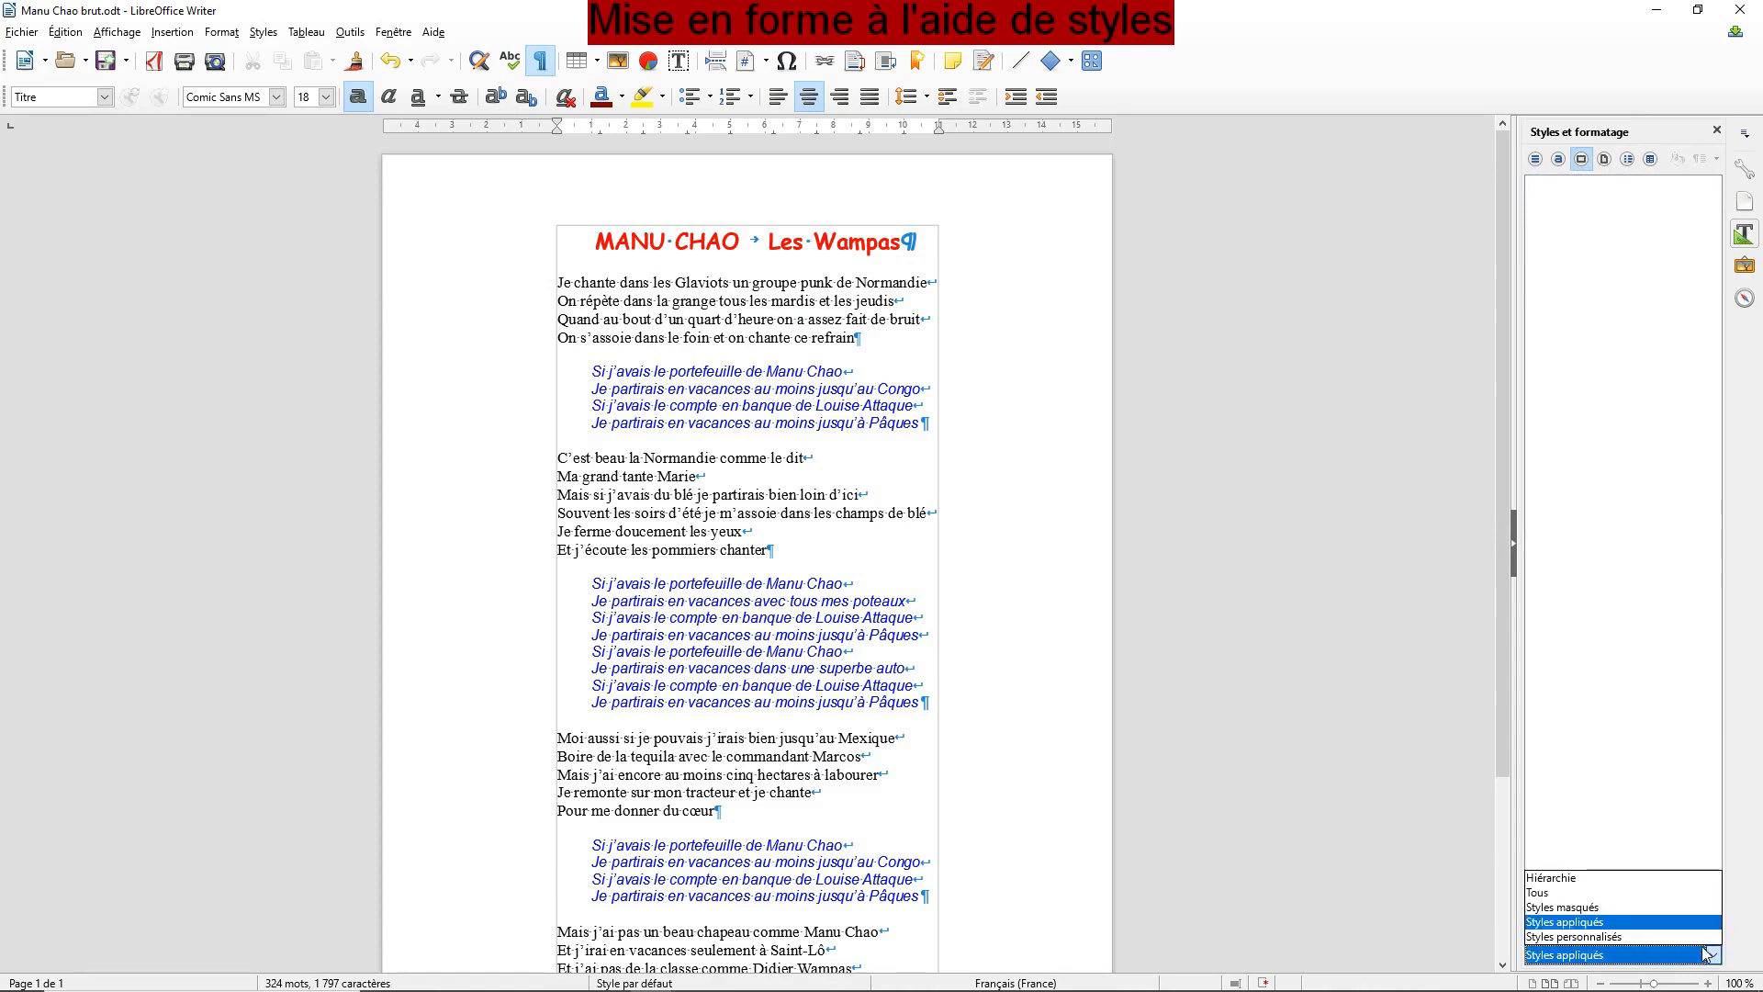
click(1553, 893)
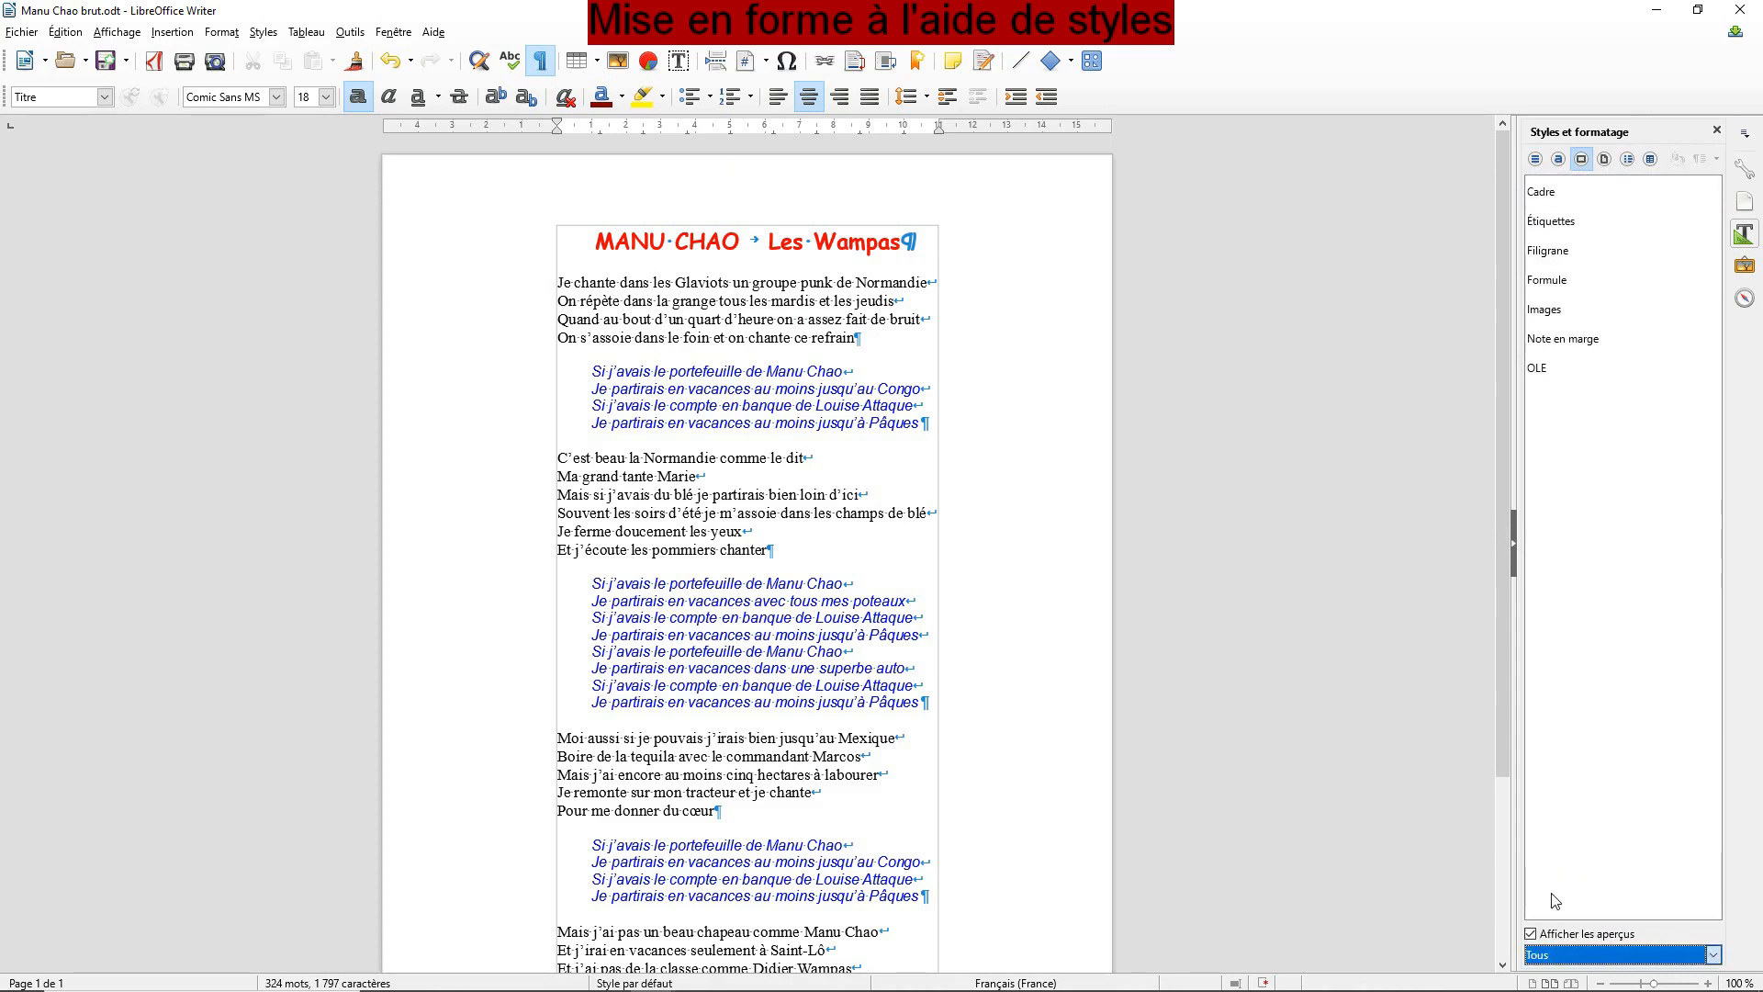
click(1555, 318)
right_click(1553, 314)
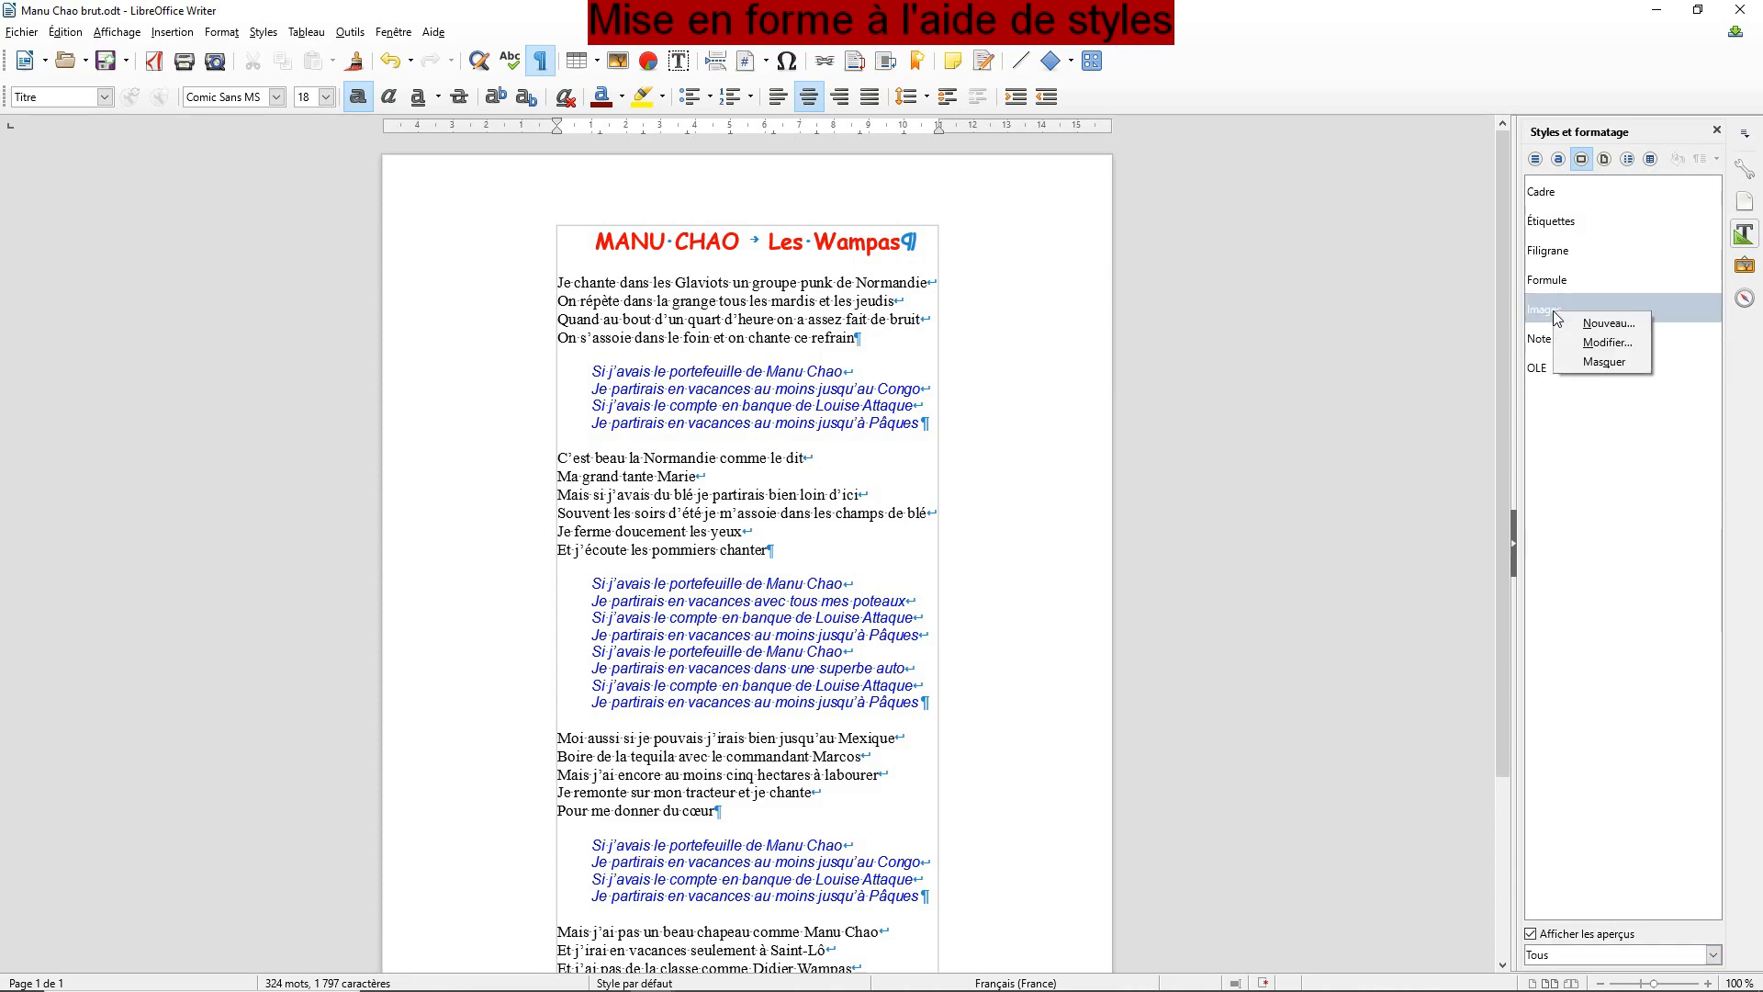
click(1606, 343)
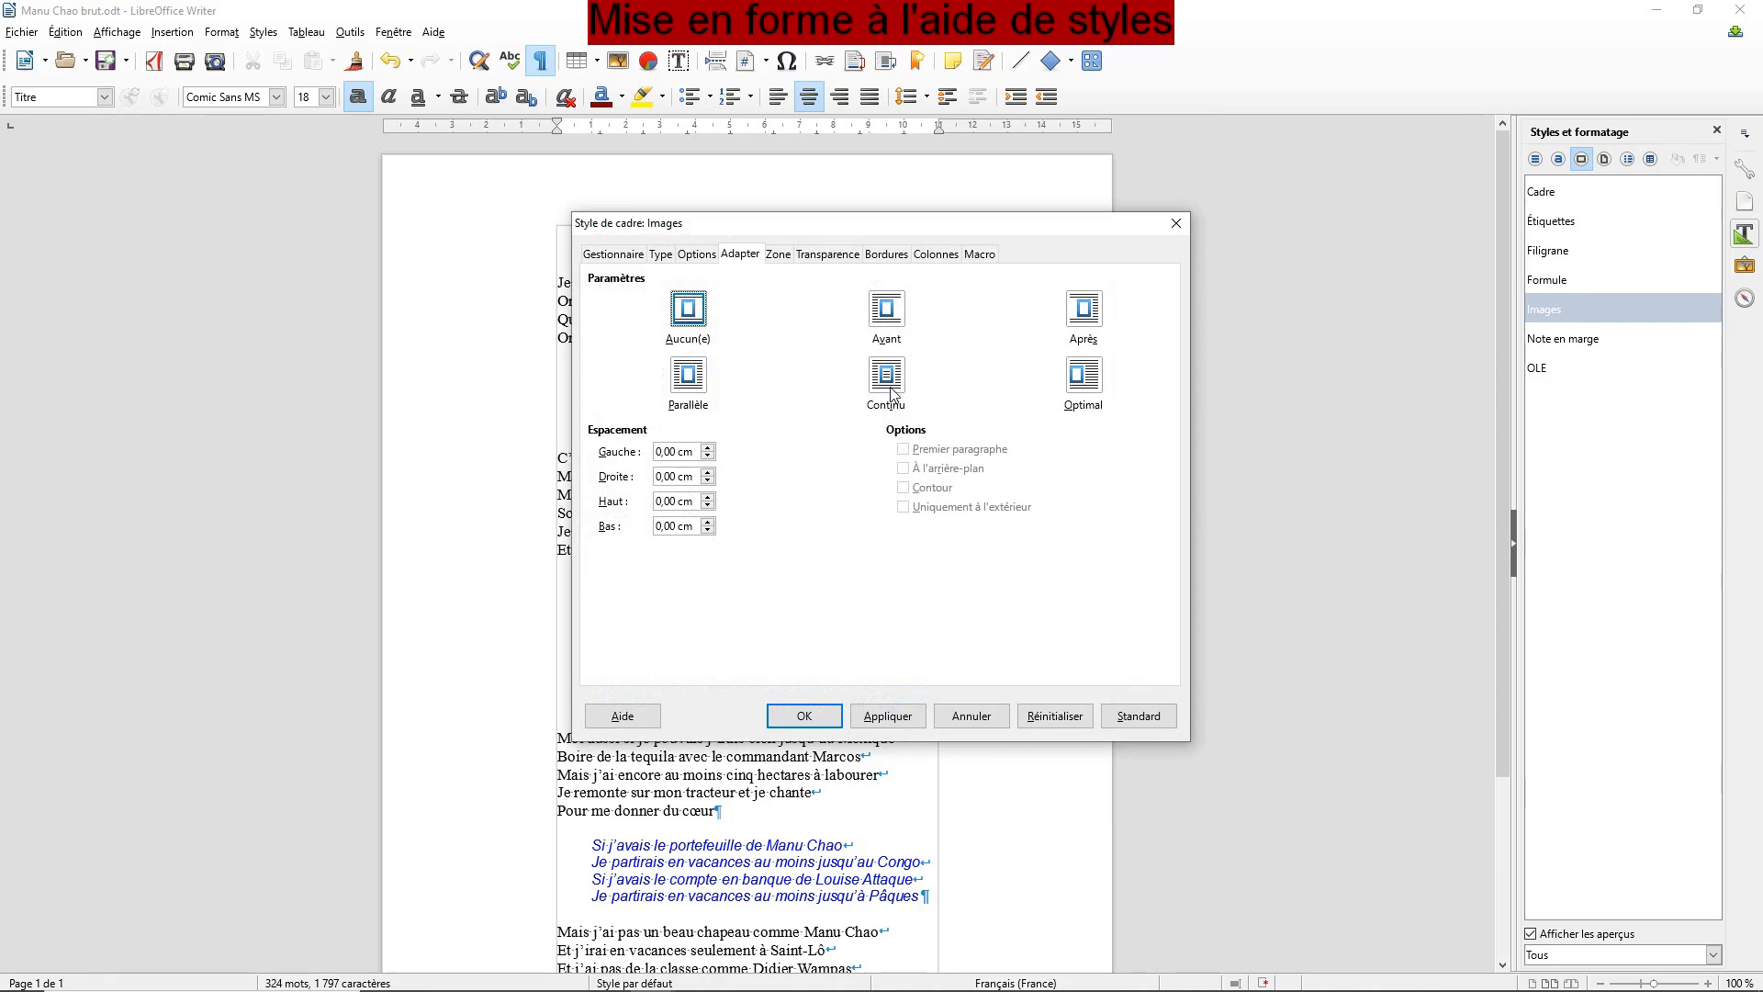
click(889, 381)
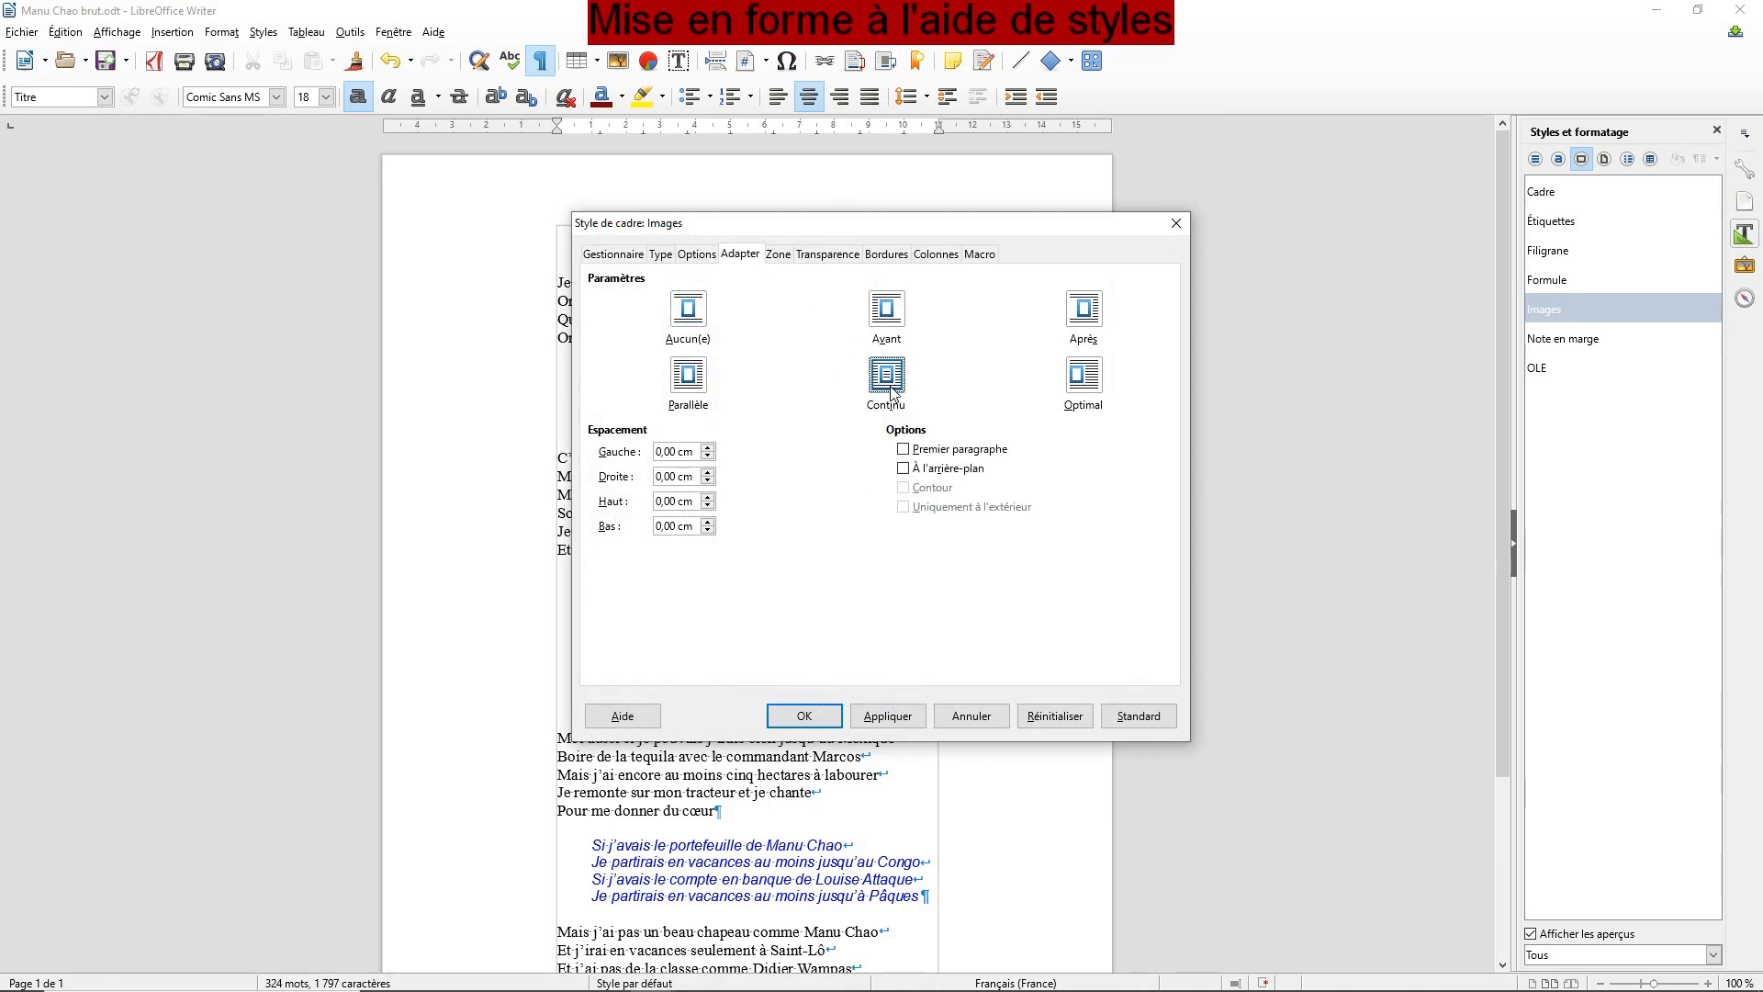
click(904, 469)
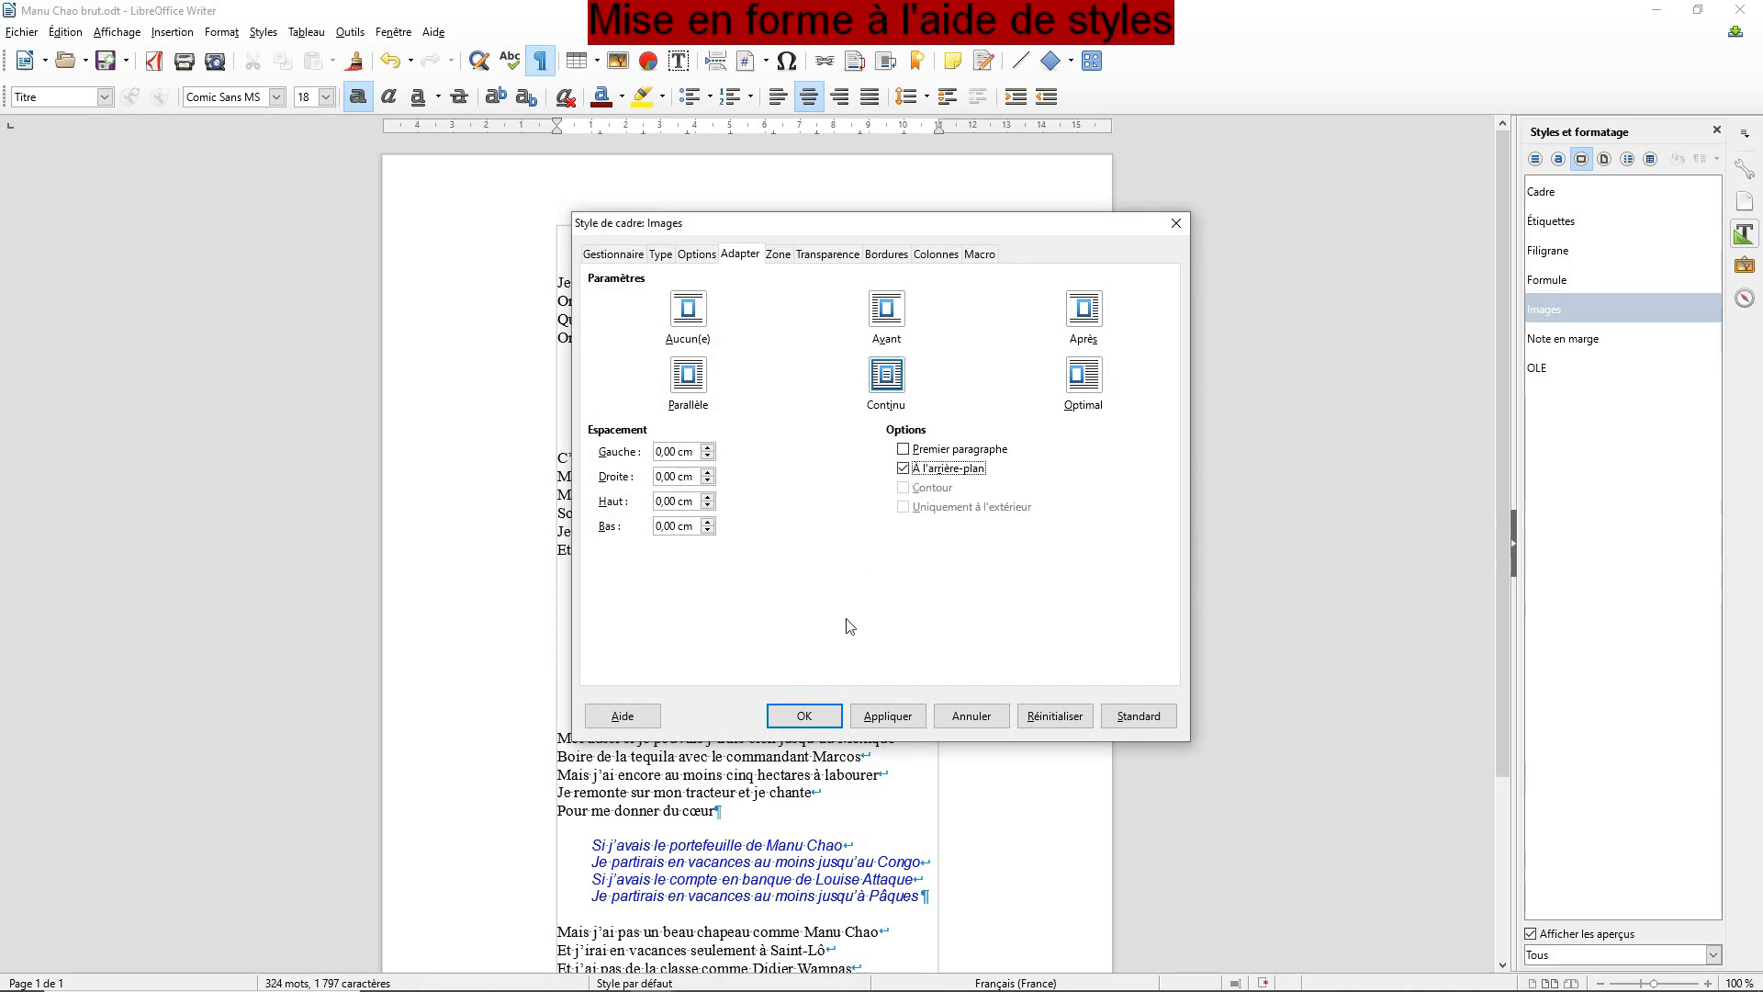
click(816, 718)
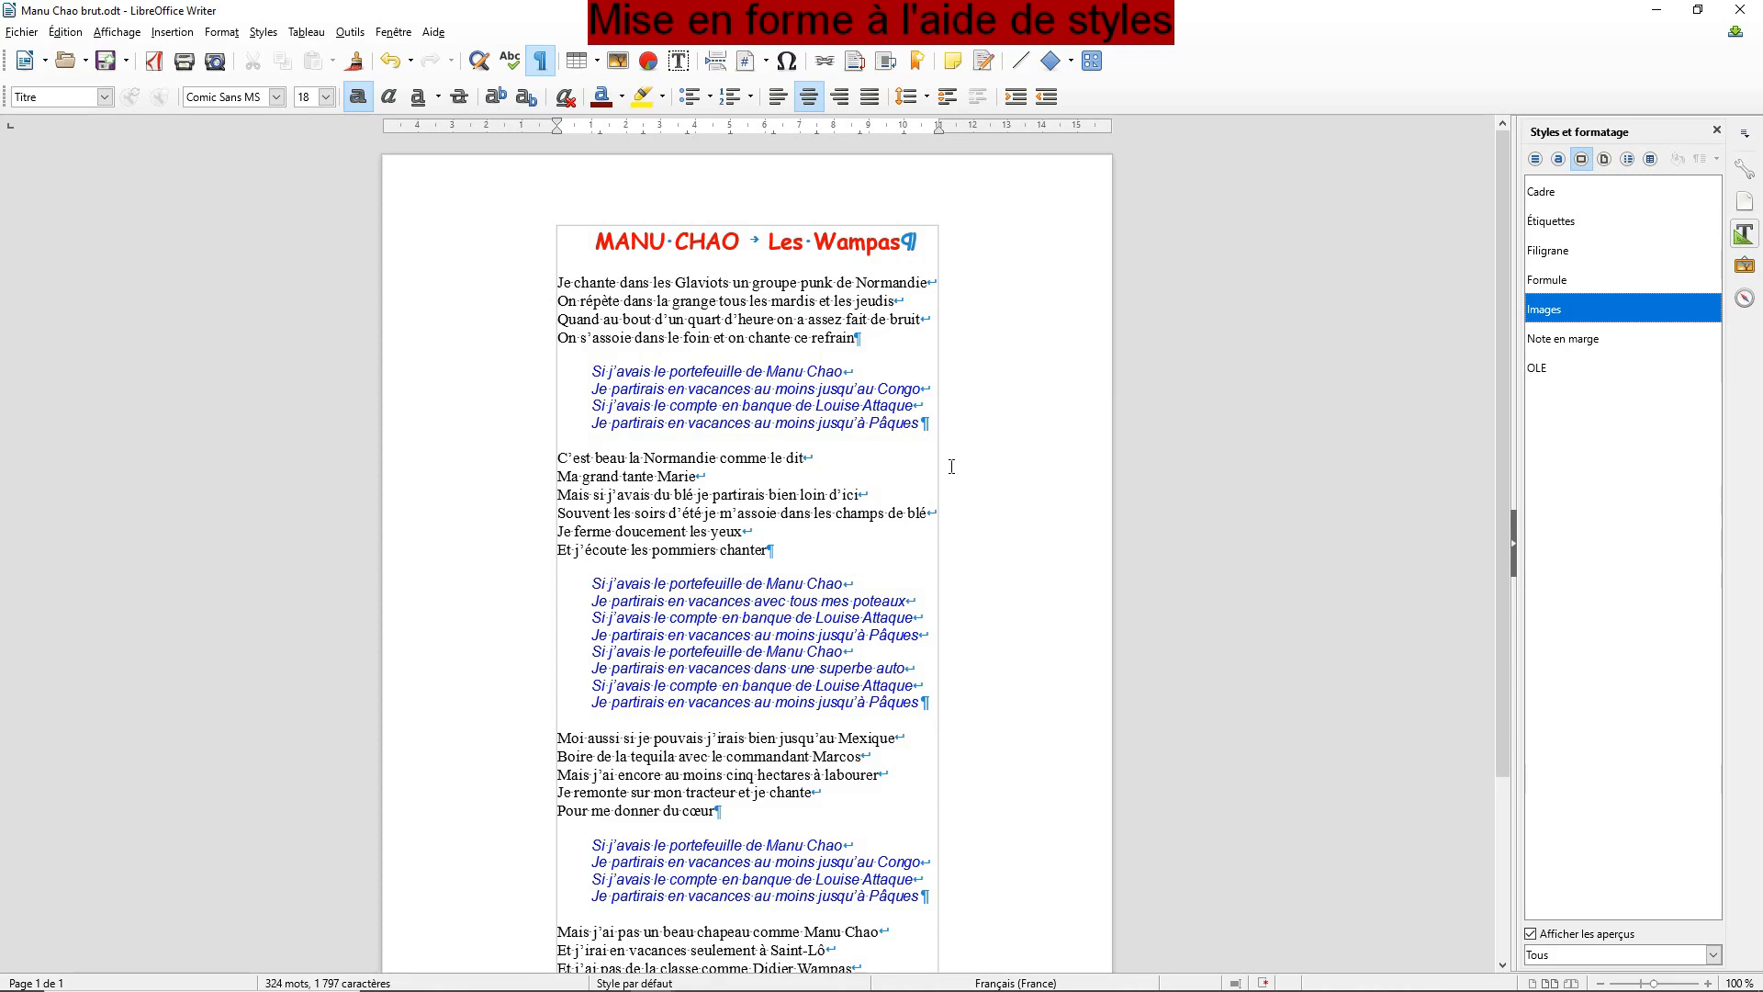
Step: Insert the portefeuille image from the Info folder at the first verse, using the Images style
click(939, 323)
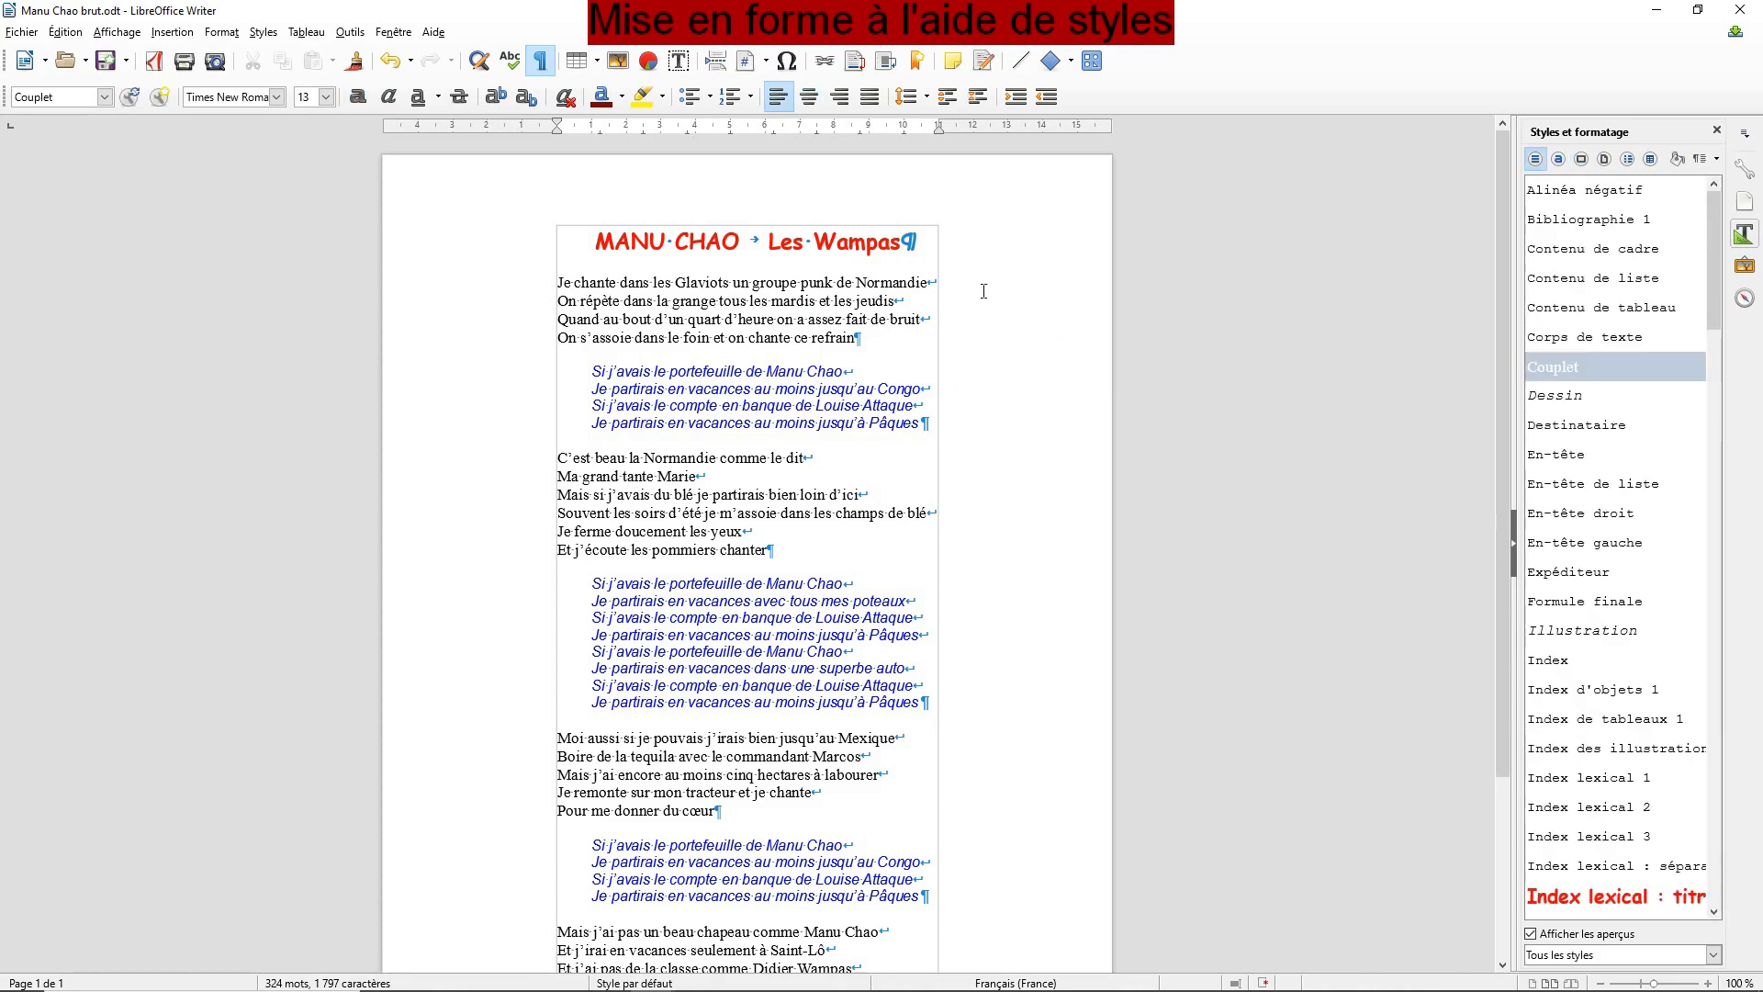
click(174, 30)
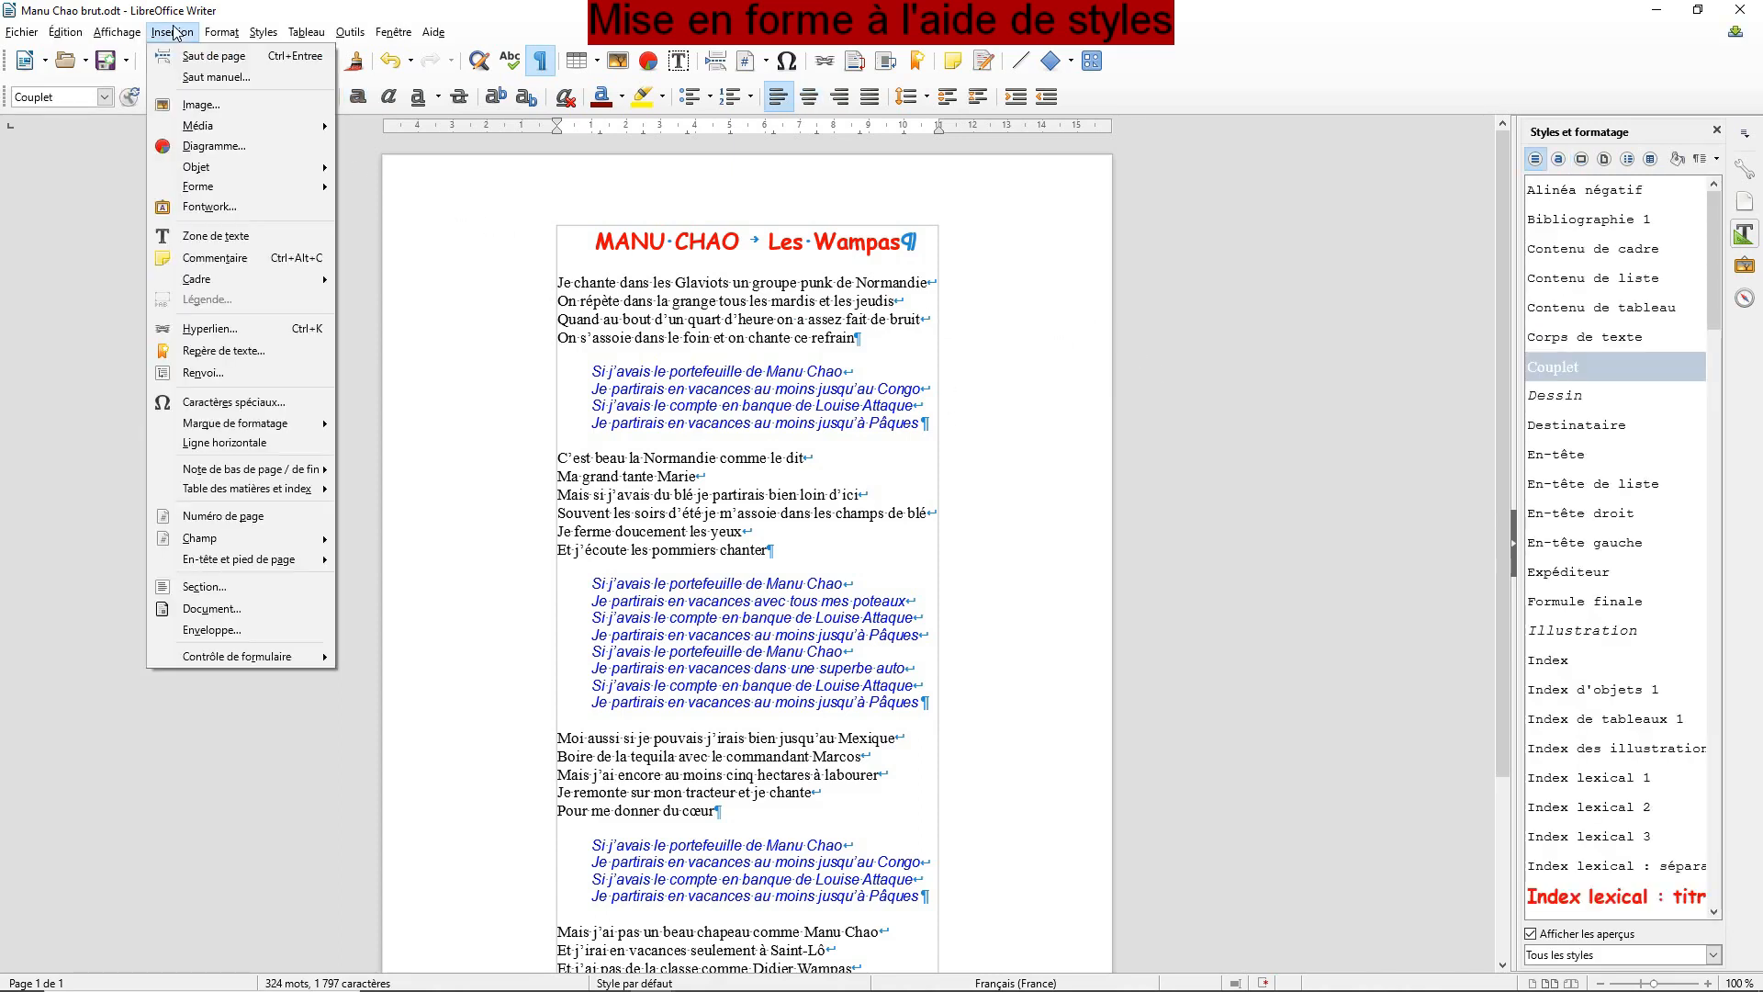
click(213, 107)
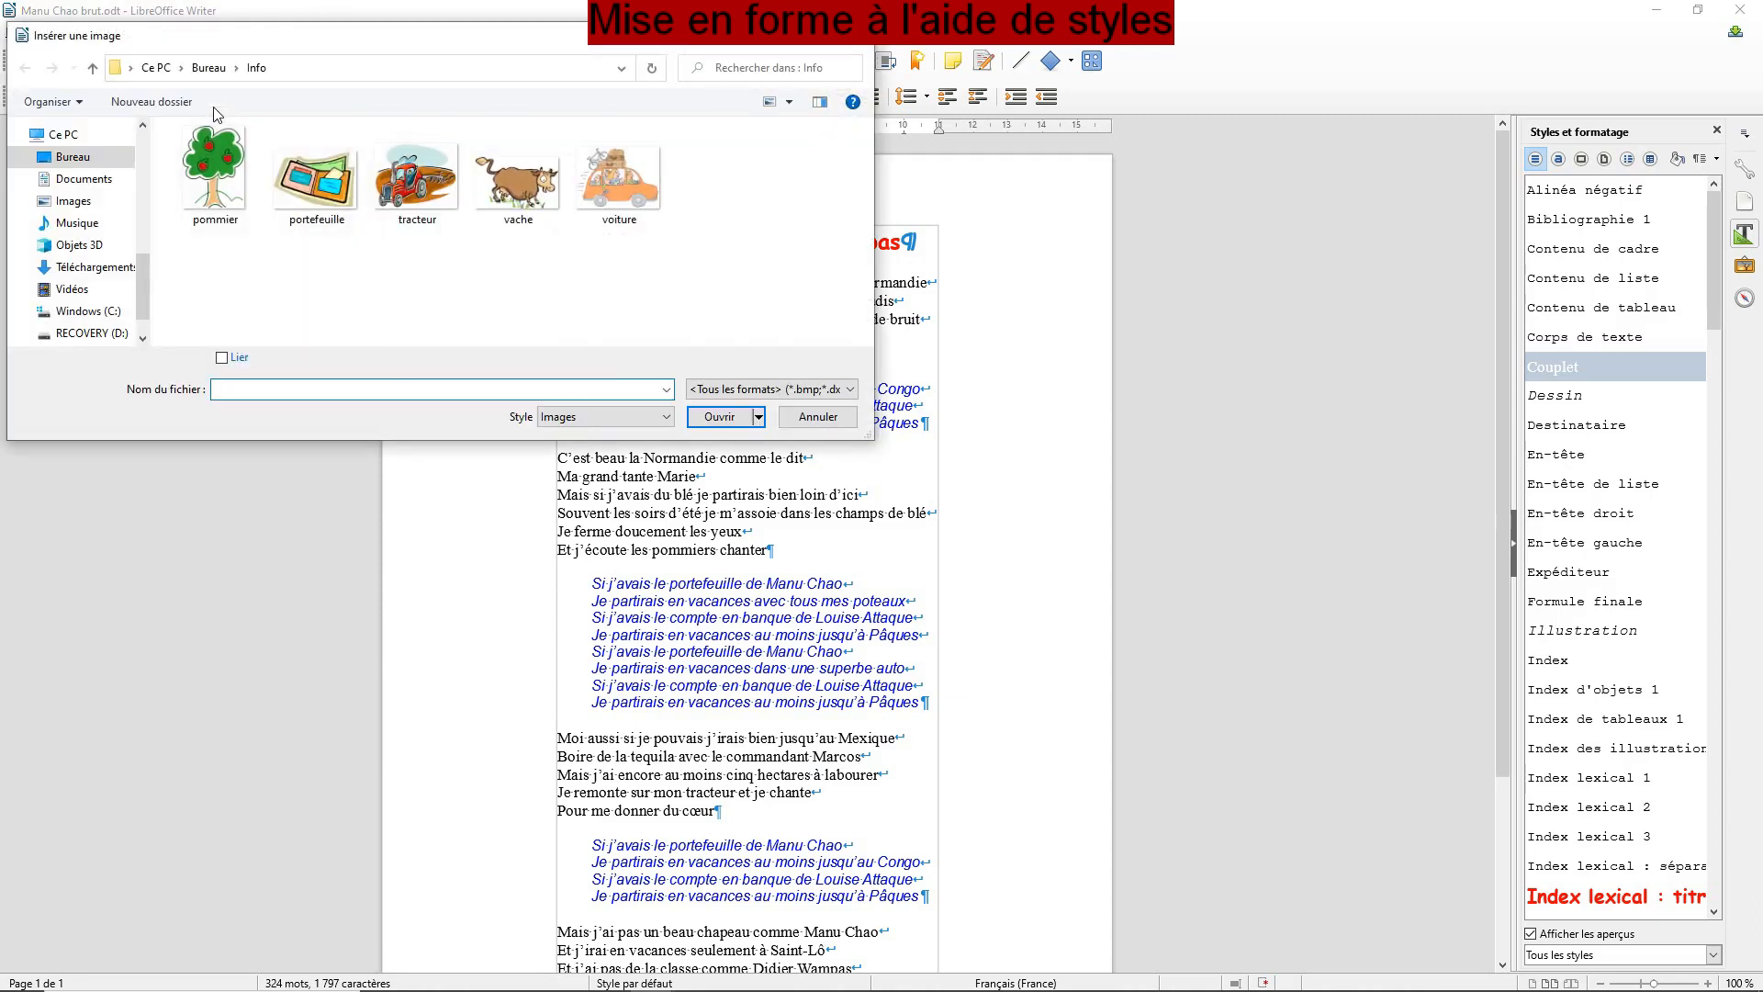
click(314, 176)
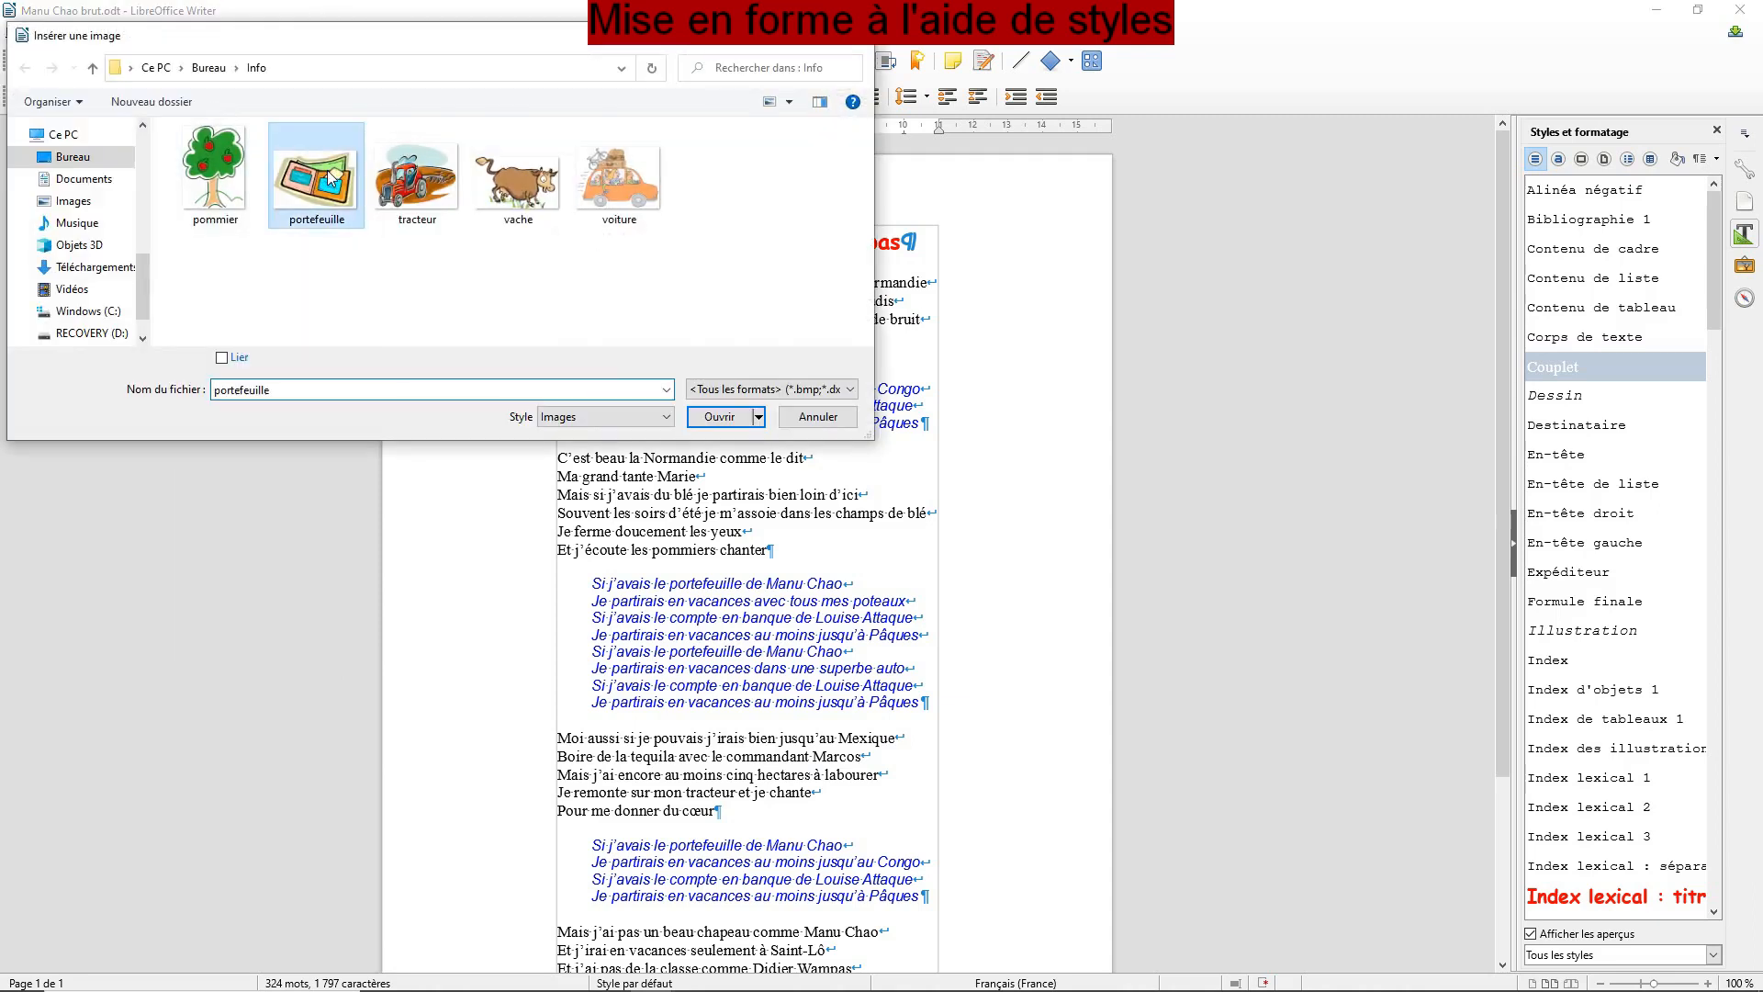
click(717, 418)
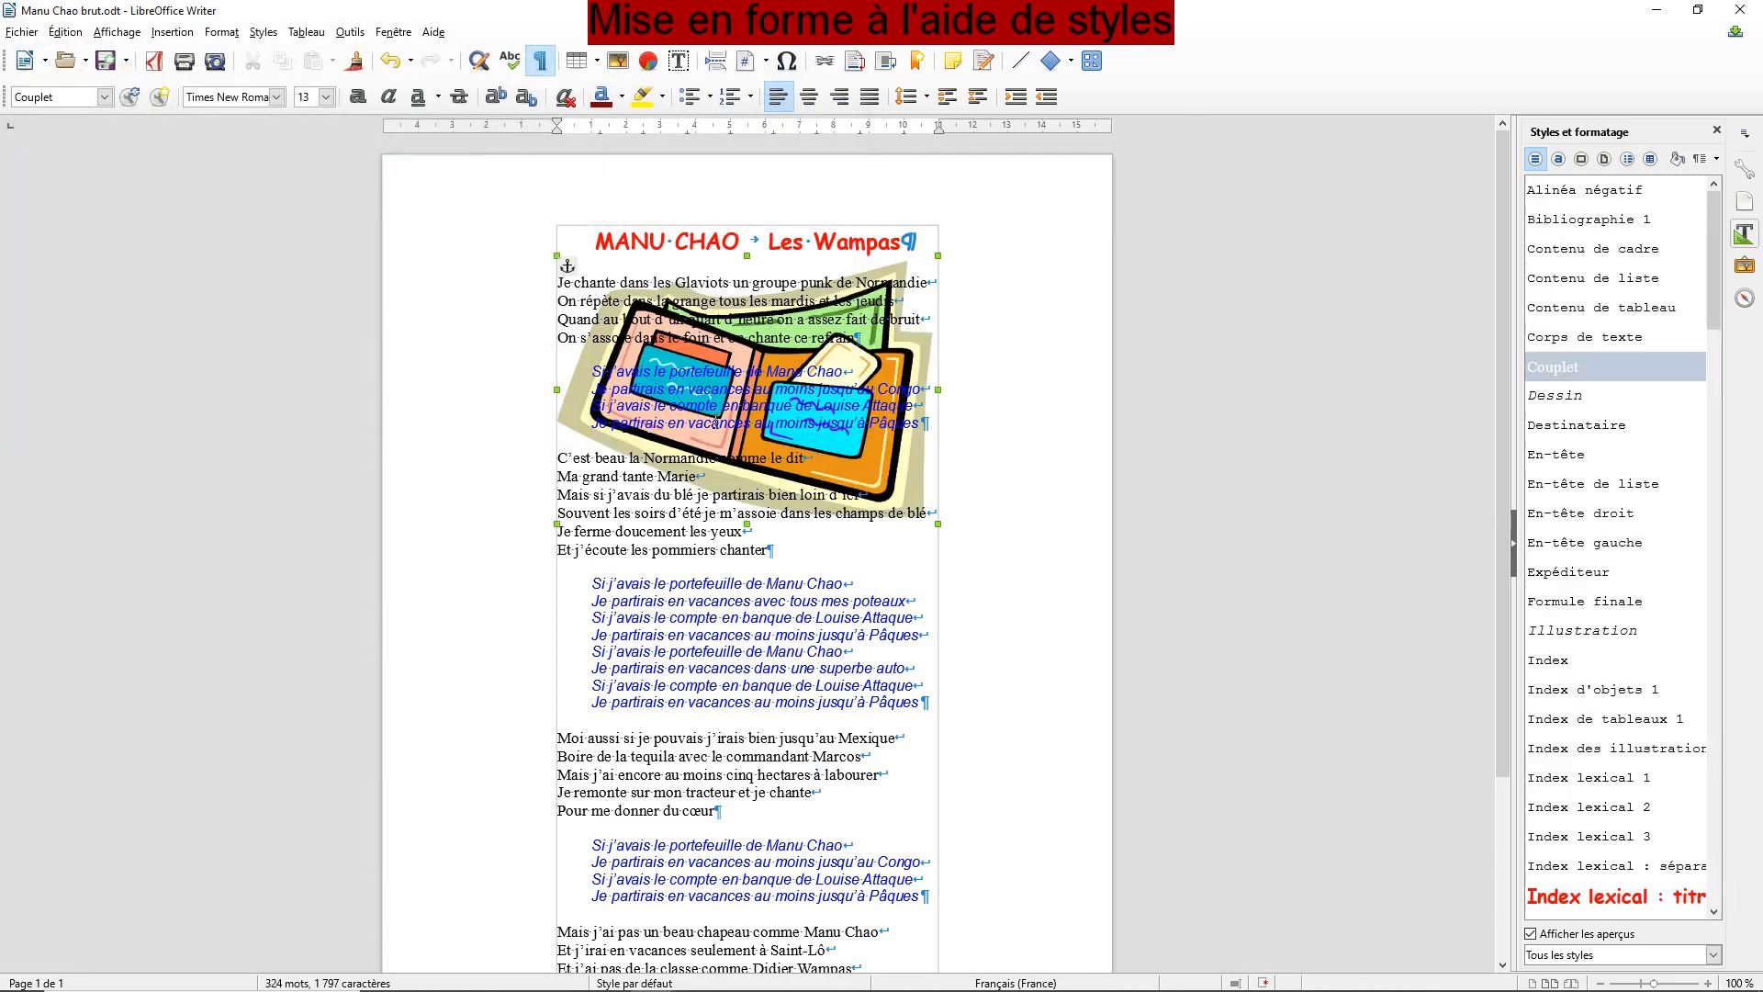
Step: Resize the wallet image to a width of 5,5 cm with its proportions kept
right_click(912, 474)
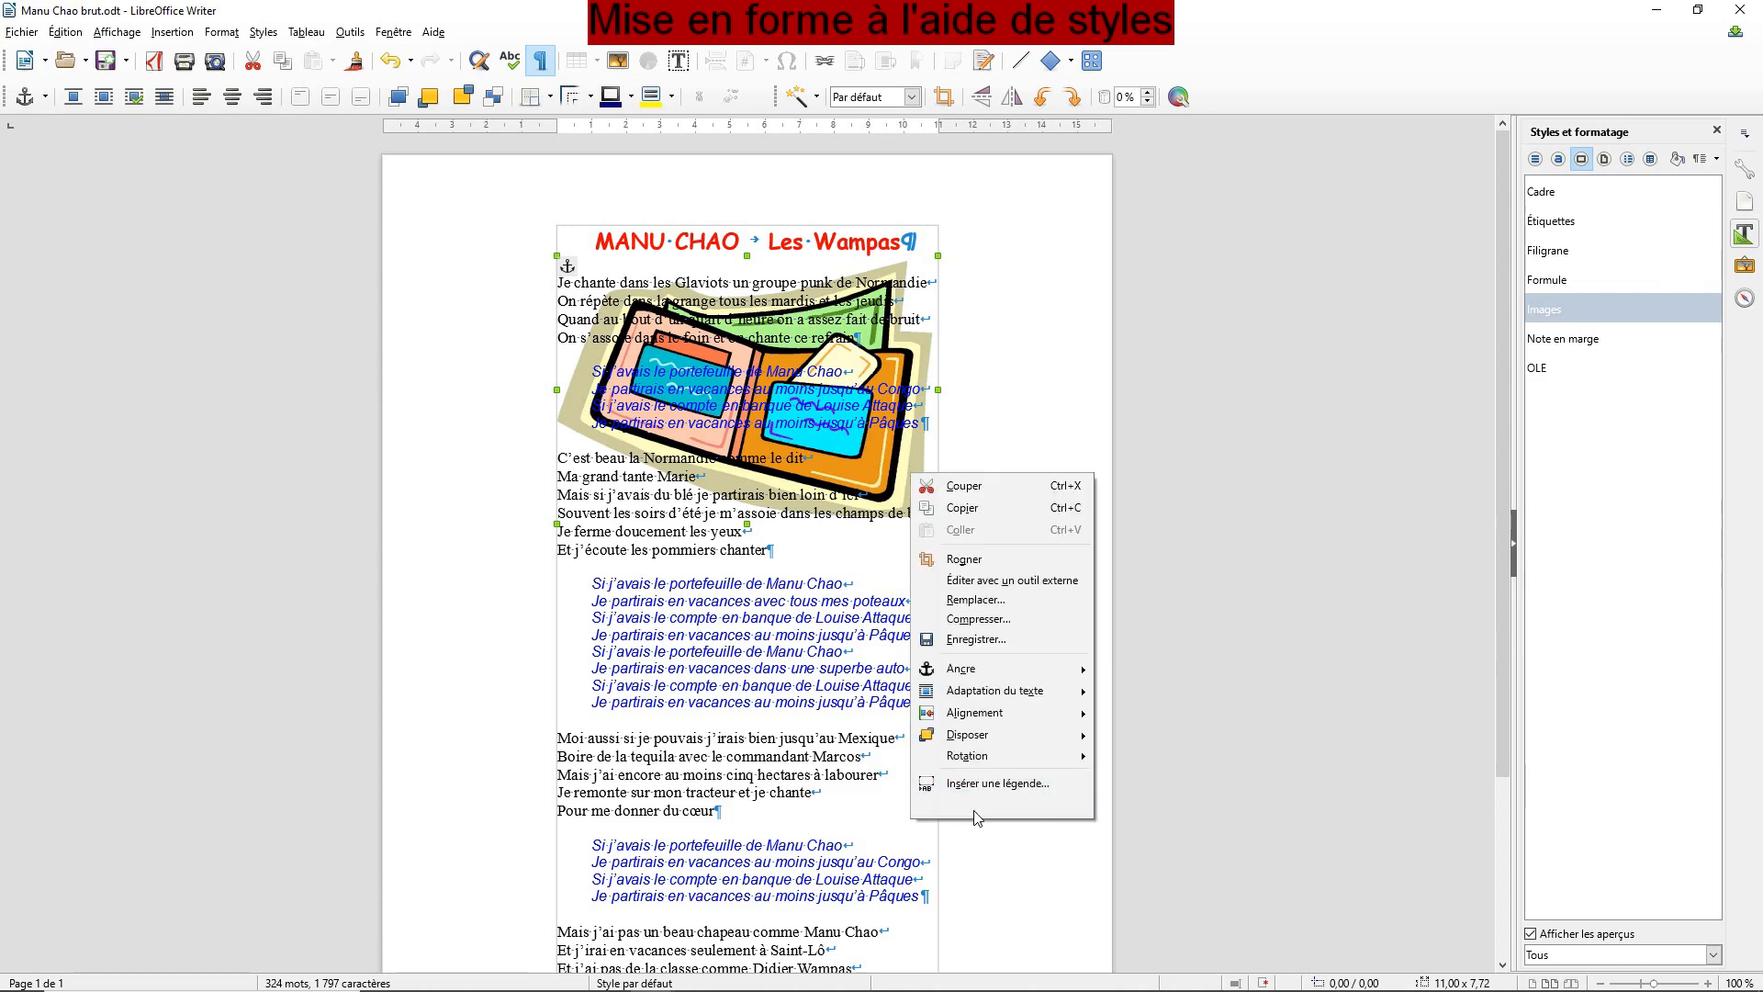
click(978, 806)
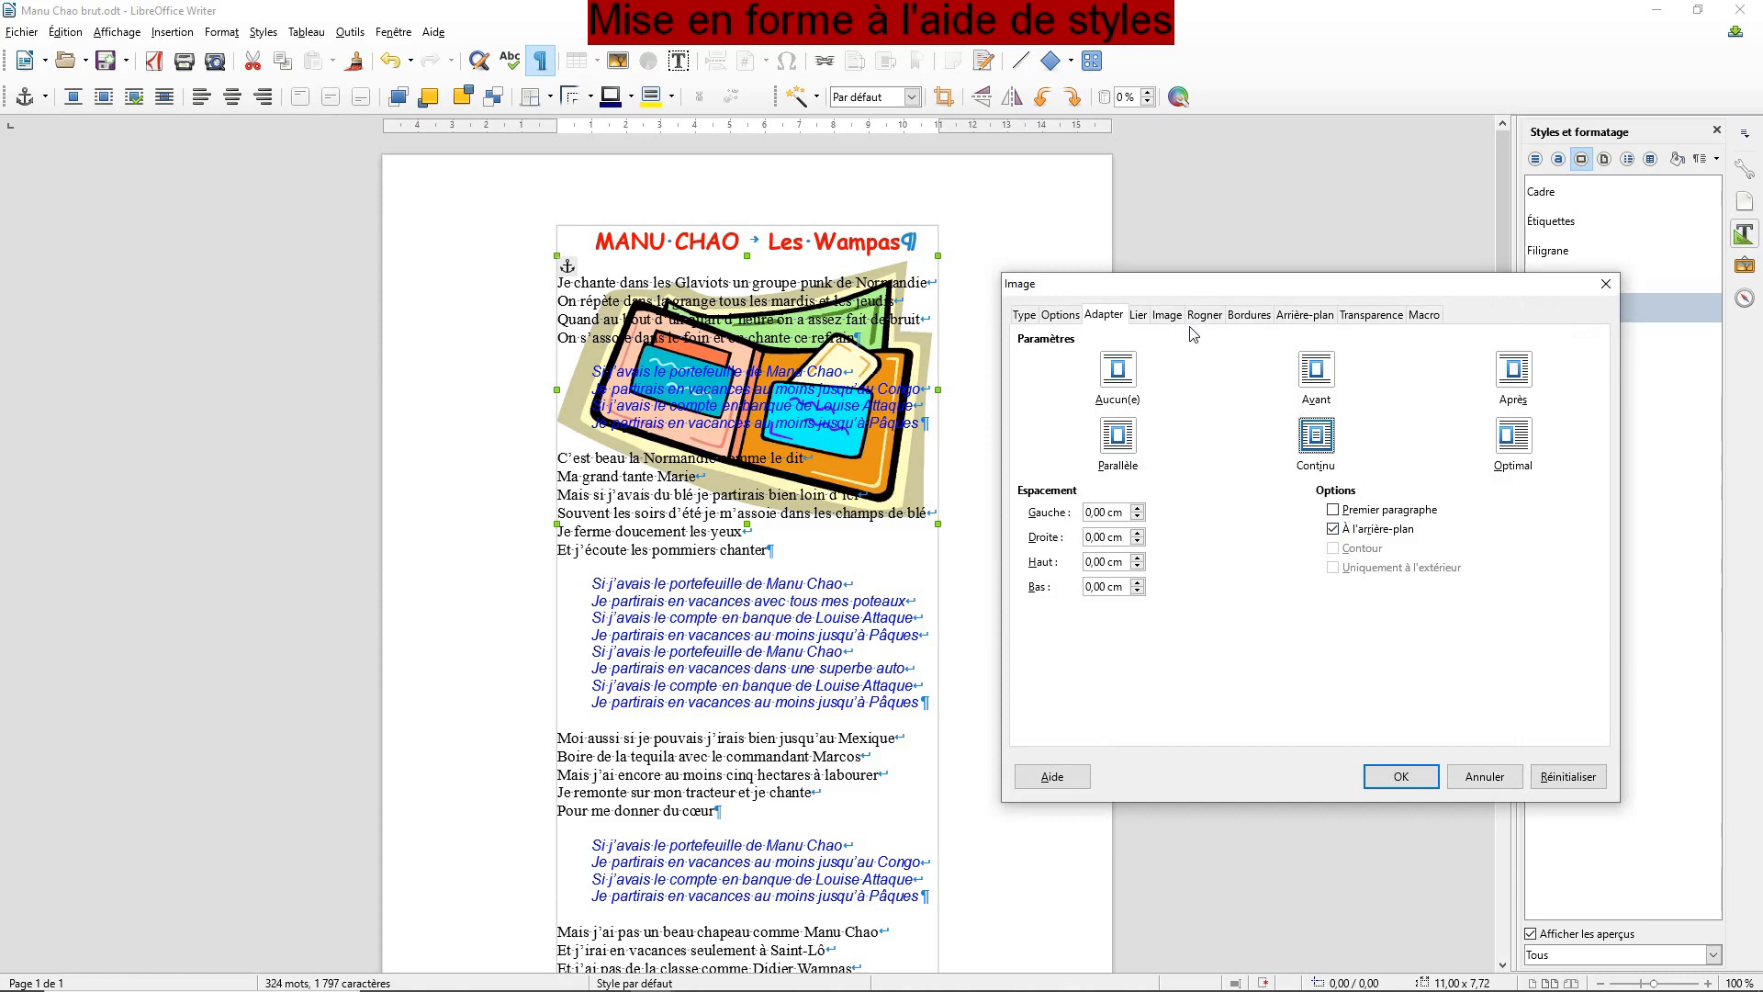
click(1168, 315)
click(1027, 316)
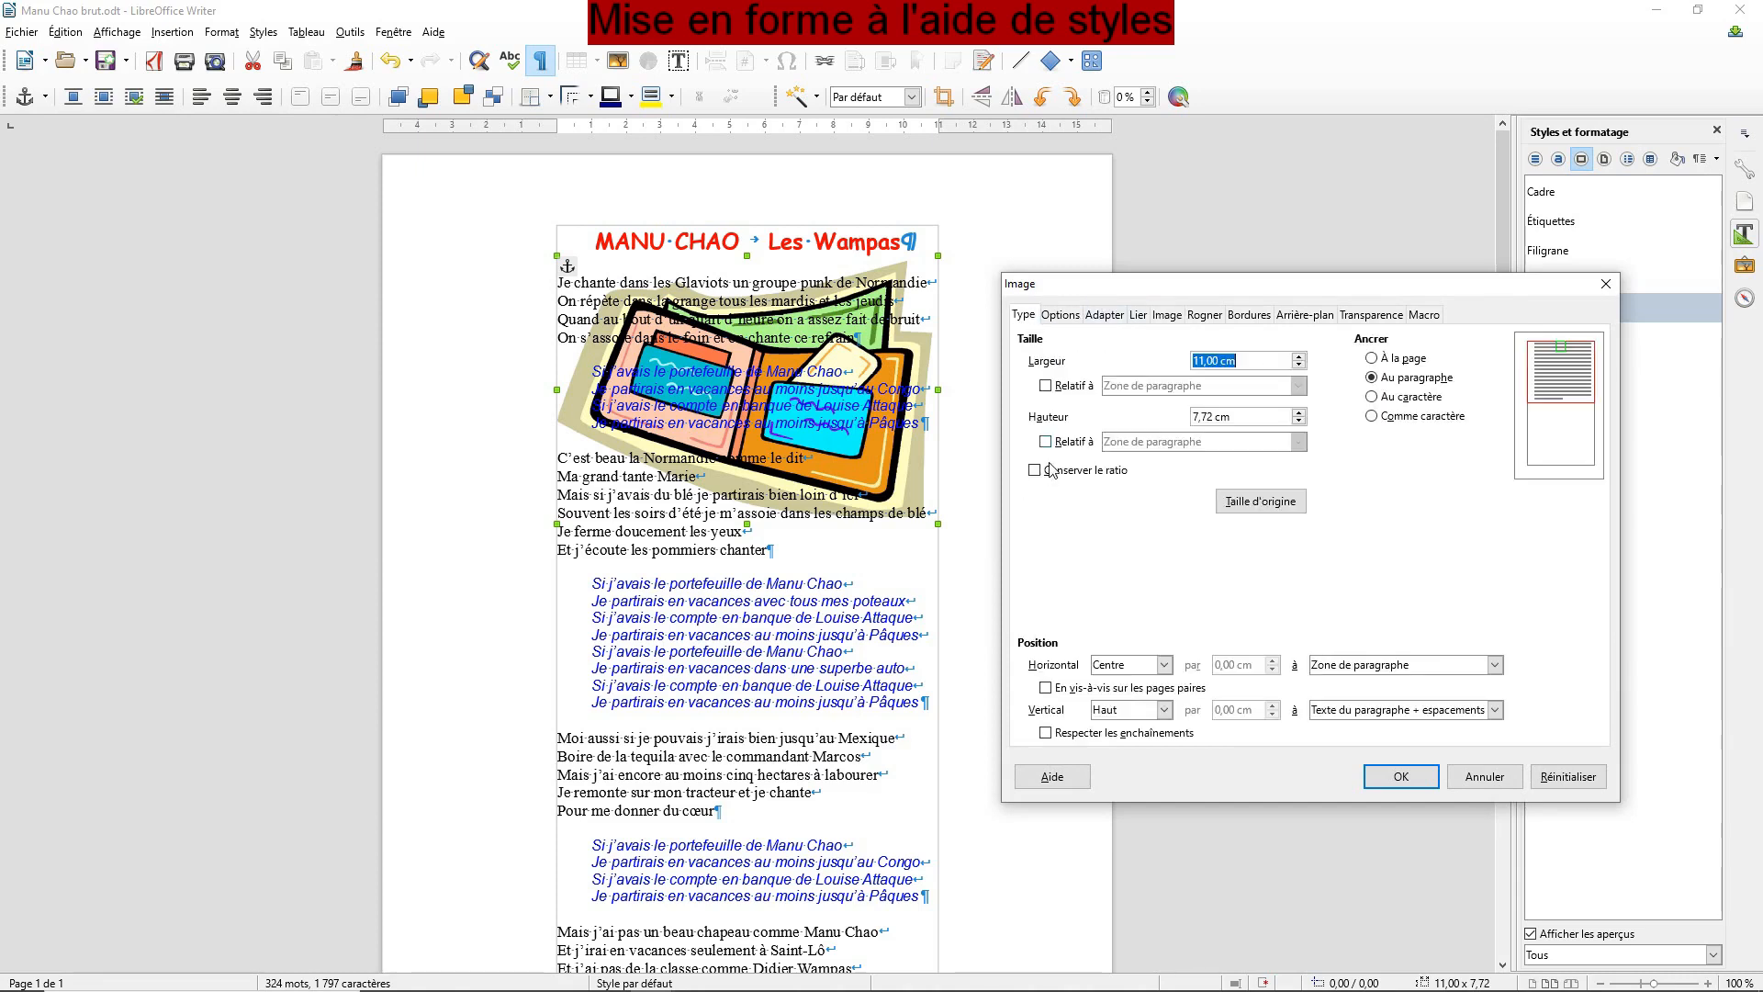
click(1050, 475)
triple_click(1215, 361)
key(Delete)
text(5,5cm)
click(1386, 776)
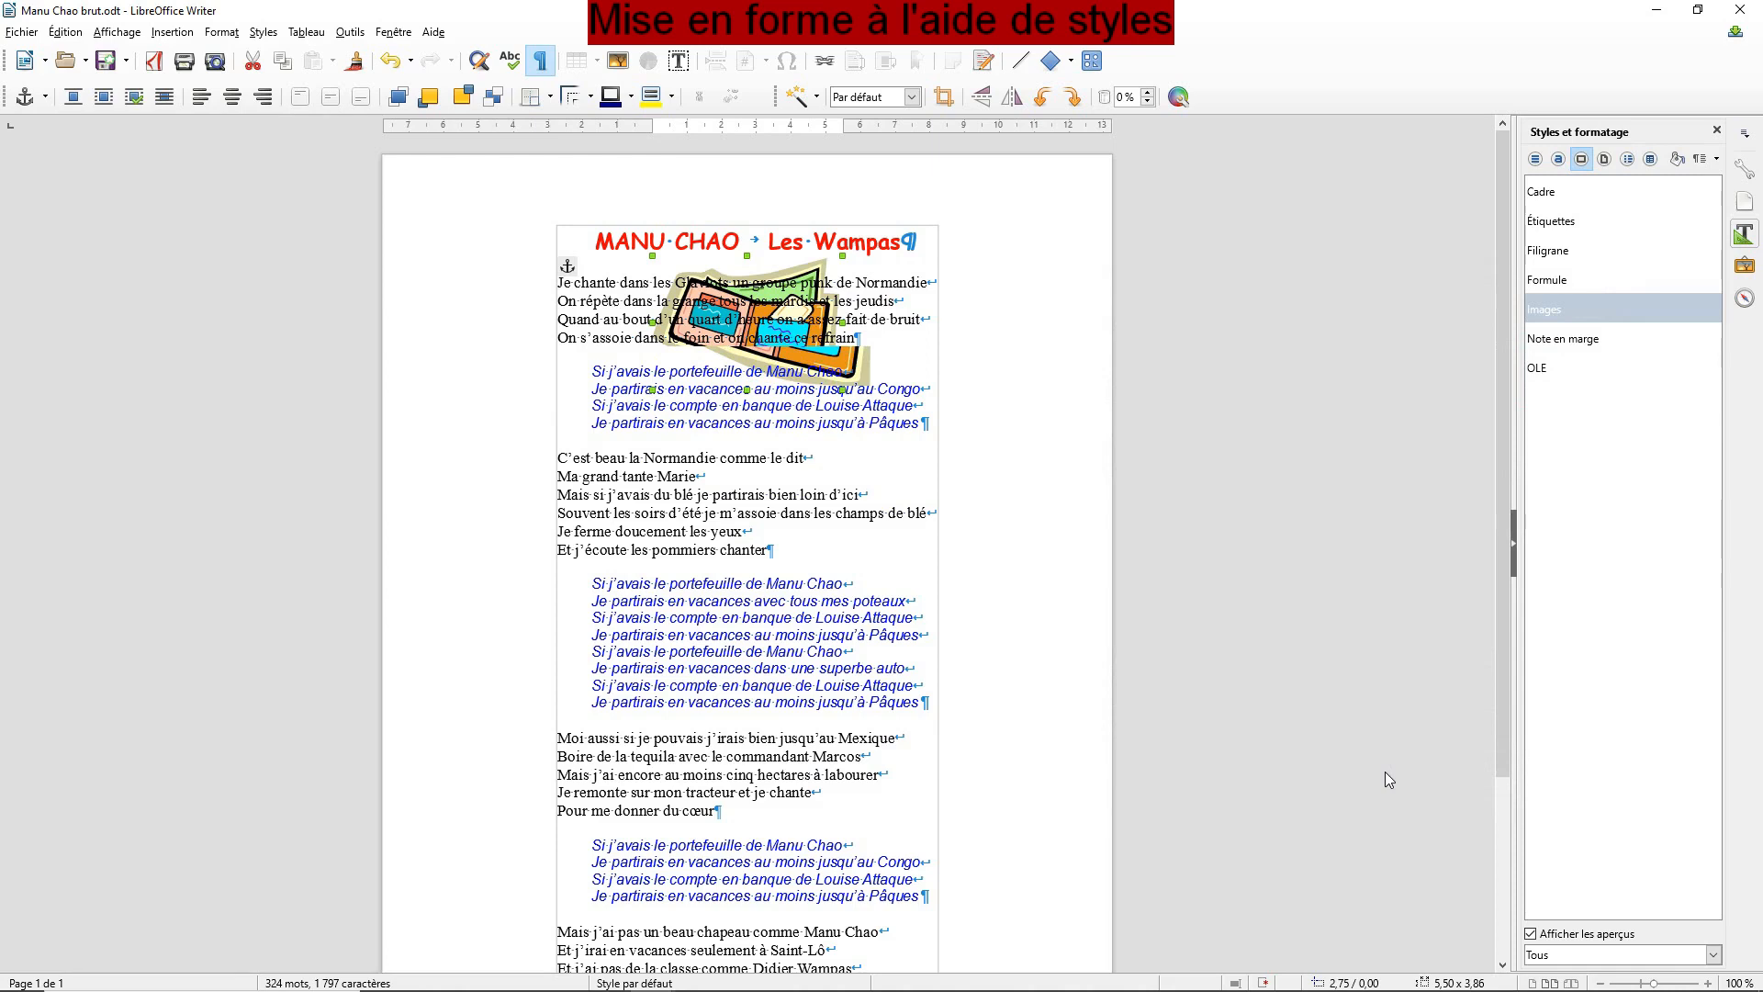
Step: Move the wallet image horizontally into the page's right margin beside the first verse, at about 10,50 cm
key(Right)
key(Right)
key(Right)
key(Right)
key(Right)
key(Right)
key(Right)
key(Right)
key(Right)
key(Right)
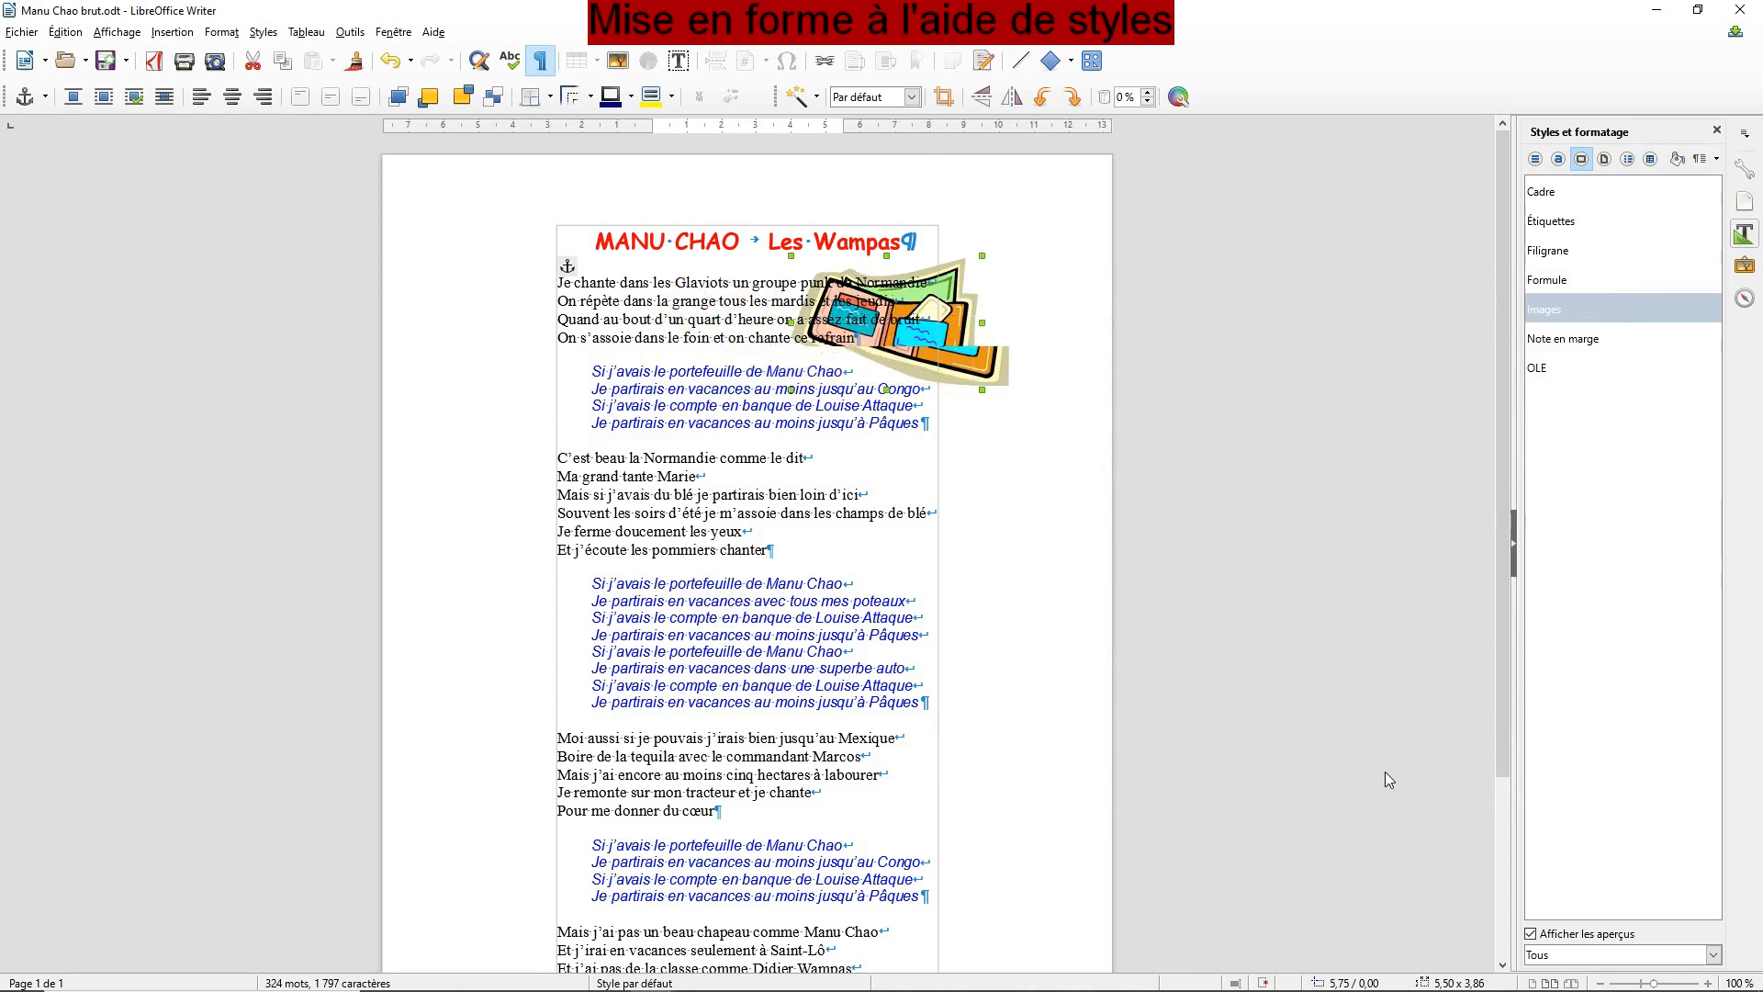
key(Right)
key(Right)
key(Right)
key(Right)
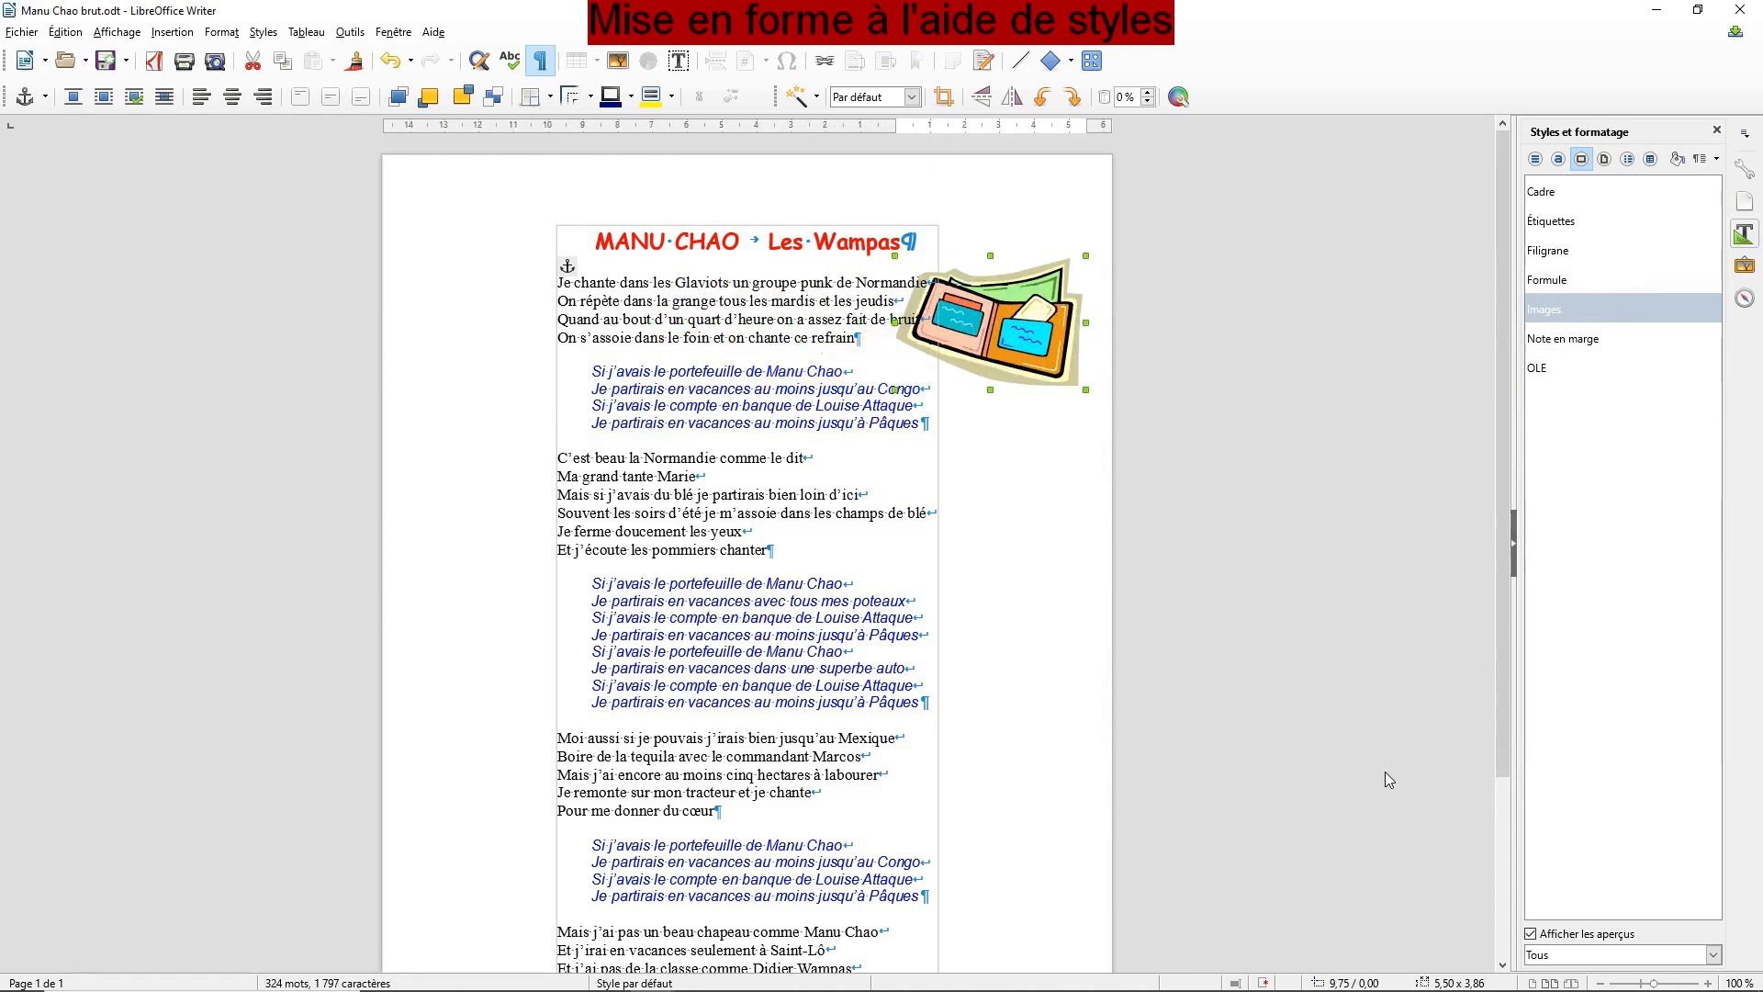
key(Right)
key(Right)
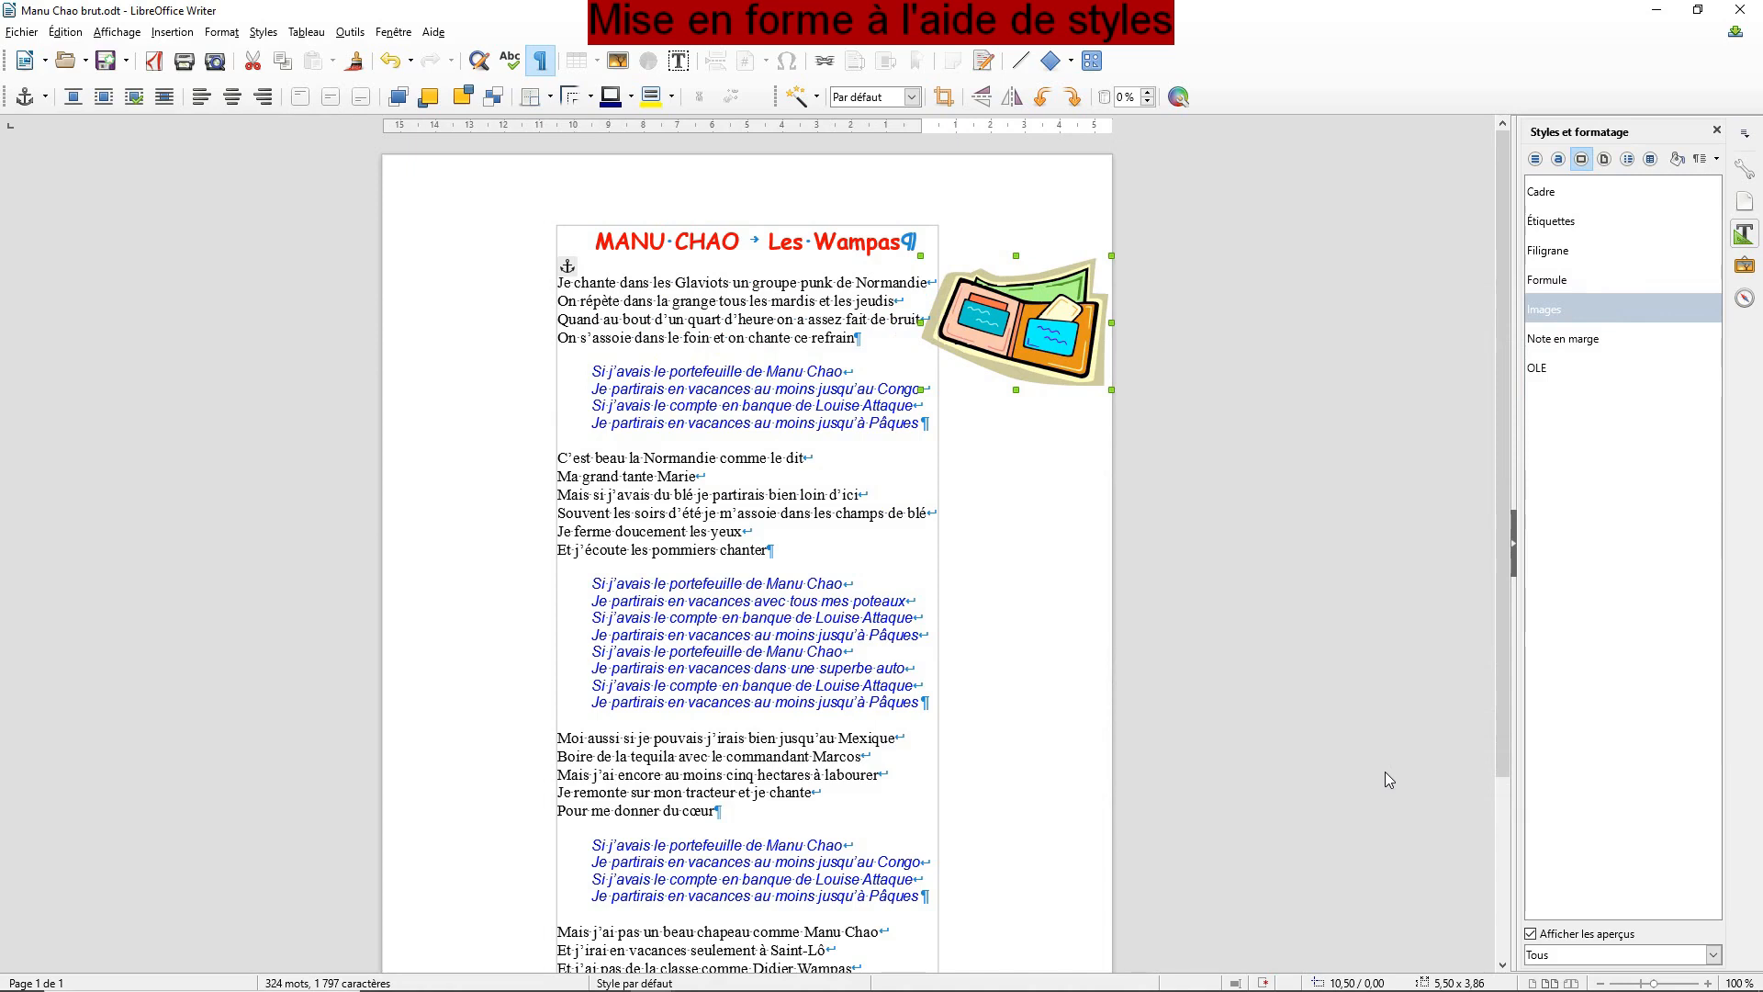
Step: Insert the pommier image at the second verse, using the Images style
click(651, 511)
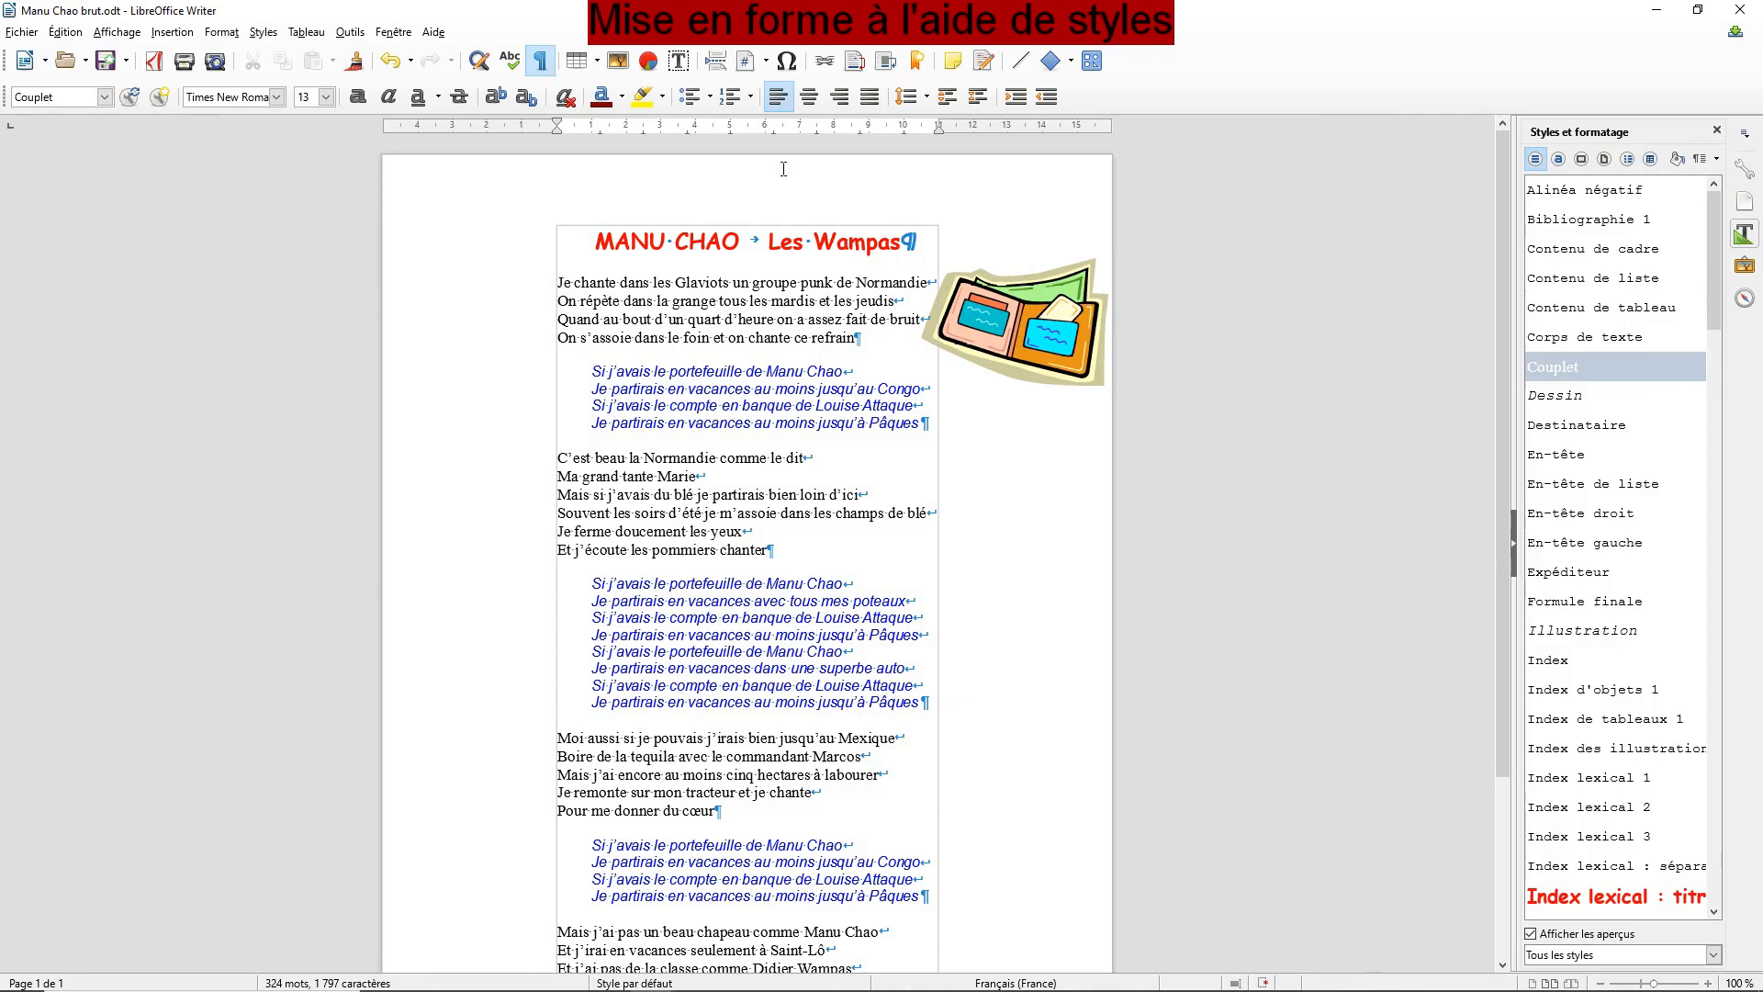
click(184, 33)
click(201, 103)
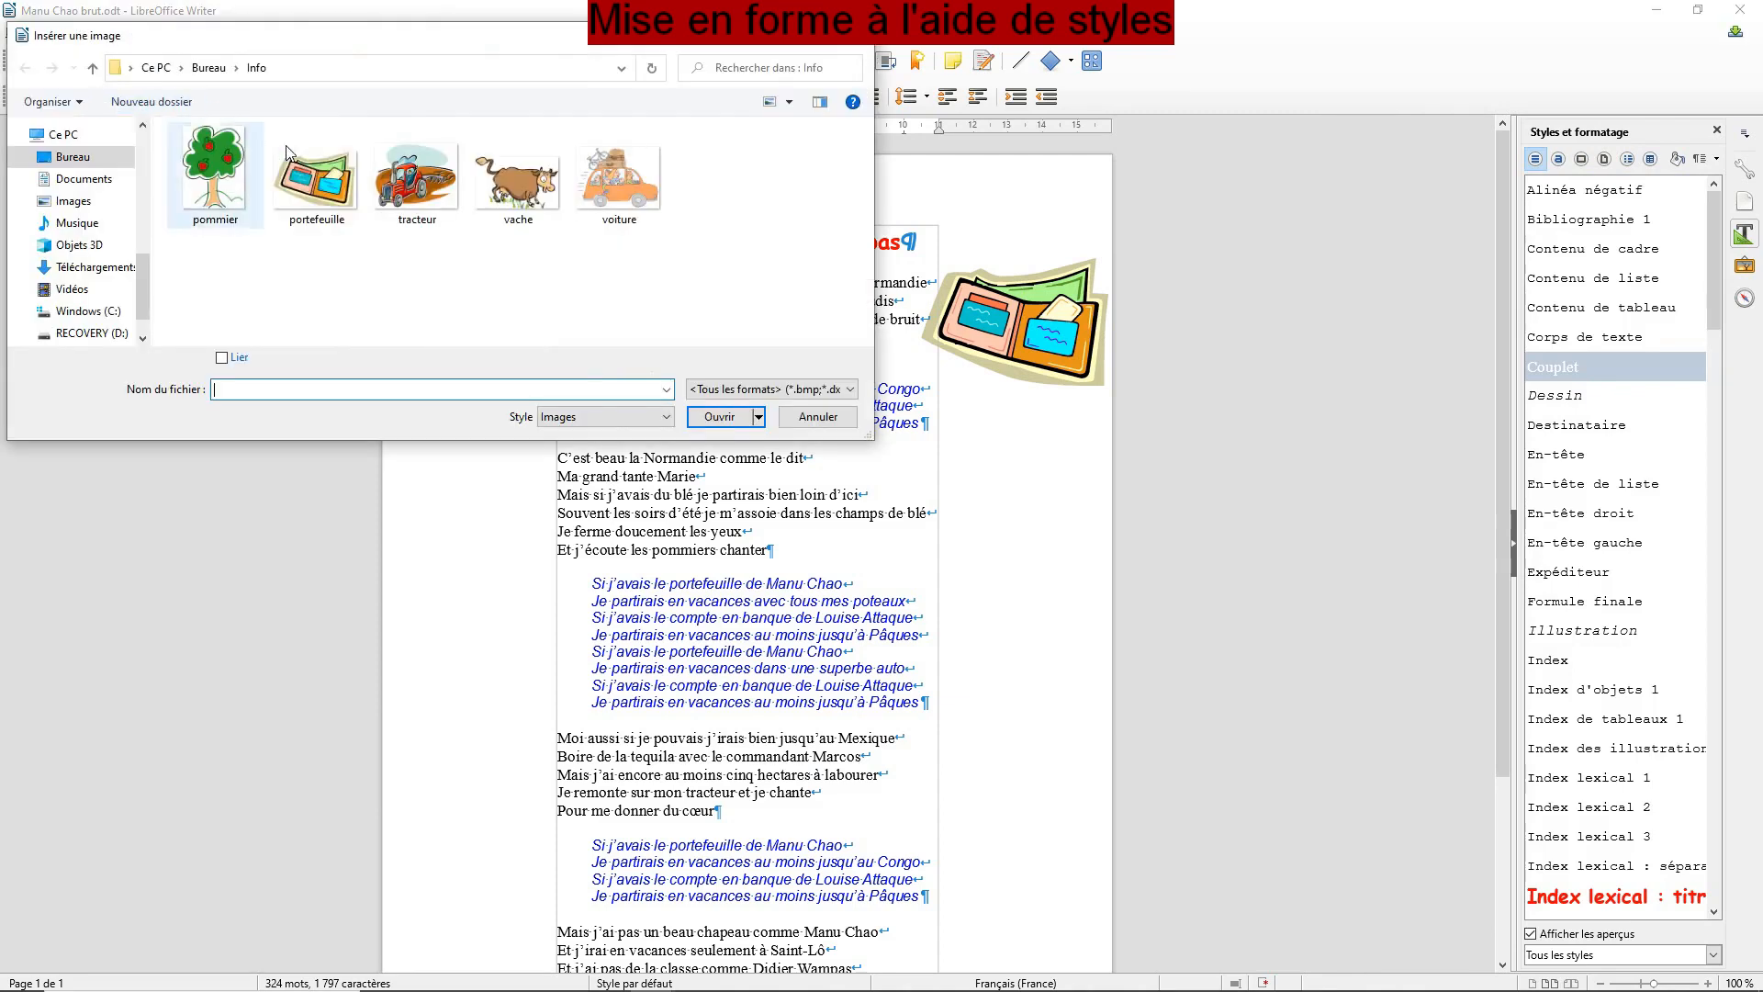
click(255, 200)
click(744, 421)
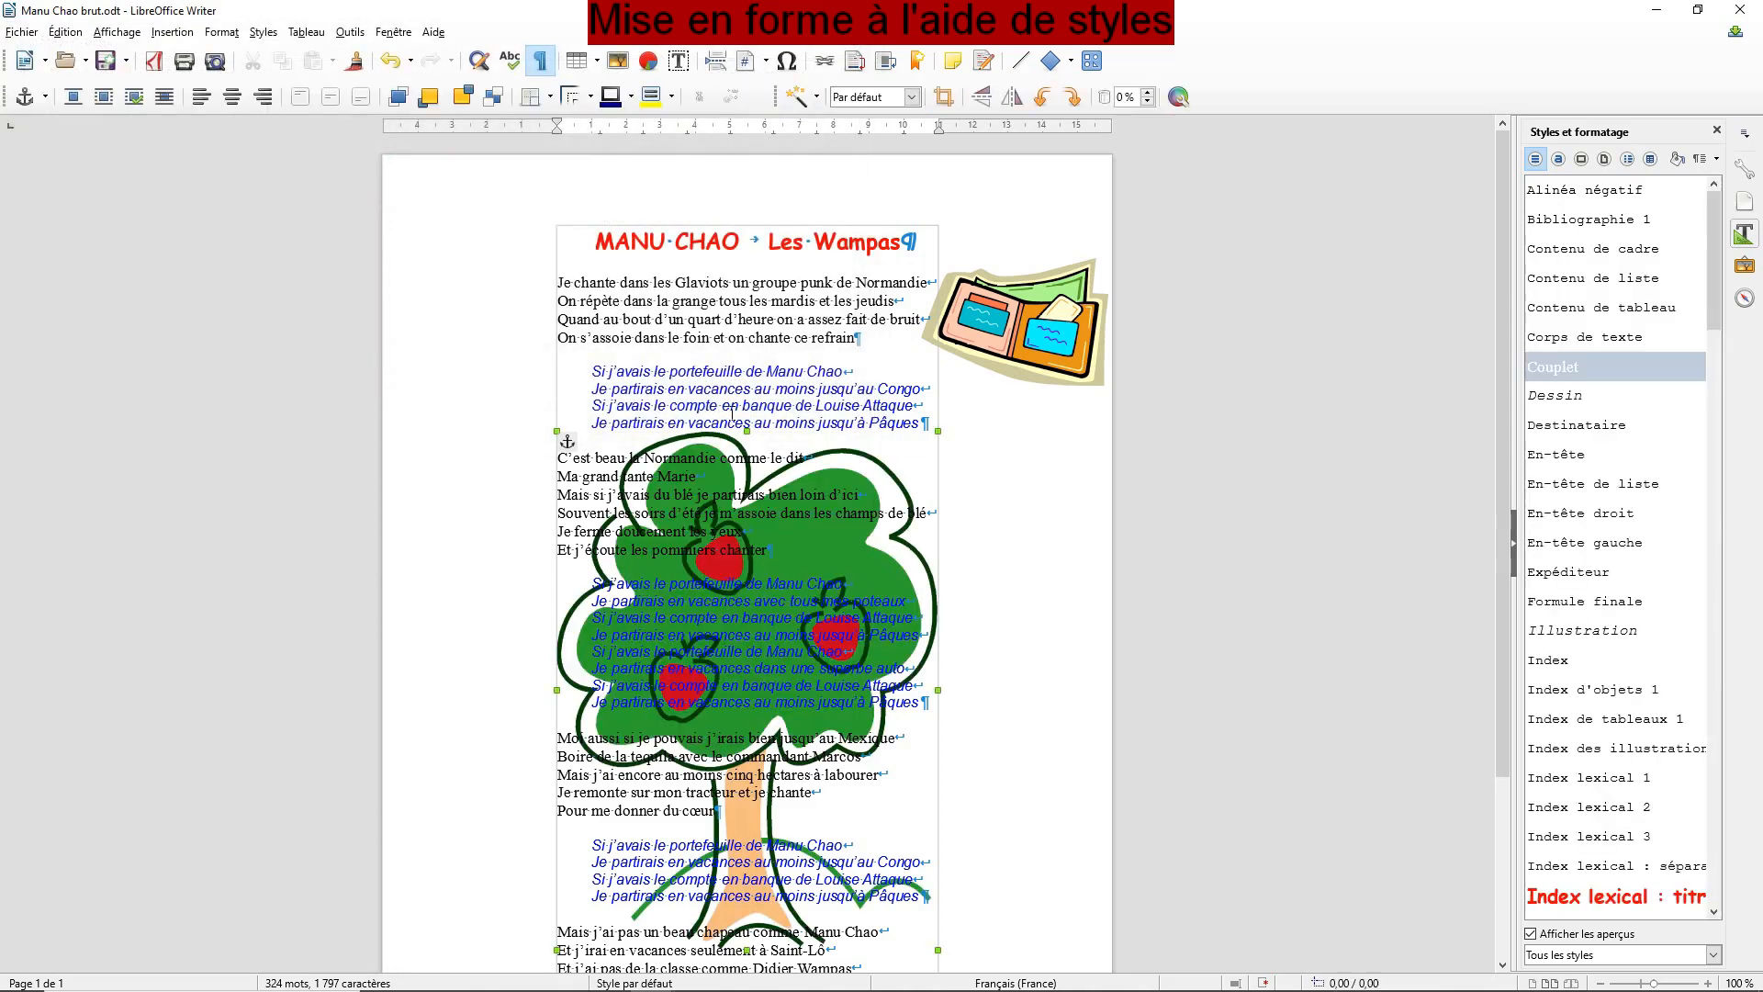
Step: Resize the apple tree image to a width of 4 cm with its proportions kept
right_click(907, 558)
click(985, 898)
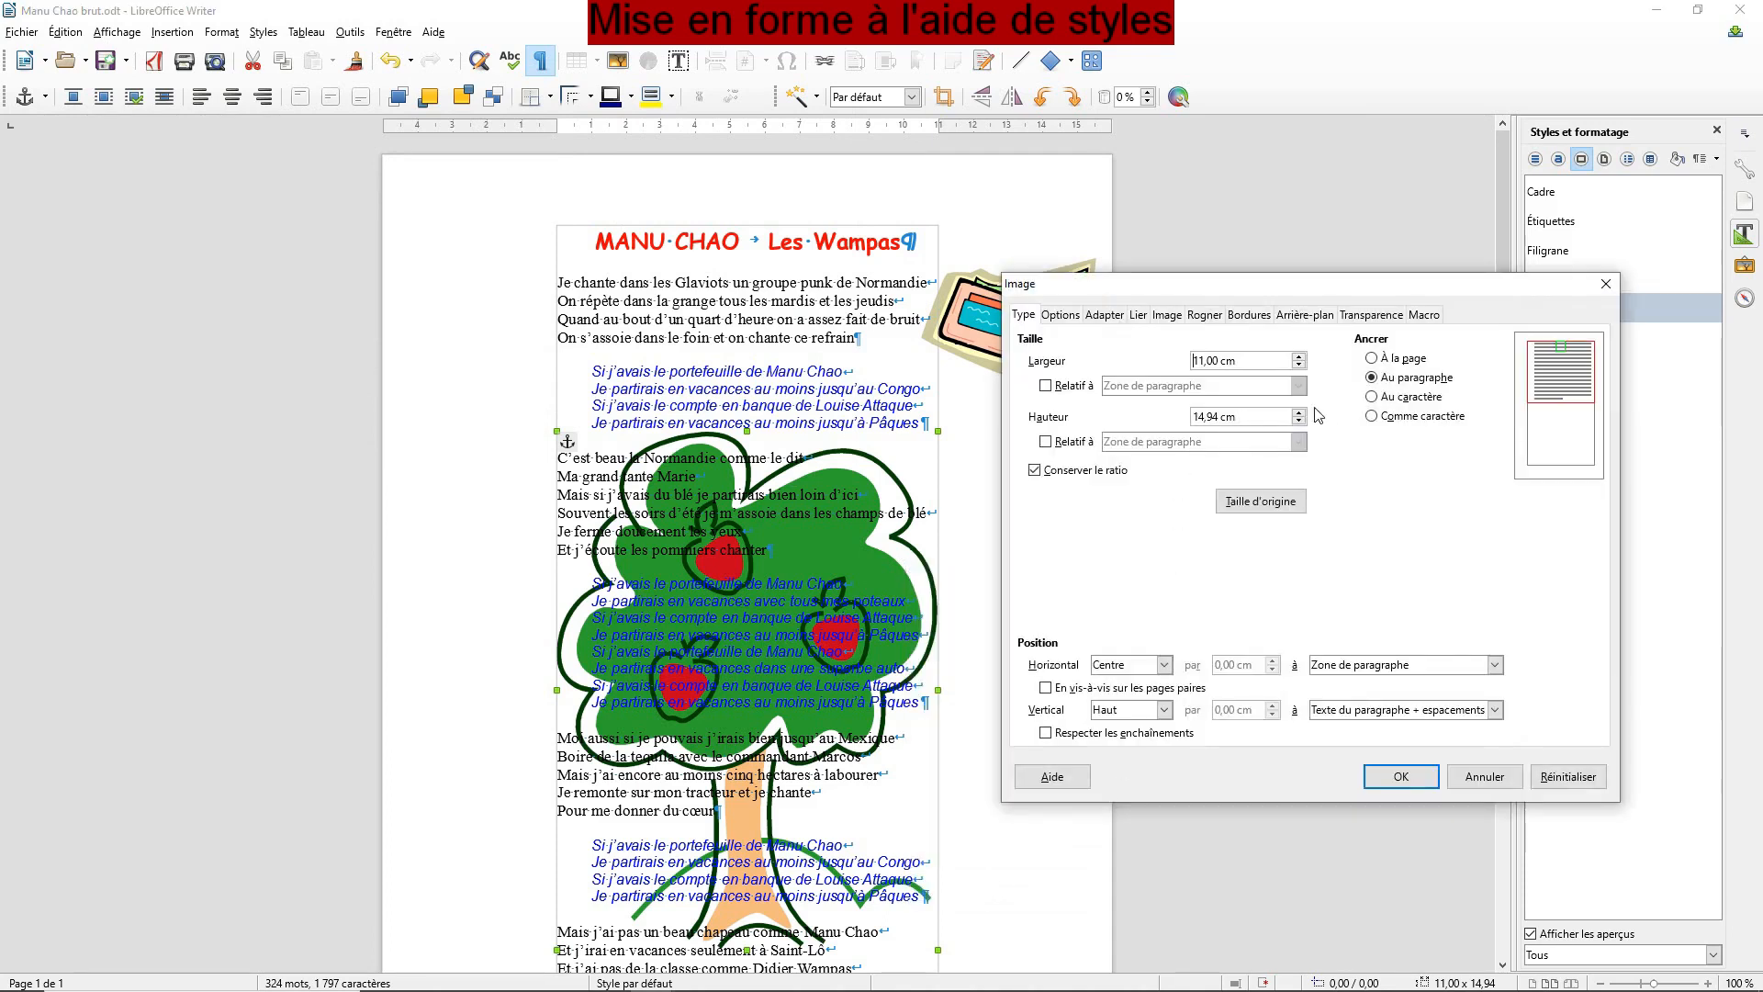
drag(1218, 359, 1170, 359)
text(4)
click(1409, 785)
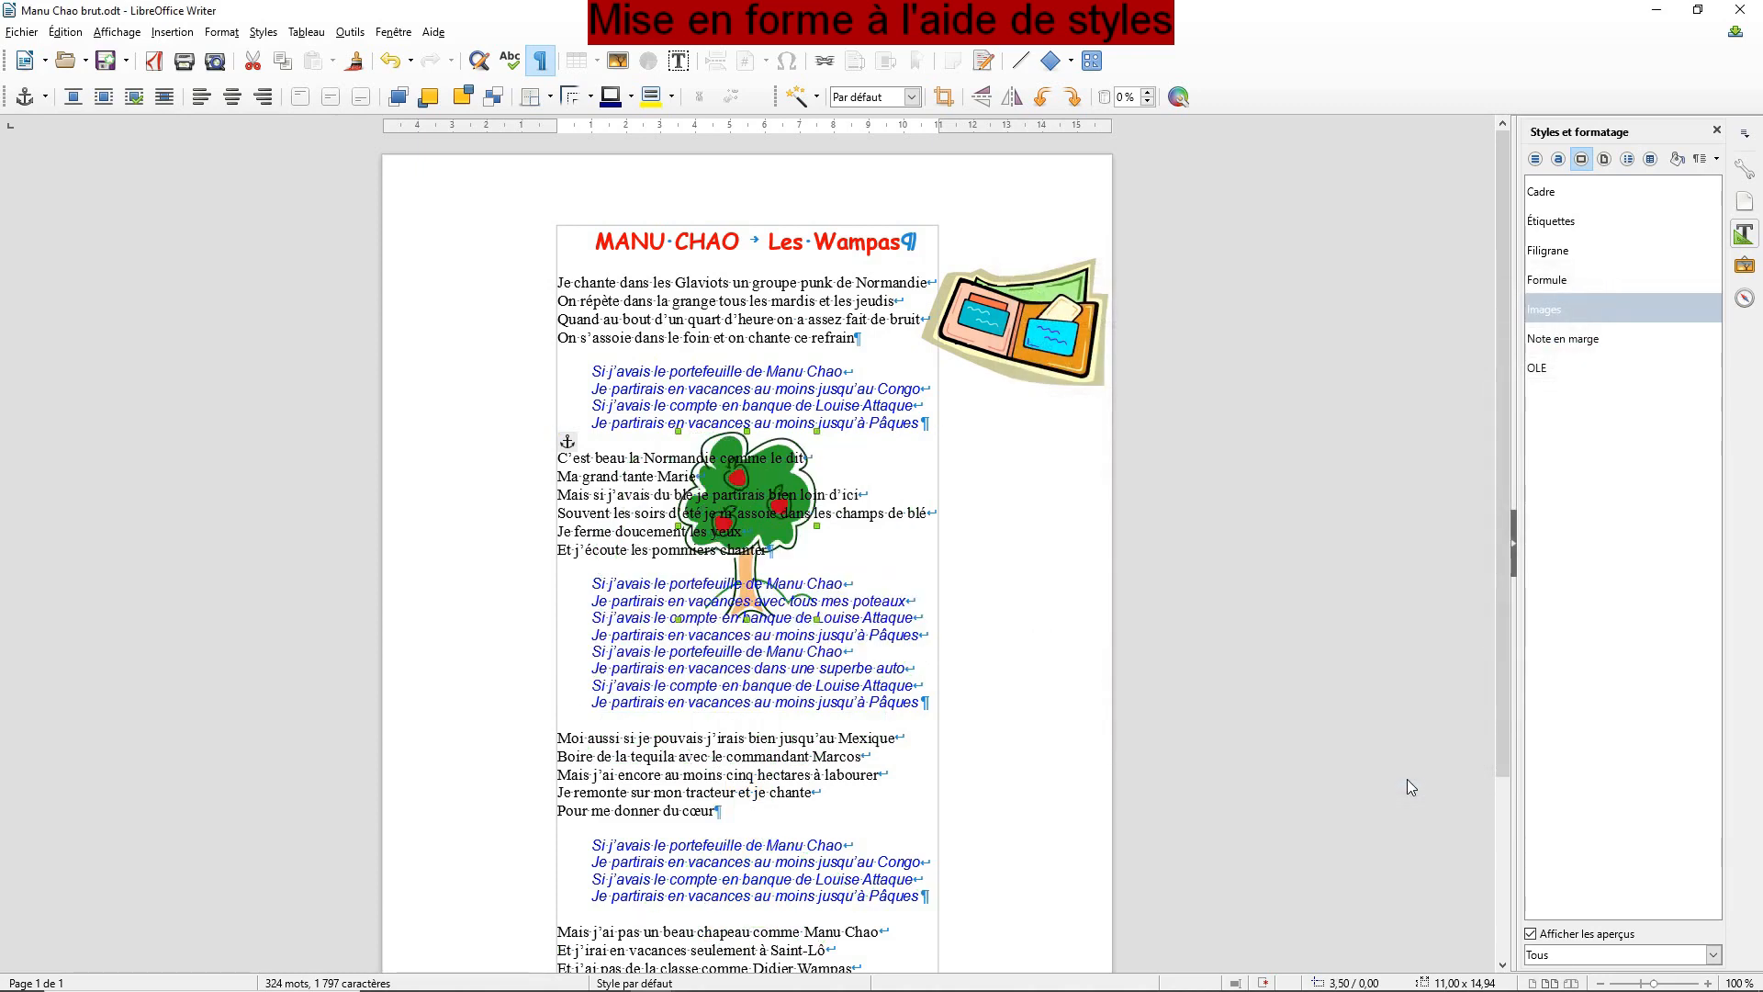
Step: Move the apple tree image horizontally into the page's left margin beside the second verse, at about -4,50 cm
key(Left)
key(Left)
key(Left)
key(Left)
key(Left)
key(Left)
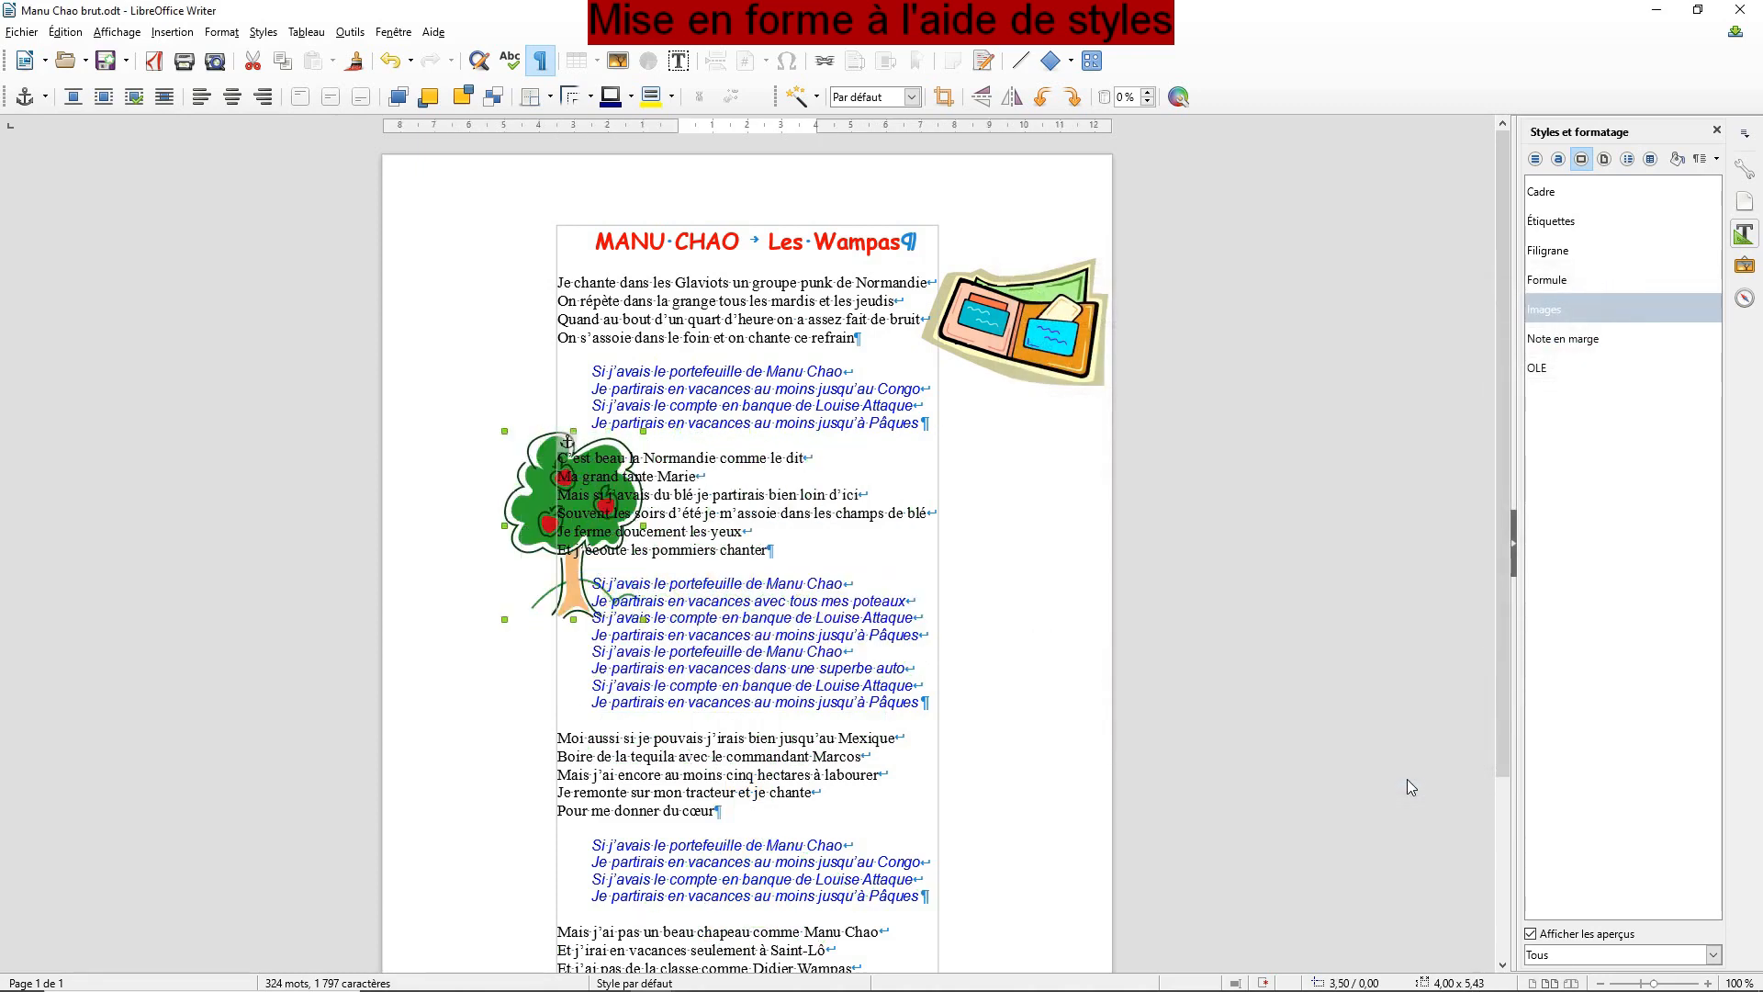
key(Left)
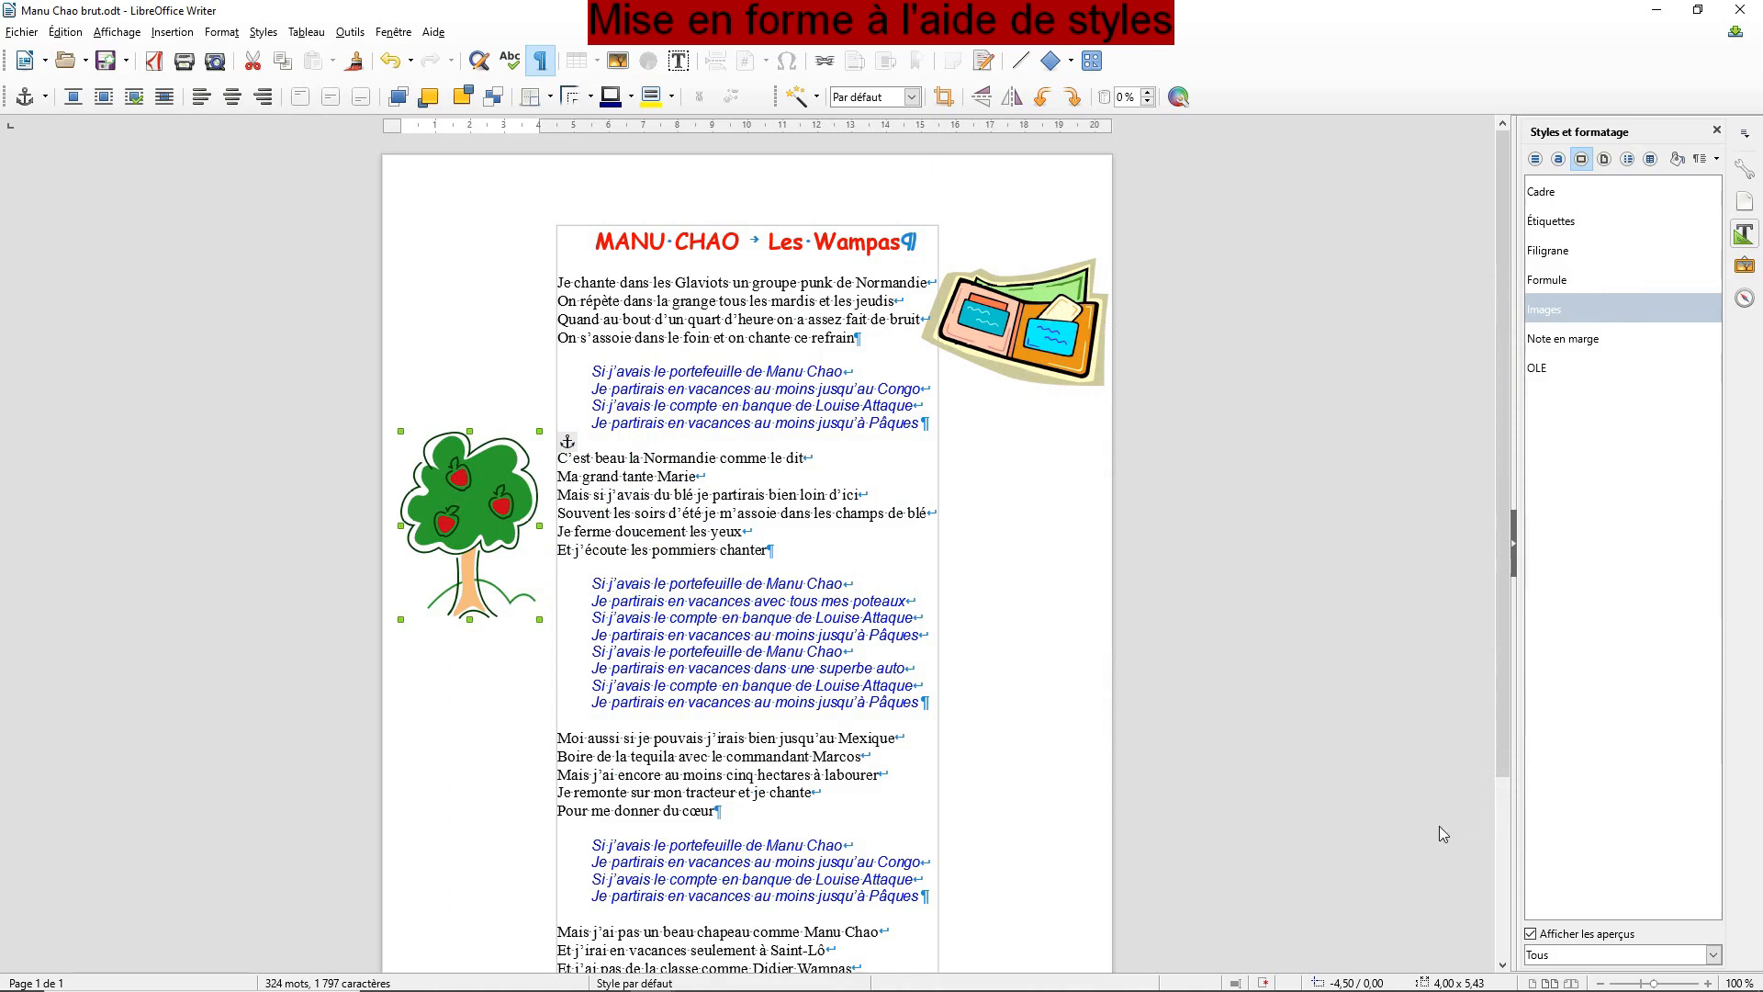
Step: Insert the voiture image at the second refrain, using the Images style
click(915, 685)
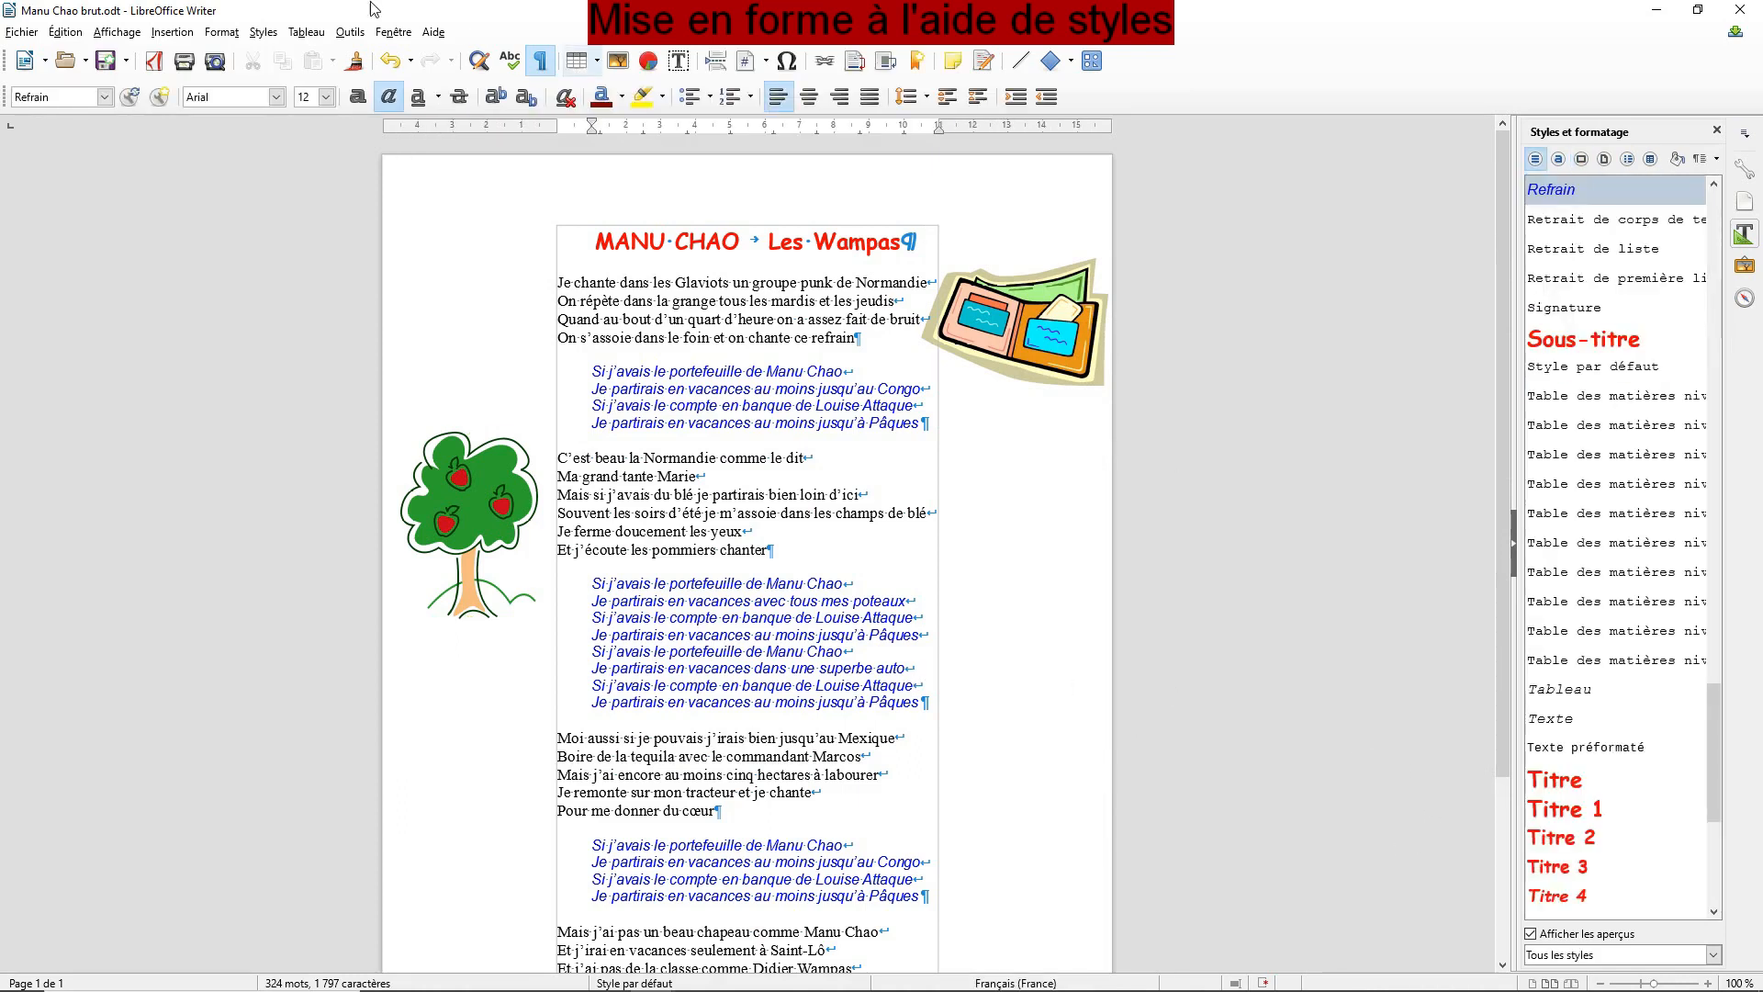
click(173, 32)
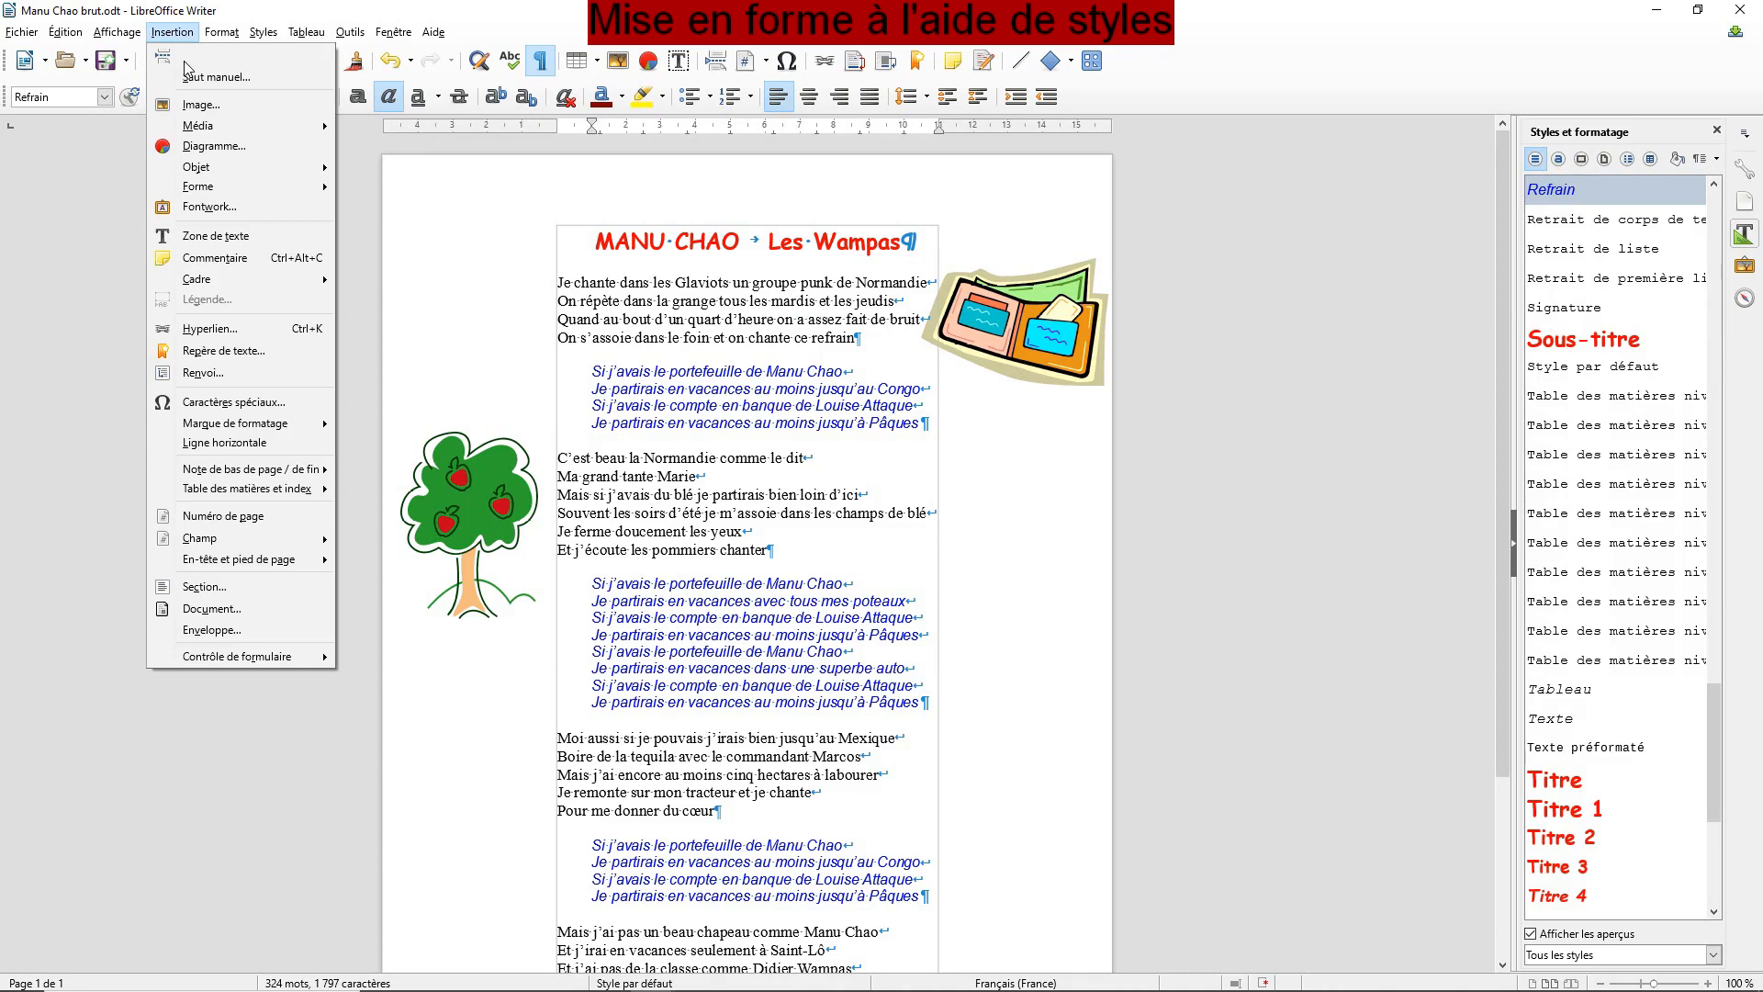
click(190, 105)
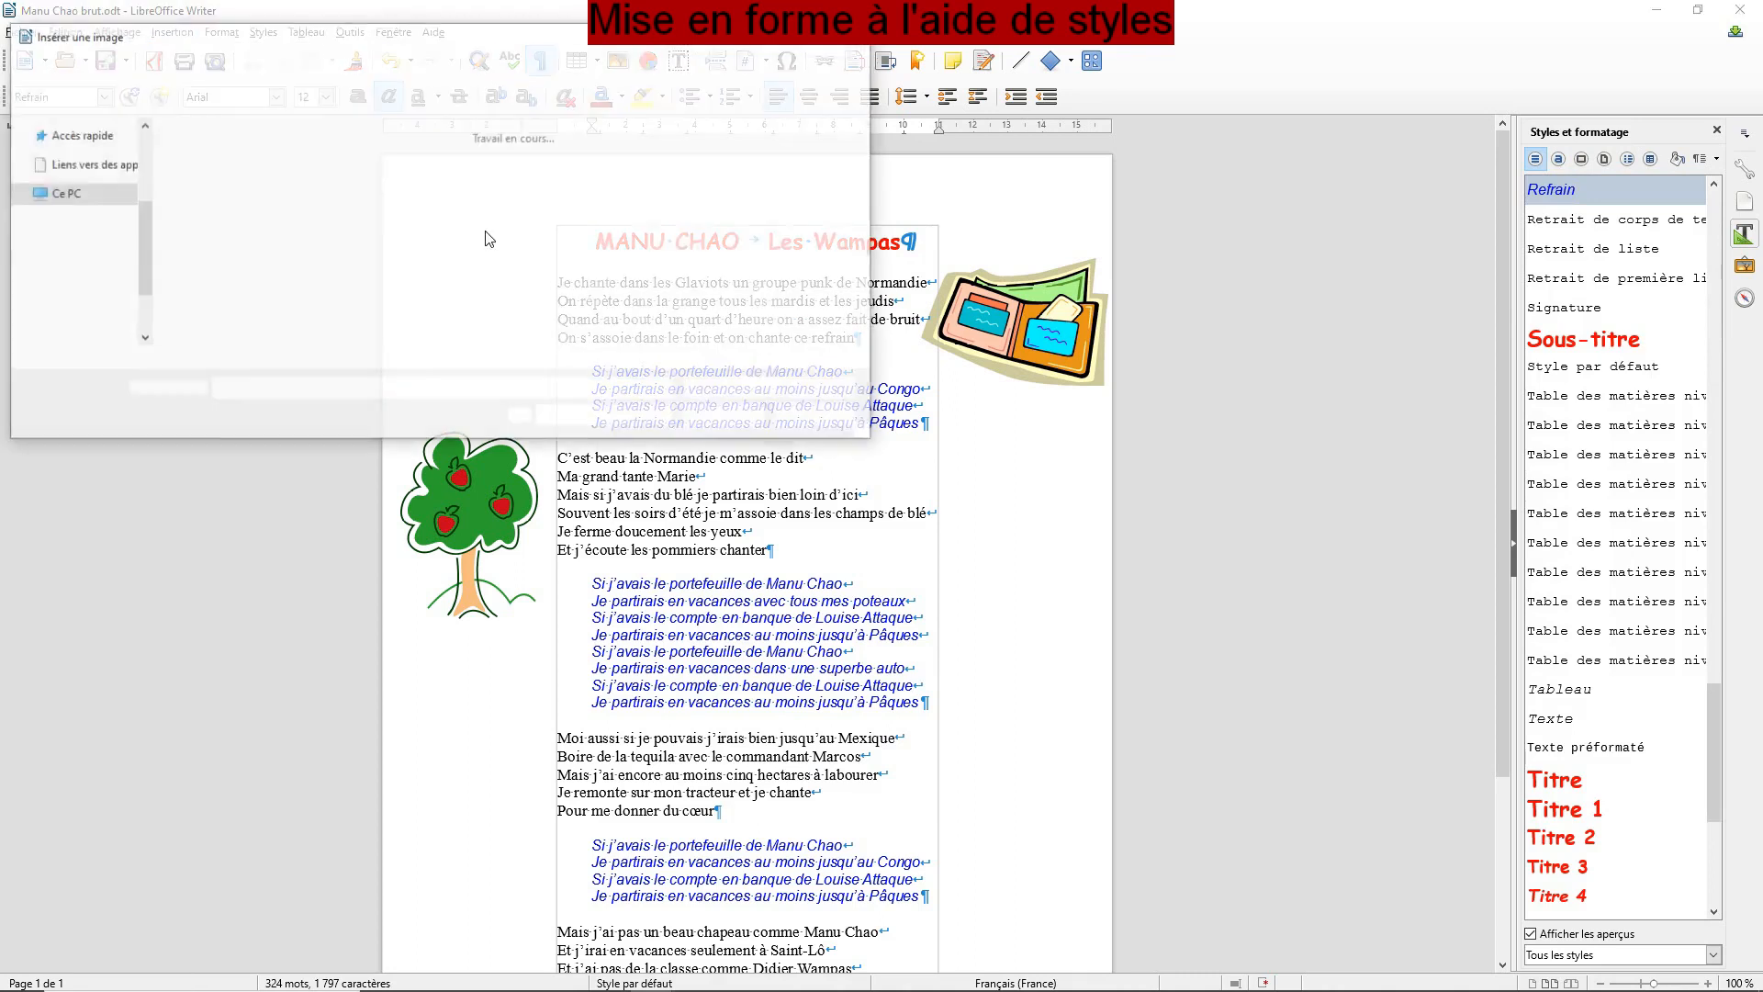
click(596, 182)
click(724, 422)
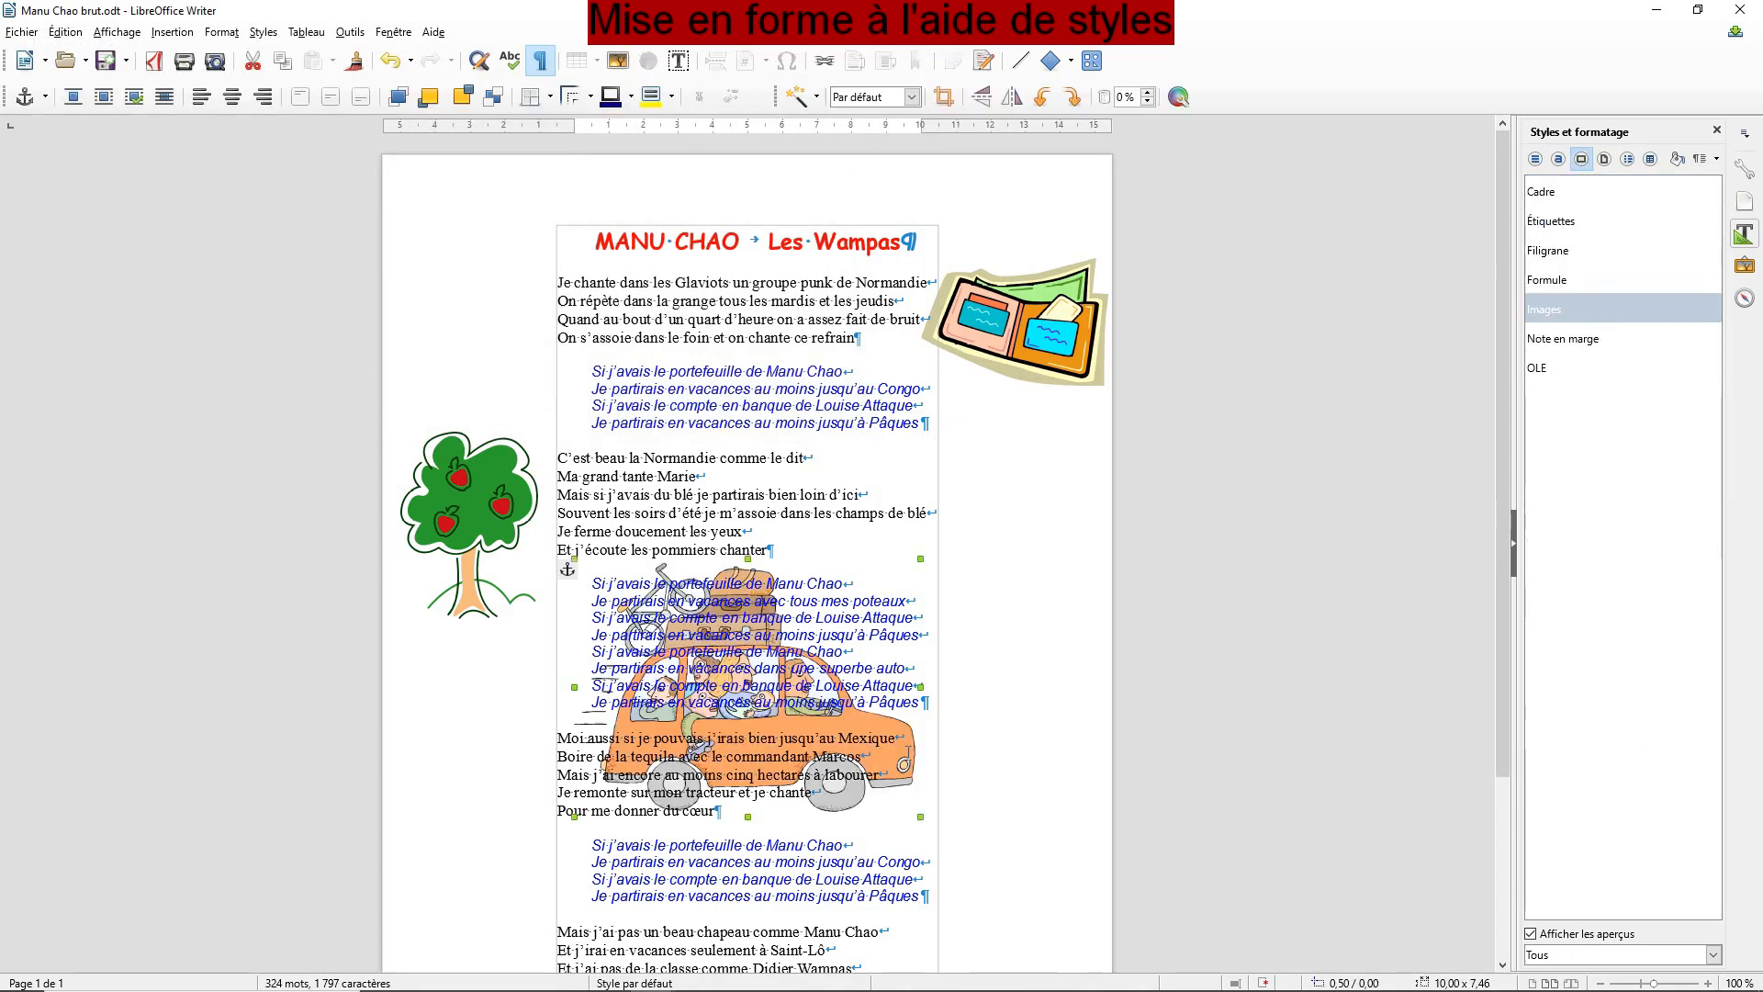
Step: Resize the car image to a width of 5,5 cm with its proportions kept
right_click(908, 791)
click(979, 781)
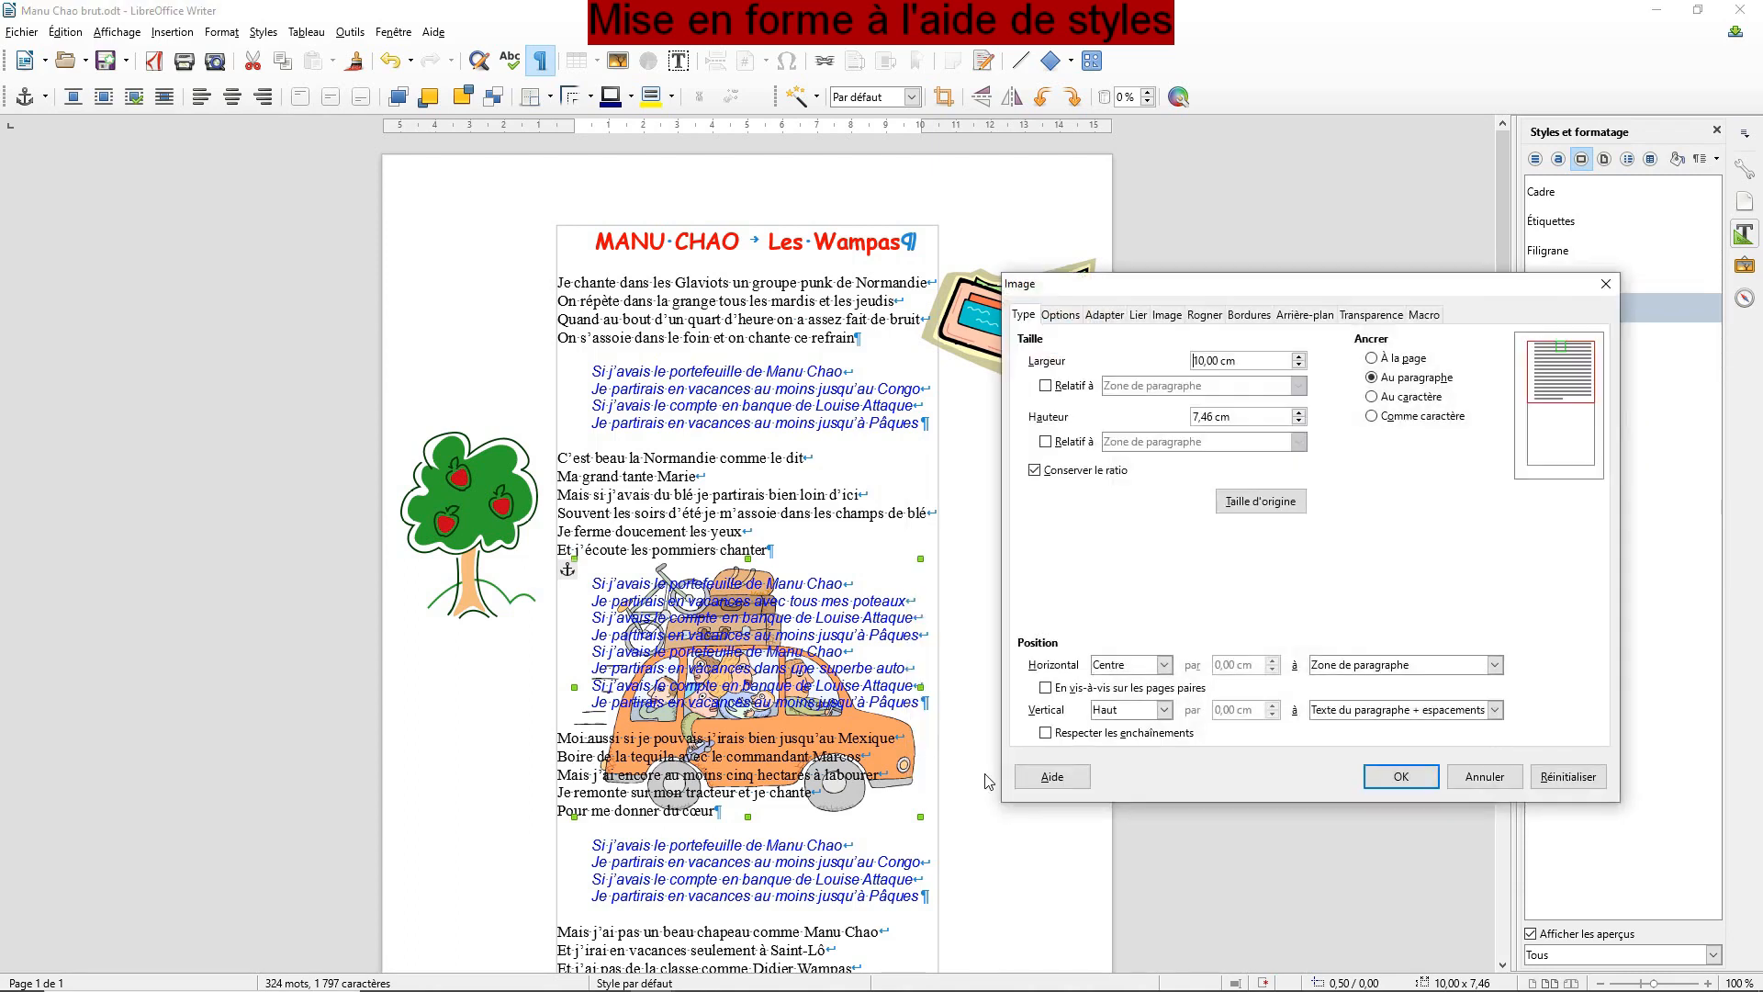
double_click(1221, 360)
text(5,5)
click(1395, 779)
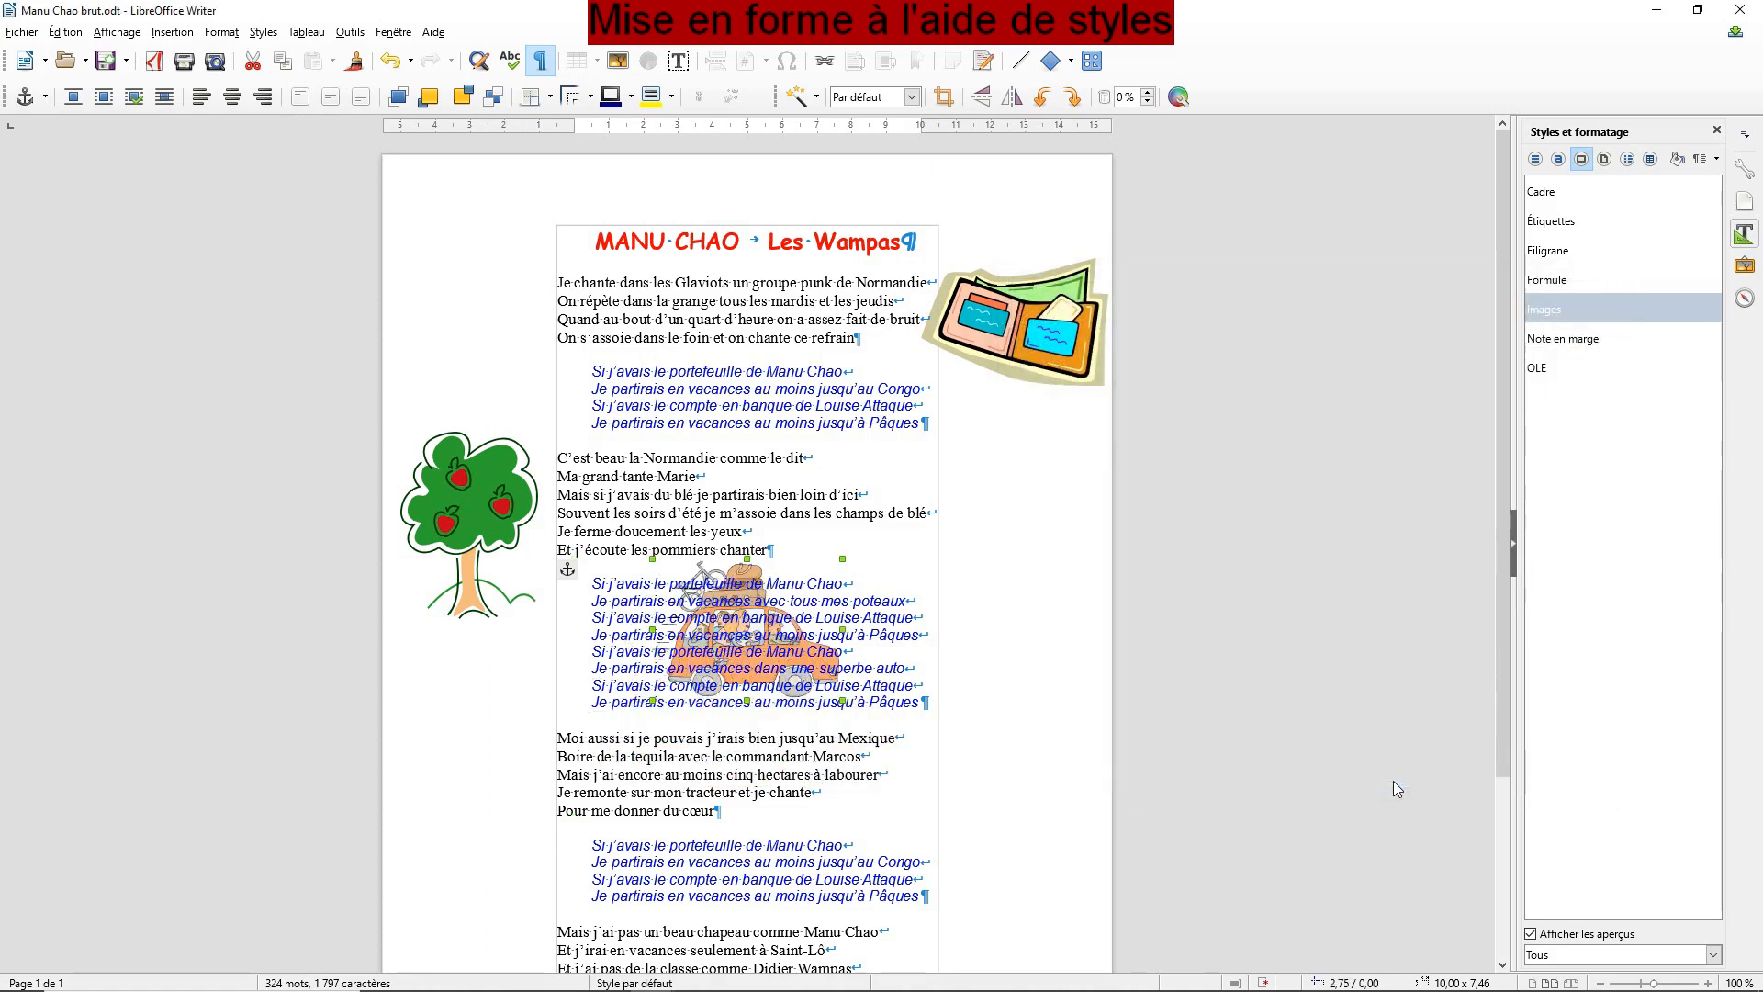
Step: Move the car image horizontally into the page's right margin beside the second refrain, at about 10,50 cm
key(Right)
key(Right)
key(Right)
key(Right)
key(Right)
key(Right)
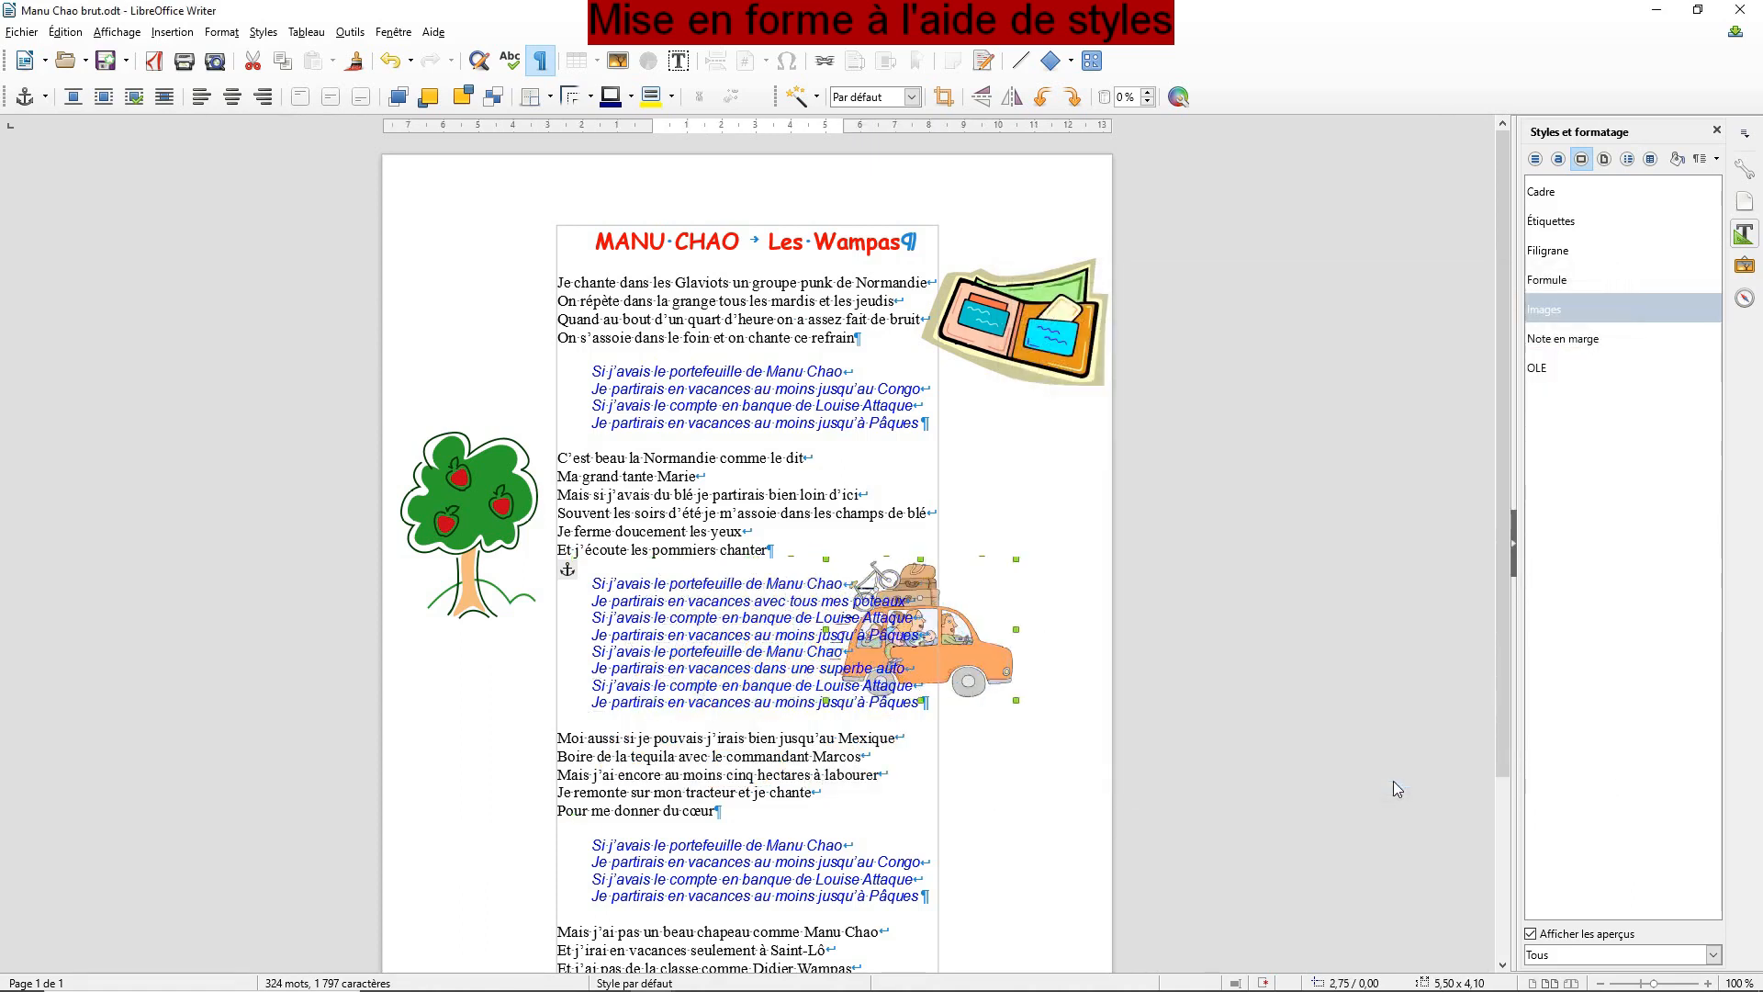
key(Right)
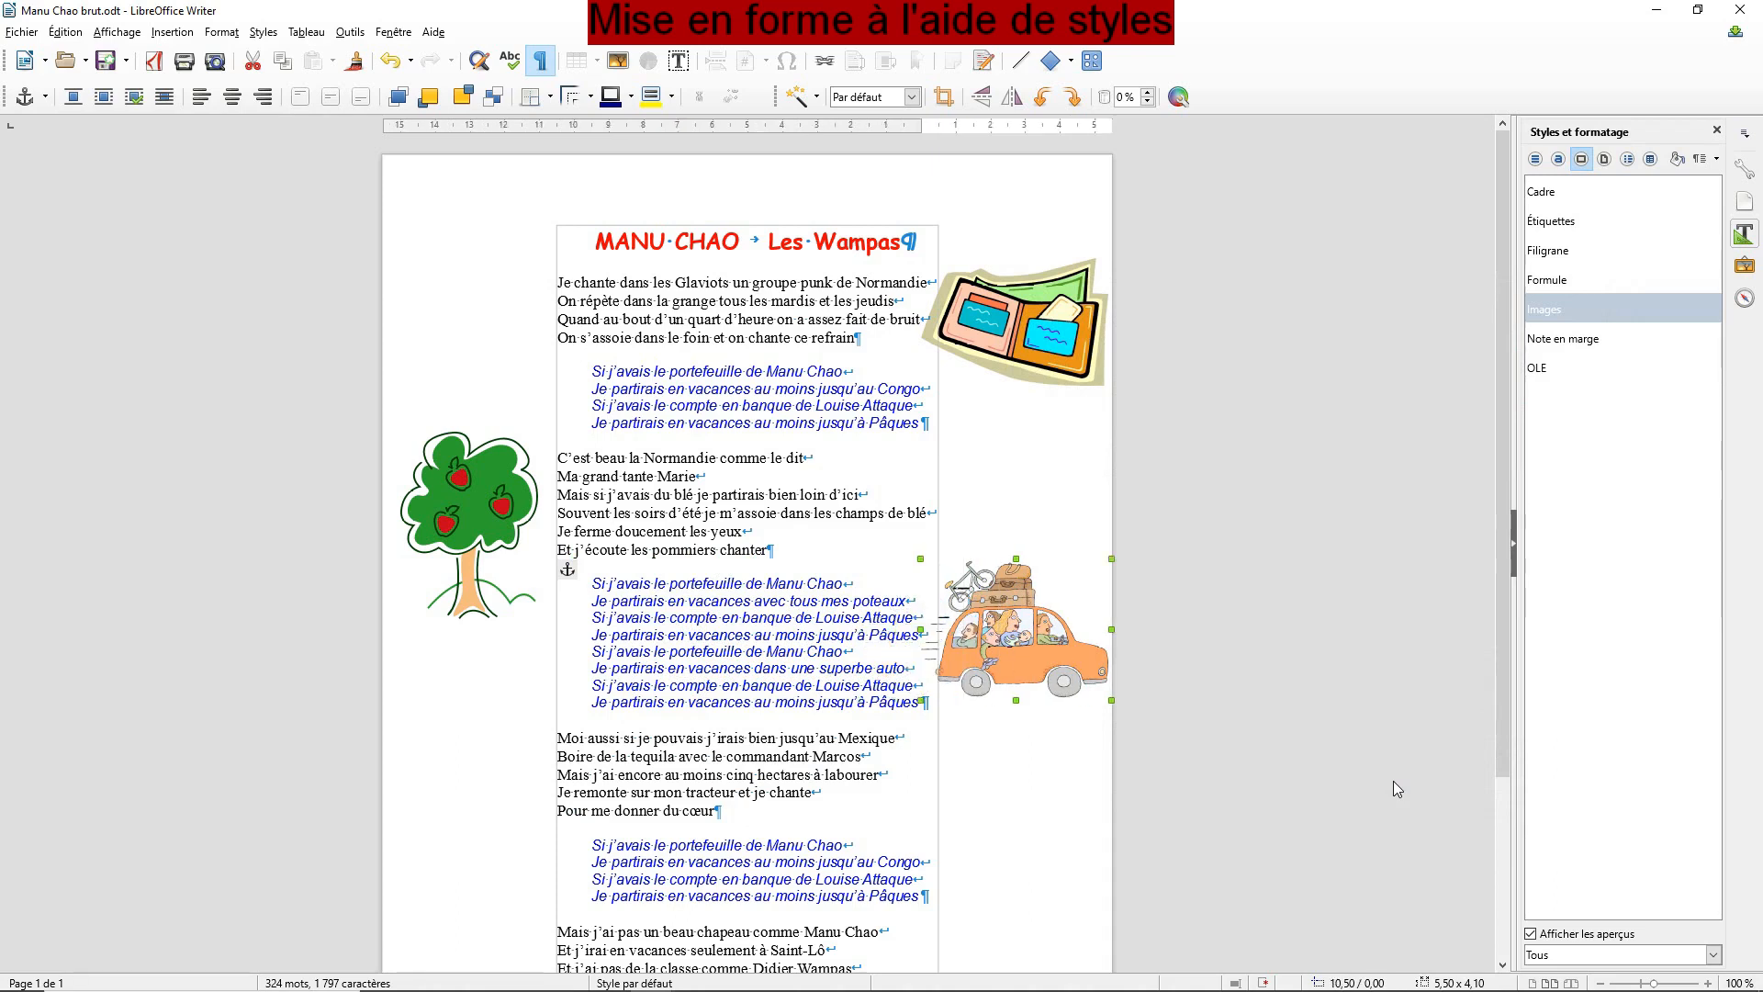
Step: Move the car image down beside the second refrain, to a vertical position of about 2,00 cm
key(Down)
key(Down)
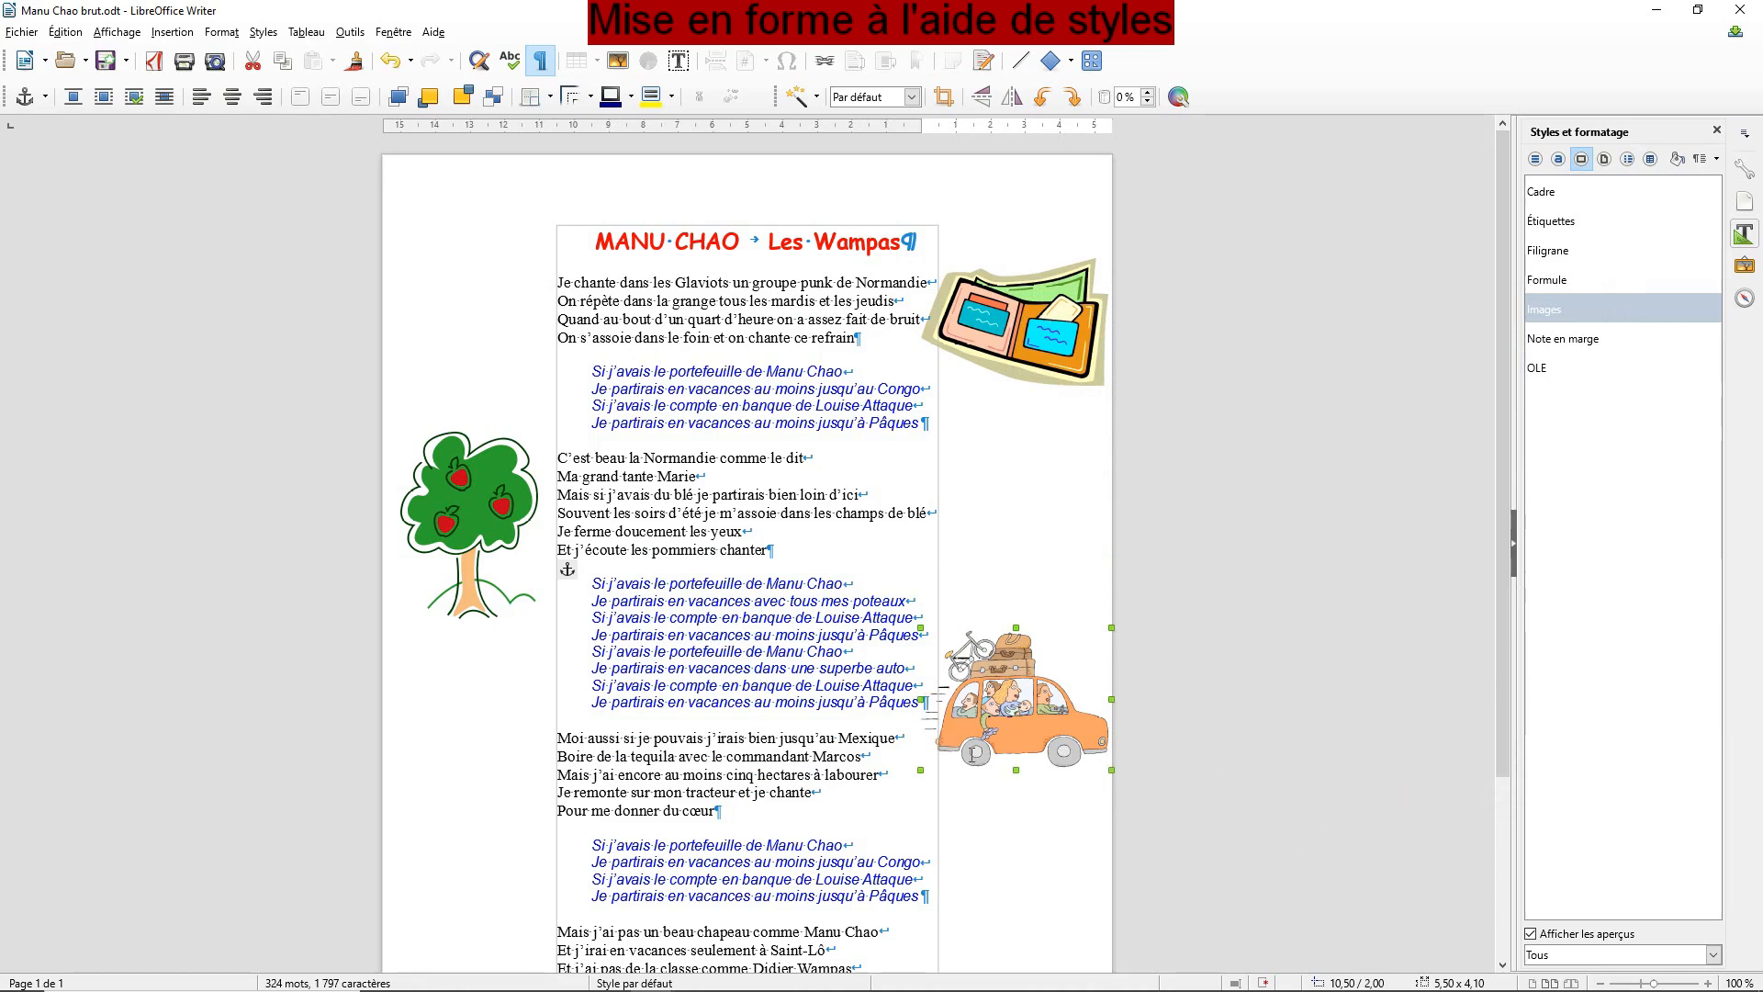
Step: Insert the tracteur image at the third verse, using the Images style
click(650, 817)
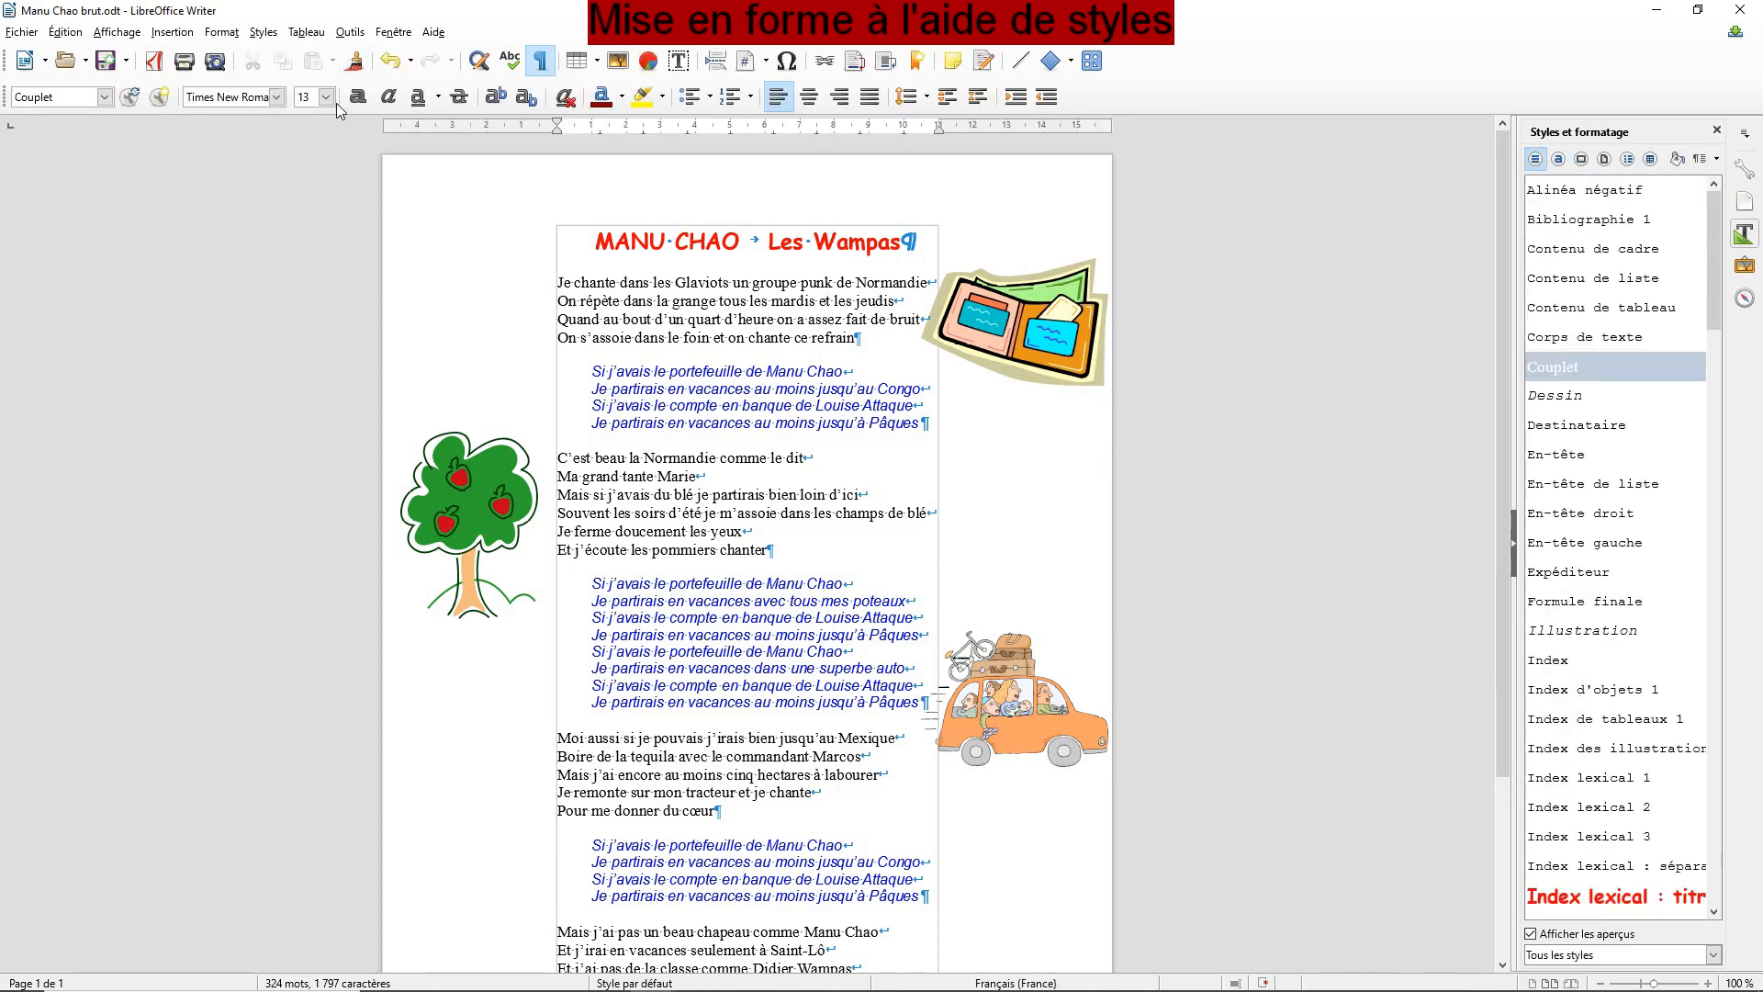
click(173, 32)
key(Escape)
click(617, 60)
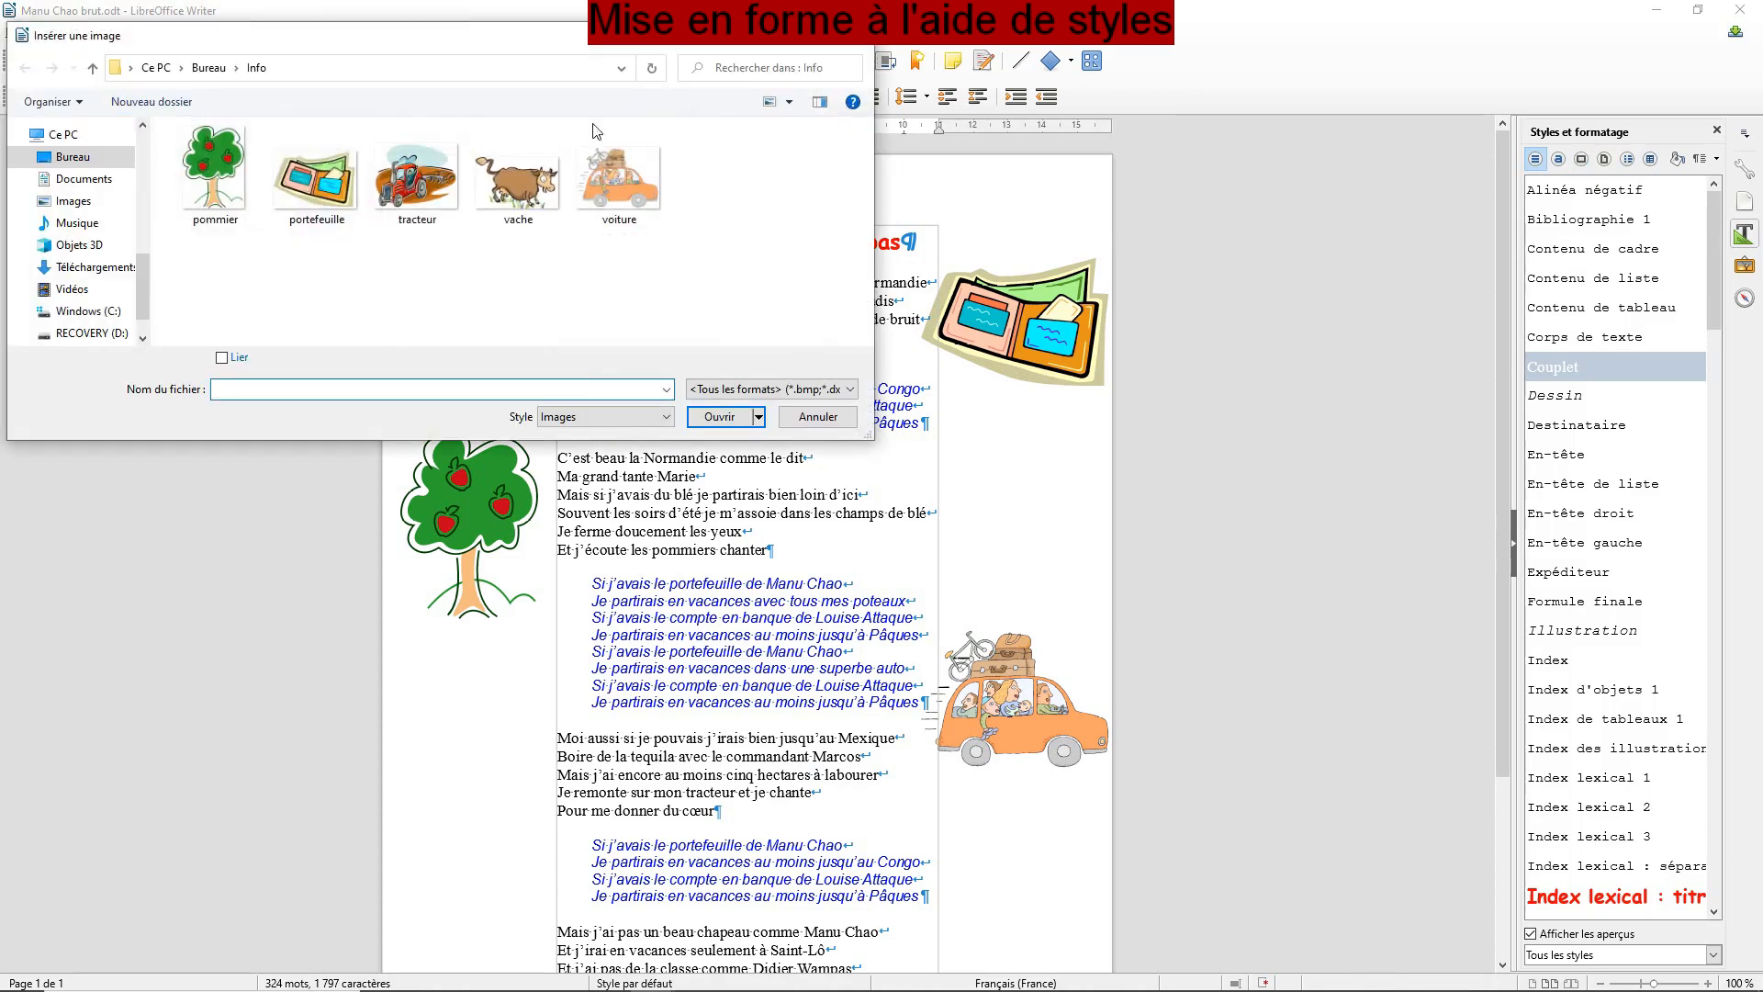
click(417, 176)
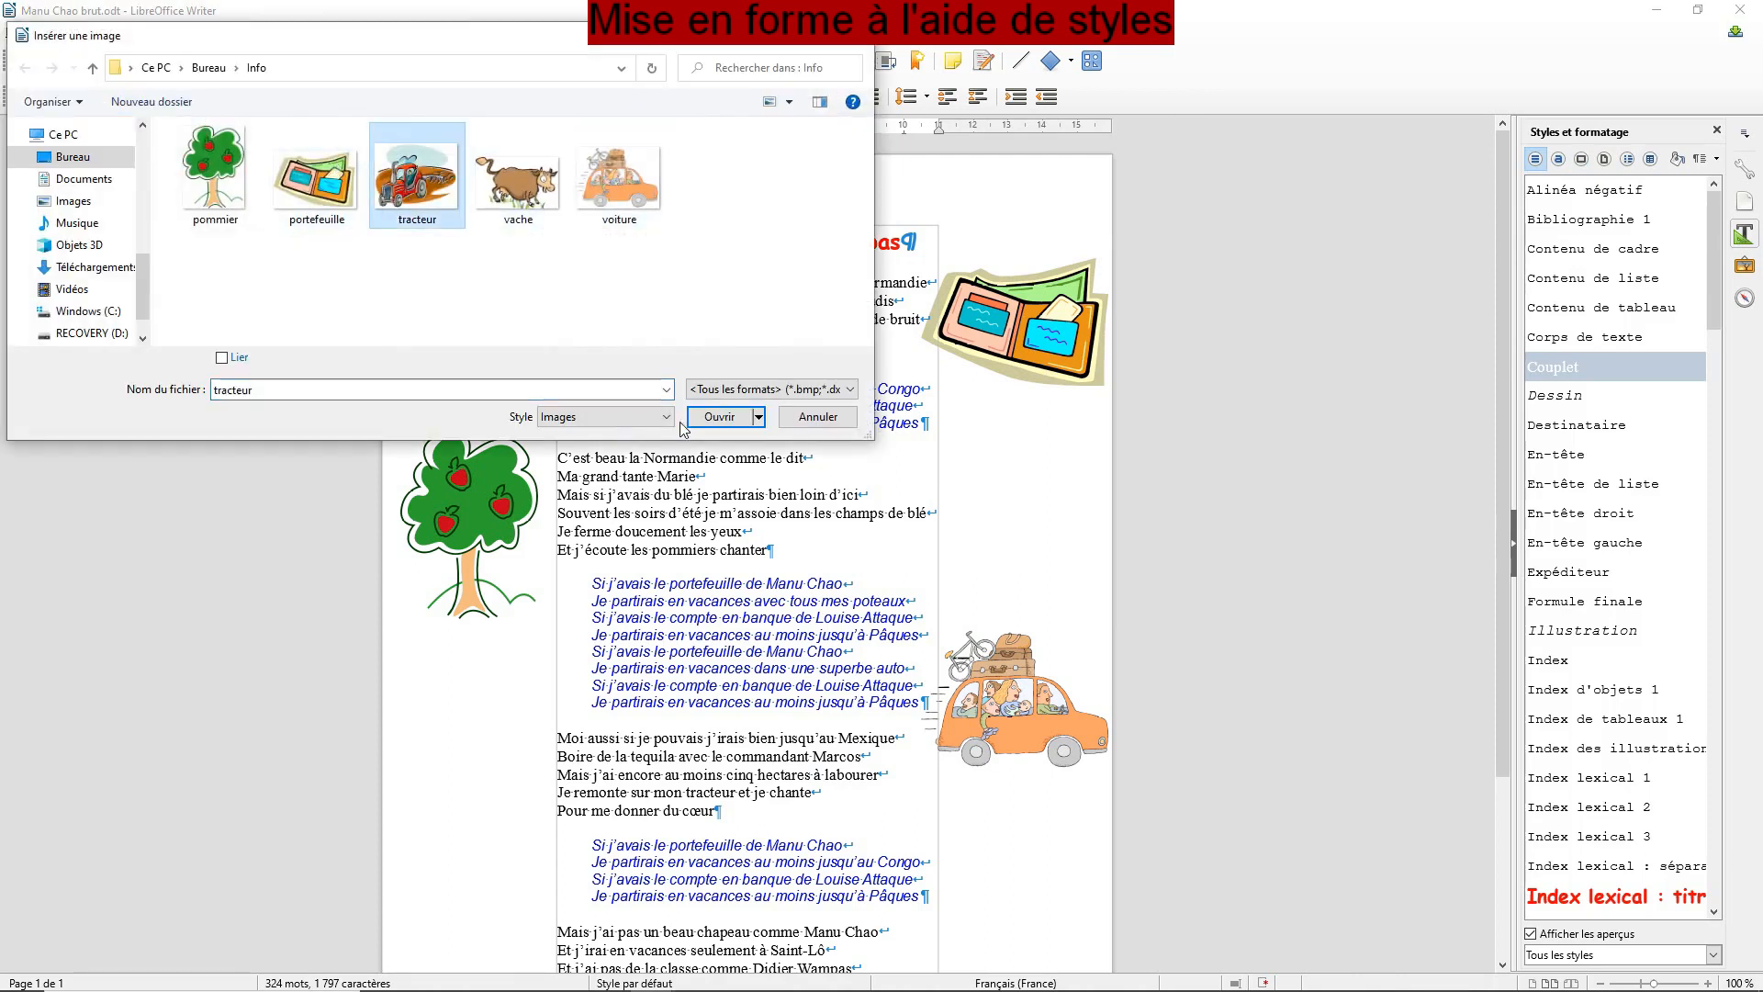
click(716, 418)
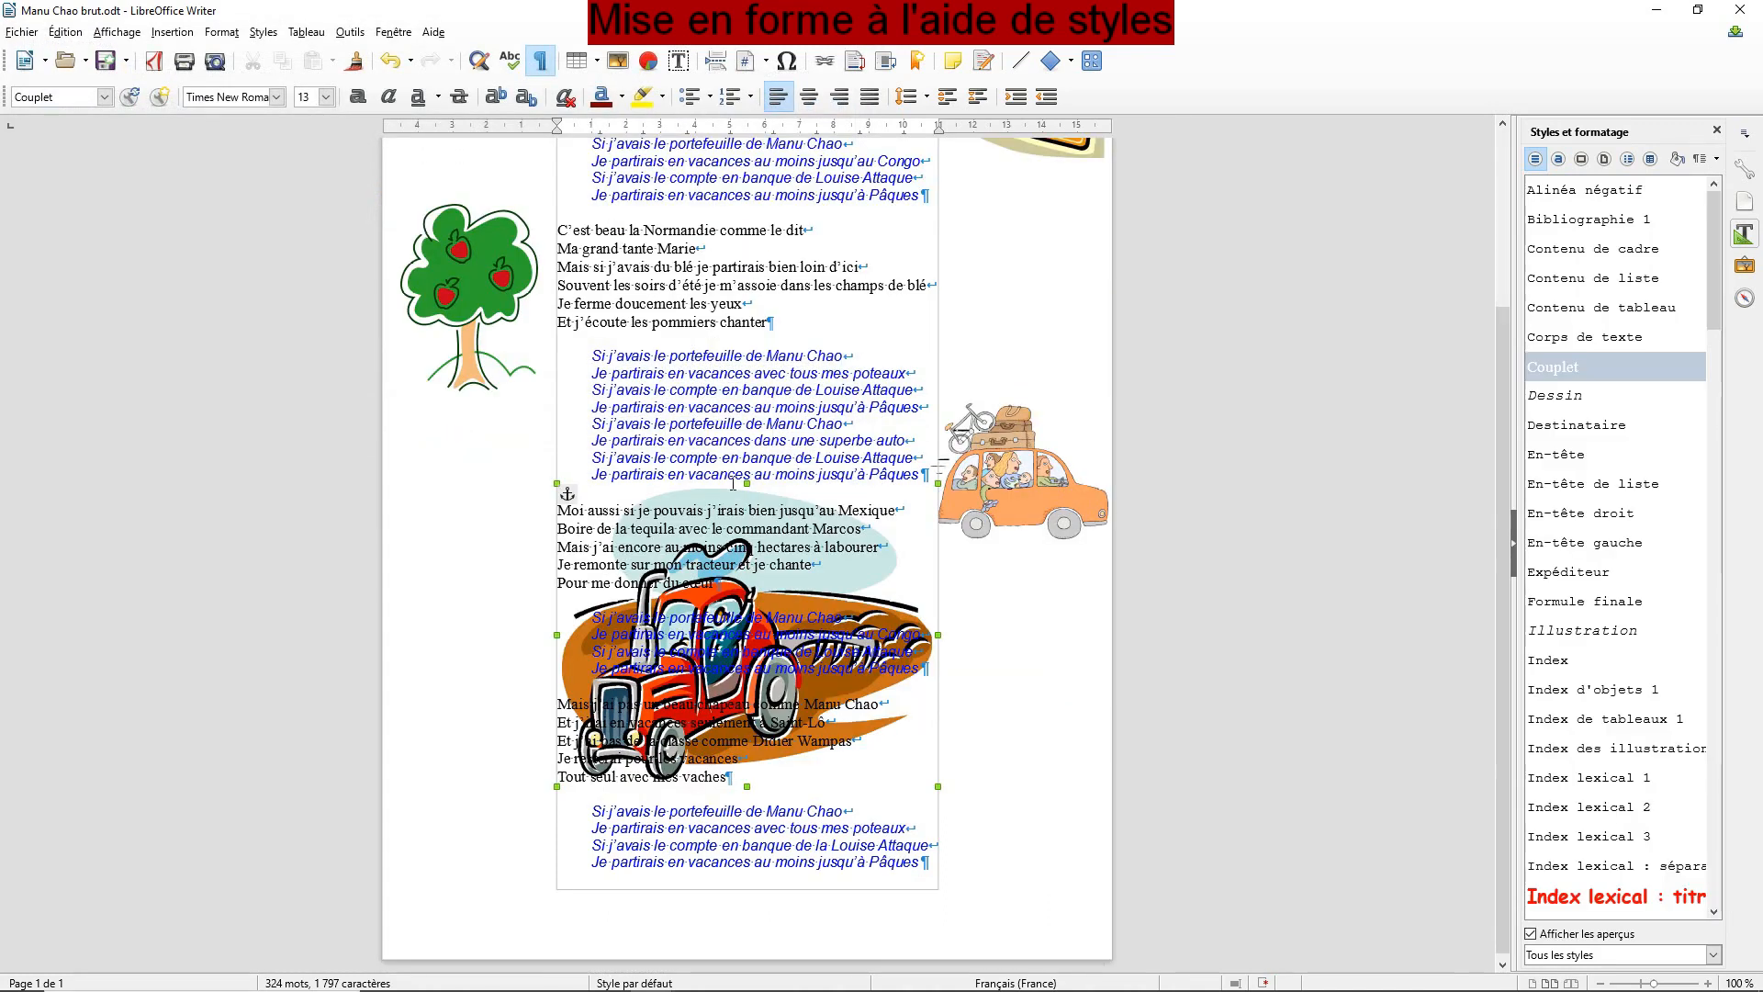
Step: Resize the tractor image to a width of 5,5 cm with its proportions kept
right_click(884, 768)
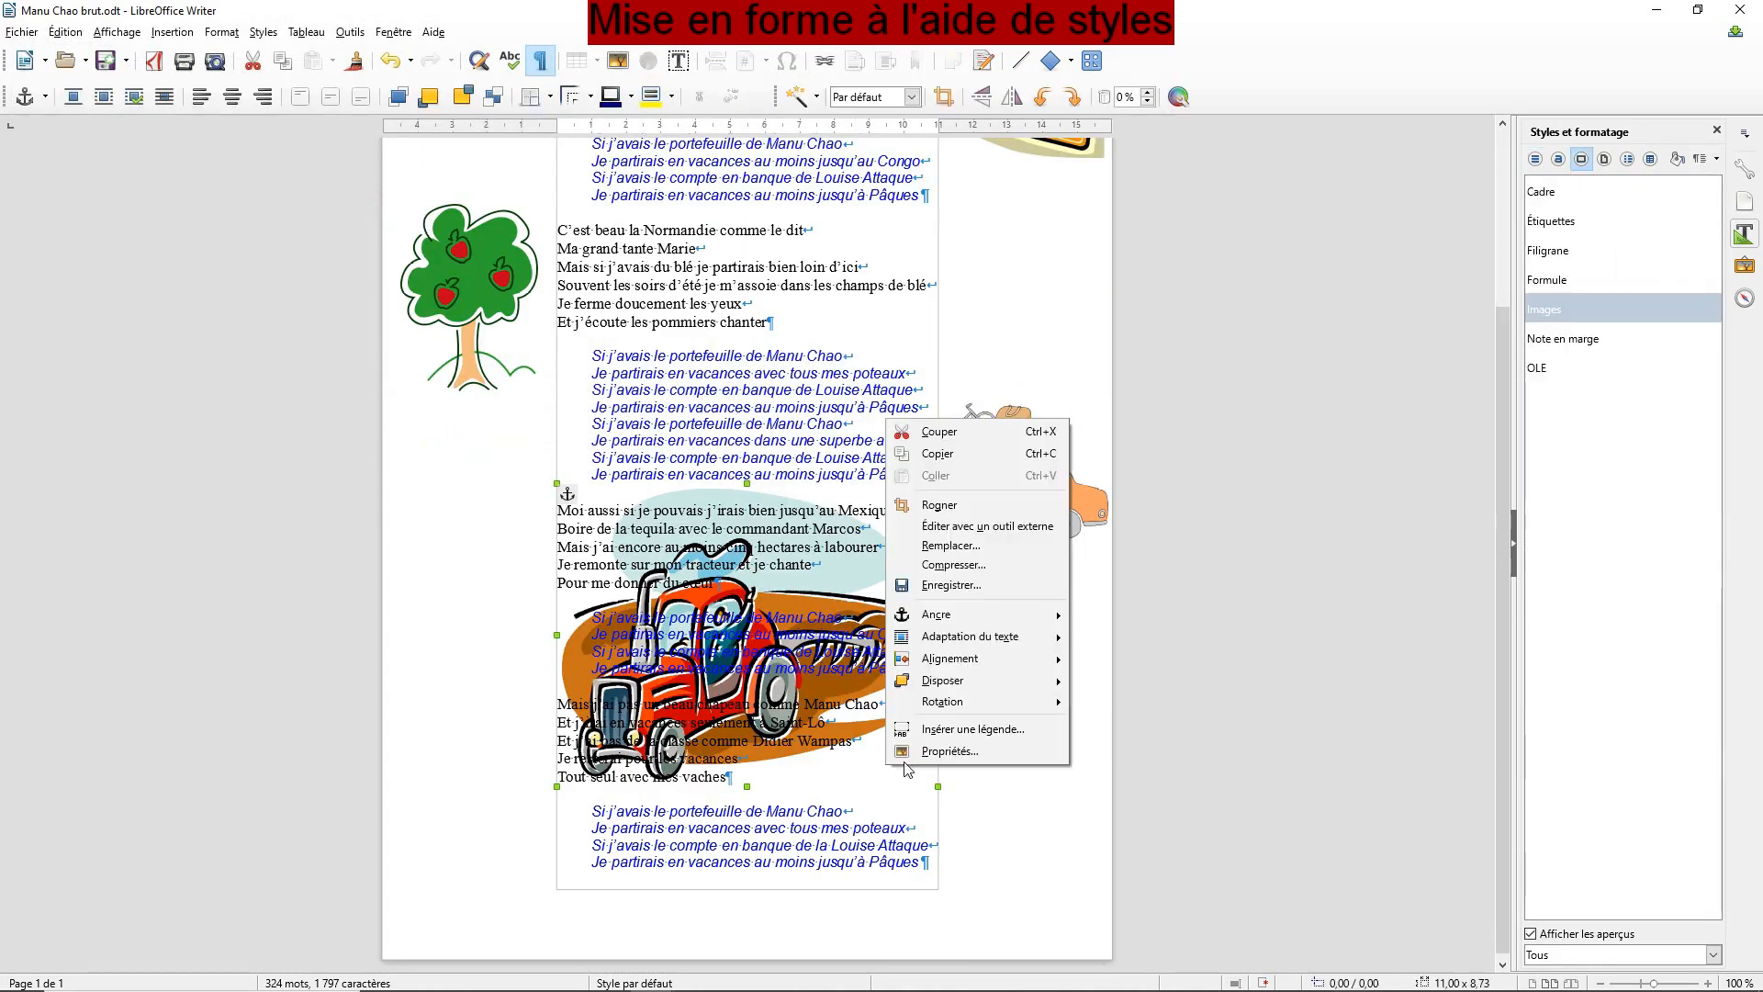
click(928, 751)
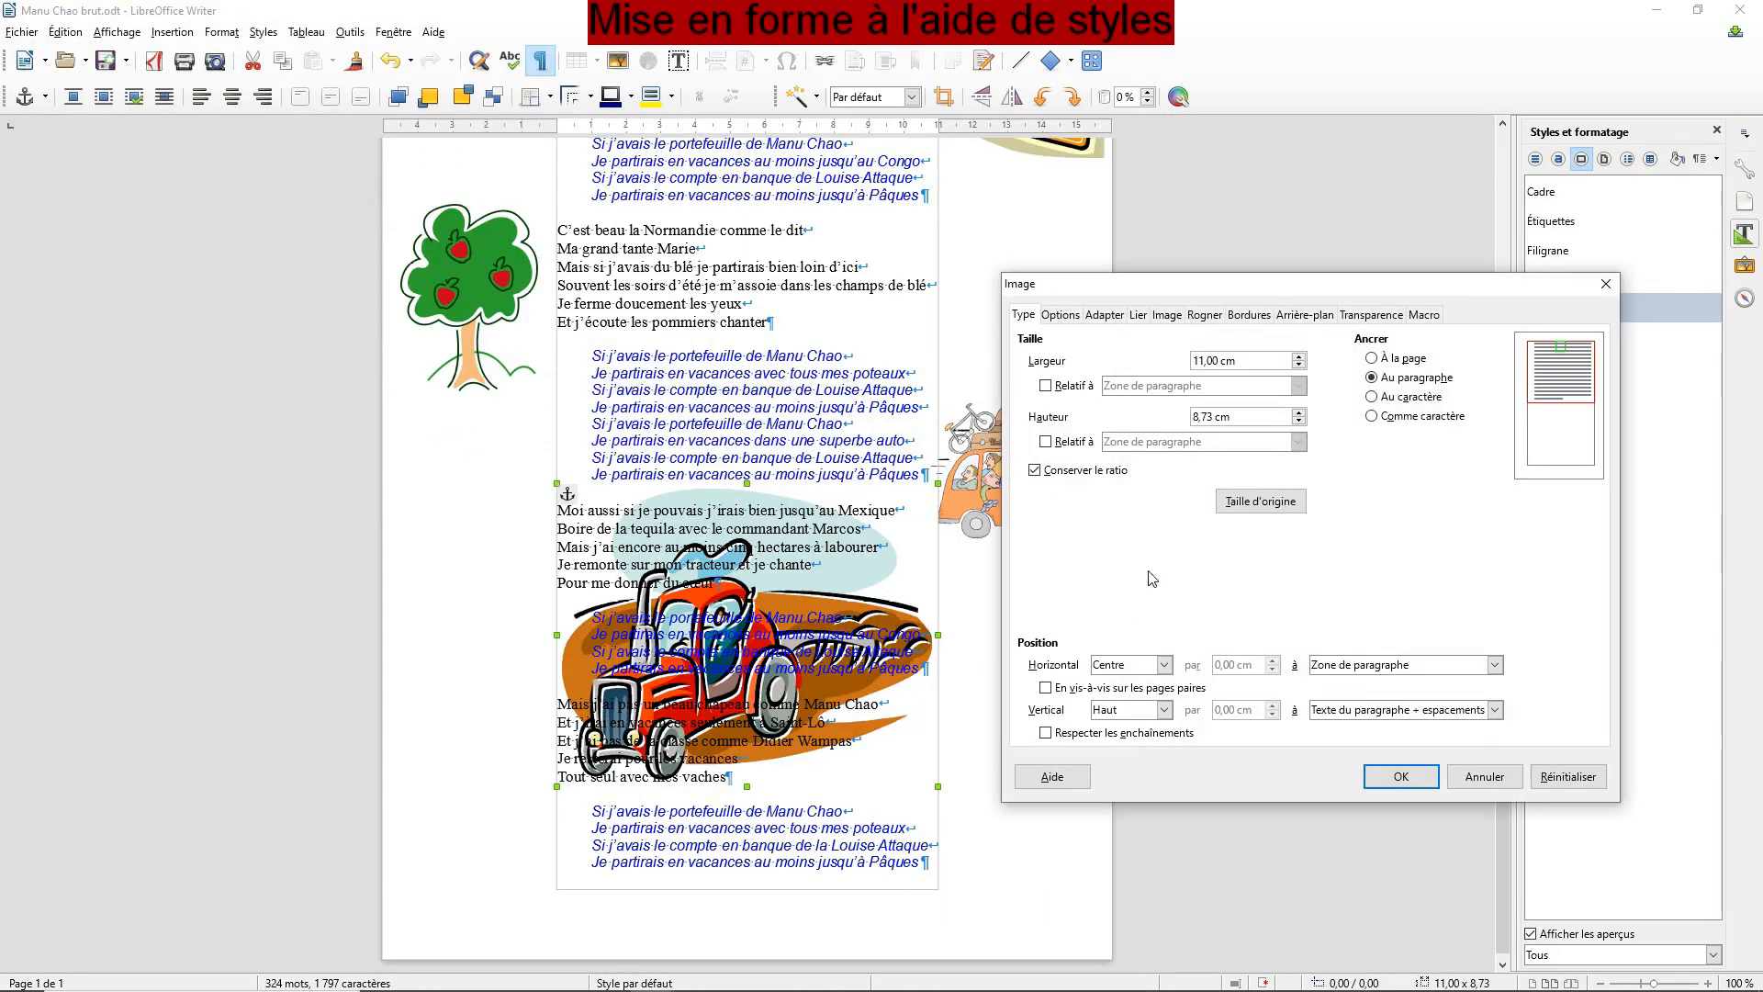
double_click(1218, 359)
text(5,5)
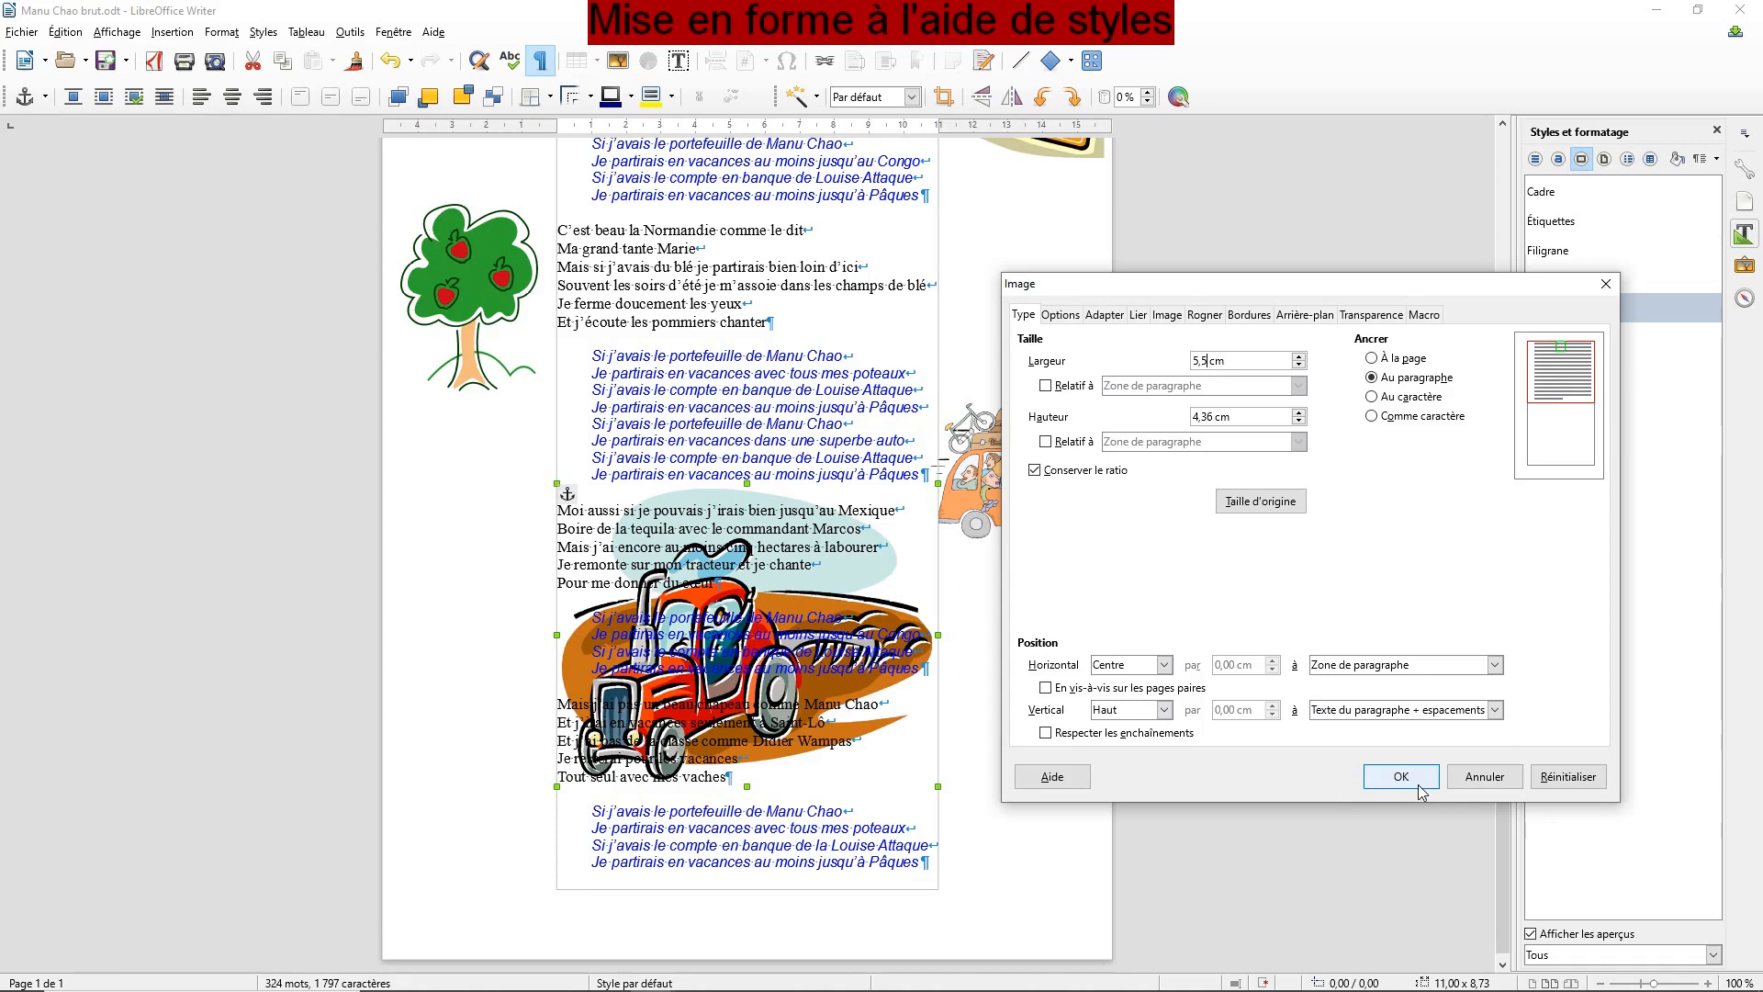
click(1419, 788)
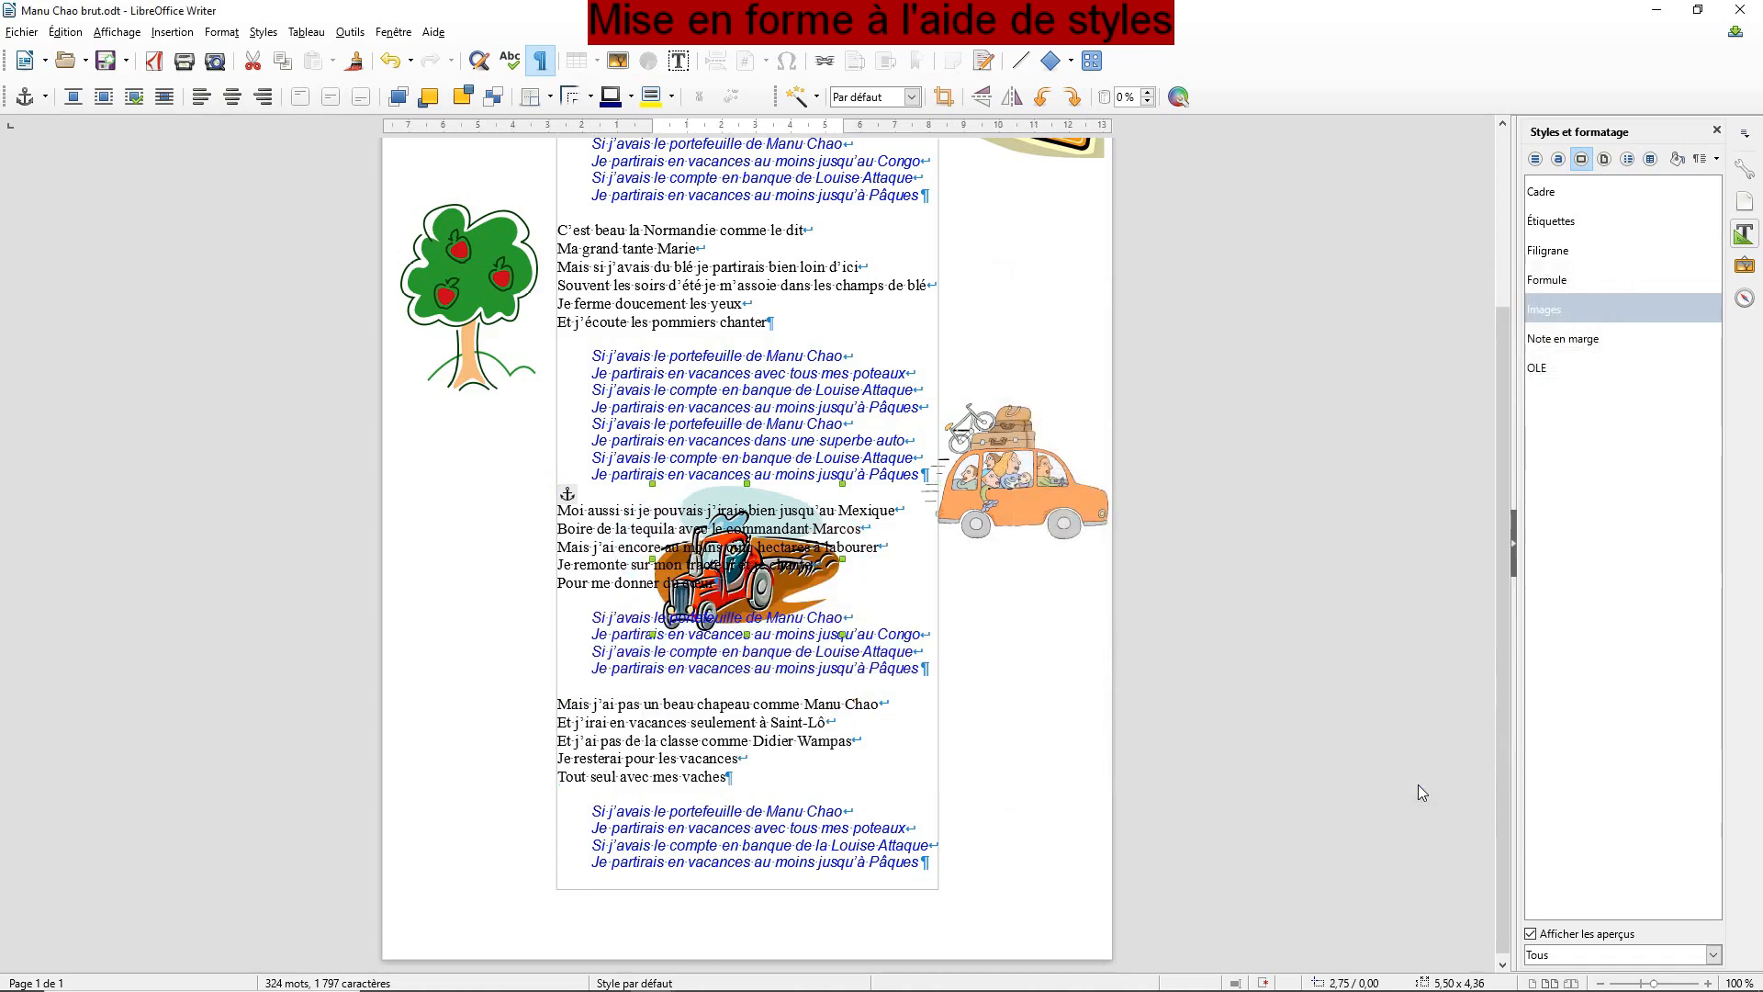
Step: Move the tractor image horizontally into the page's left margin beside the third verse, at about -5,00 cm
key(Left)
key(Left)
key(Left)
key(Left)
key(Left)
key(Left)
key(Left)
key(Left)
key(Left)
key(Left)
key(Left)
key(Left)
key(Left)
key(Left)
key(Left)
key(Left)
key(Left)
key(Left)
key(Left)
key(Left)
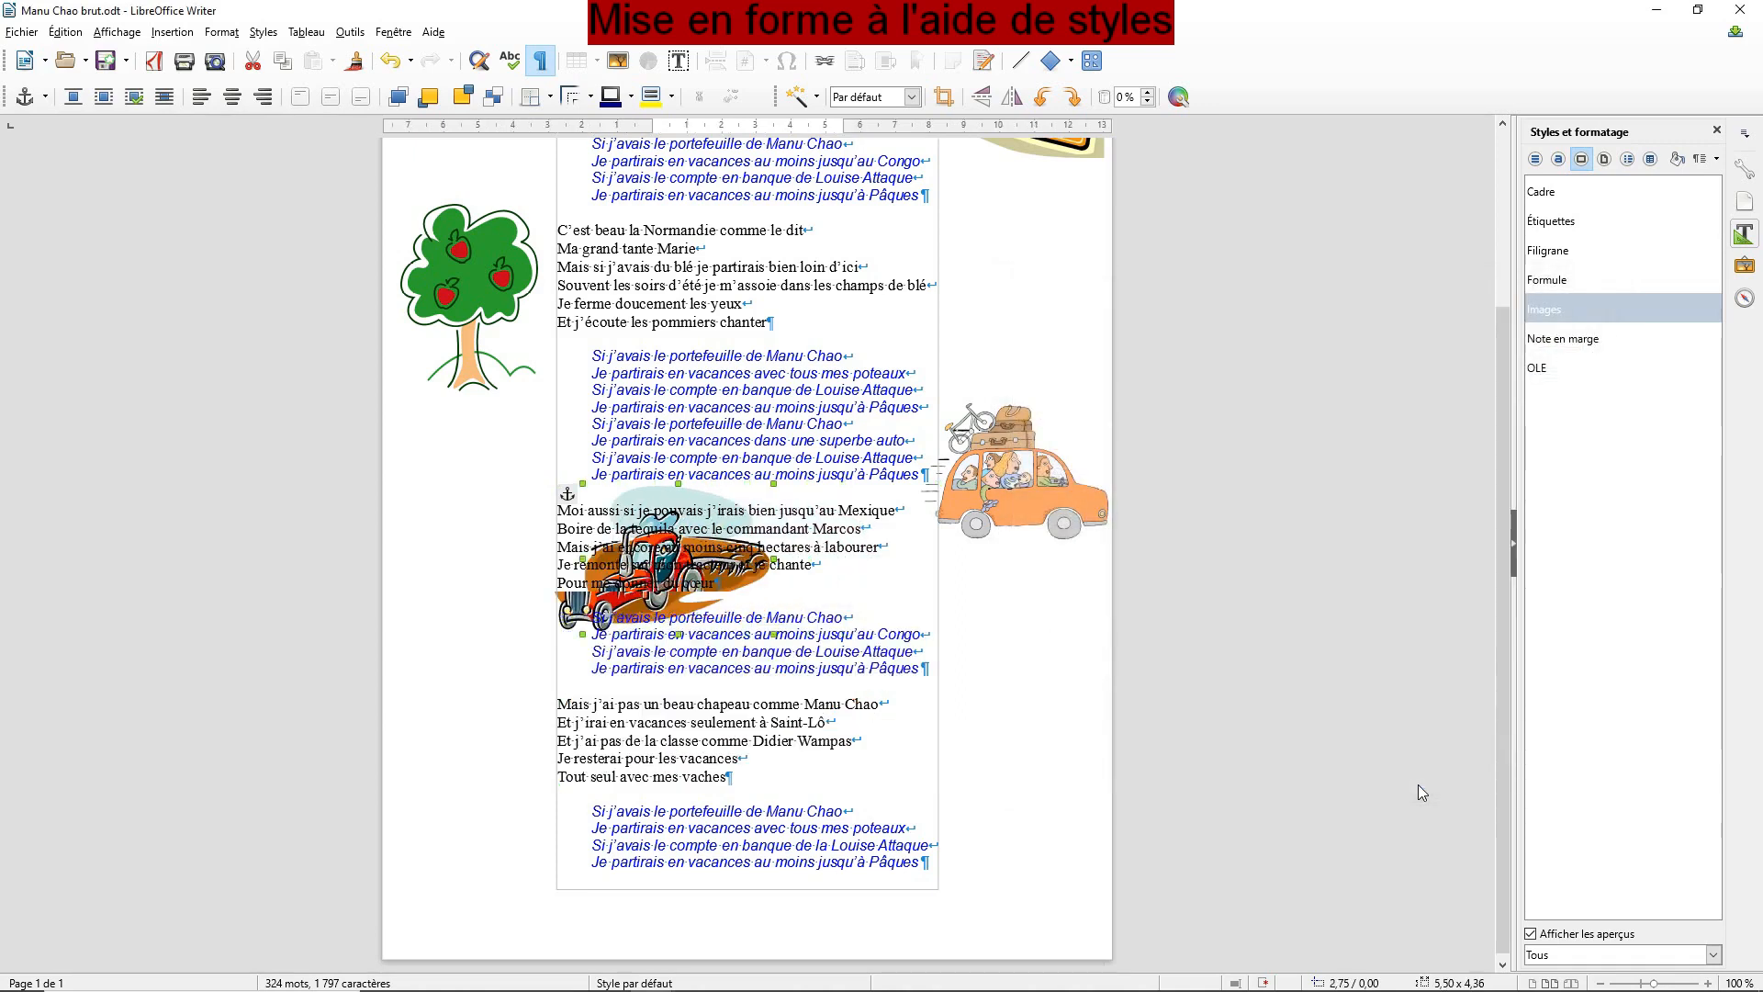
key(Left)
key(Left)
key(Left)
key(Left)
key(Left)
key(Left)
key(Left)
key(Left)
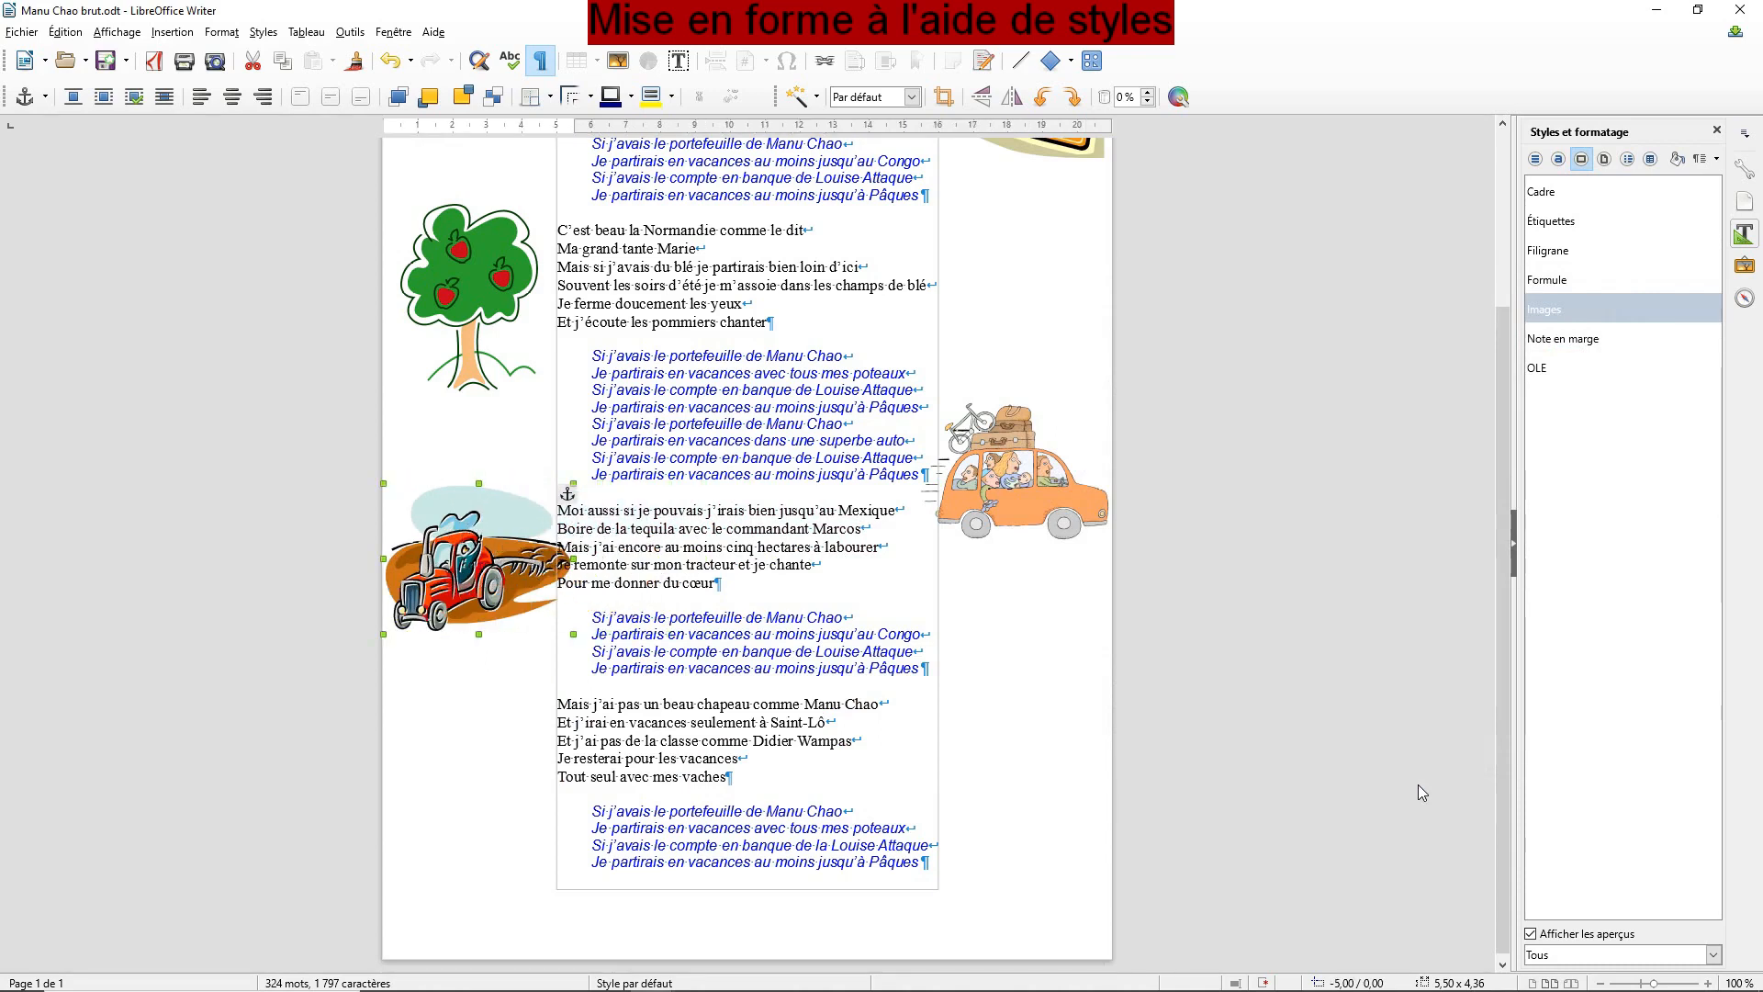
Step: Move the tractor image down in the left margin to a vertical position of about 2,00 cm
key(Down)
key(Down)
key(Down)
key(Down)
key(Down)
key(Down)
key(Down)
key(Down)
key(Down)
key(Down)
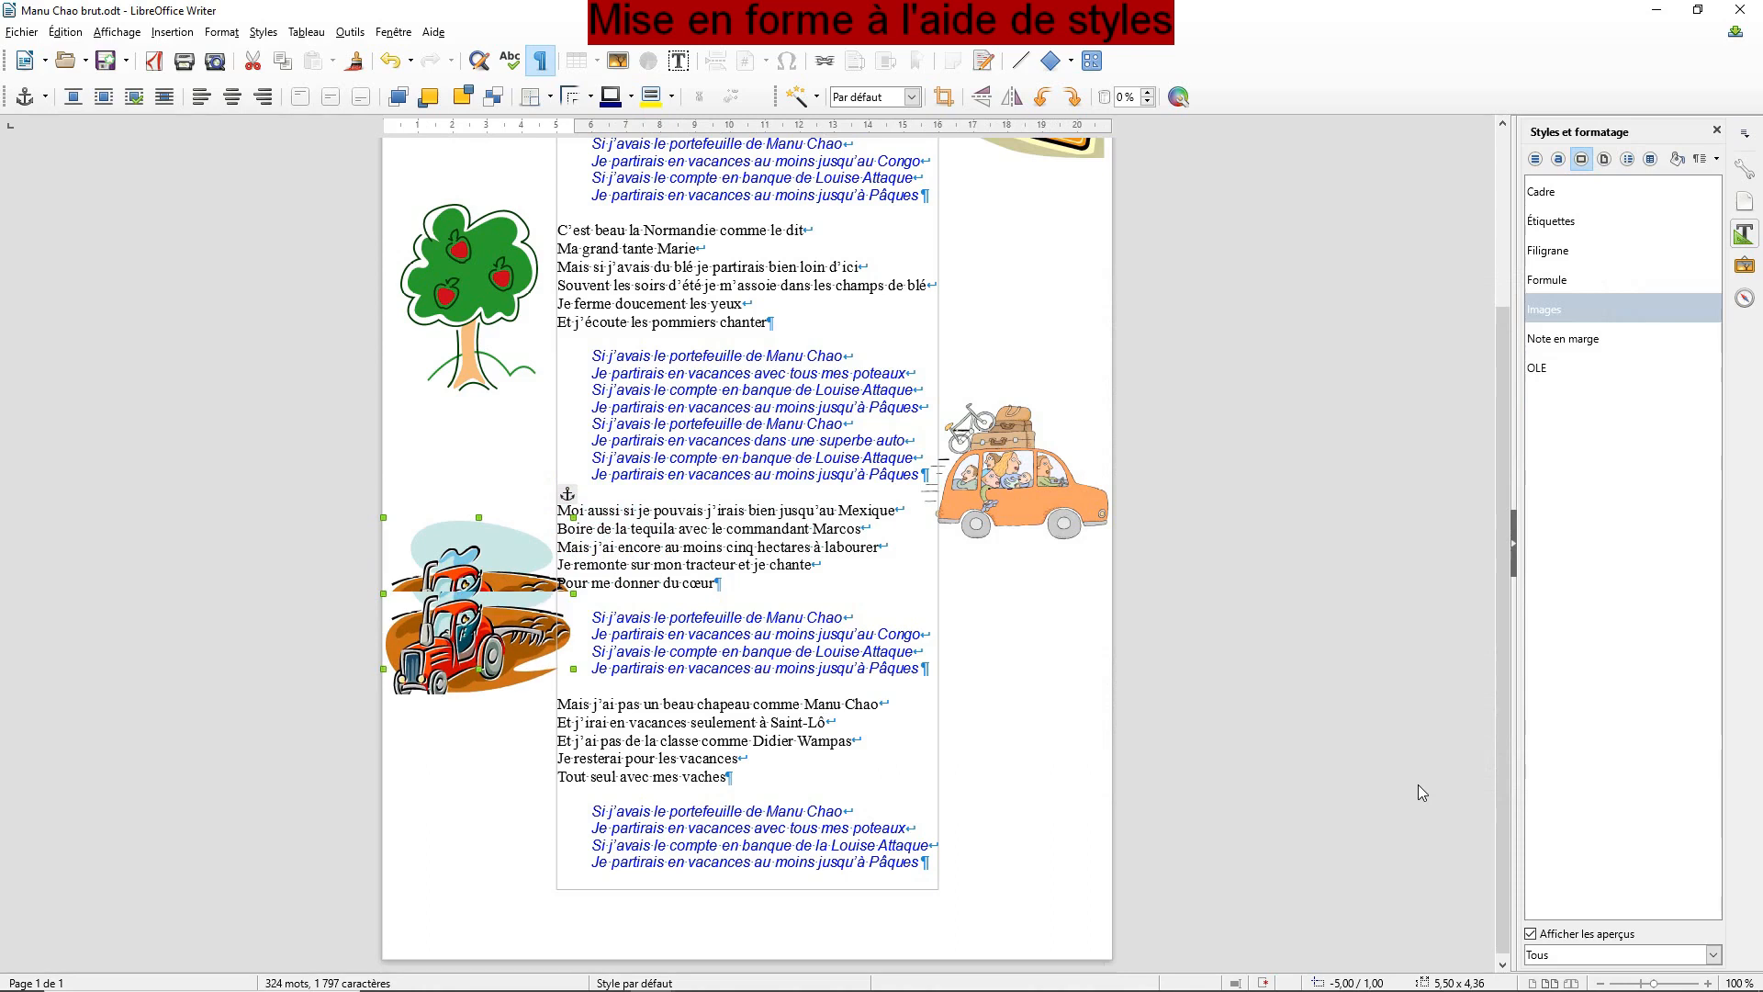
key(Down)
key(Down)
key(Down)
key(Down)
key(Down)
key(Down)
key(Down)
key(Down)
key(Down)
key(Down)
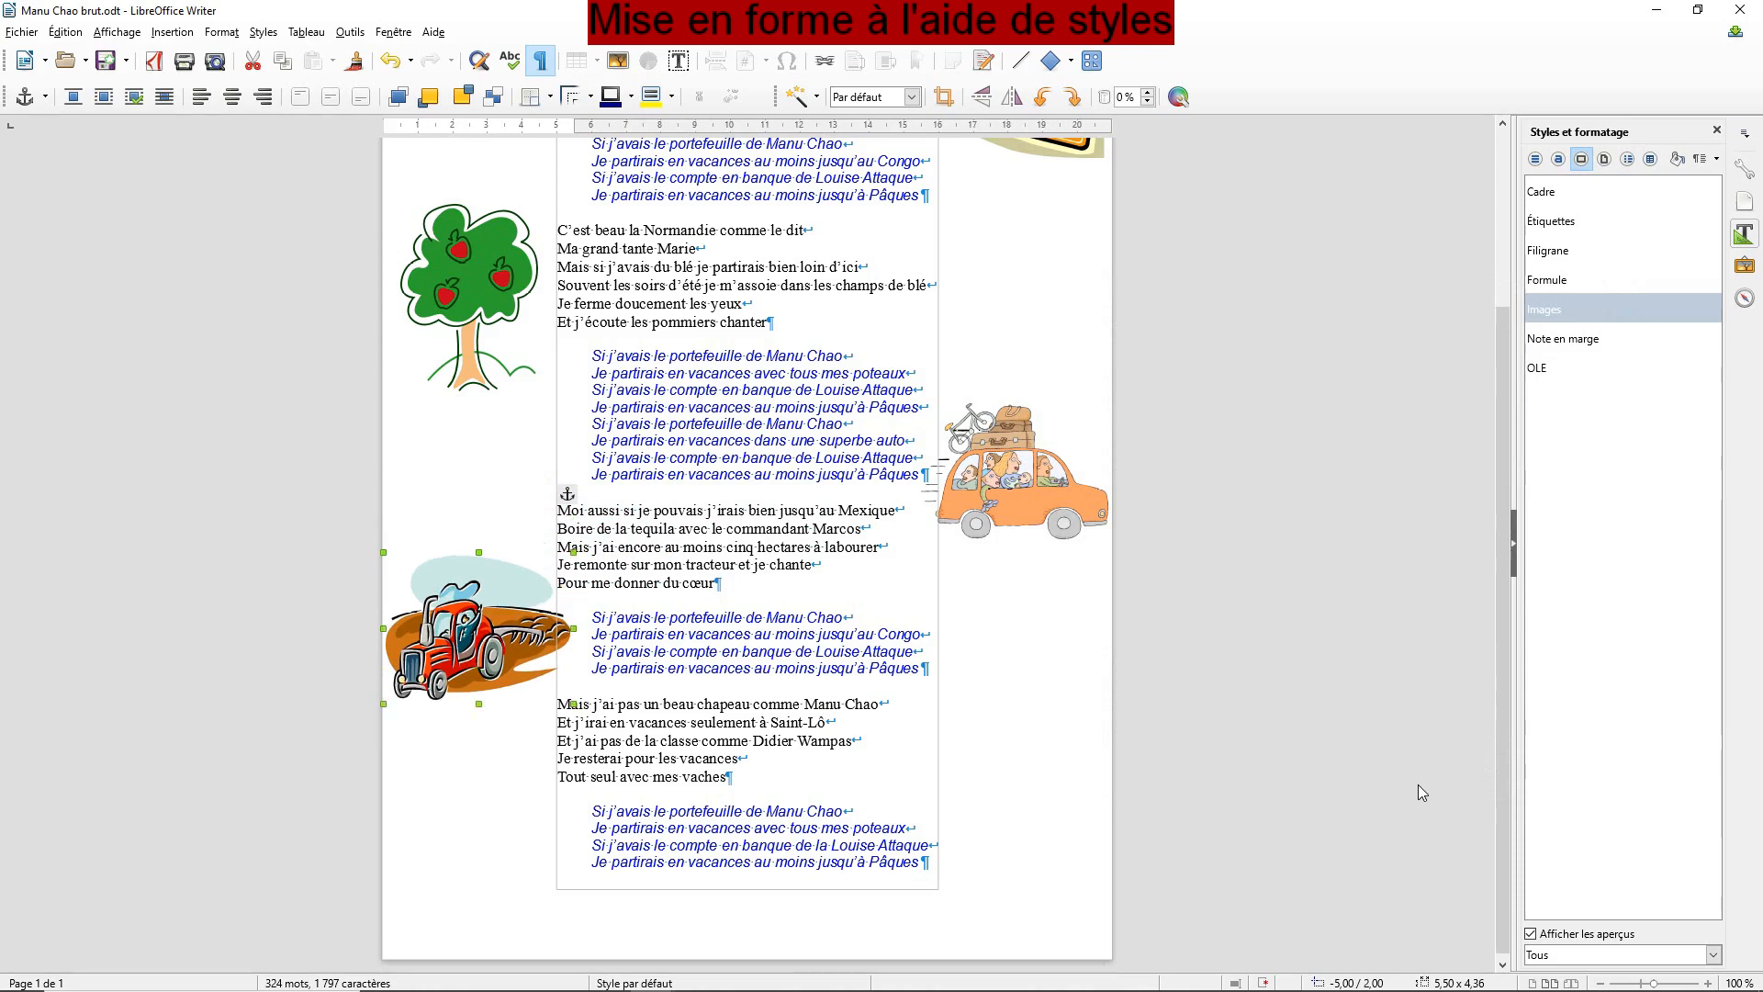
Step: Try the tractor image higher, at a vertical position of about 1,00 cm, and return it to 2,00 cm
key(Up)
key(Up)
key(Up)
key(Up)
key(Up)
key(Up)
key(Up)
key(Up)
key(Up)
key(Up)
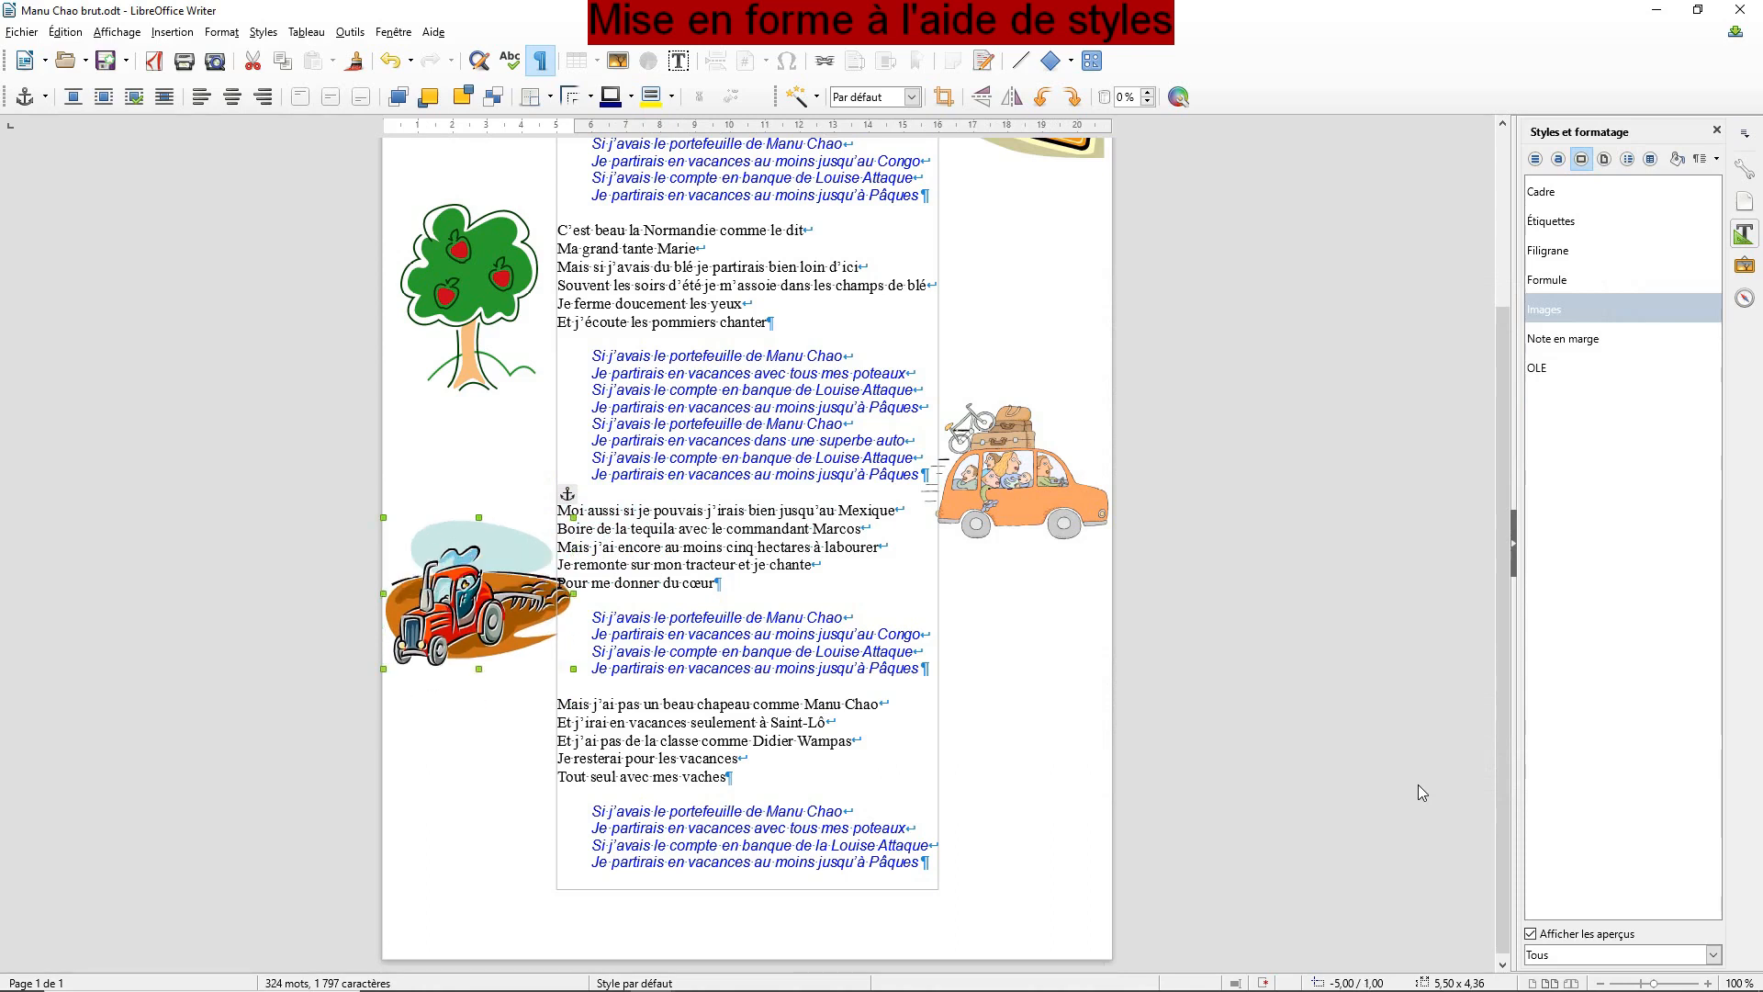
key(Down)
key(Down)
key(Down)
key(Down)
key(Down)
key(Down)
key(Down)
key(Down)
key(Down)
key(Down)
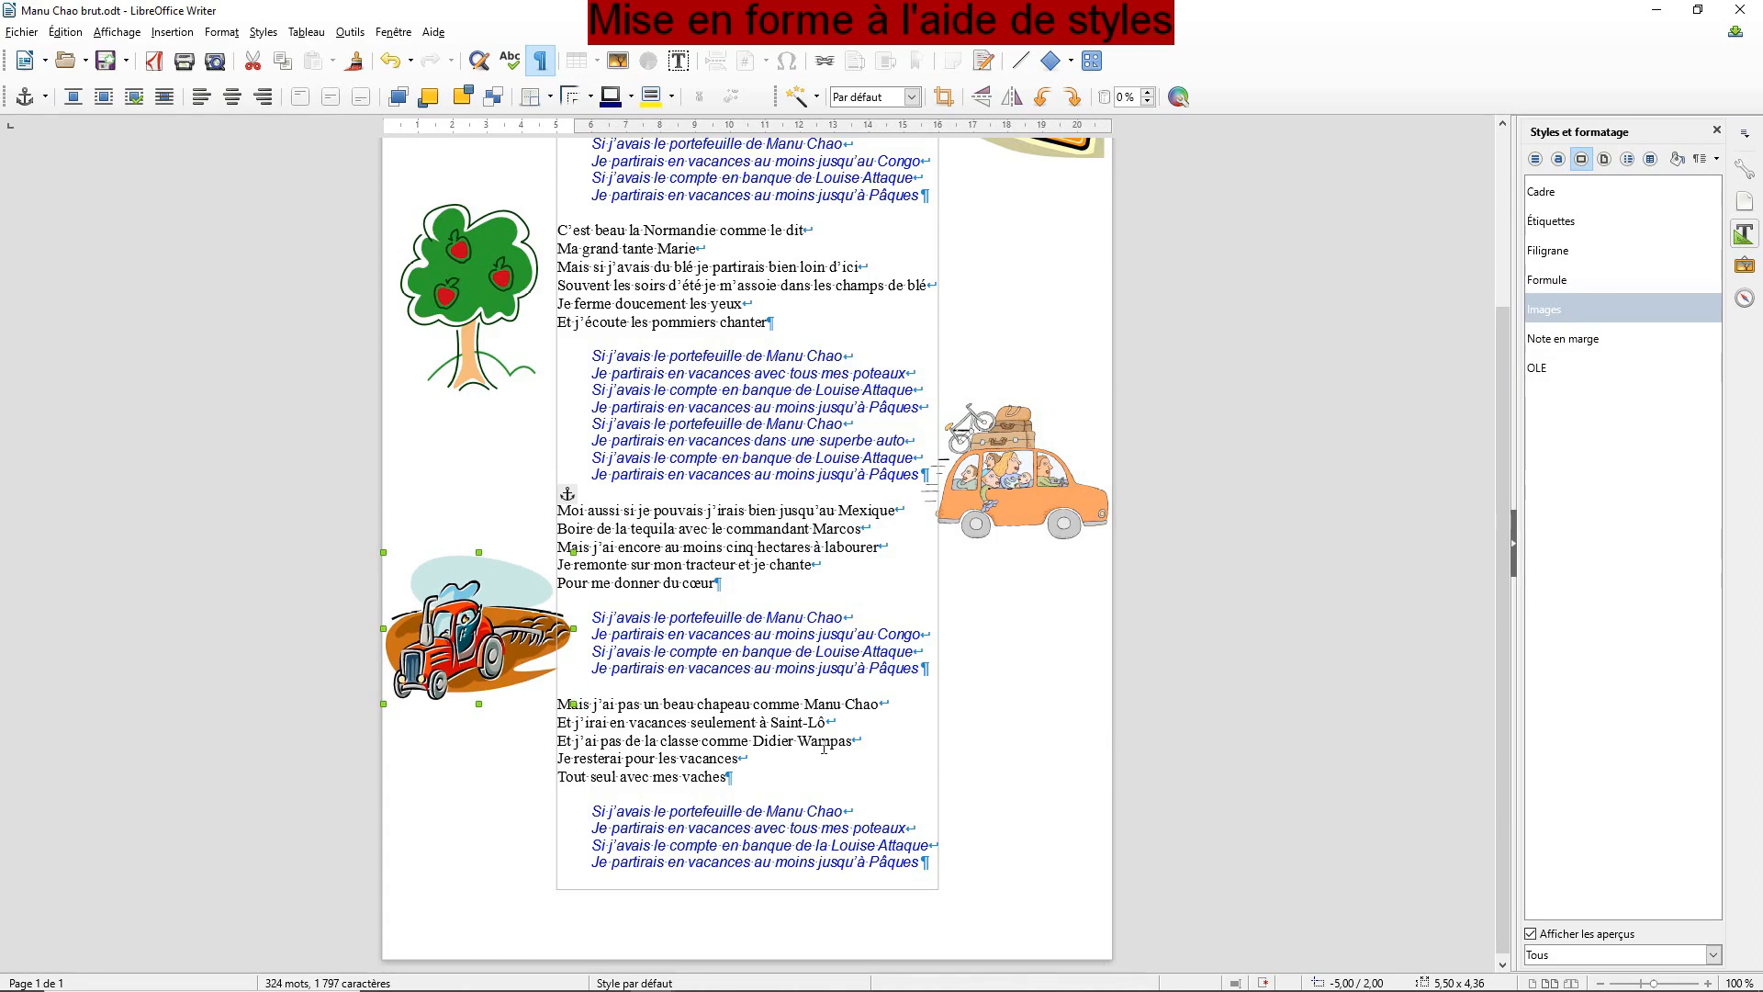
Step: Insert the vache image at the fourth verse, using the Images style
click(932, 740)
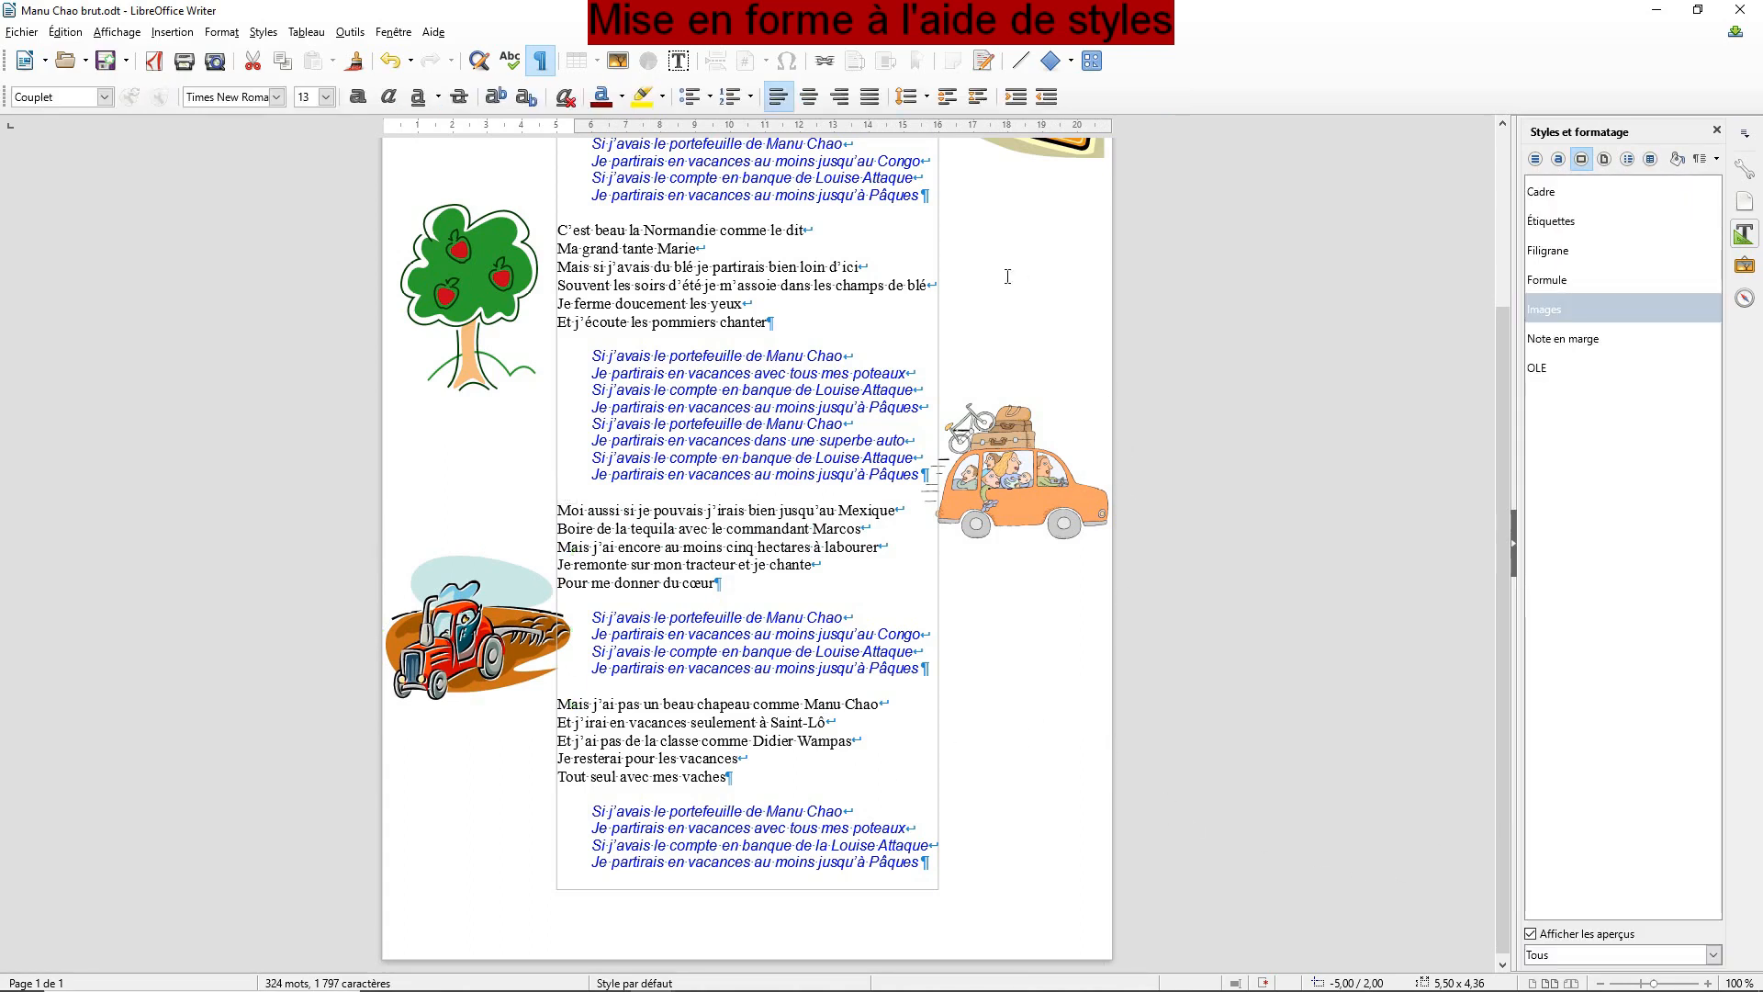
click(161, 37)
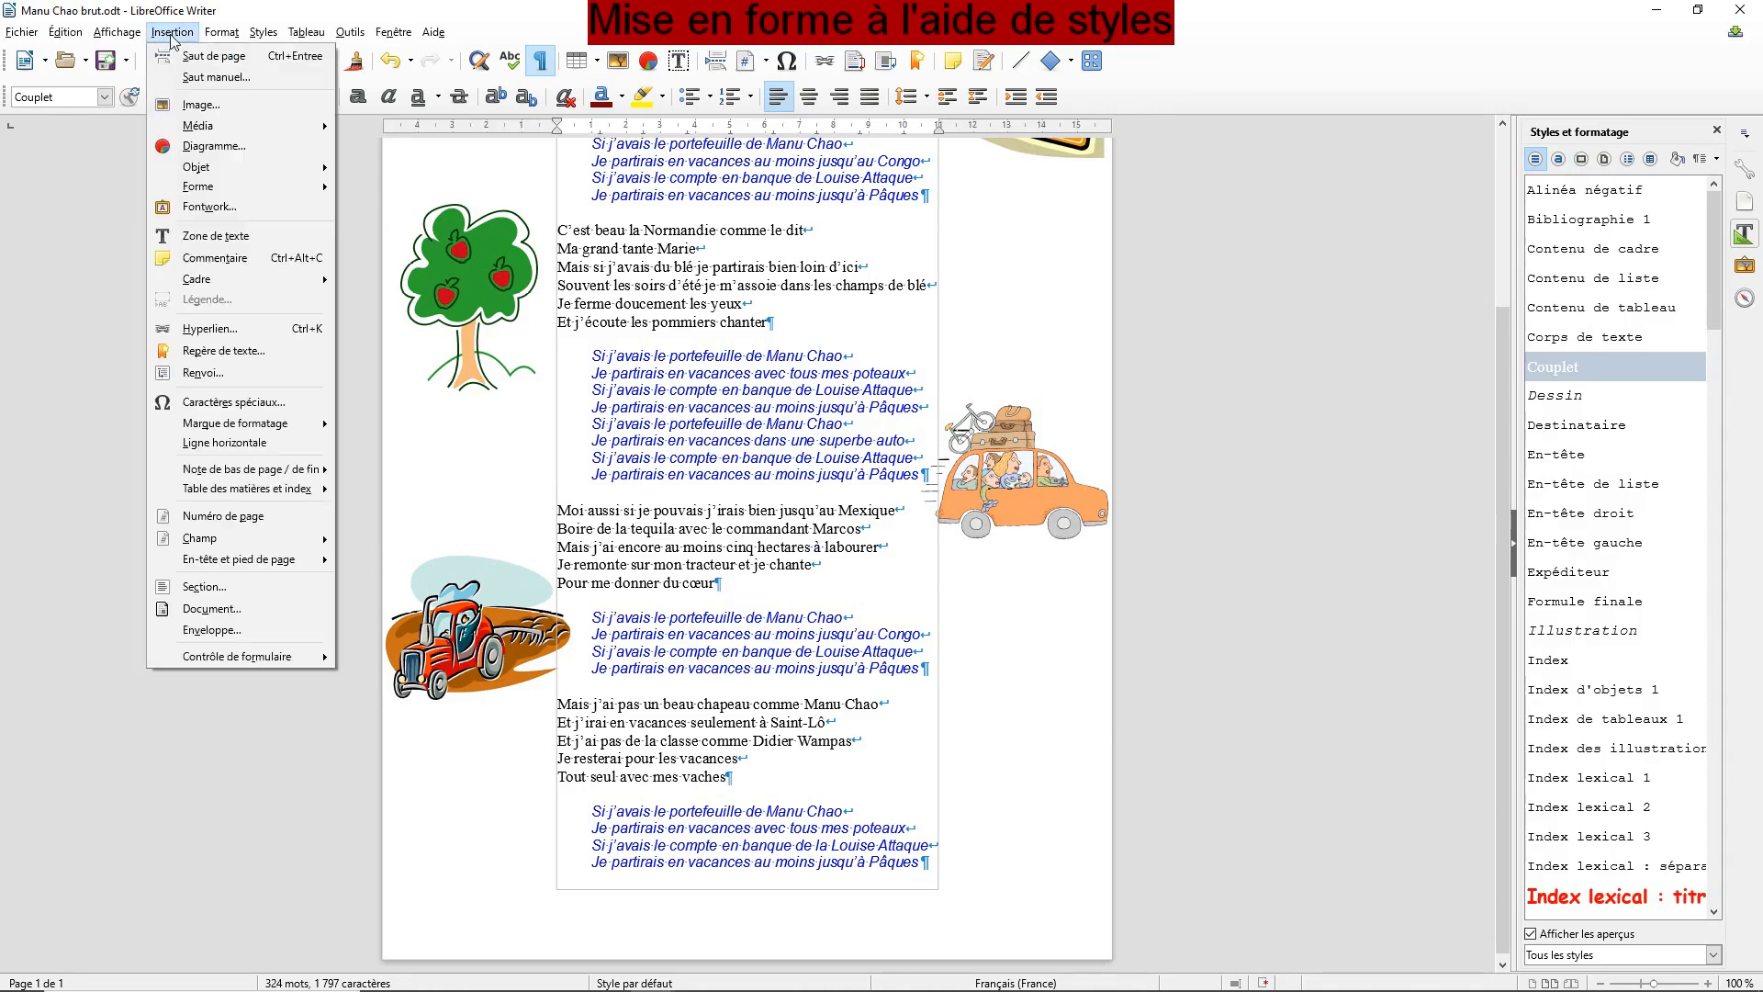
click(185, 103)
click(513, 179)
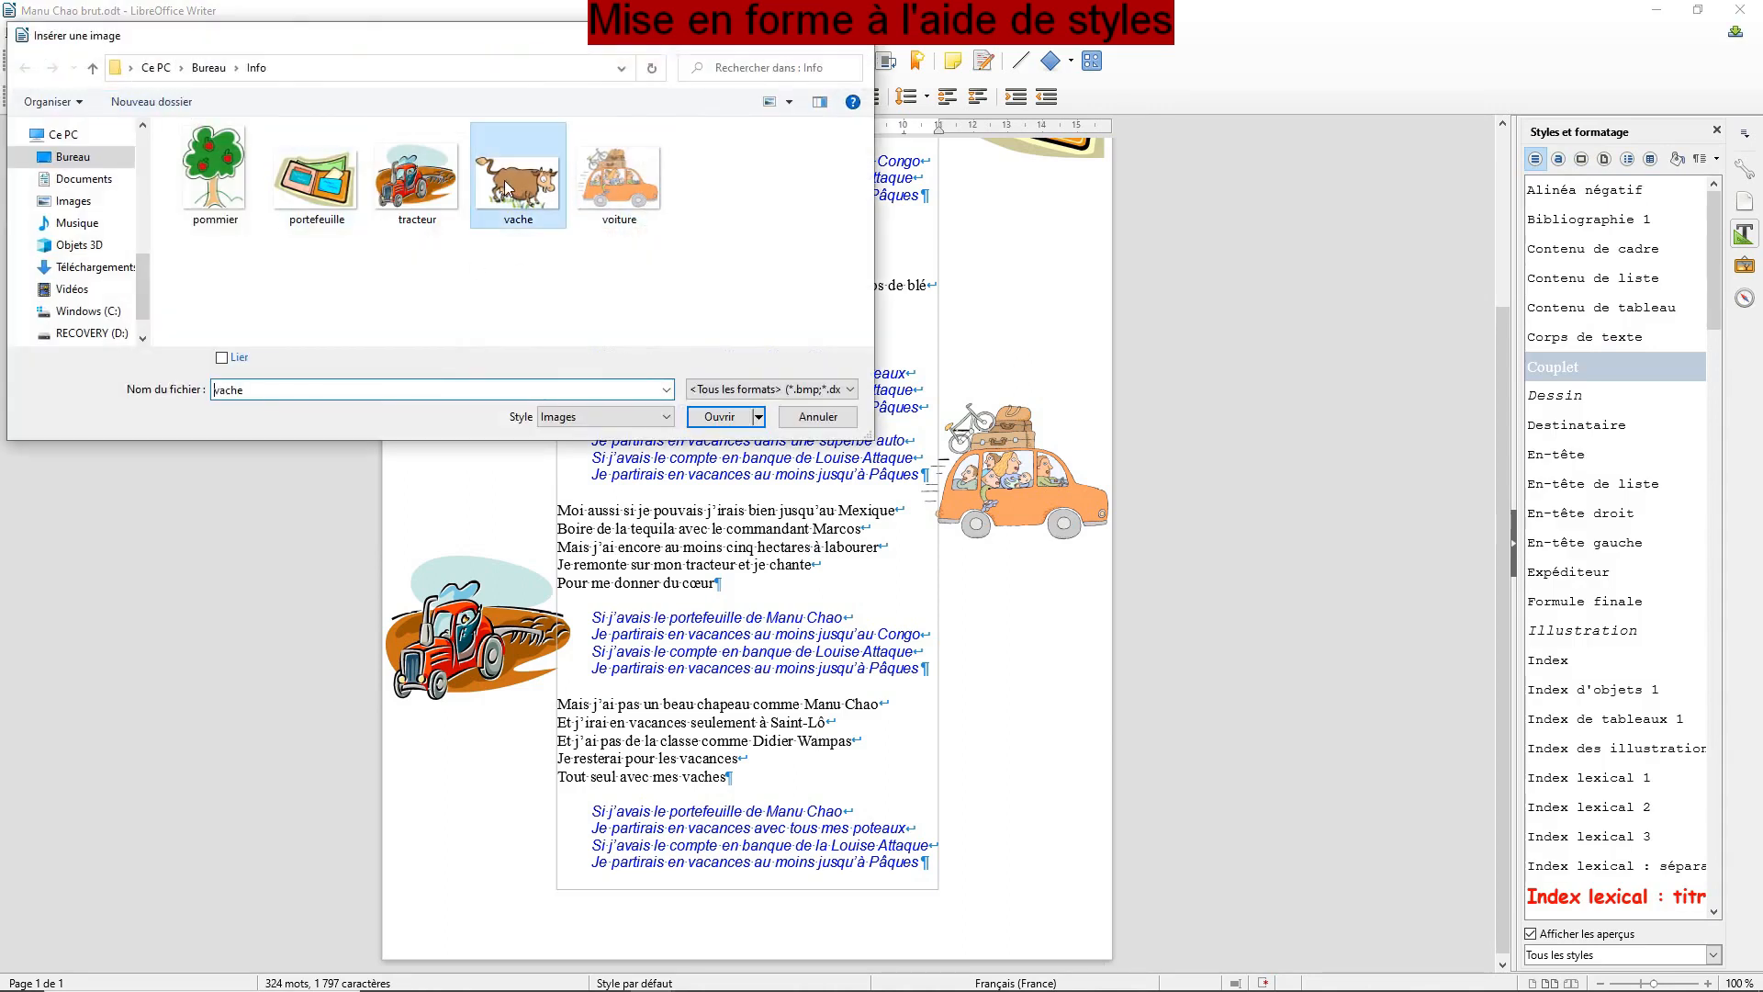
click(720, 417)
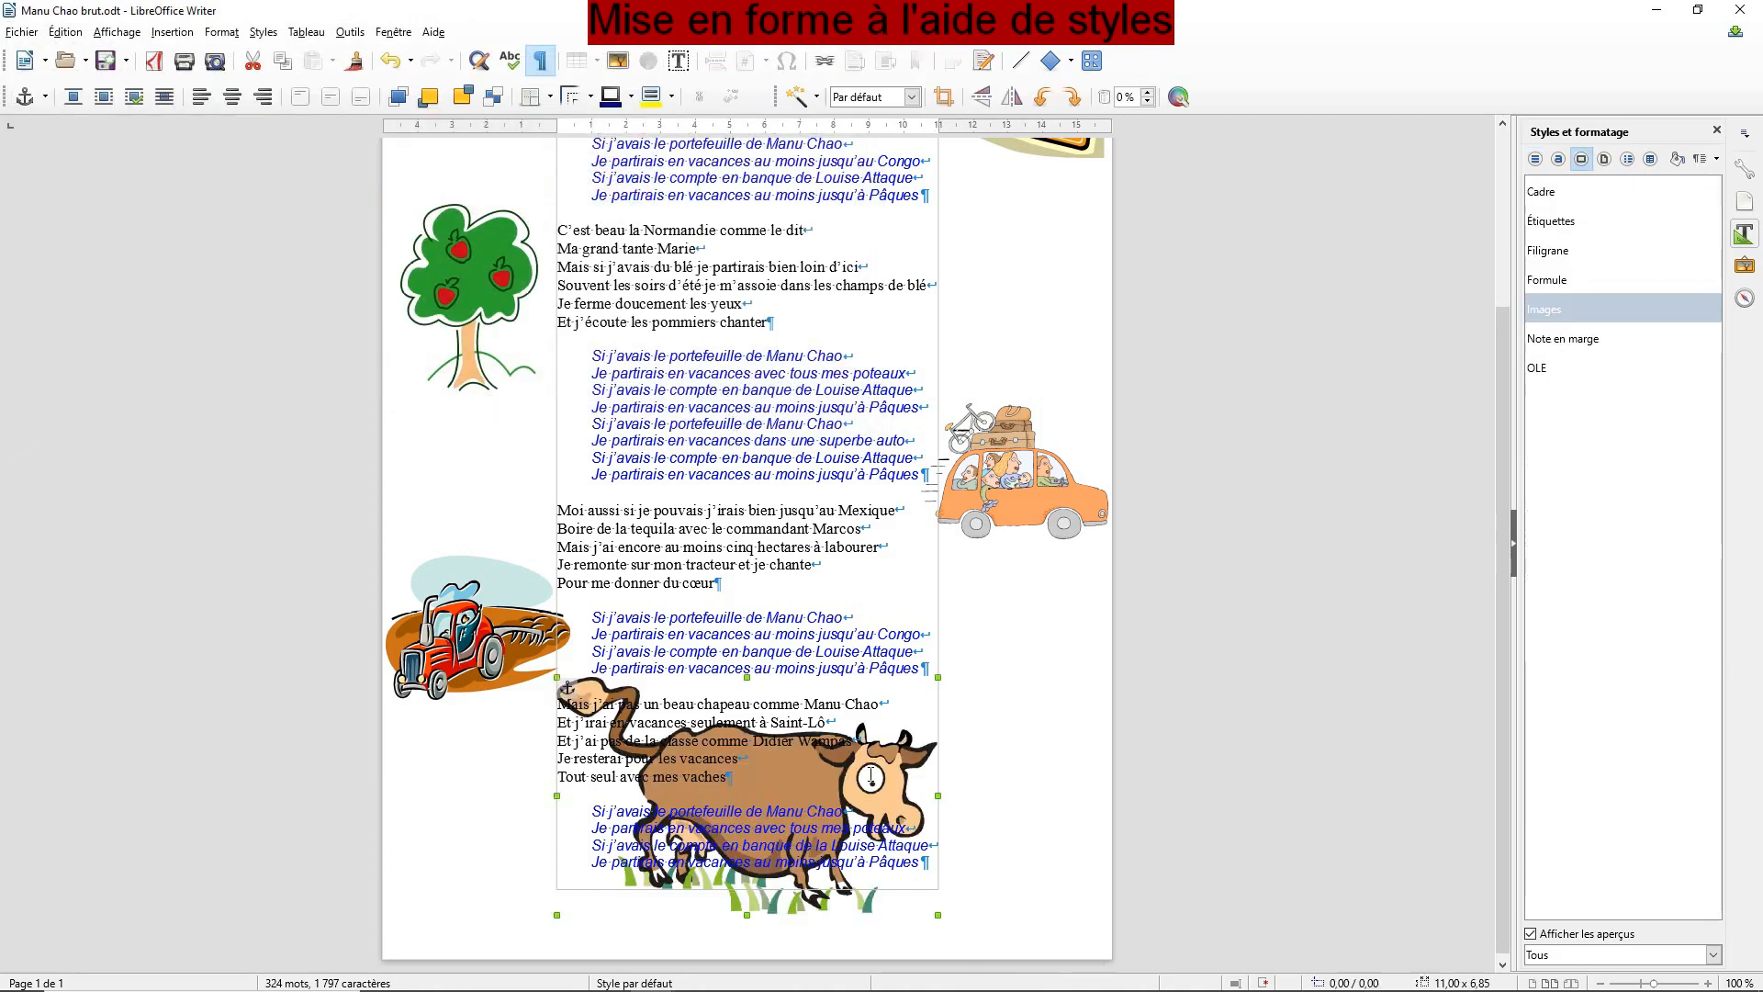
Step: Resize the cow image to a width of 5,5 cm with its proportions kept
right_click(870, 779)
click(911, 769)
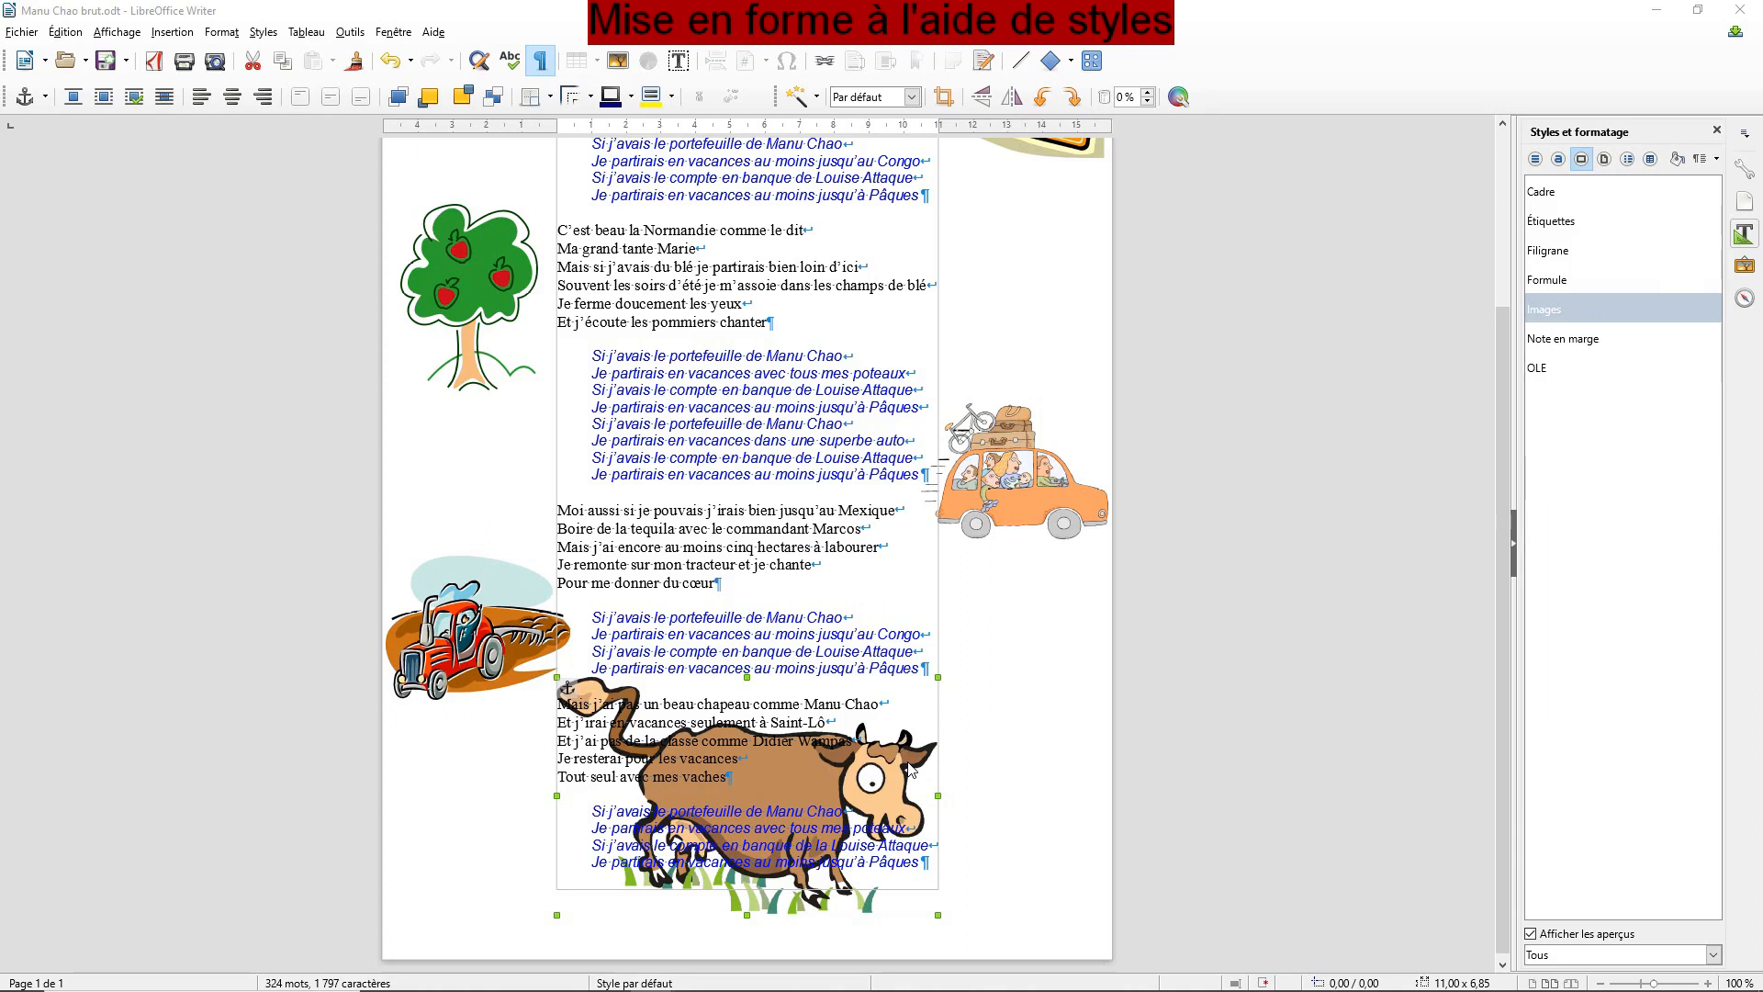
double_click(1220, 361)
text(5,5)
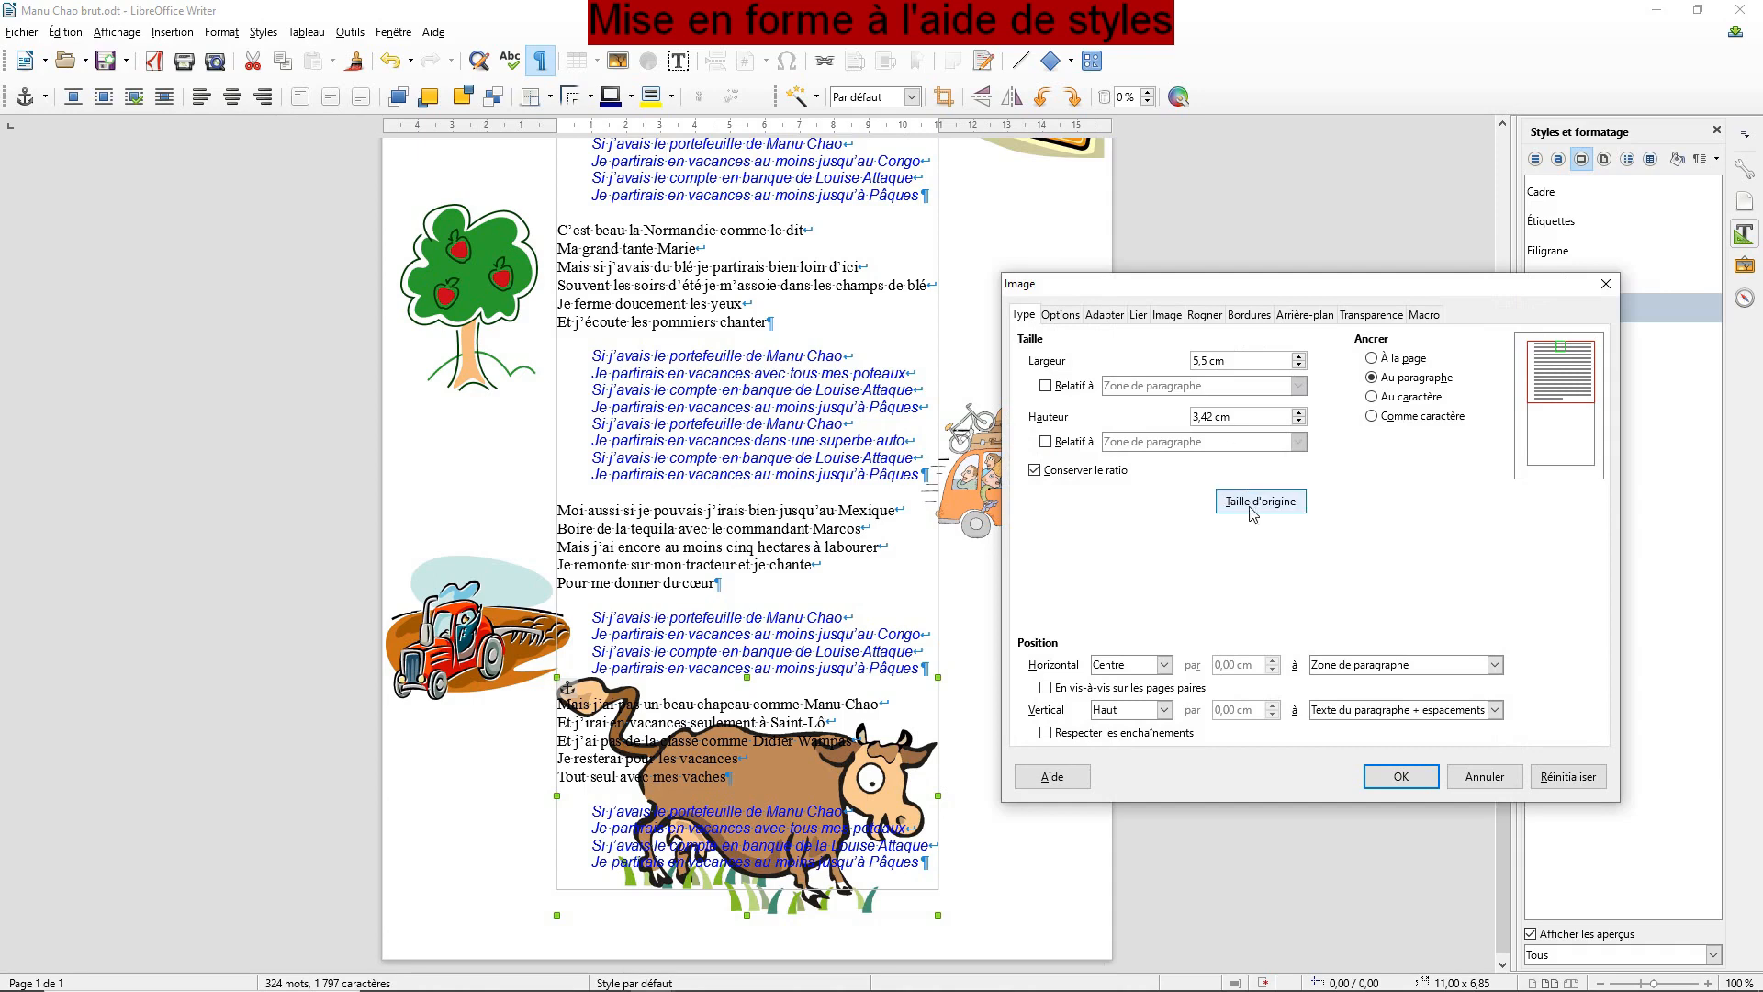
click(1380, 779)
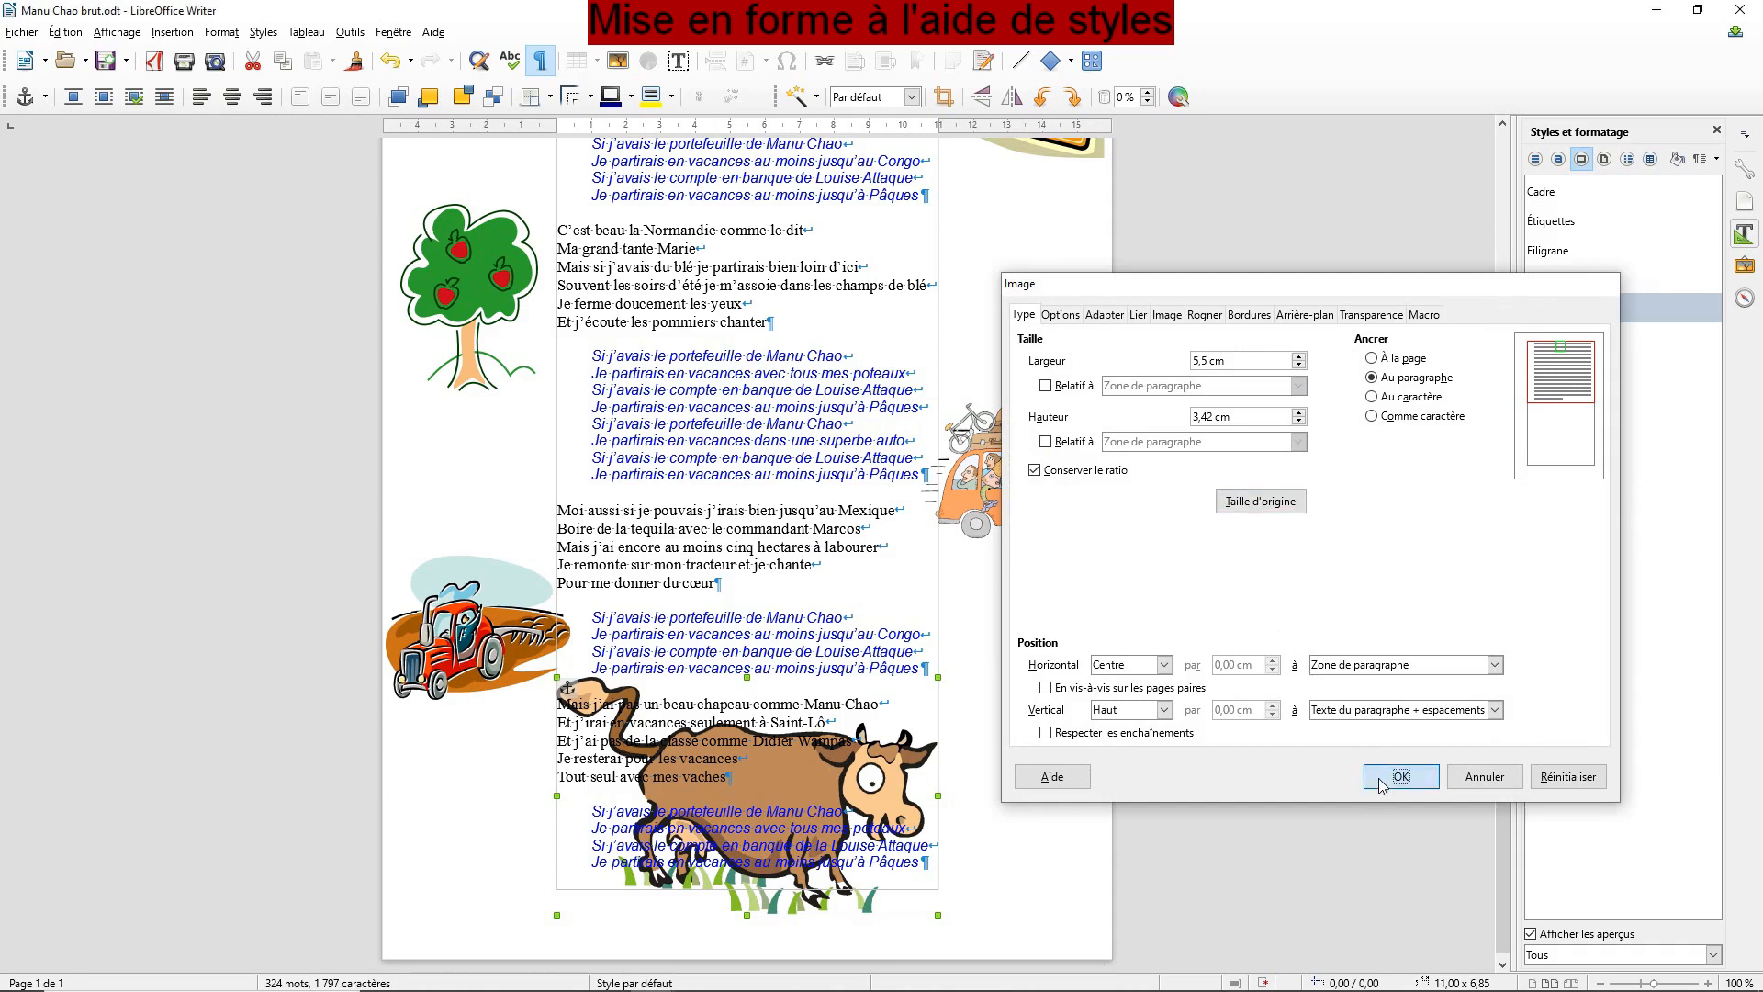
Step: Move the cow image horizontally into the page's right margin beside the fourth verse, at about 9,75 cm, and deselect it
key(Right)
key(Right)
key(Right)
key(Right)
key(Right)
key(Right)
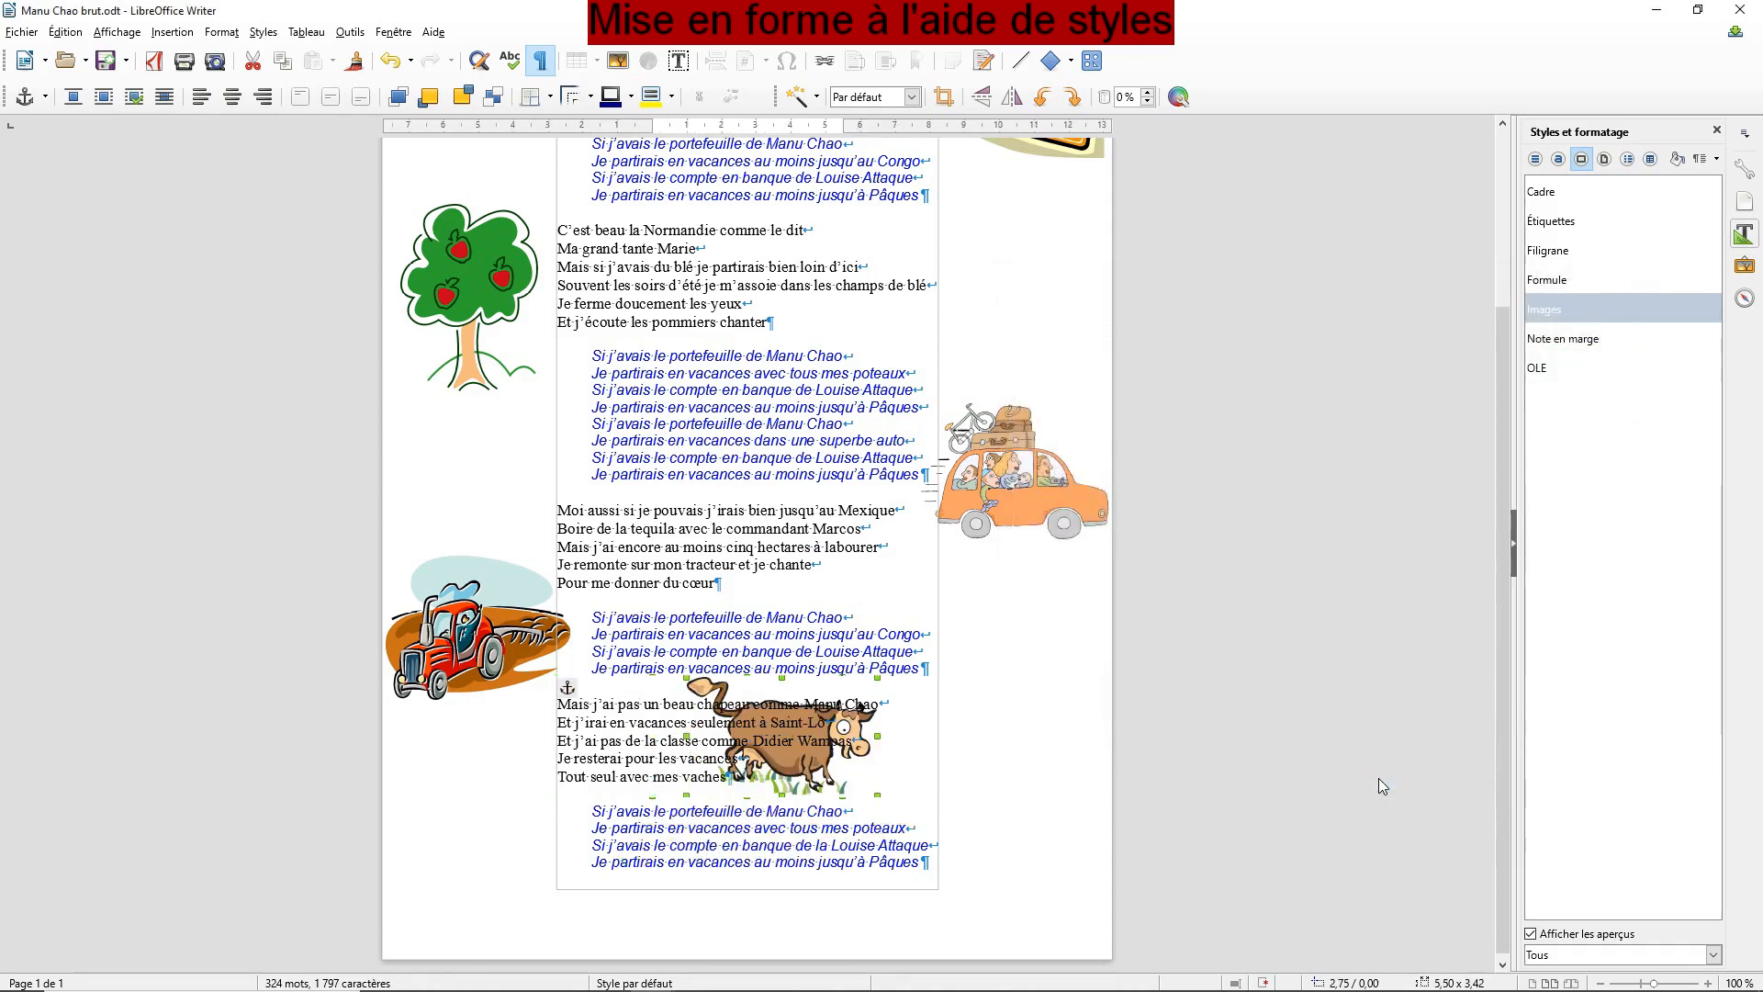
key(Right)
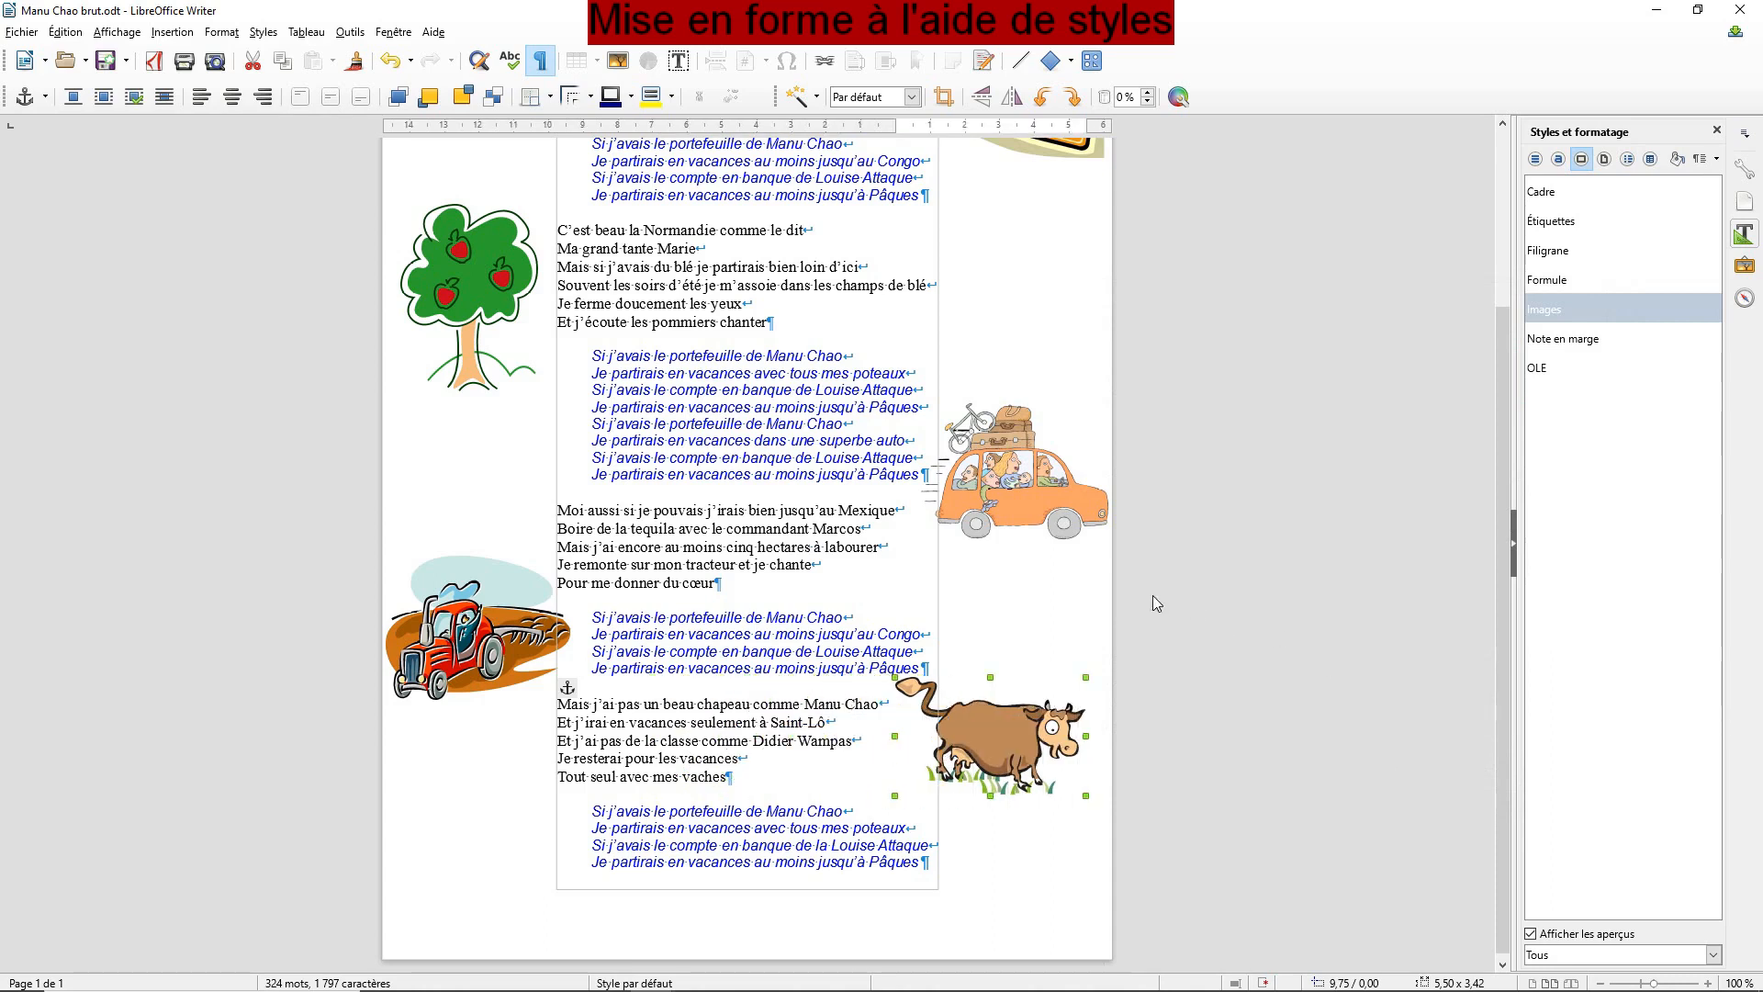
key(Escape)
scroll(1107, 605, up, 3)
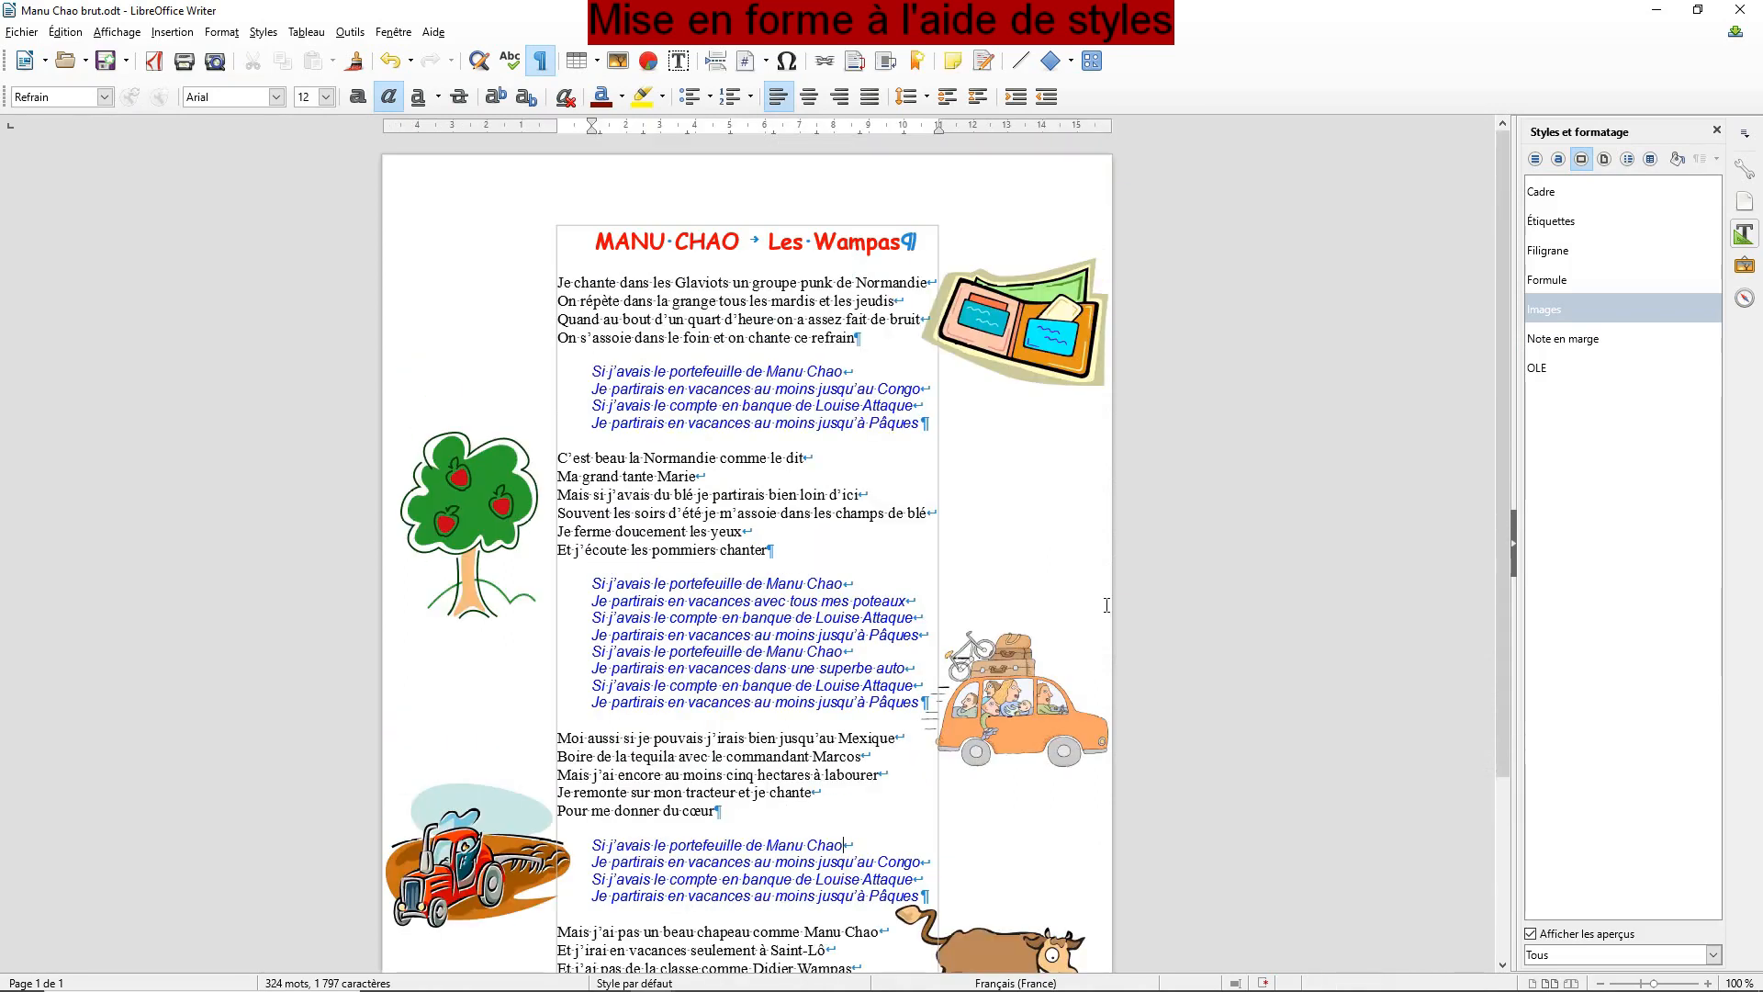